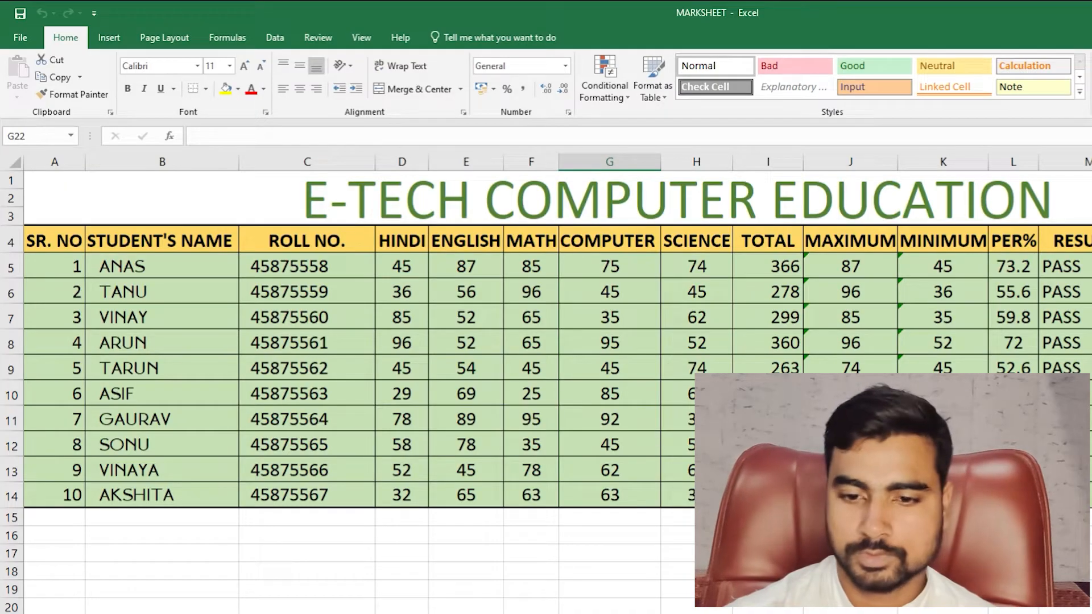
- Review the finished E-TECH mark sheet, then switch to a blank worksheet with Ctrl+PgDn
drag(192, 204, 1081, 535)
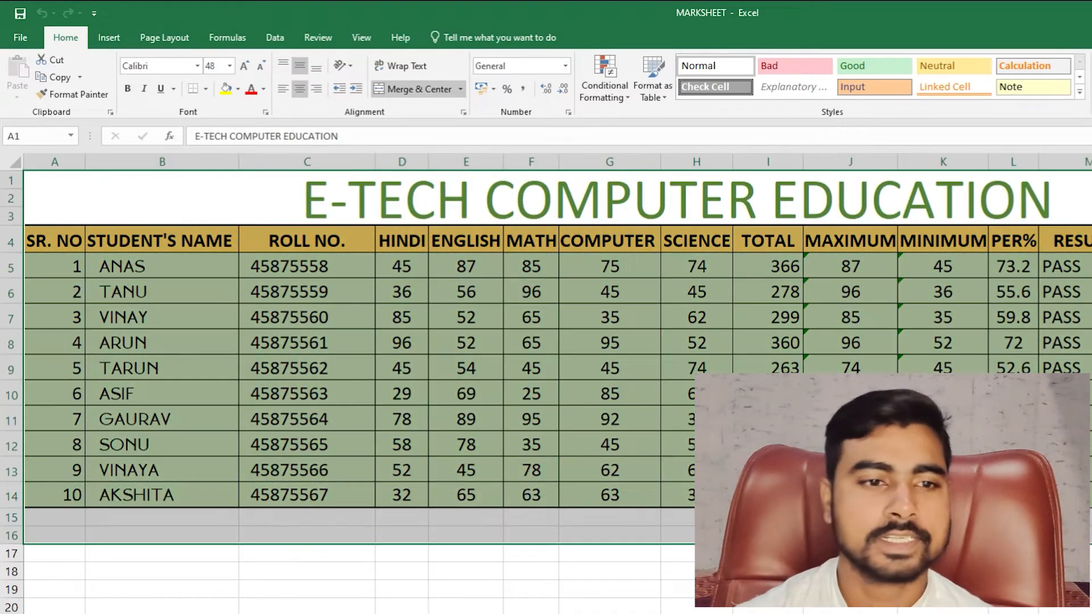
click(638, 565)
click(176, 288)
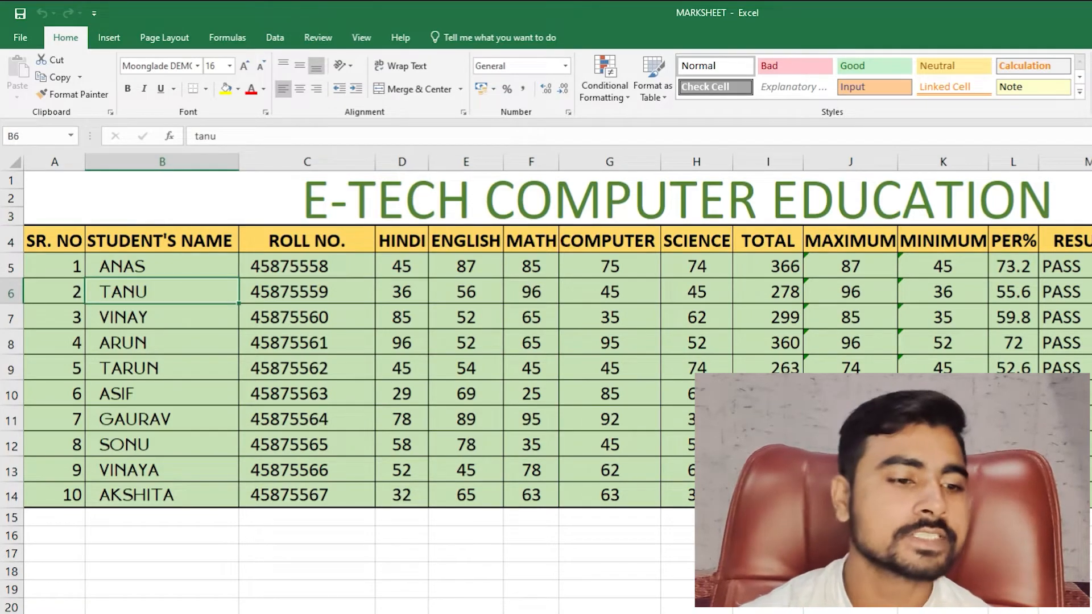
key(ctrl+Page_Down)
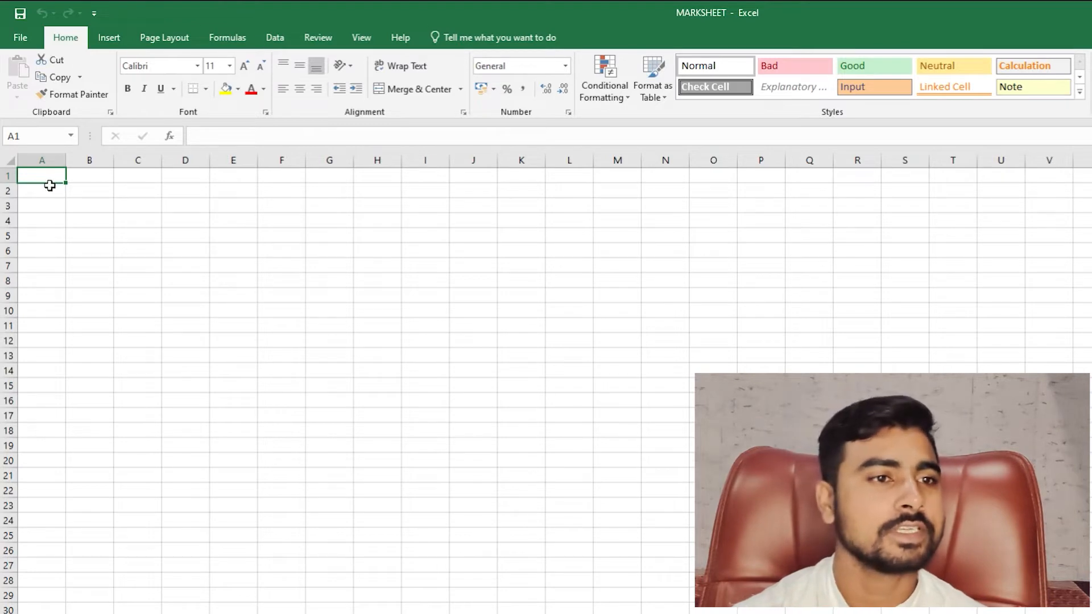
- Try several range sizes from A1 and settle on selecting A1:N27
drag(51, 176, 953, 565)
click(953, 430)
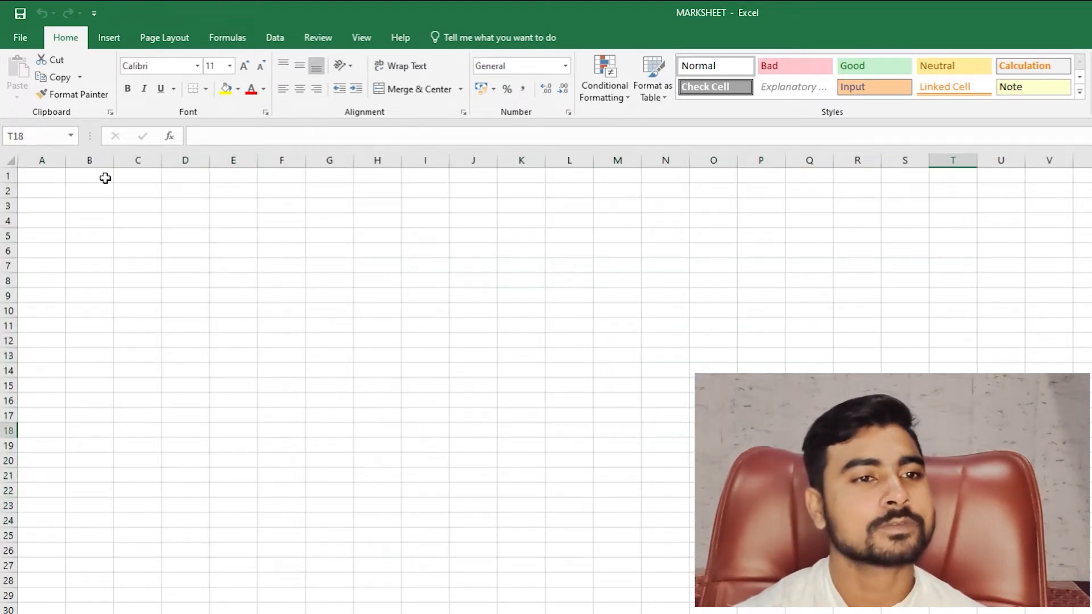
drag(45, 177, 953, 595)
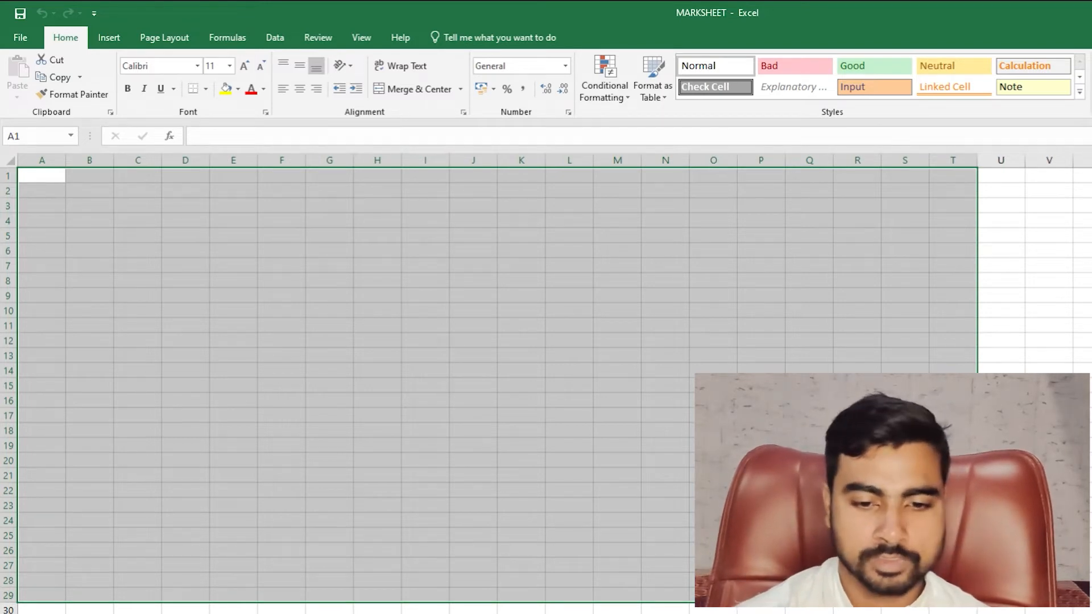
click(473, 311)
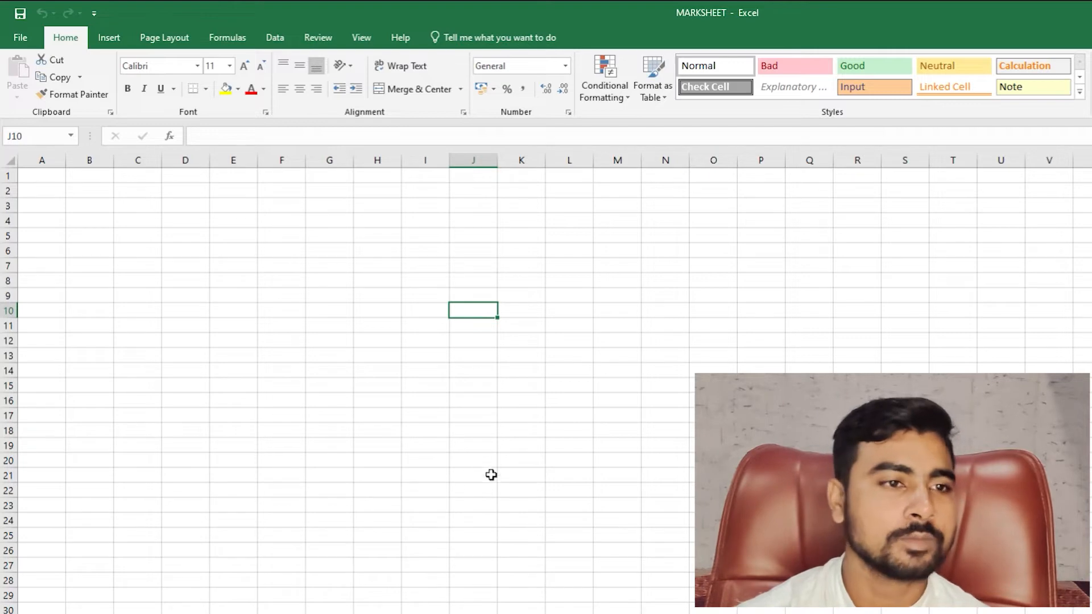
mouse_move(46, 181)
mouse_down()
mouse_move(841, 282)
mouse_move(904, 461)
mouse_move(905, 582)
mouse_up()
click(618, 490)
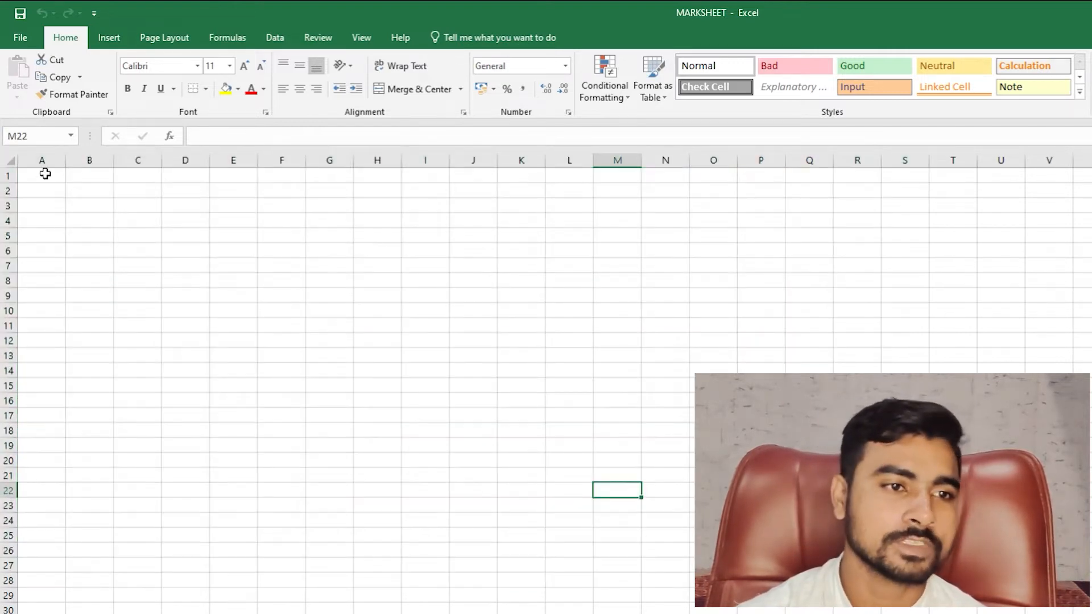
drag(45, 174, 924, 613)
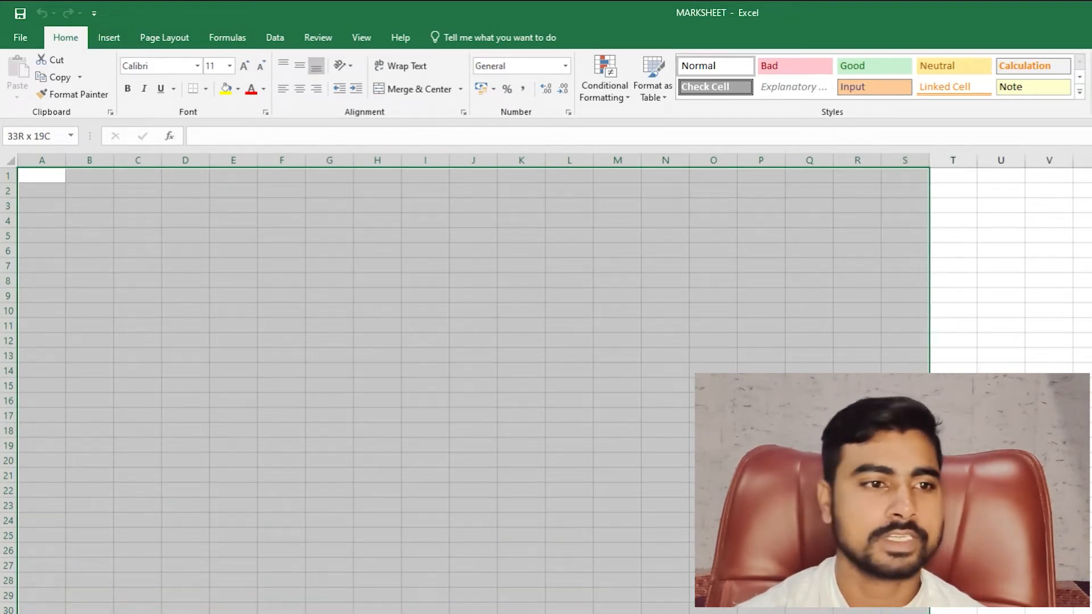
drag(910, 613, 909, 613)
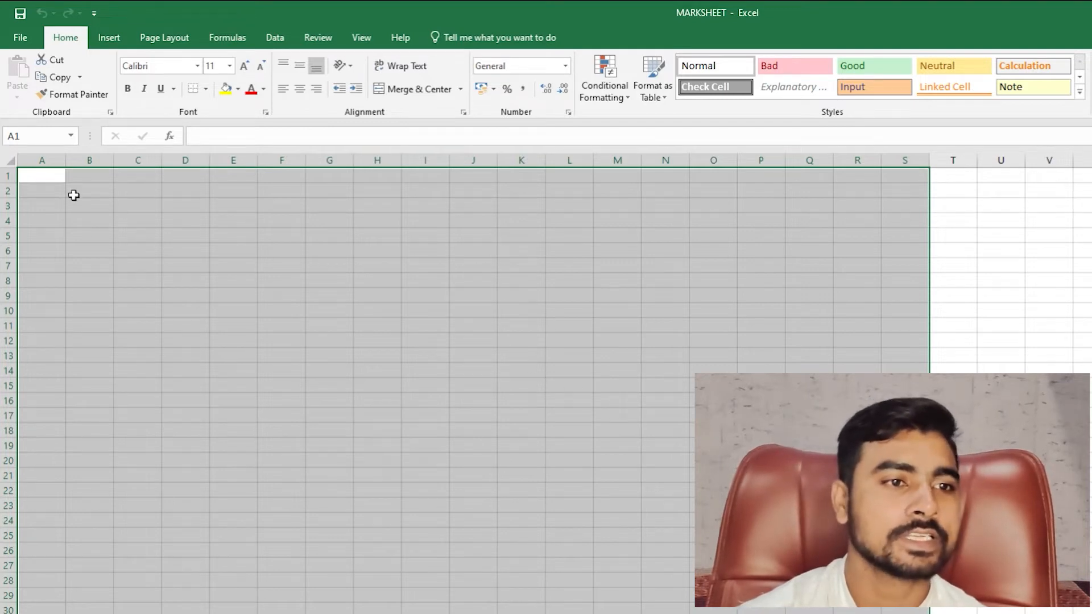
drag(51, 178, 378, 613)
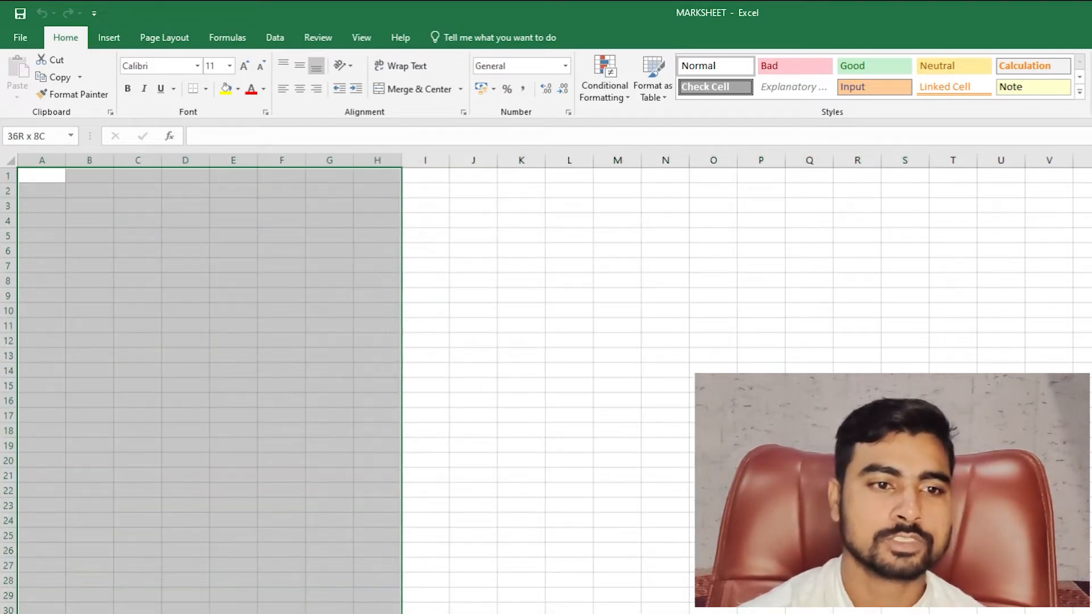
click(368, 580)
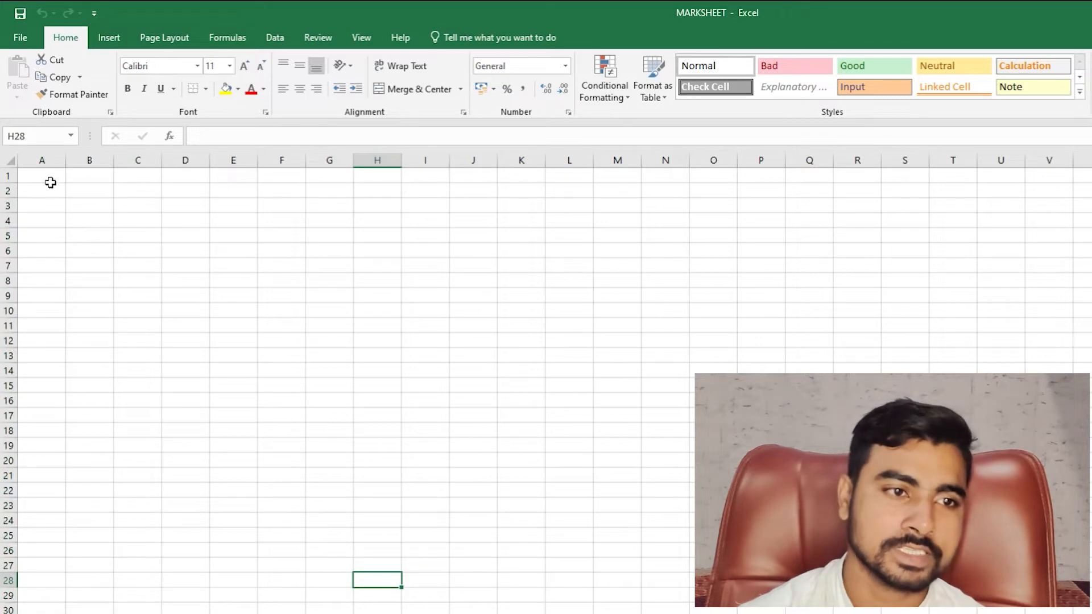
drag(49, 179, 765, 613)
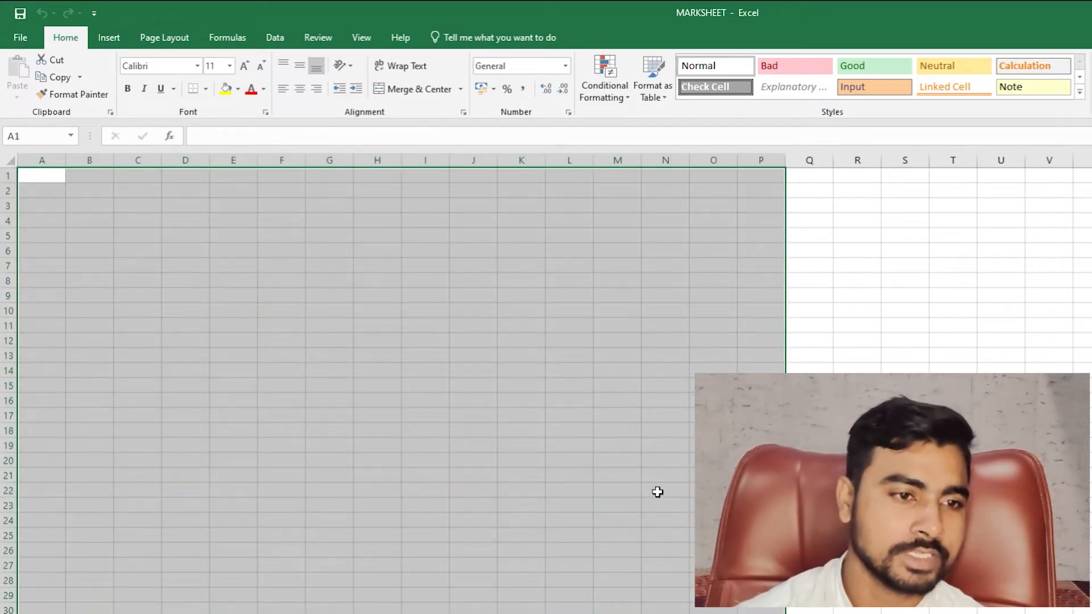
drag(47, 175, 685, 561)
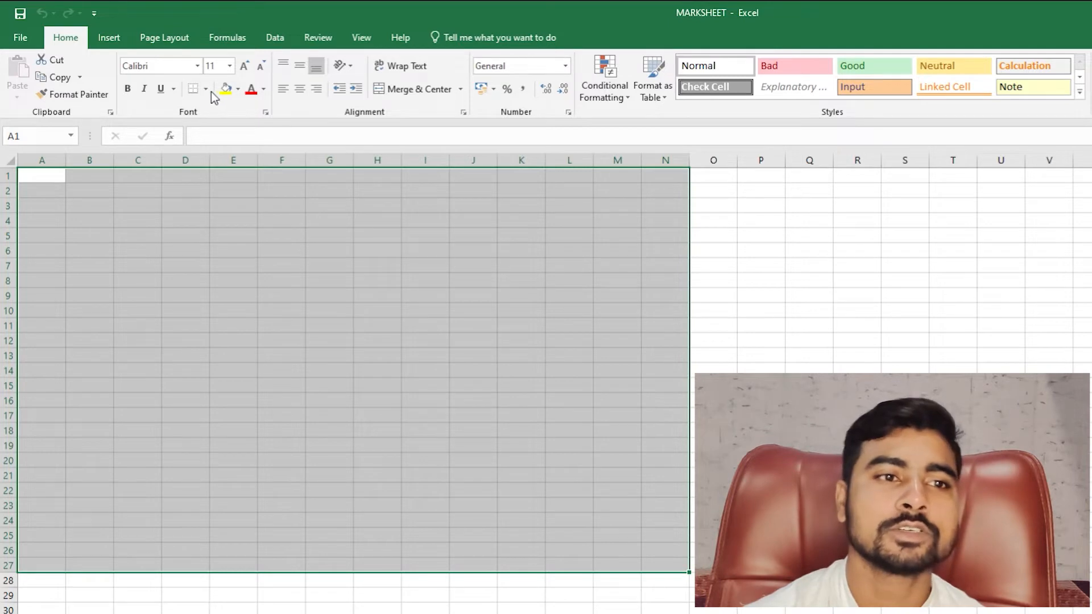
- Give A1:N27 a thick outside border and a light gold fill
click(206, 89)
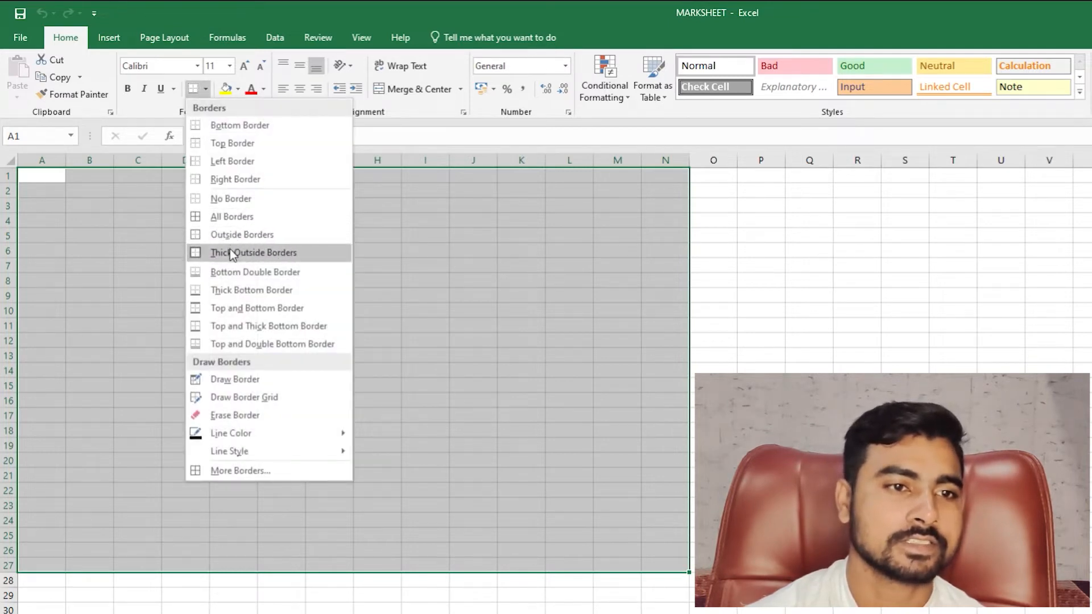
click(231, 252)
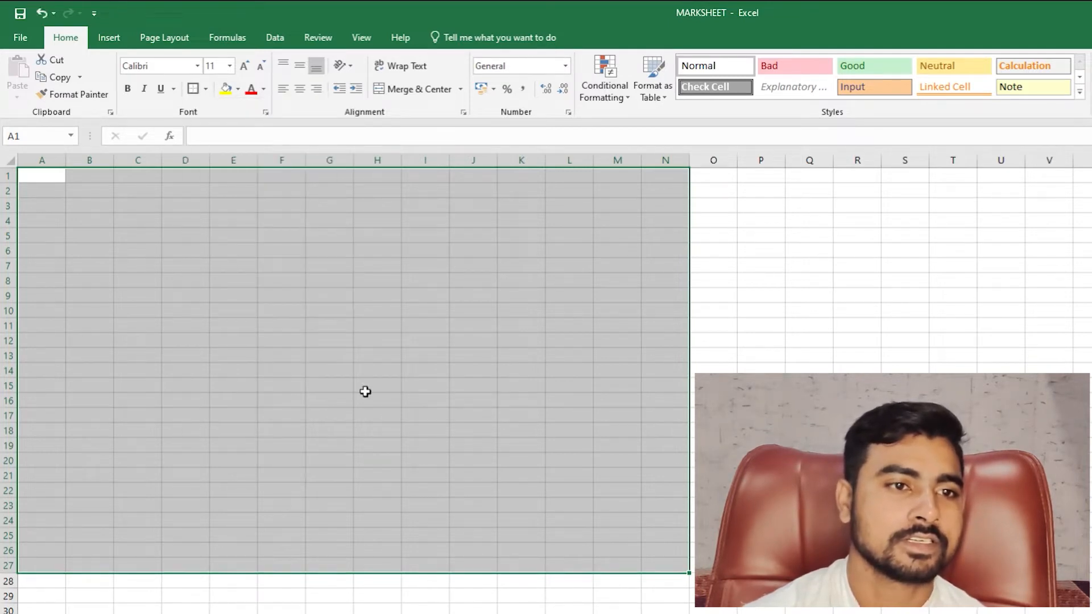
click(238, 89)
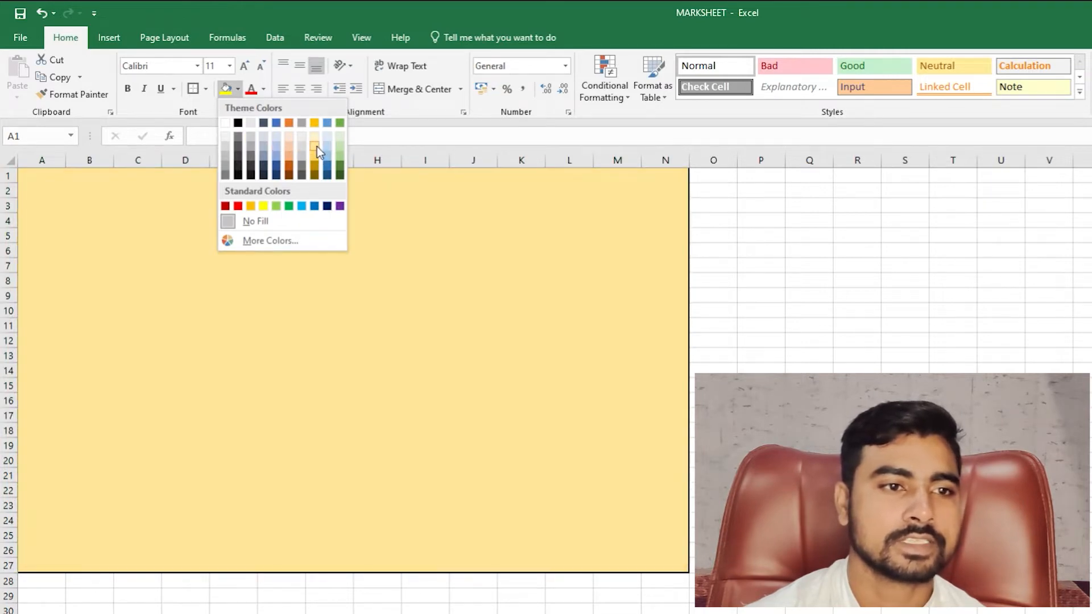
click(315, 146)
click(222, 356)
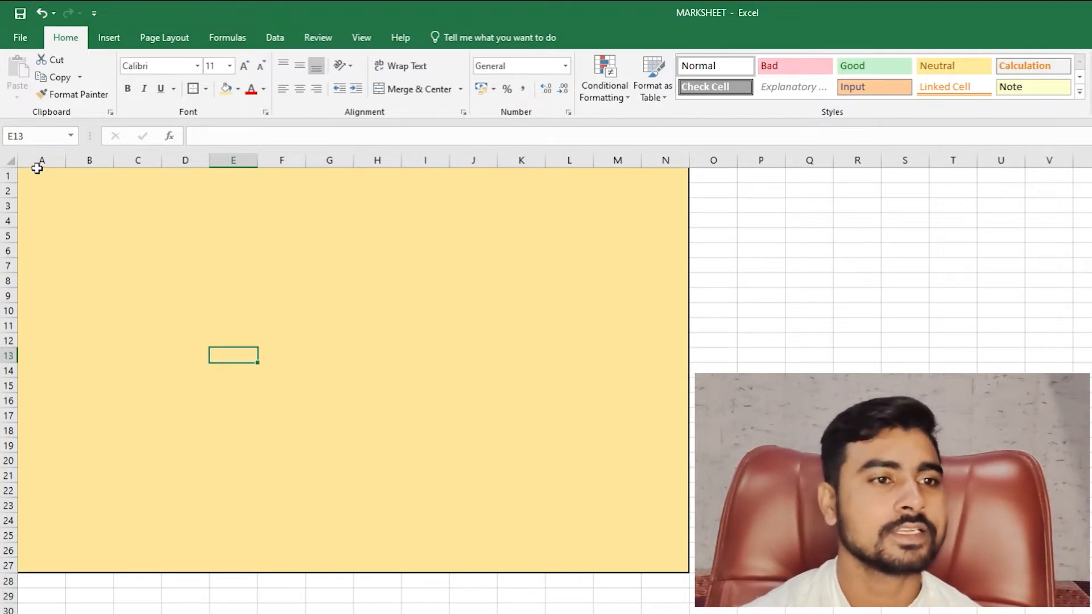
- Merge A1:N4 and enter 'E-TECH COMPUTER EDUCATION', centred horizontally and vertically
mouse_move(37, 169)
mouse_down()
mouse_move(398, 224)
mouse_move(663, 221)
mouse_up()
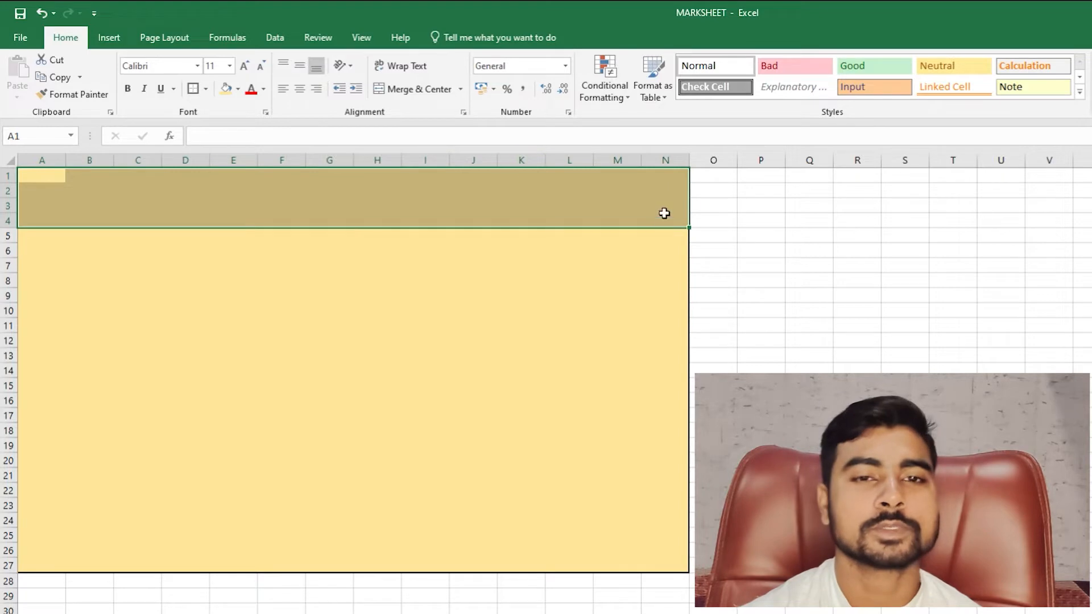
click(433, 100)
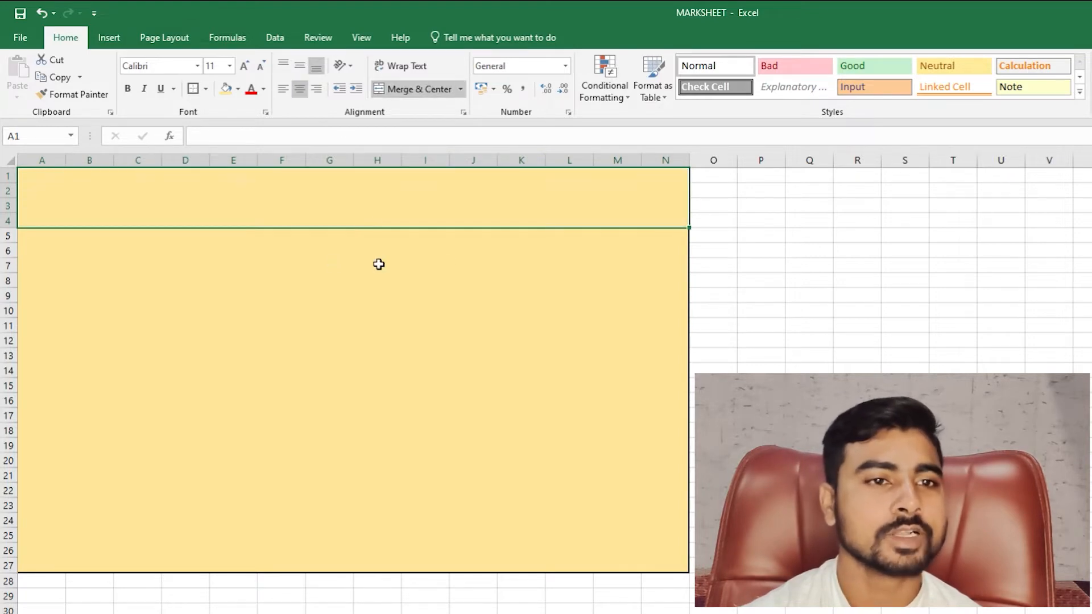
click(237, 141)
text(E)
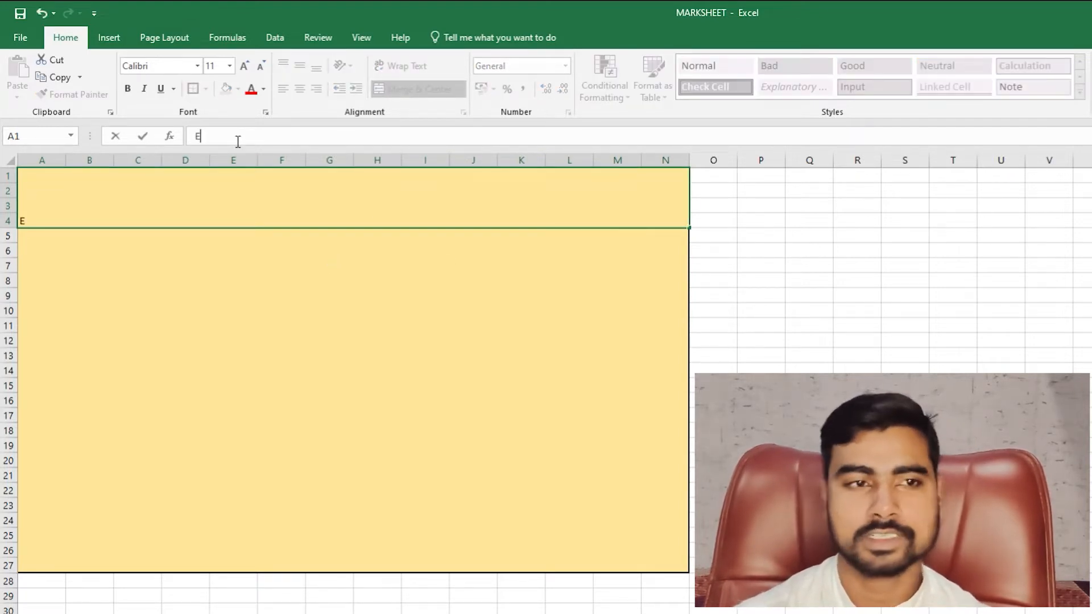
text(-TECH )
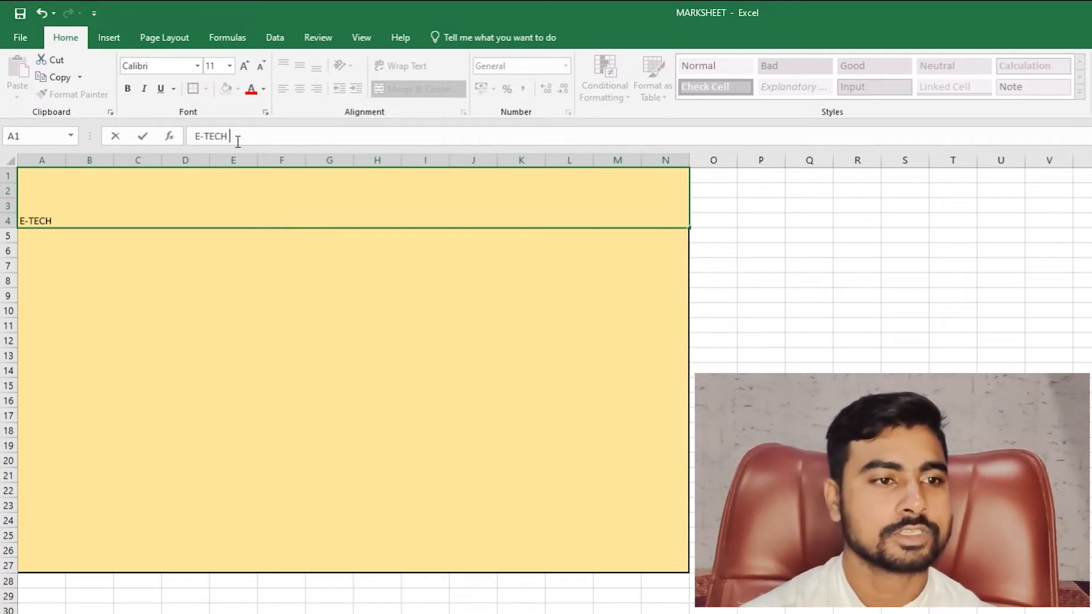
text(COM)
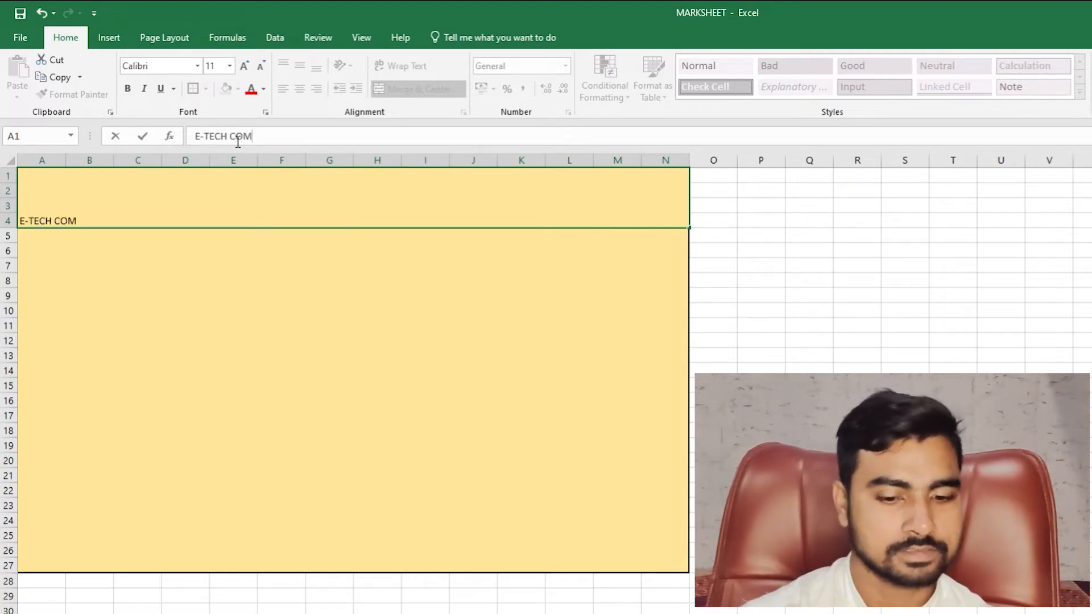
text(PUTER ED)
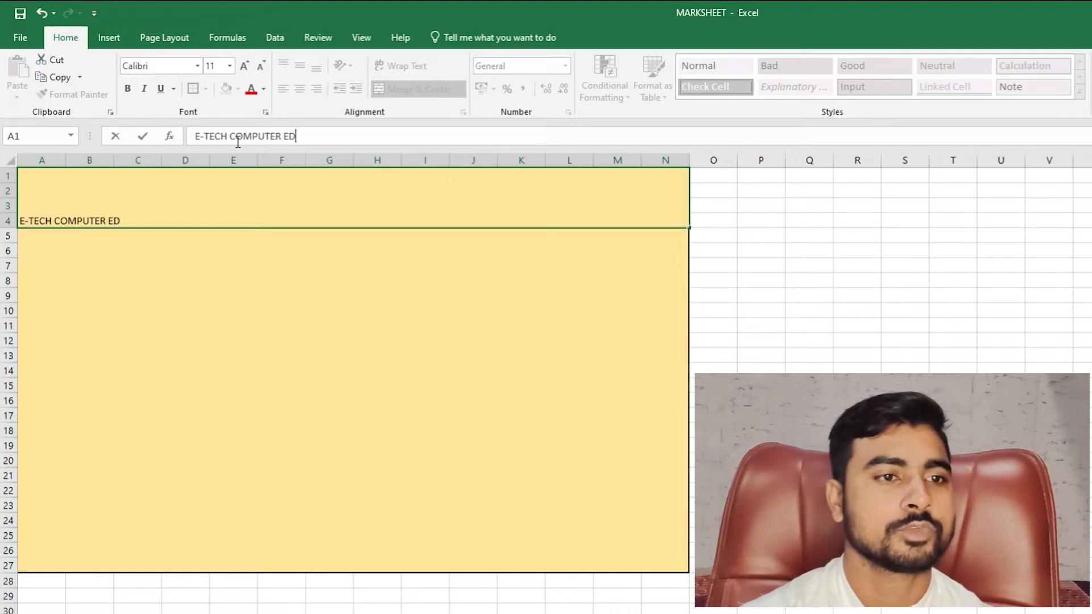
text(UCATION)
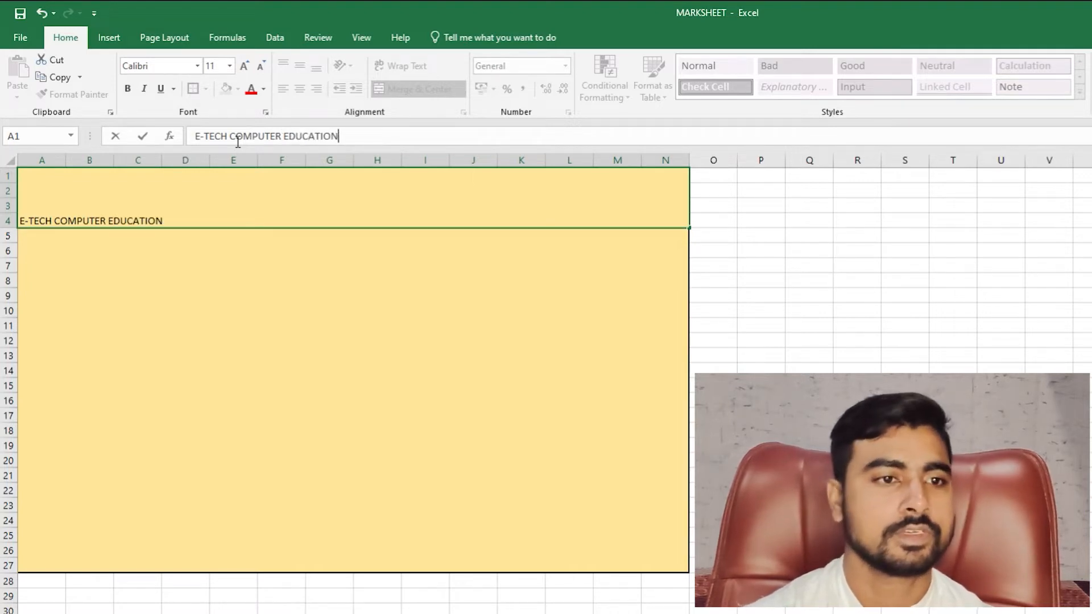
click(282, 307)
click(288, 219)
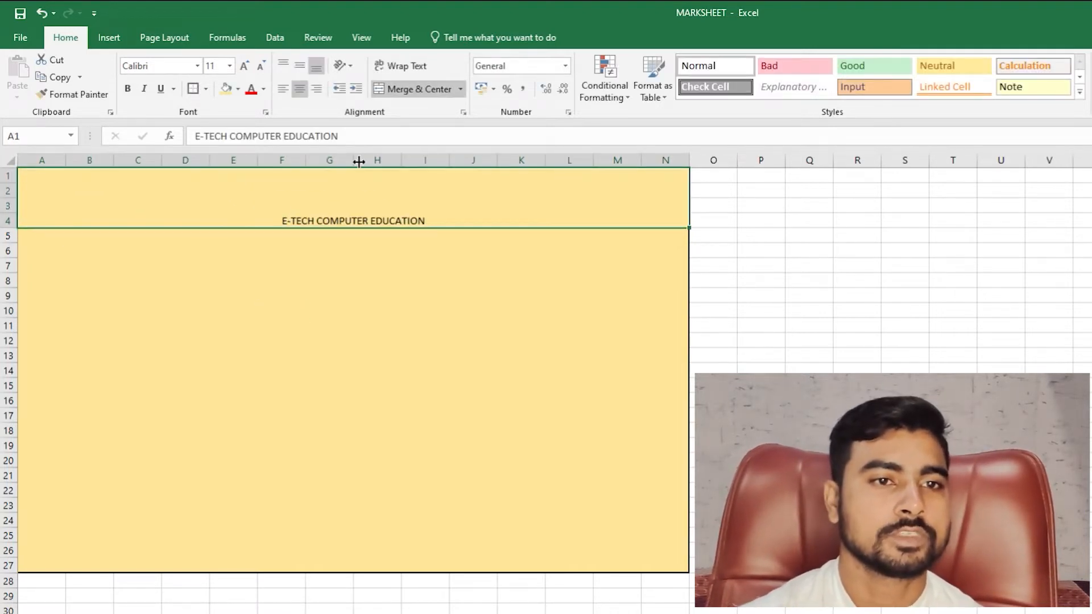
click(300, 67)
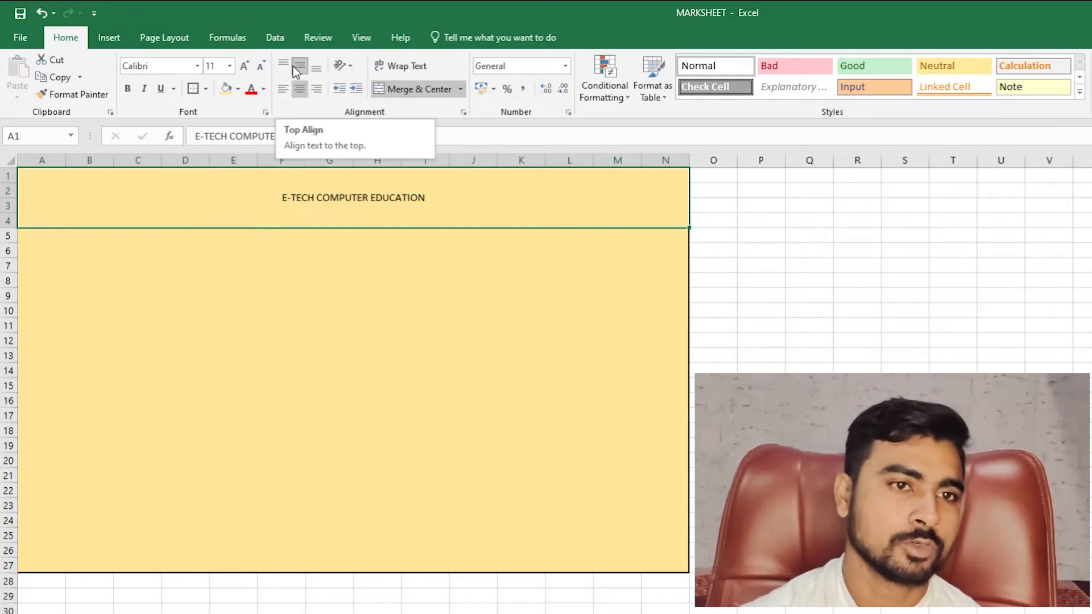
- Enlarge the title text to 48 point
click(243, 65)
click(244, 65)
click(243, 65)
click(243, 65)
click(243, 65)
click(244, 65)
click(243, 65)
click(244, 65)
click(244, 65)
click(244, 65)
click(244, 65)
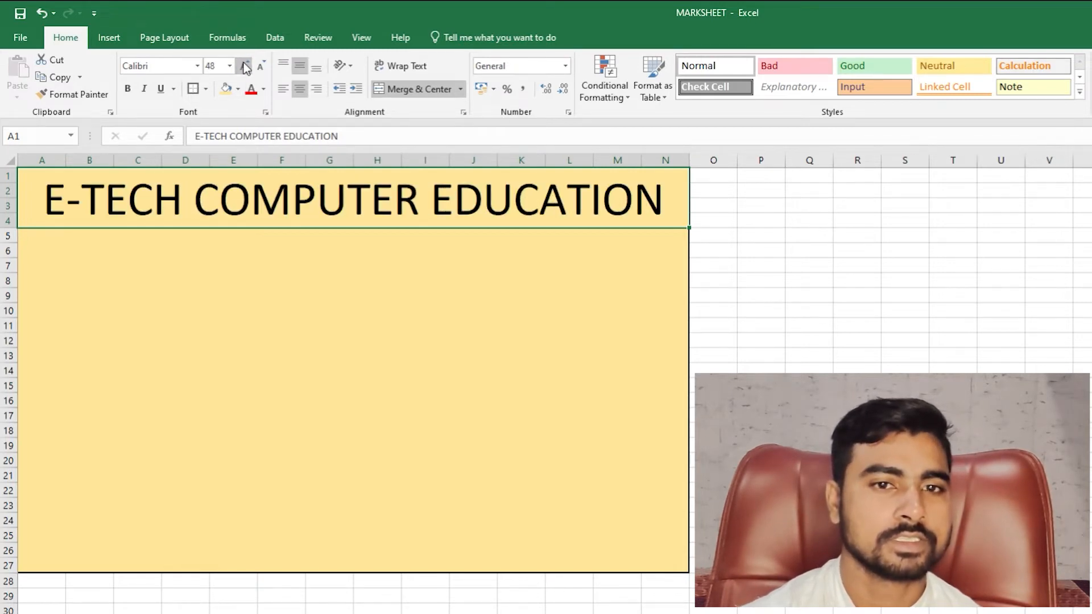
click(243, 64)
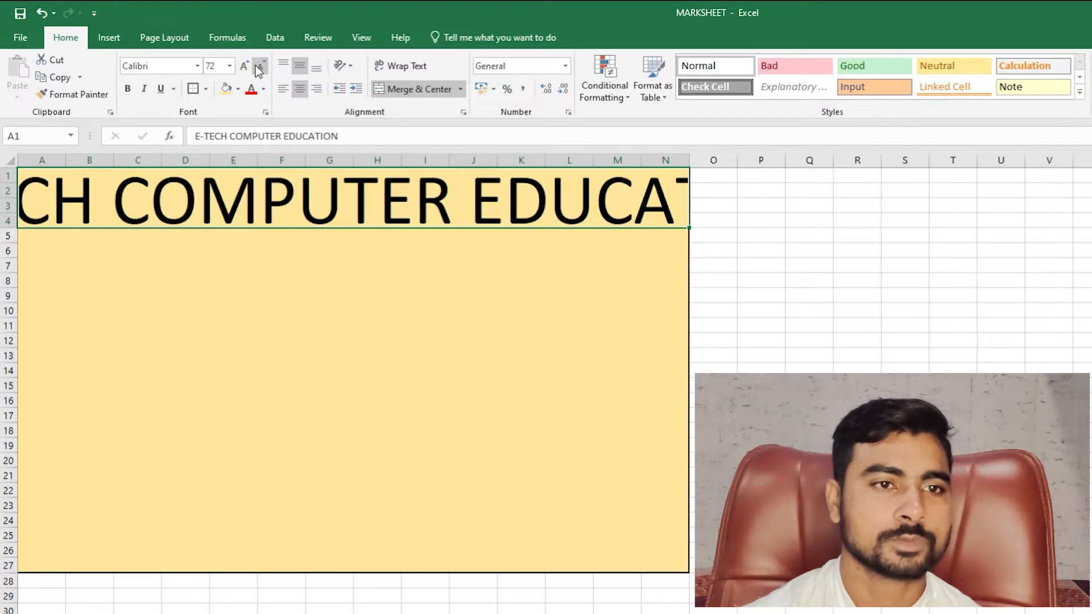
click(260, 66)
- Change the title font colour to green
click(263, 90)
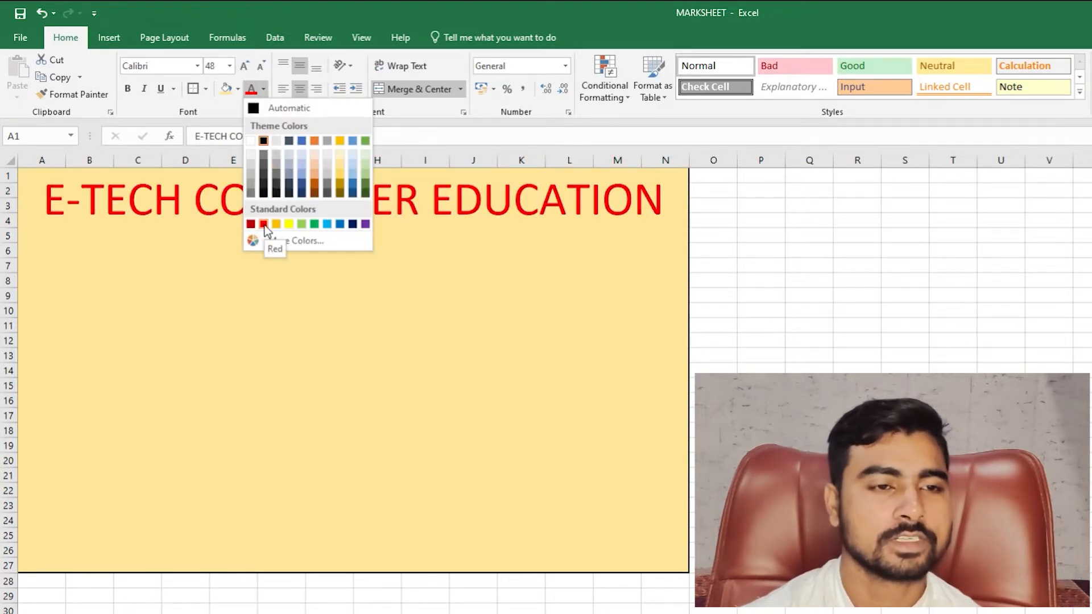
click(315, 224)
click(433, 276)
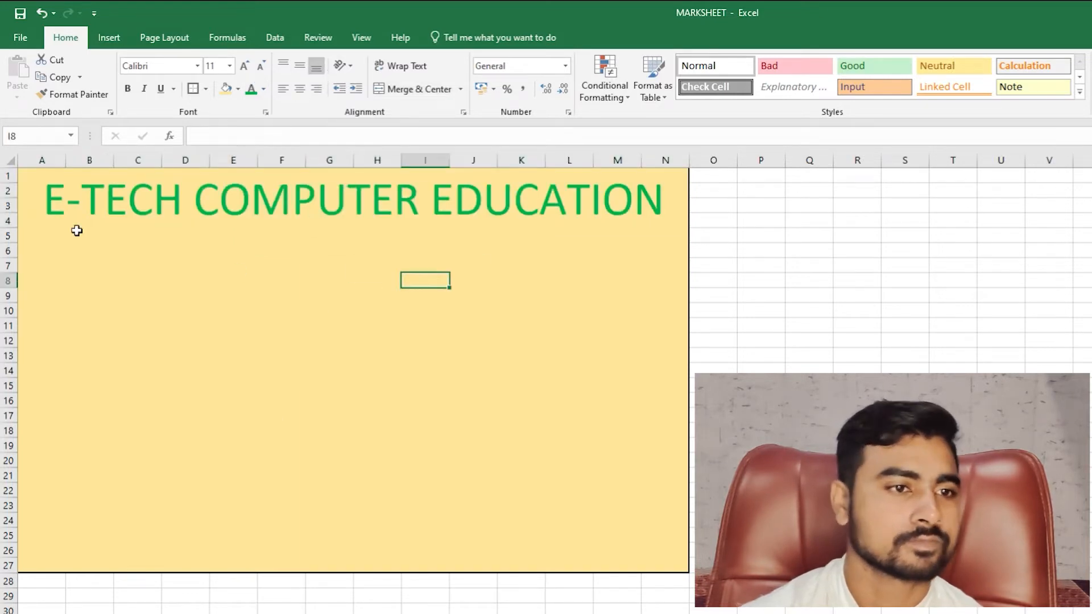
click(52, 204)
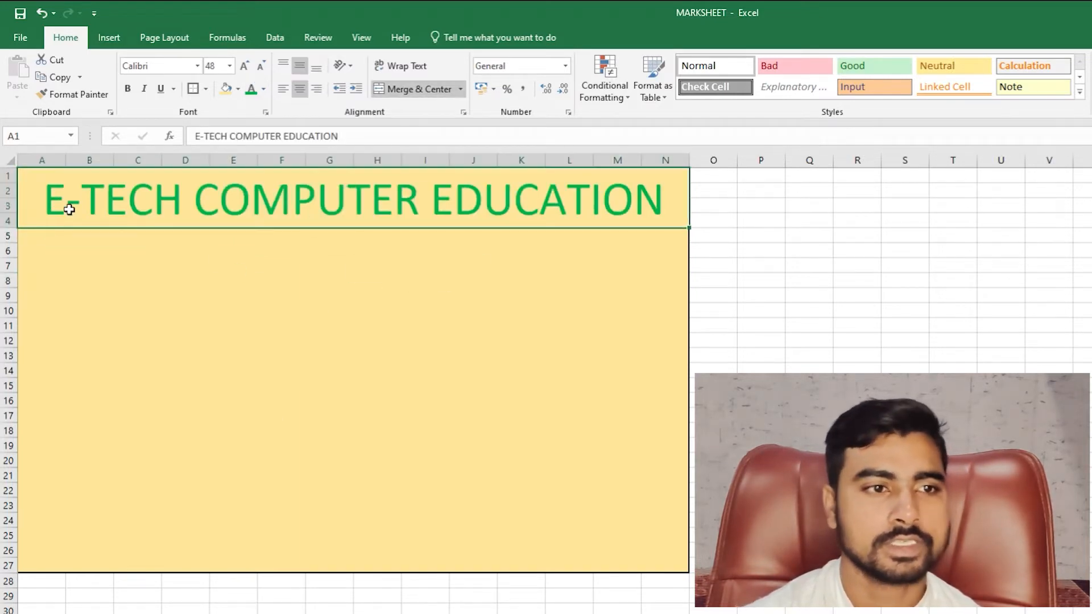
click(38, 235)
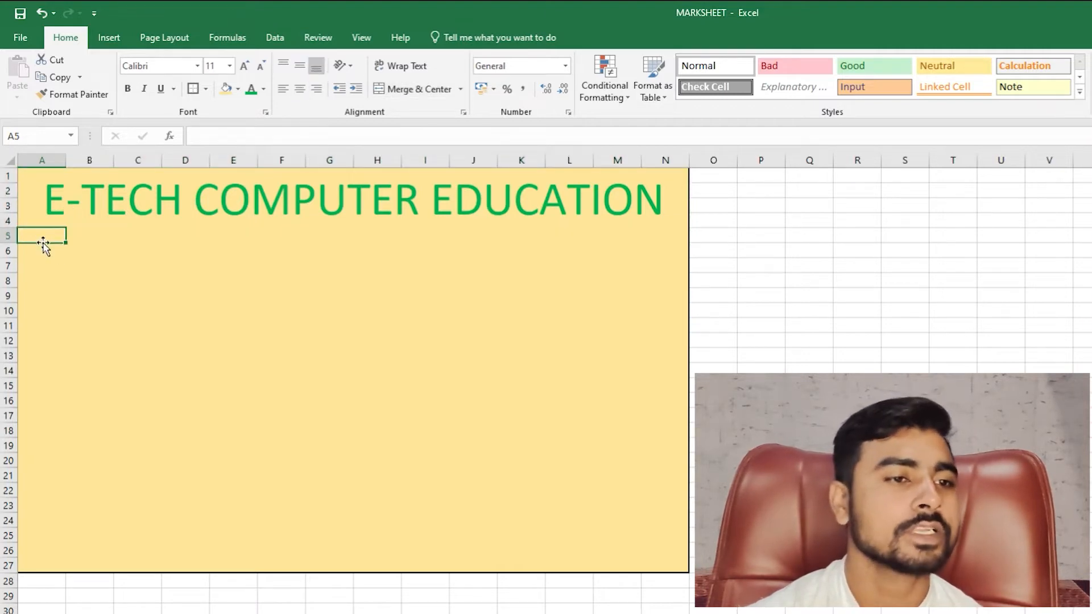
- Enter the label STUDENT NAME in cell A6, fixing typos along the way
click(254, 250)
click(41, 236)
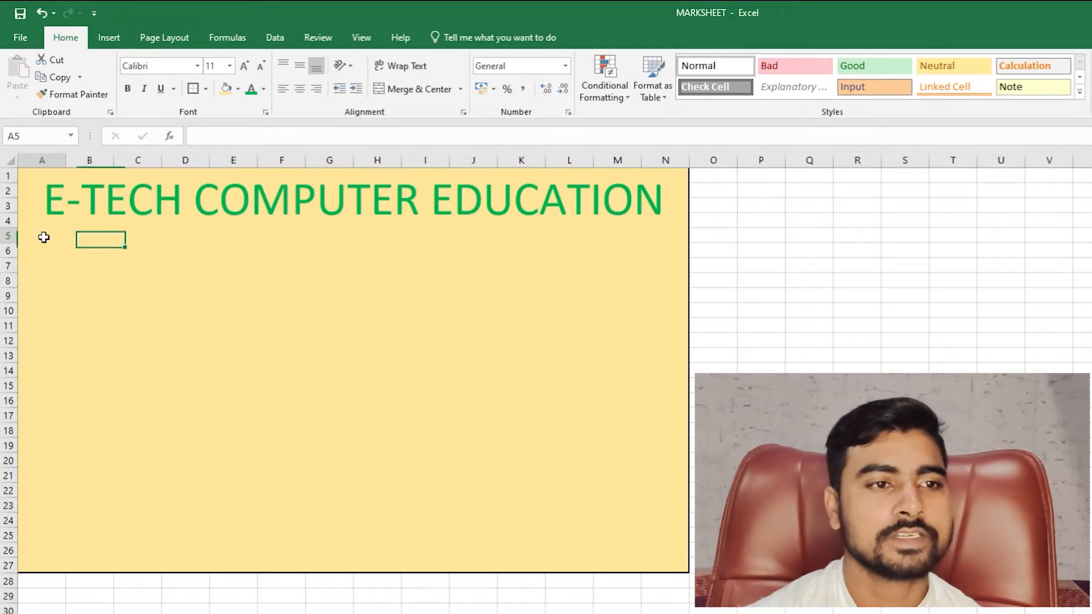
click(119, 206)
click(48, 237)
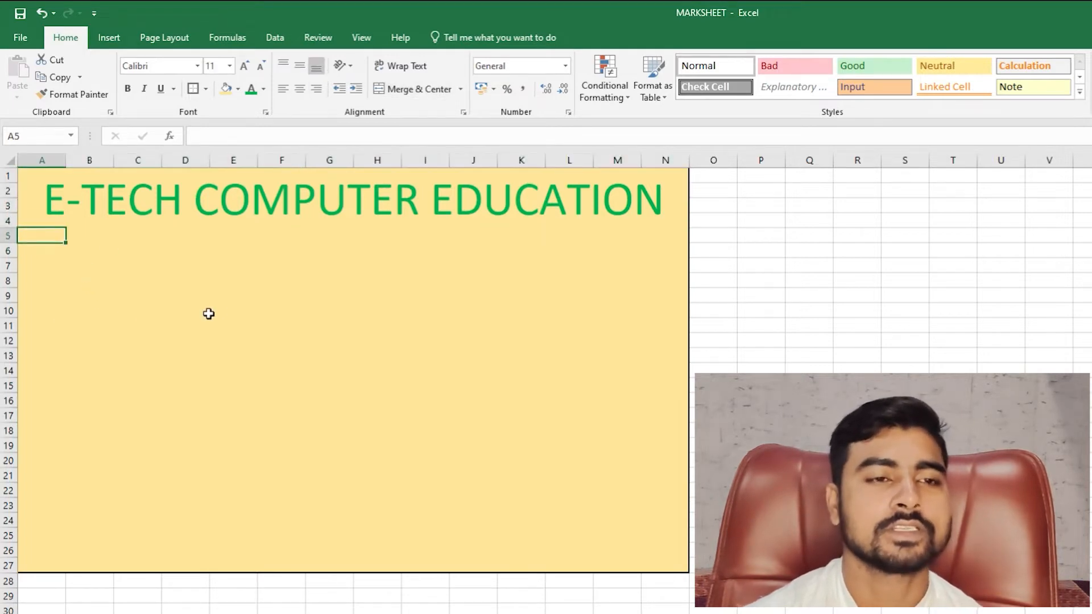
click(48, 249)
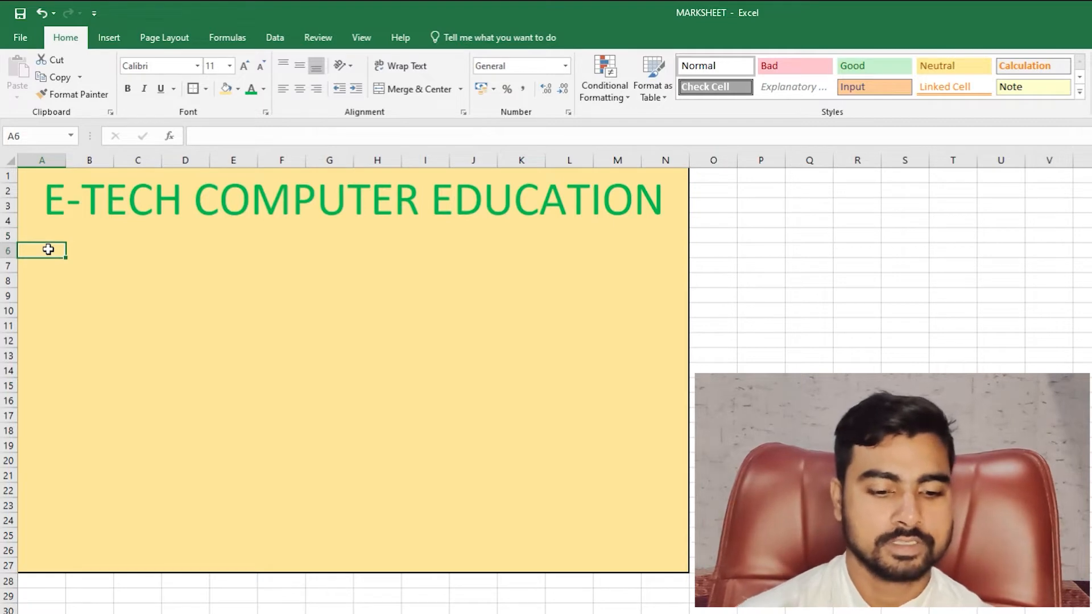
text(STUDE)
text(NTS)
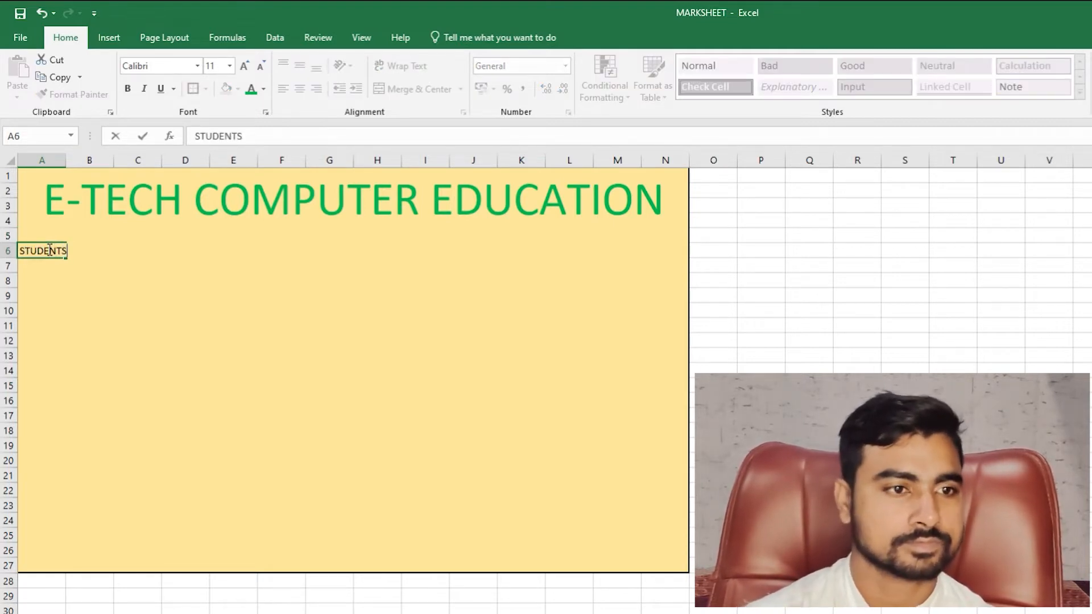
key(BackSpace)
text('S)
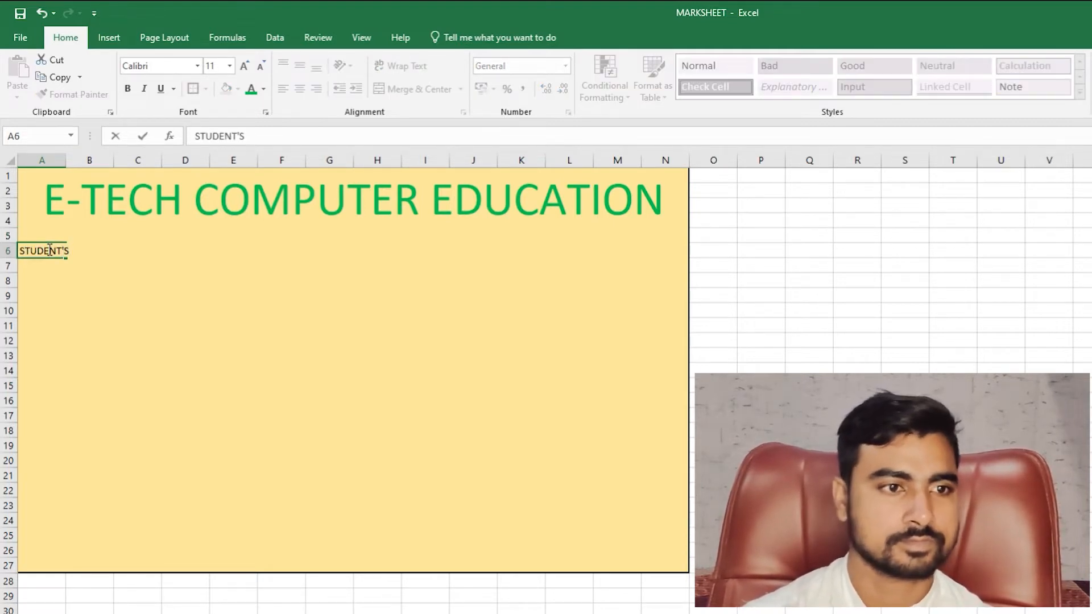
key(BackSpace)
key(BackSpace)
text(NAME)
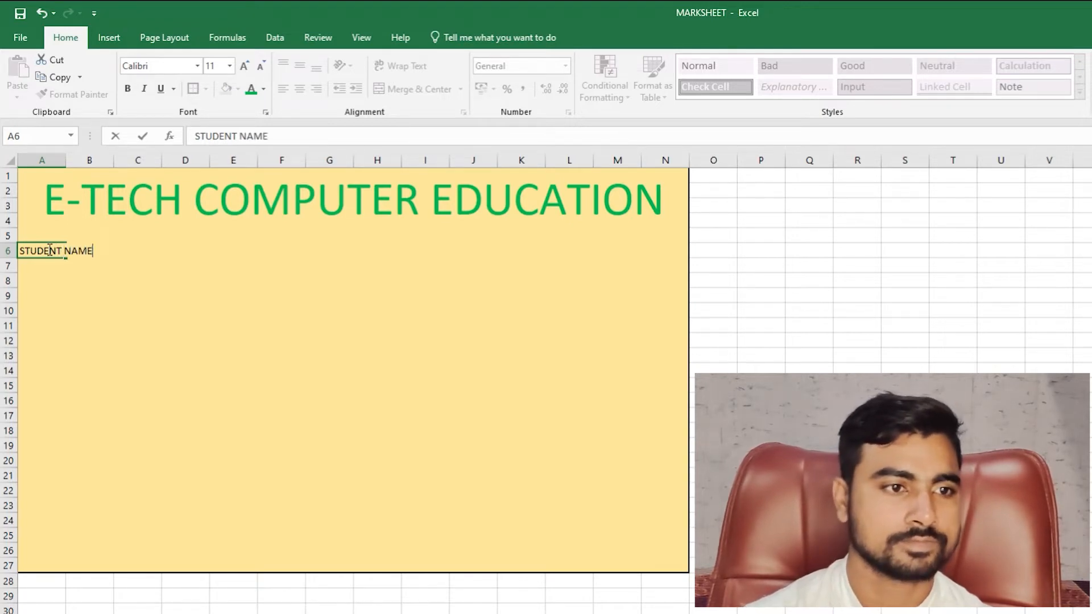
key(Return)
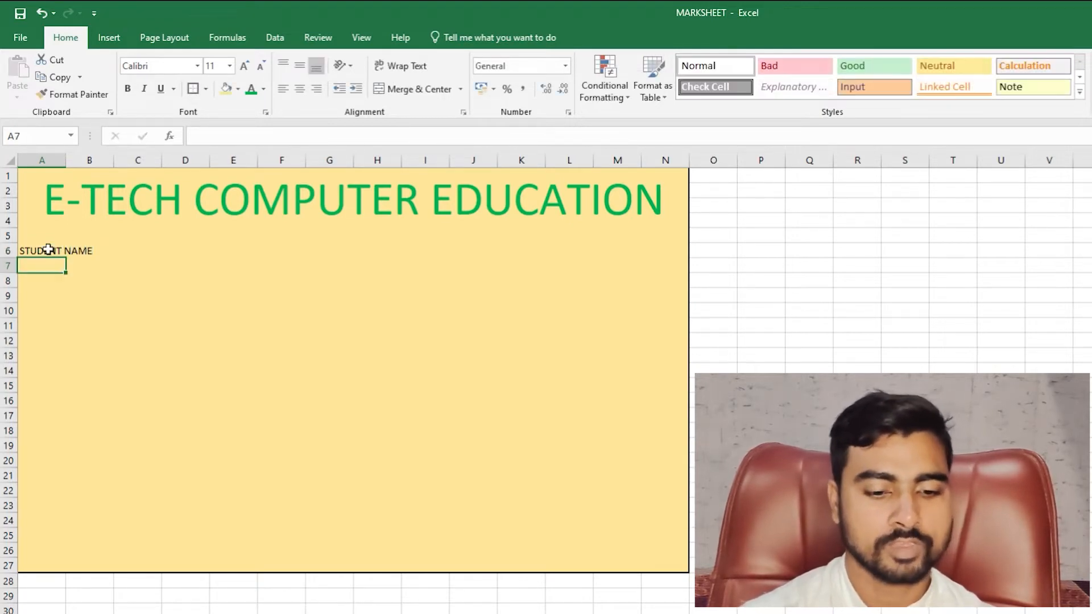
- Add FATHER NAME, MOTHER NAME and INSTITUTE NAME in A7:A9, then return to A6
text(FATHER)
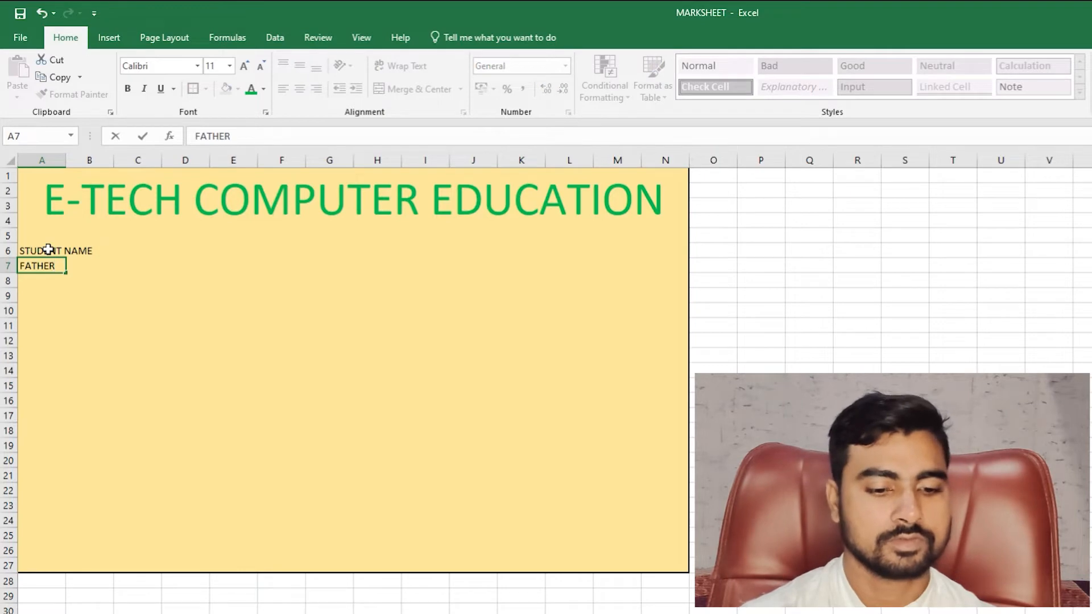
text( NAME)
key(Return)
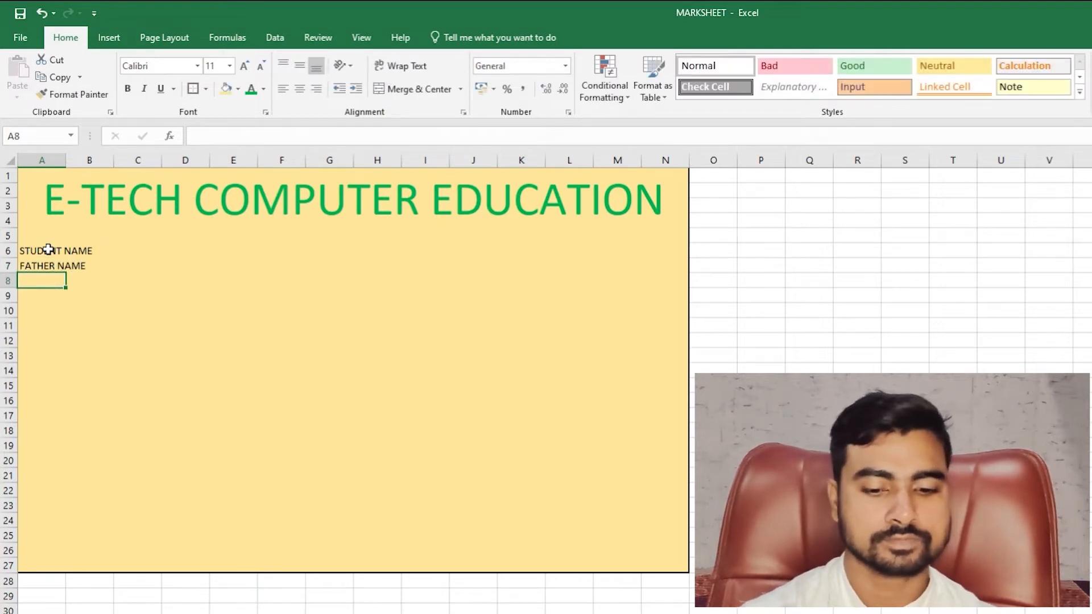
text(MOTHER NA)
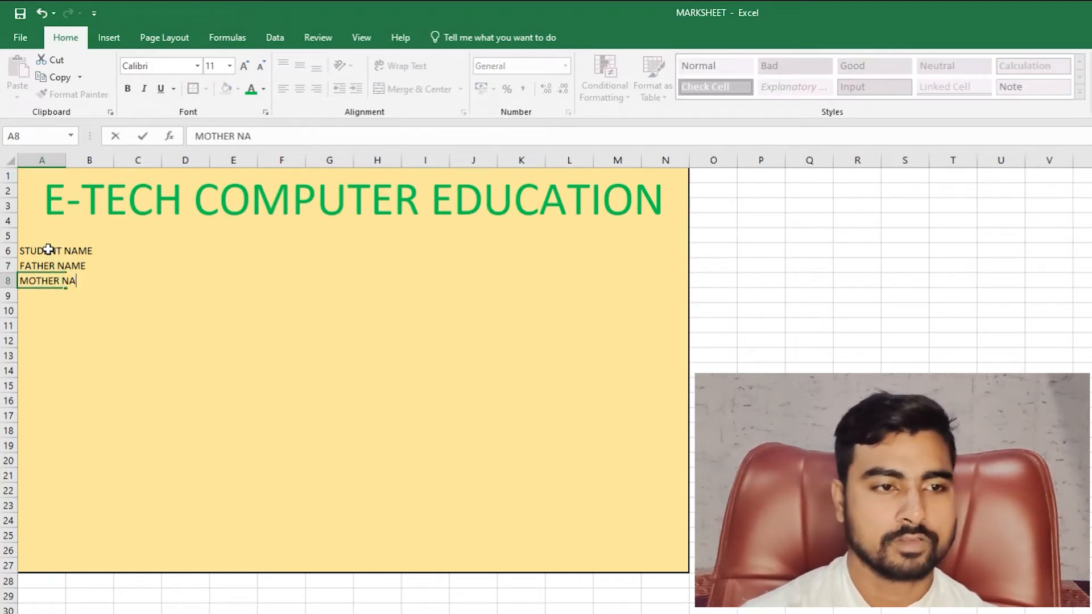
text(ME)
key(Return)
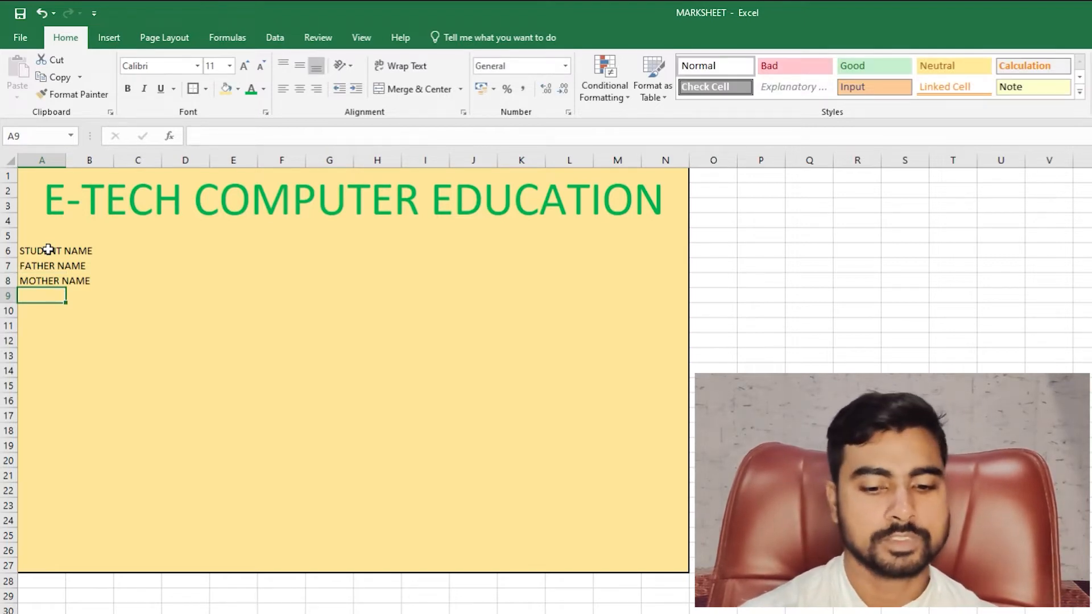
text(INS)
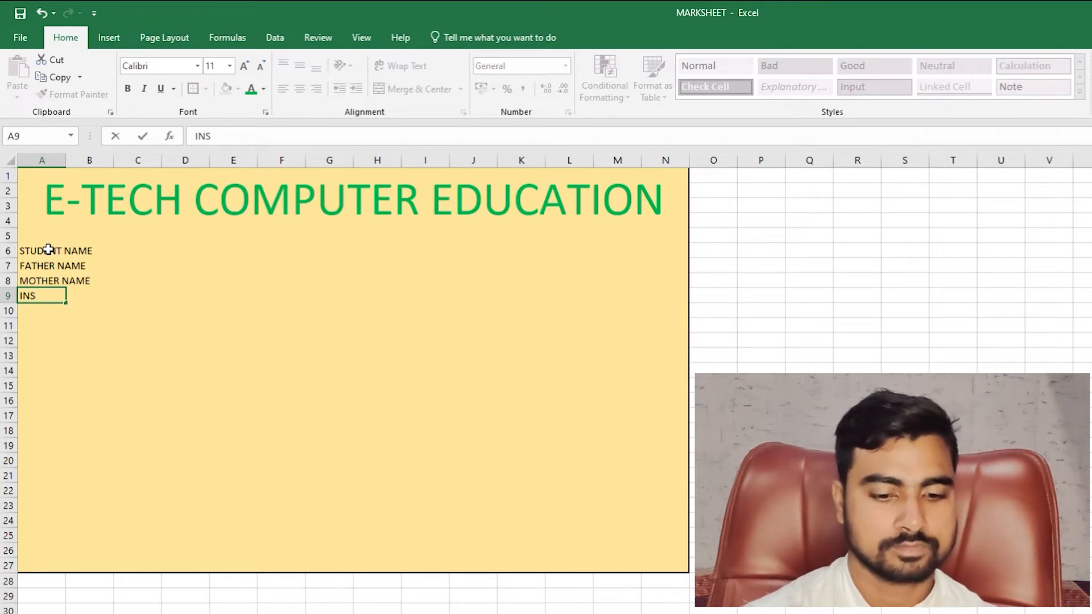
text(TITUTE)
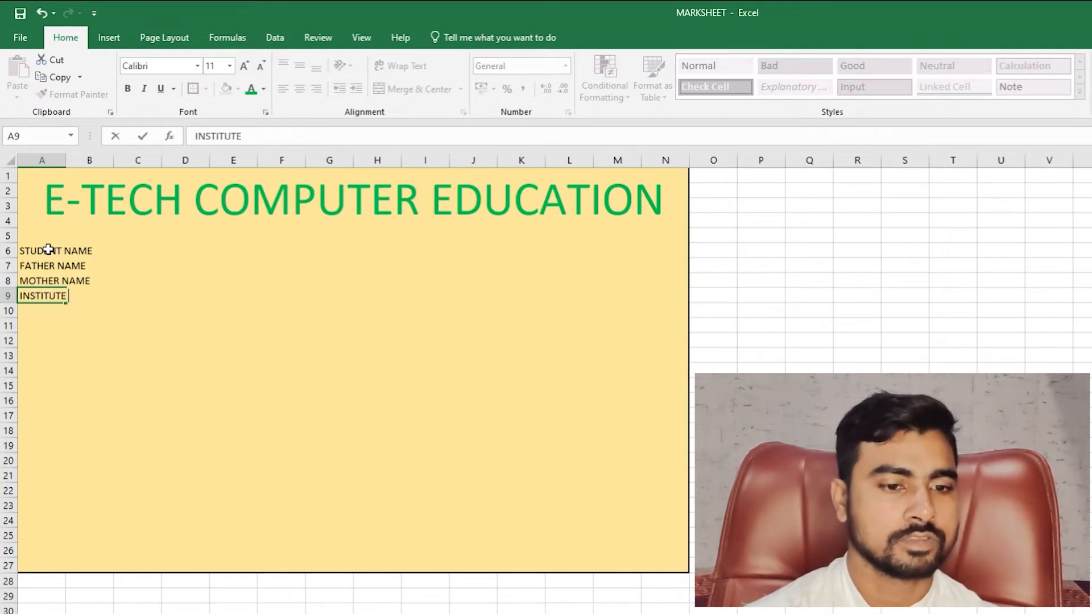
text( NAME)
key(Tab)
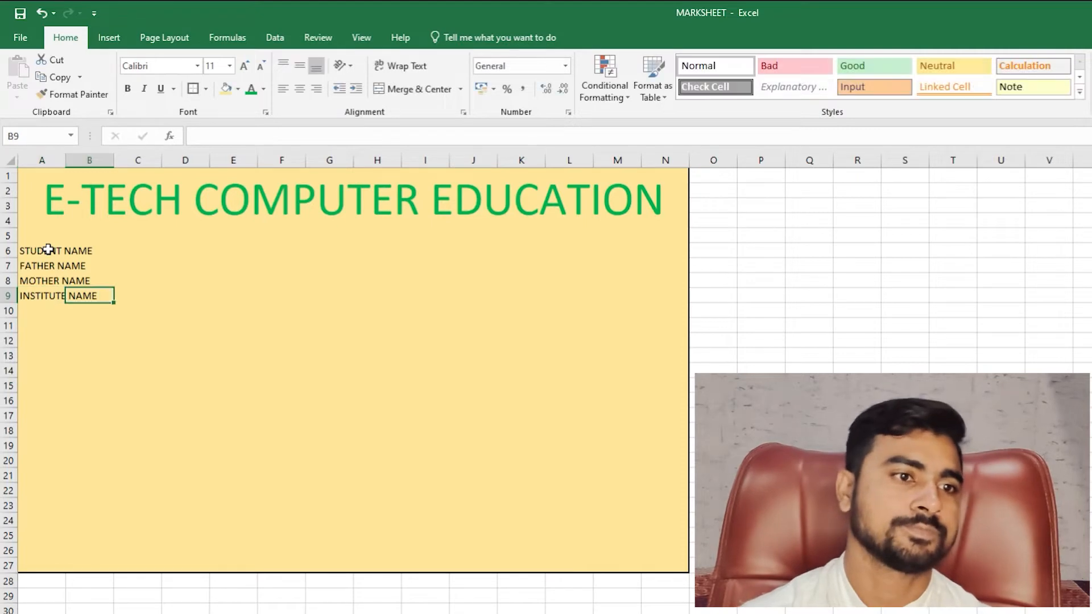
key(Up)
key(Up)
key(Up)
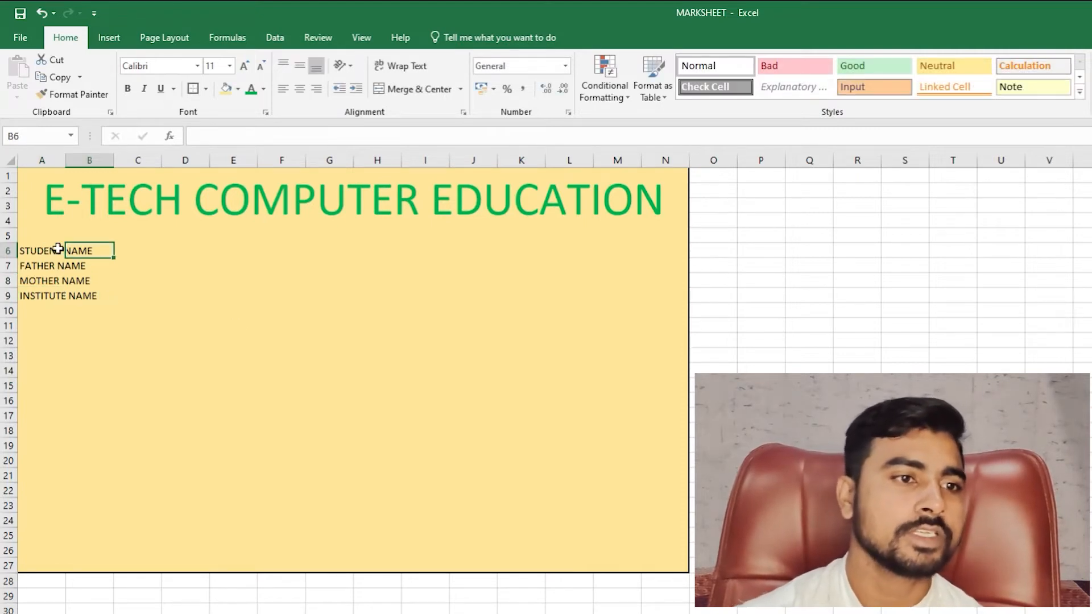
click(37, 250)
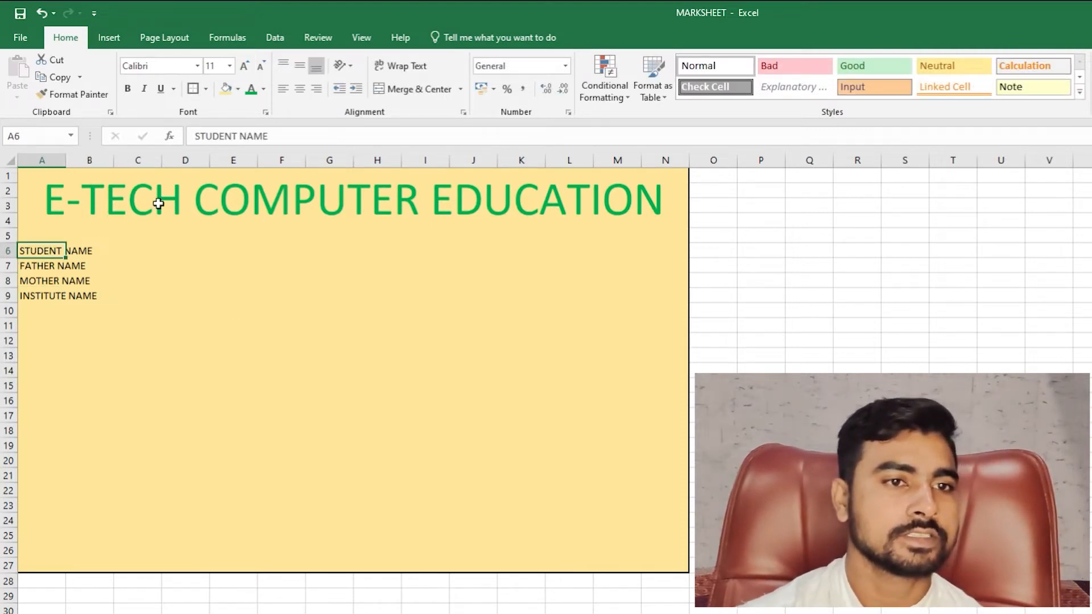
click(288, 136)
click(219, 310)
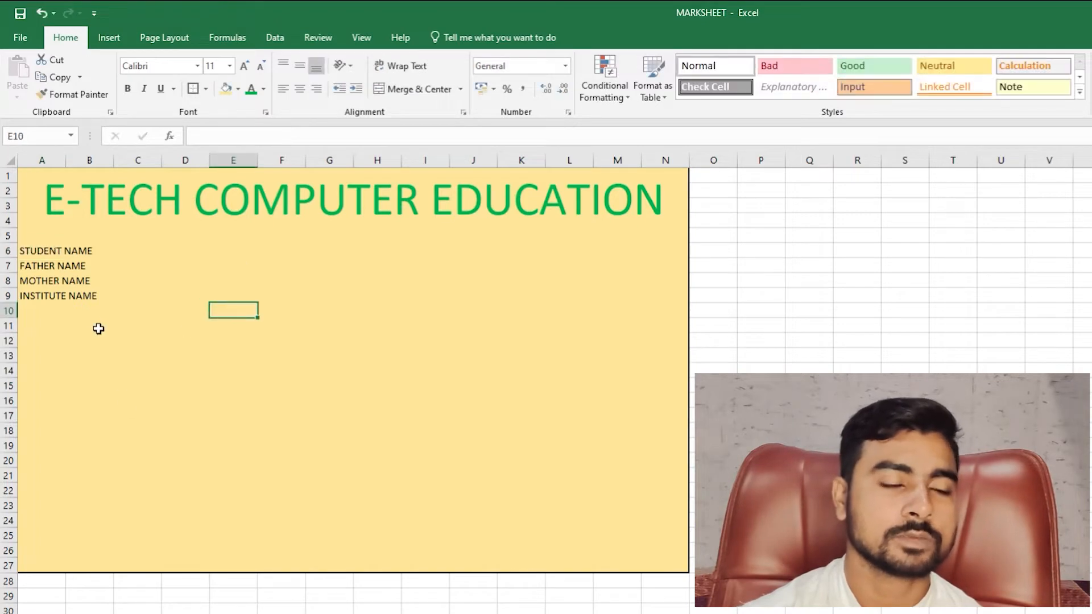
click(64, 253)
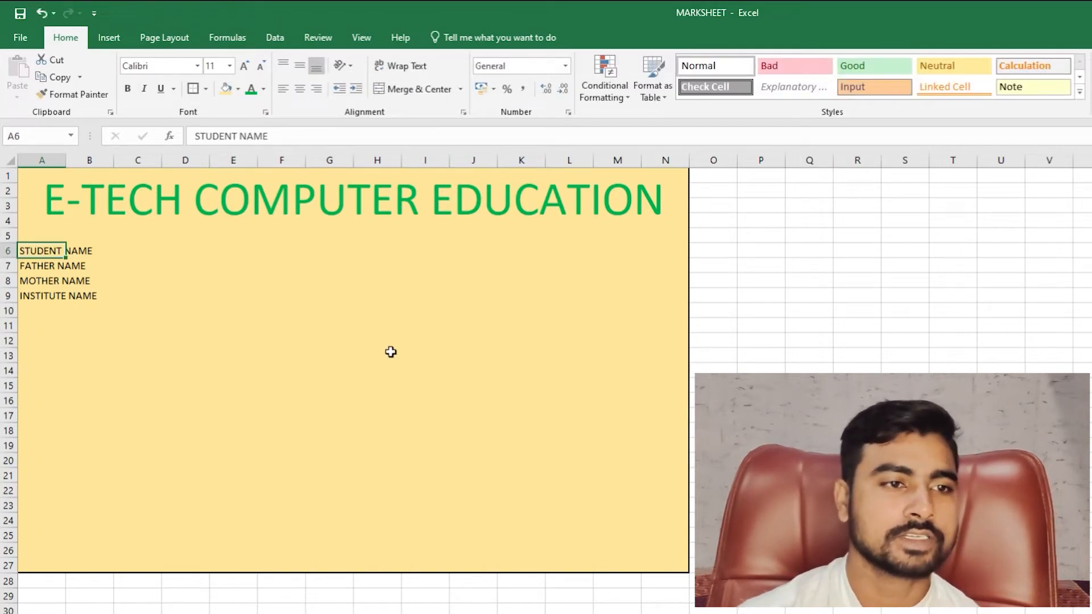
- Append a colon and the student's name to the STUDENT NAME label in A6
key(F2)
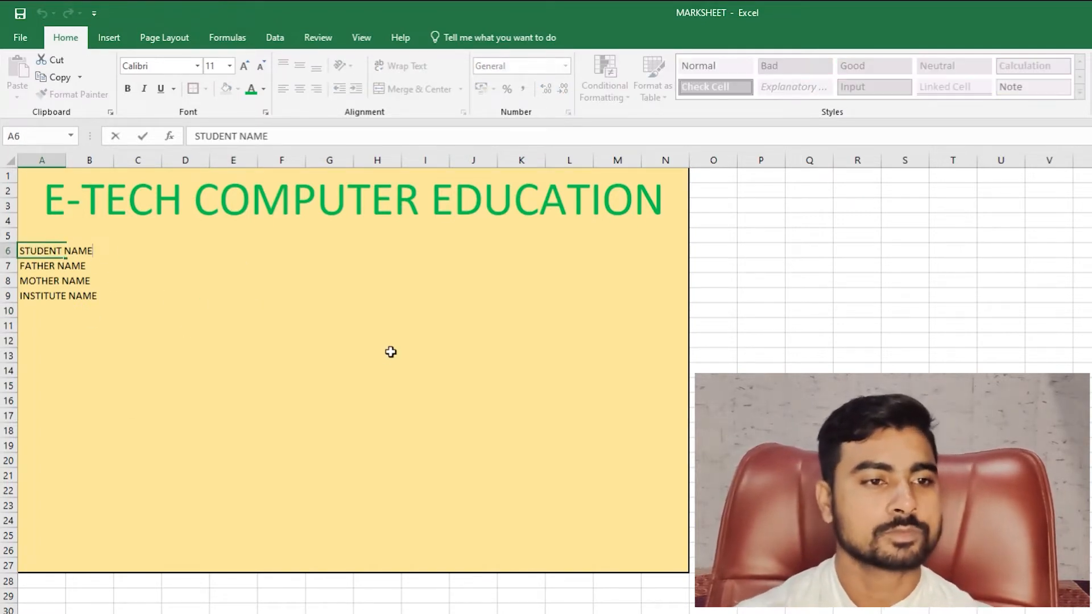
text(:)
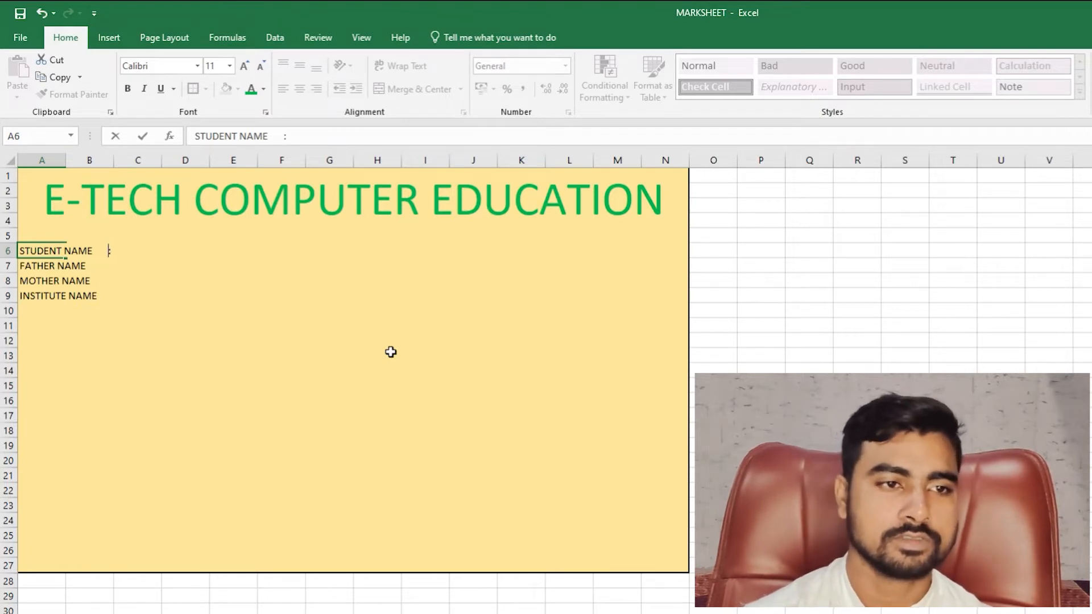
key(BackSpace)
key(BackSpace)
key(BackSpace)
key(BackSpace)
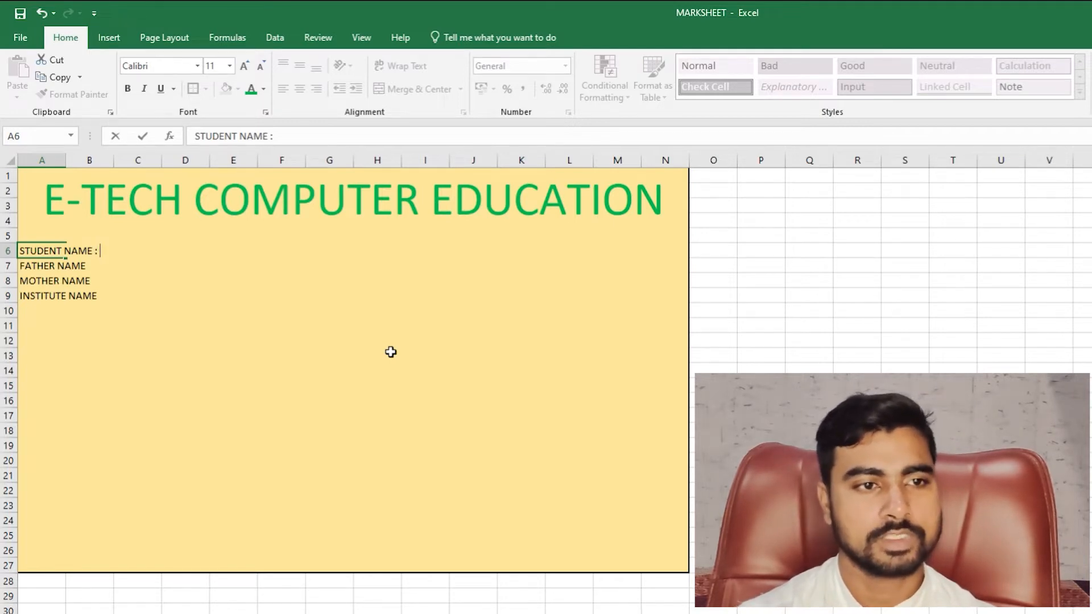
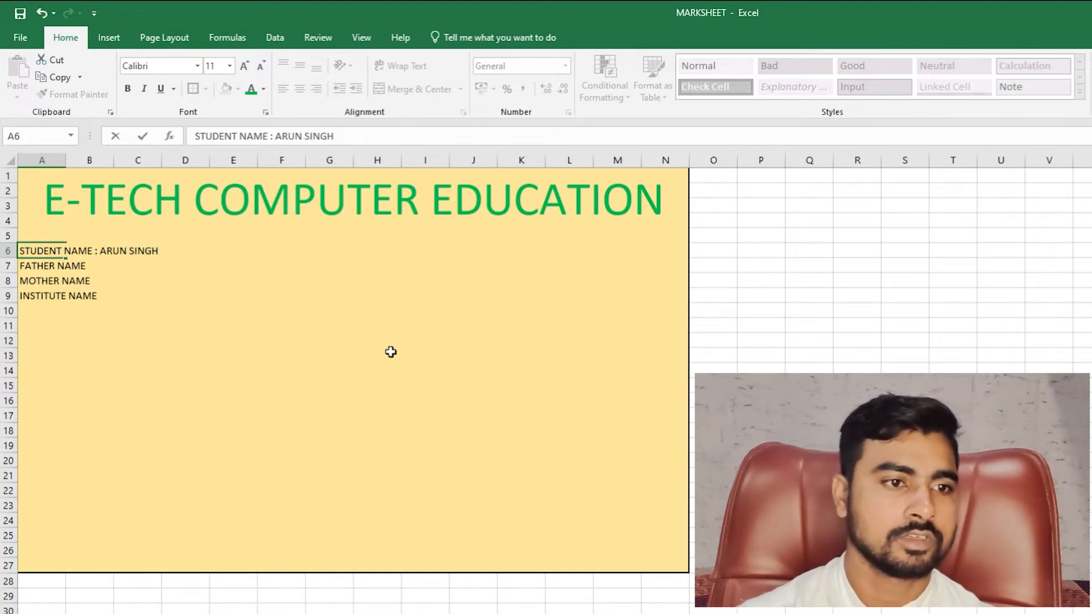
key(Return)
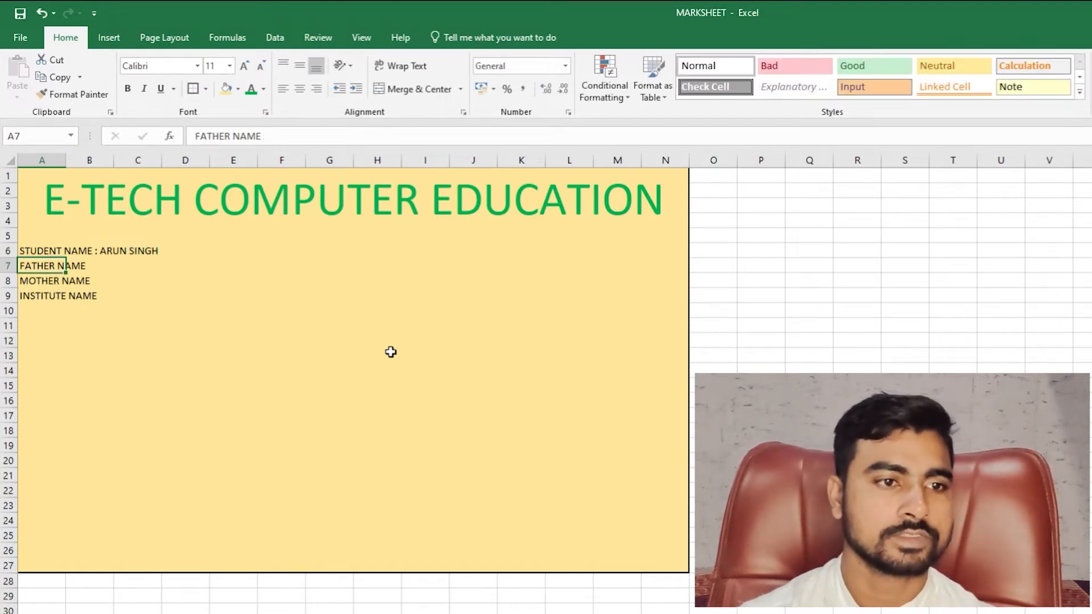
- Add a colon to FATHER NAME and remove a space so A6's colon aligns
key(F2)
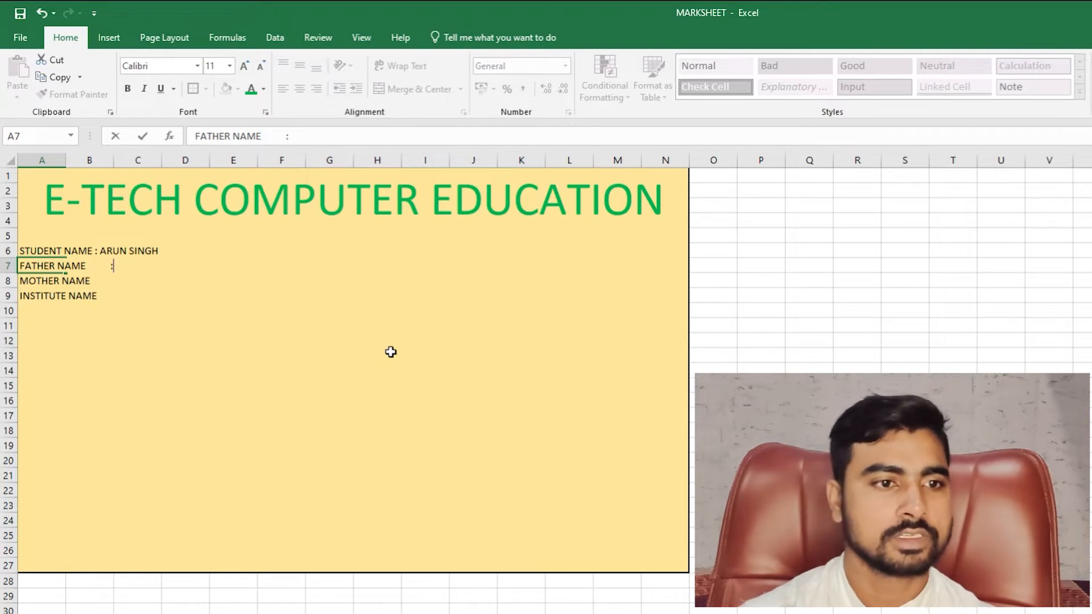
text(:)
key(Return)
key(Up)
key(Up)
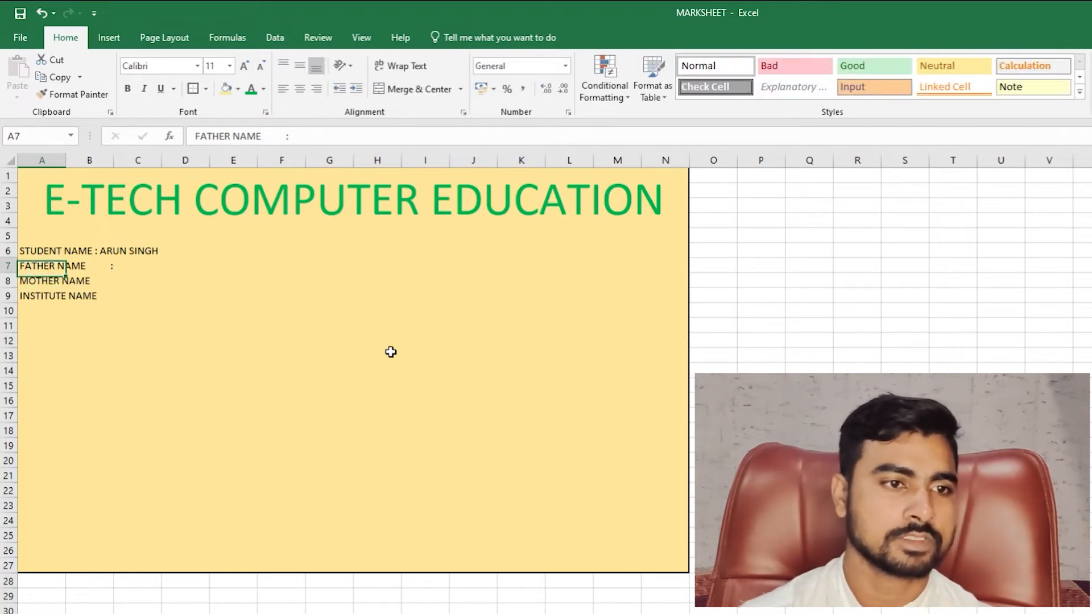
key(F2)
key(Left)
key(Left)
key(Left)
key(Left)
key(Left)
key(Left)
key(Left)
key(Left)
key(Left)
key(Left)
key(Left)
key(Left)
key(Left)
key(Left)
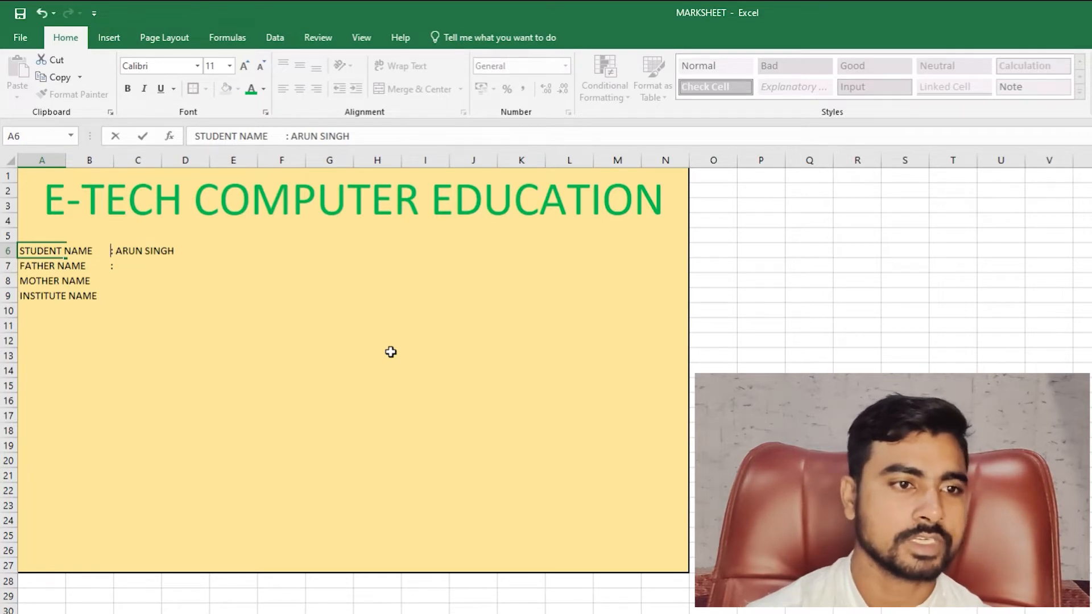
key(BackSpace)
key(Return)
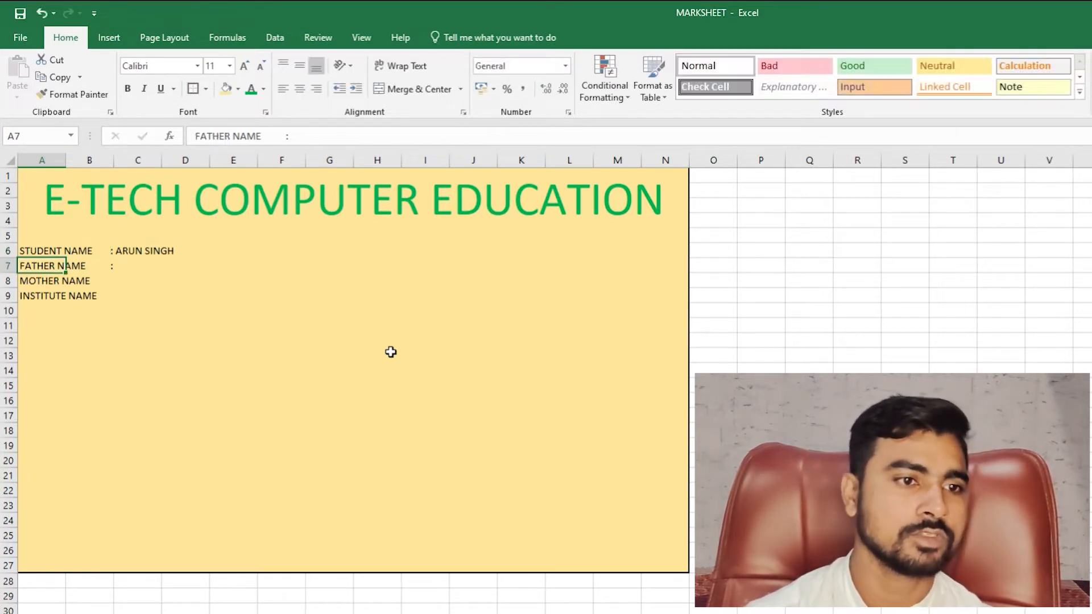
key(Down)
key(F2)
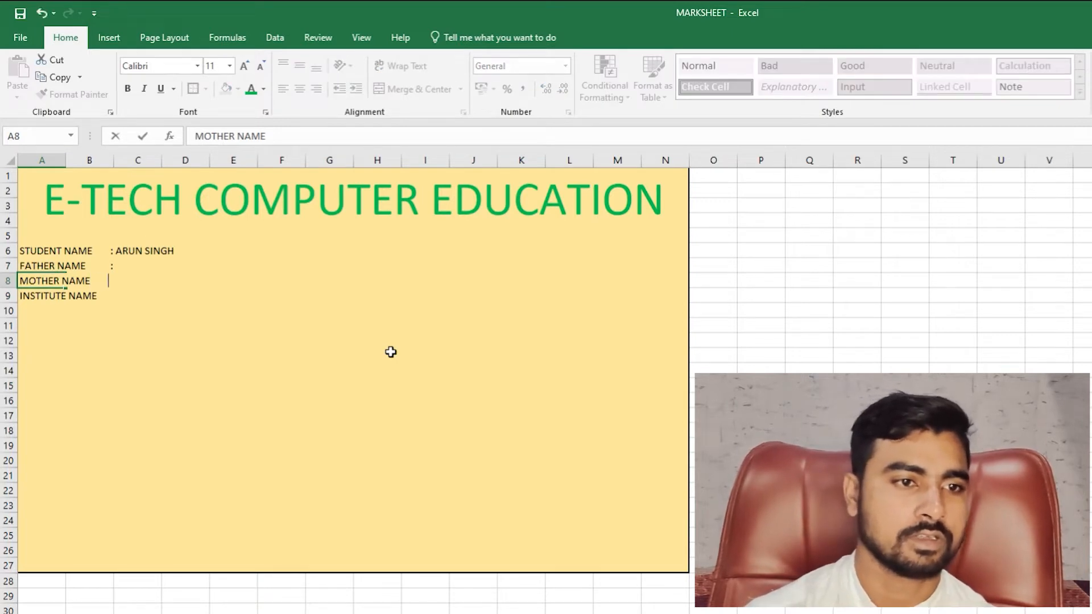
- Type a parent's name after the FATHER NAME colon and add a colon to MOTHER NAME
key(Escape)
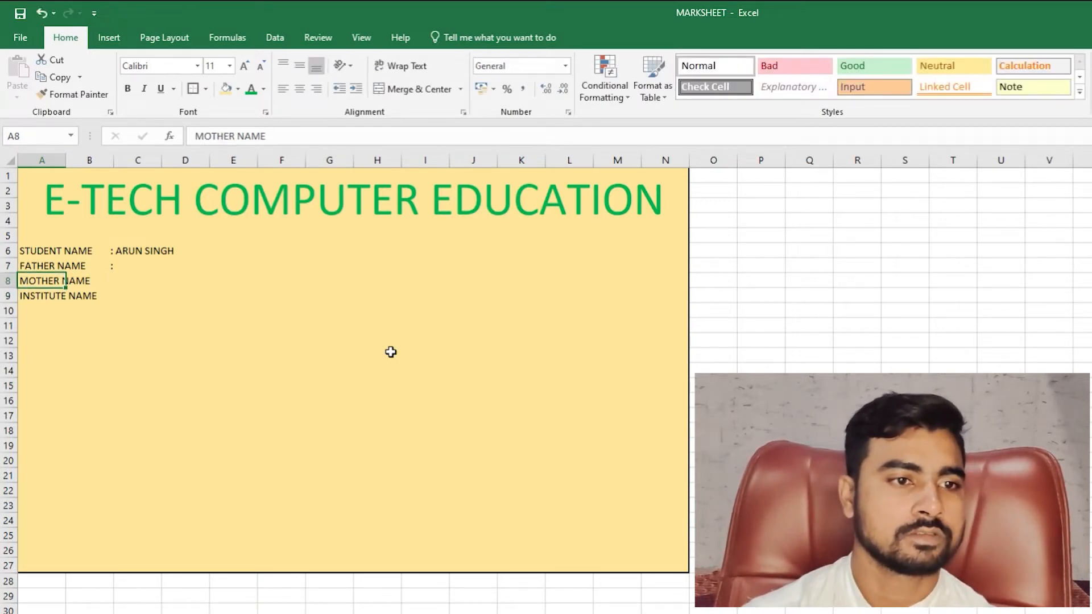
key(Up)
key(F2)
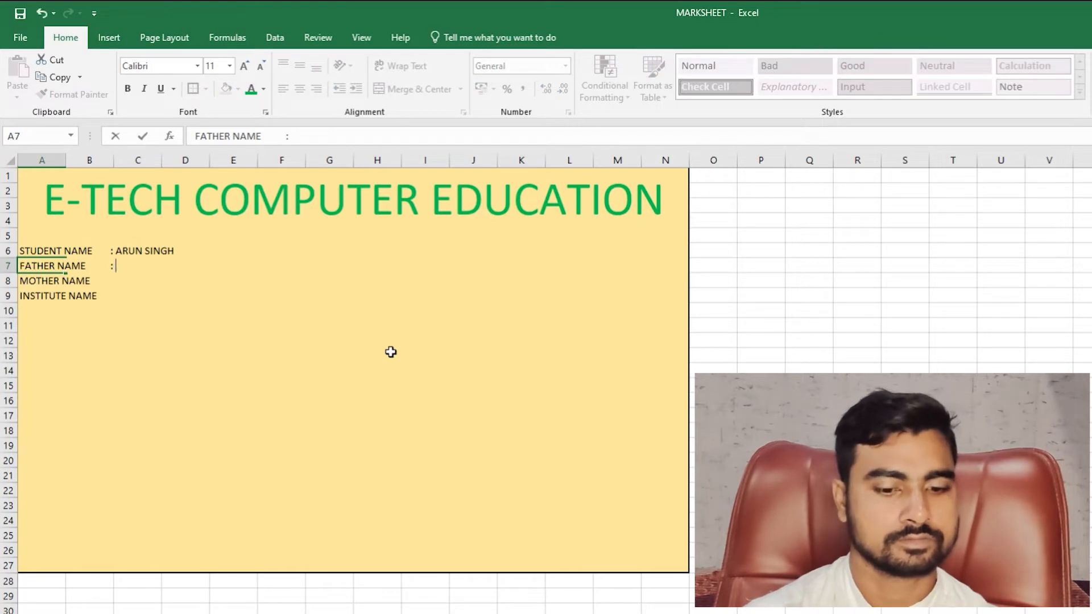
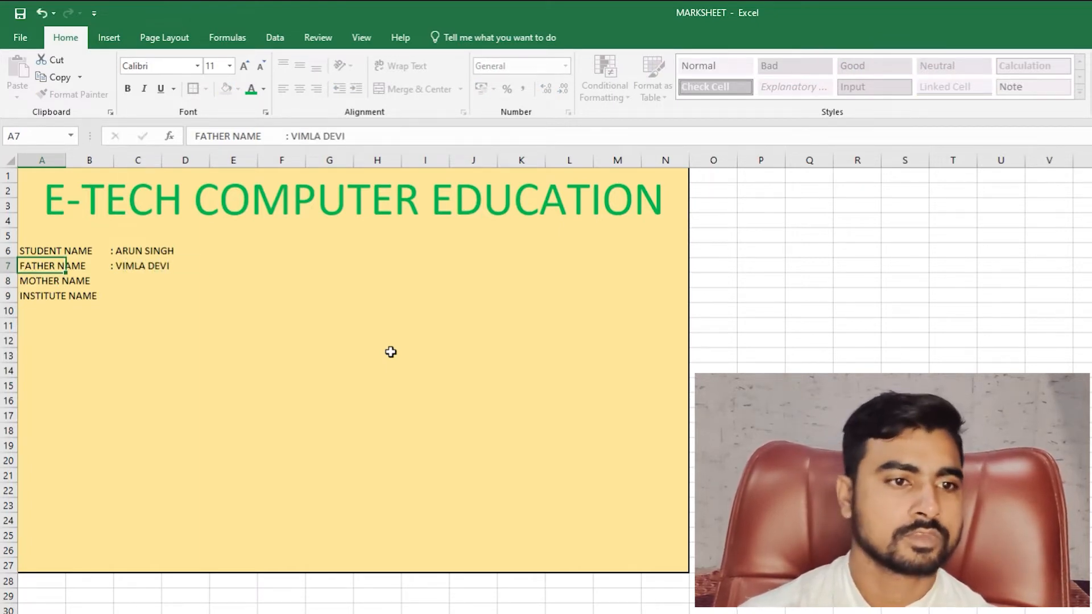
key(Return)
key(F2)
text(:)
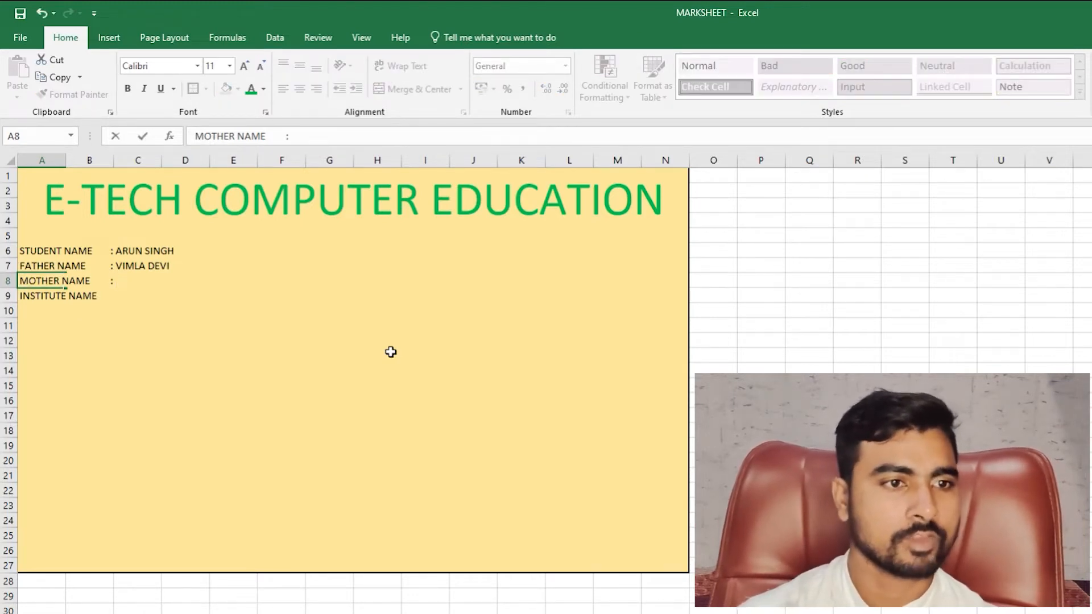
key(Return)
- Replace the wrong name in the FATHER NAME row with the father's correct name
key(Up)
key(Up)
key(Right)
key(Left)
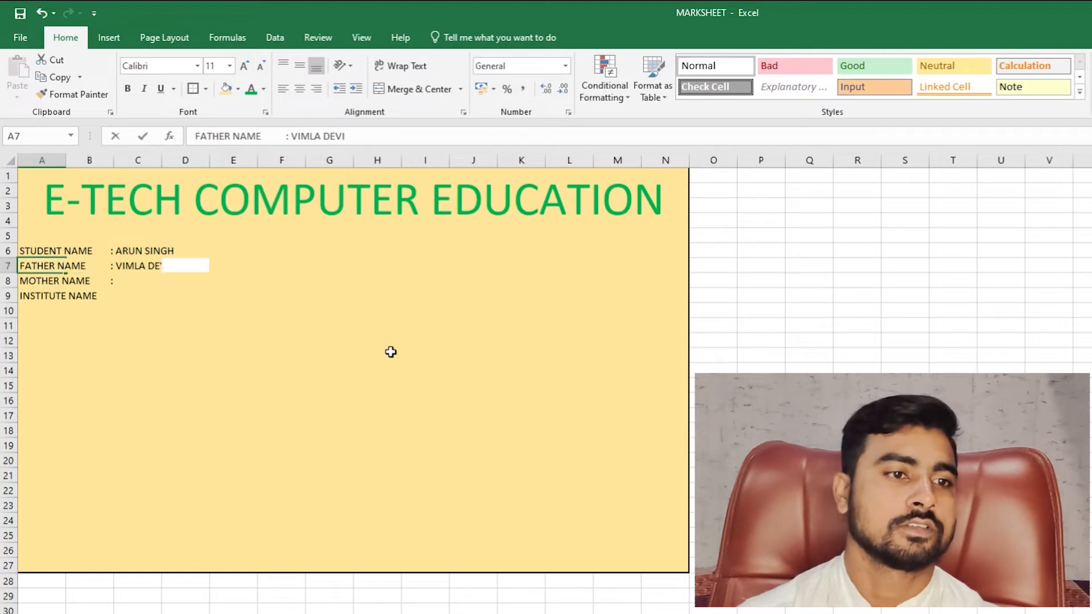
key(F2)
key(shift+Left)
key(shift+Left)
key(shift+Left)
key(shift+Left)
key(shift+Left)
key(shift+Left)
key(shift+Left)
key(shift+Left)
key(shift+Left)
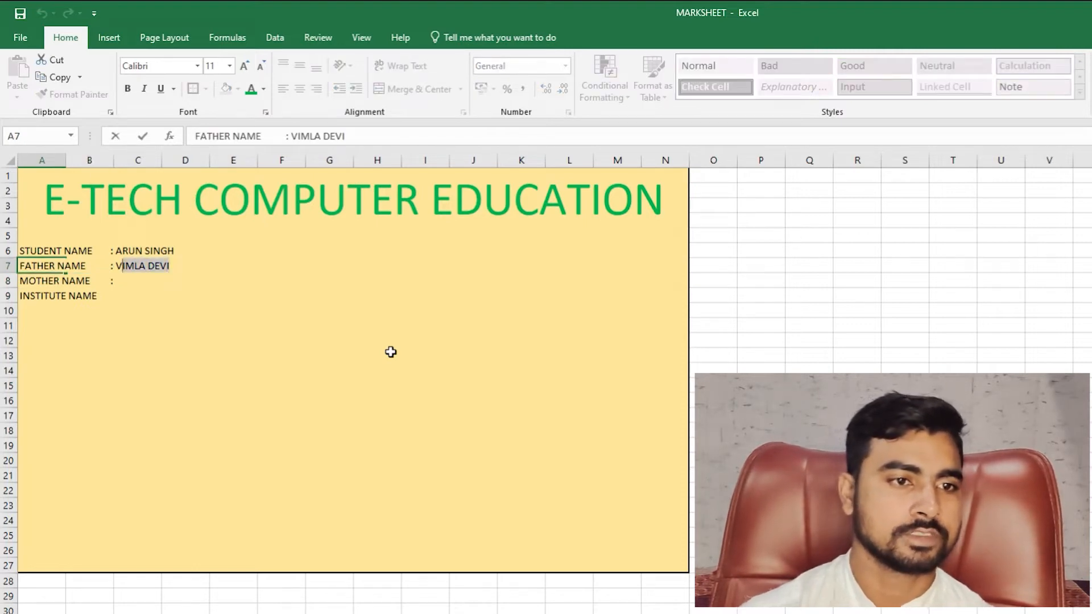
key(shift+Left)
key(BackSpace)
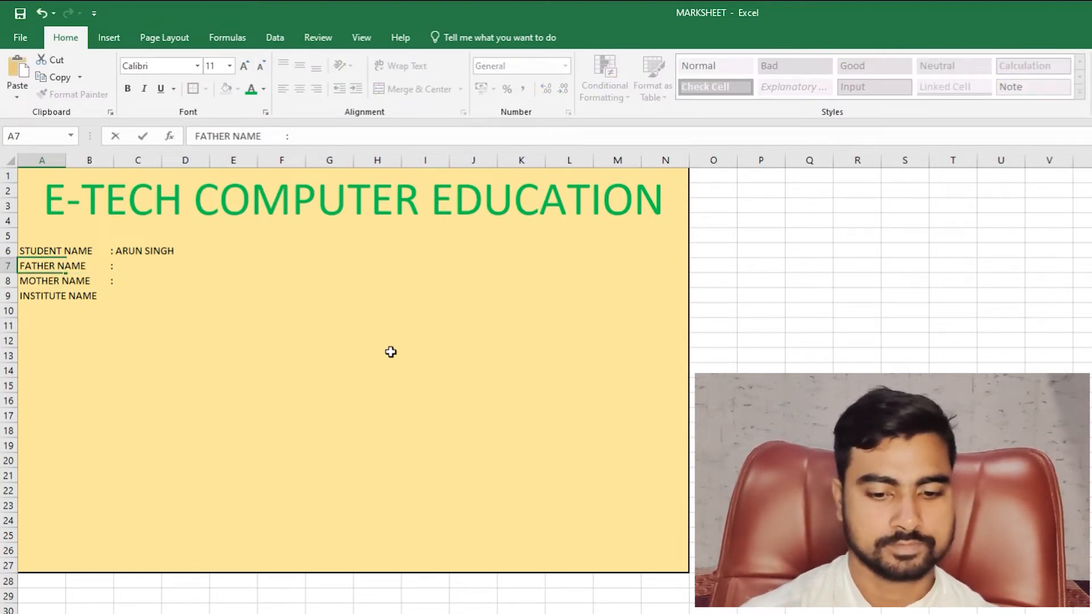
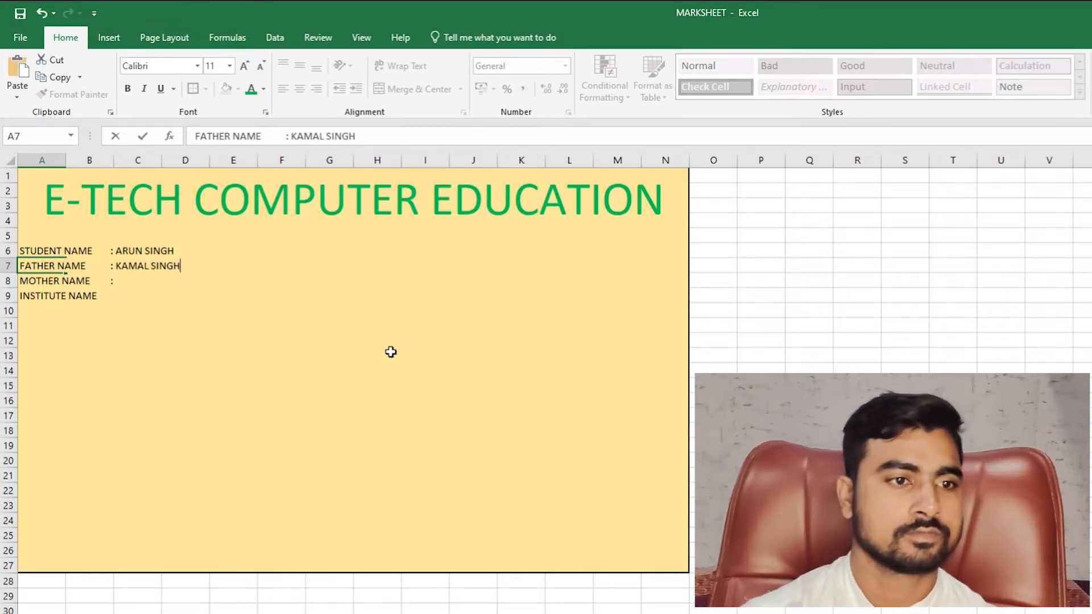
key(Return)
- Enter the mother's name after its colon and begin the INSTITUTE NAME entry
key(F2)
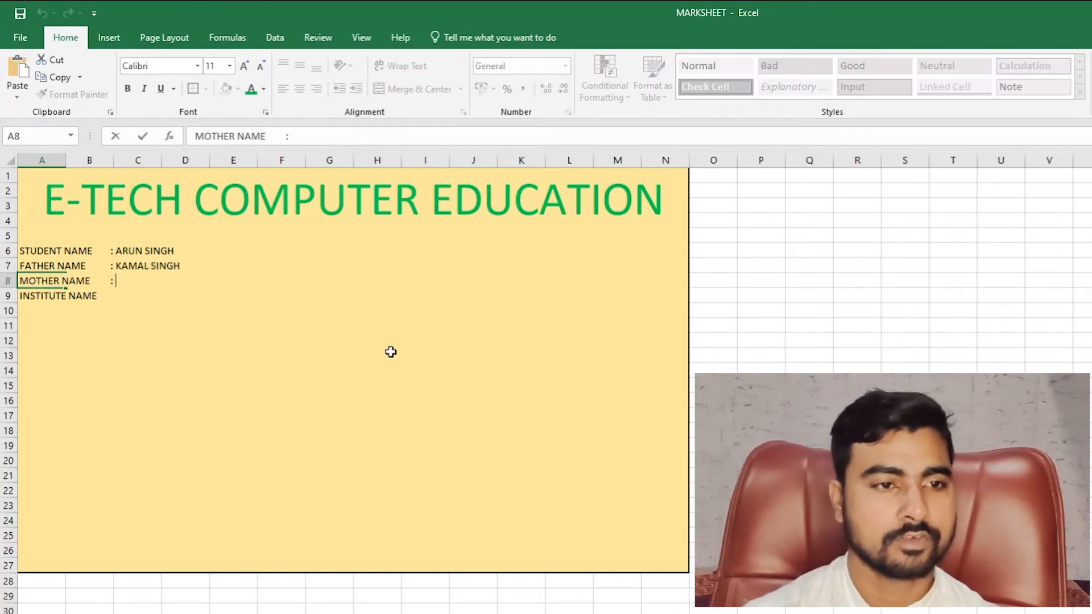
key(Return)
key(F2)
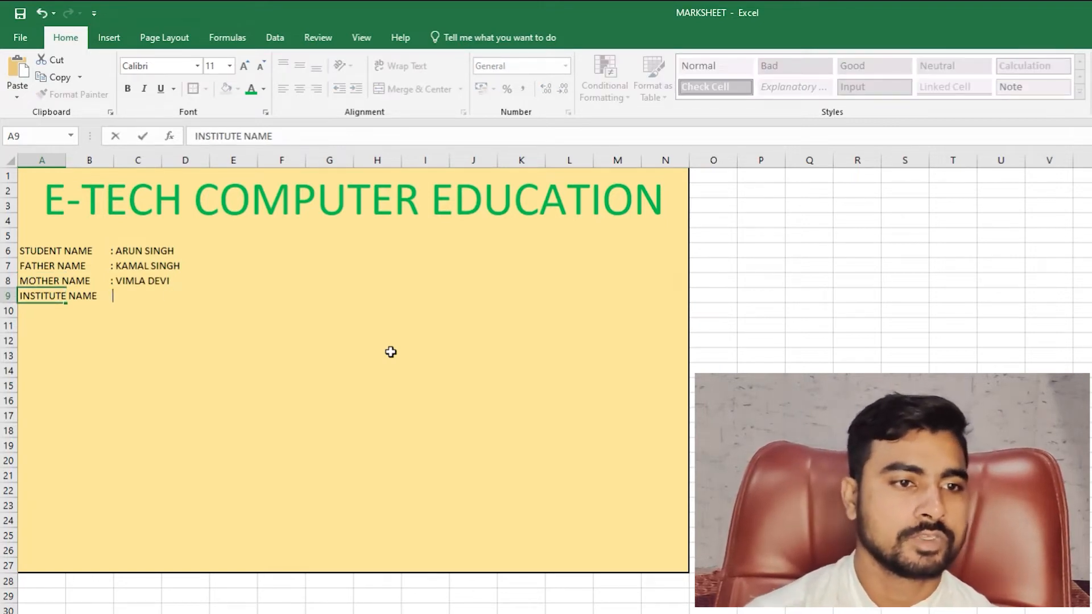
text(:)
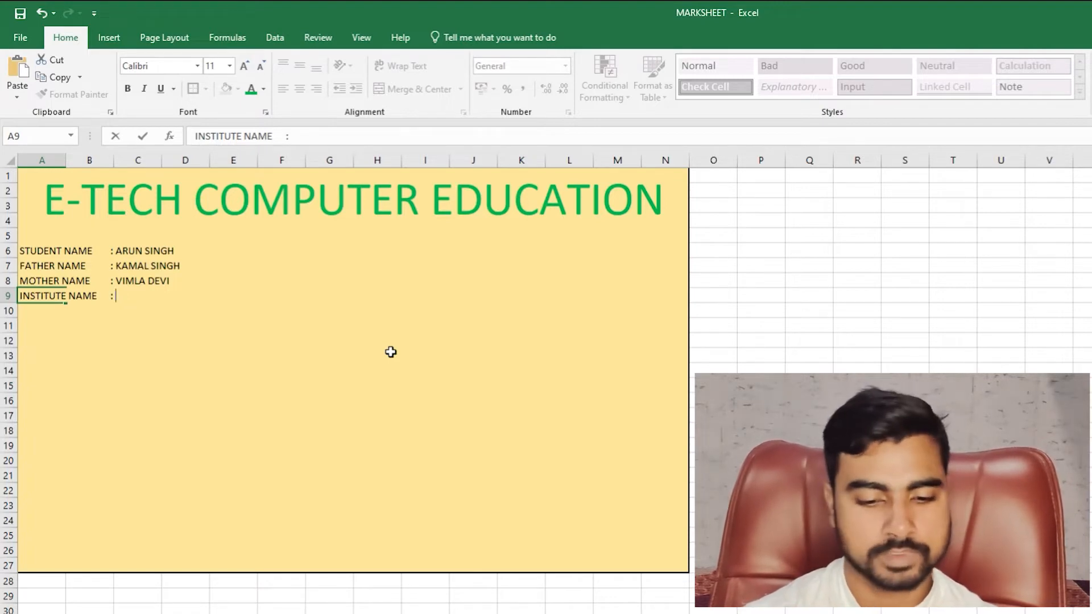
text( In)
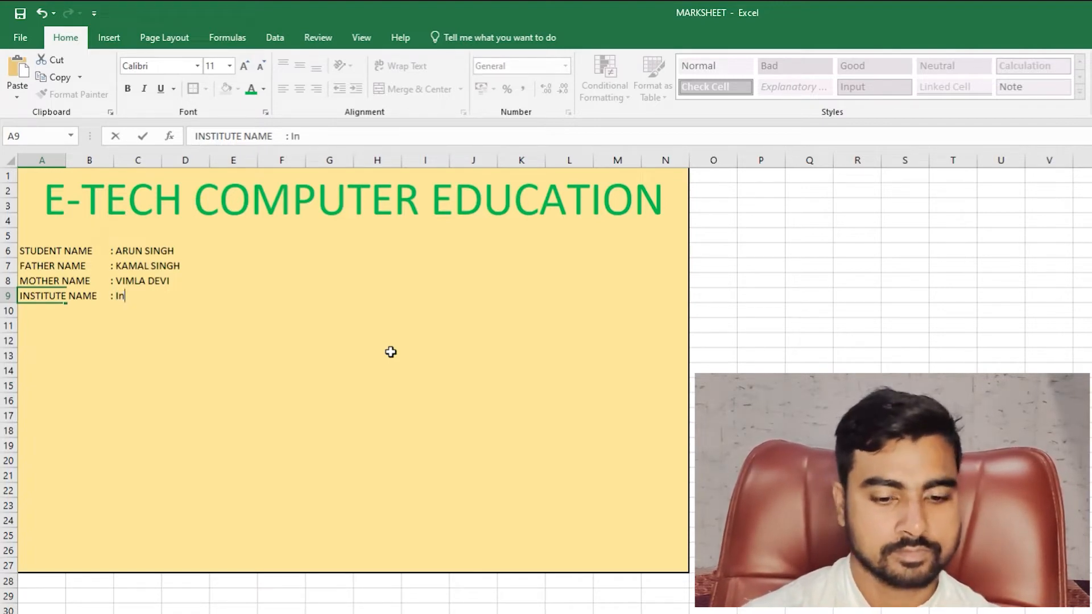
- Complete the INSTITUTE NAME row with 'Etech Group of Institute', correcting typos
key(BackSpace)
key(BackSpace)
text(E)
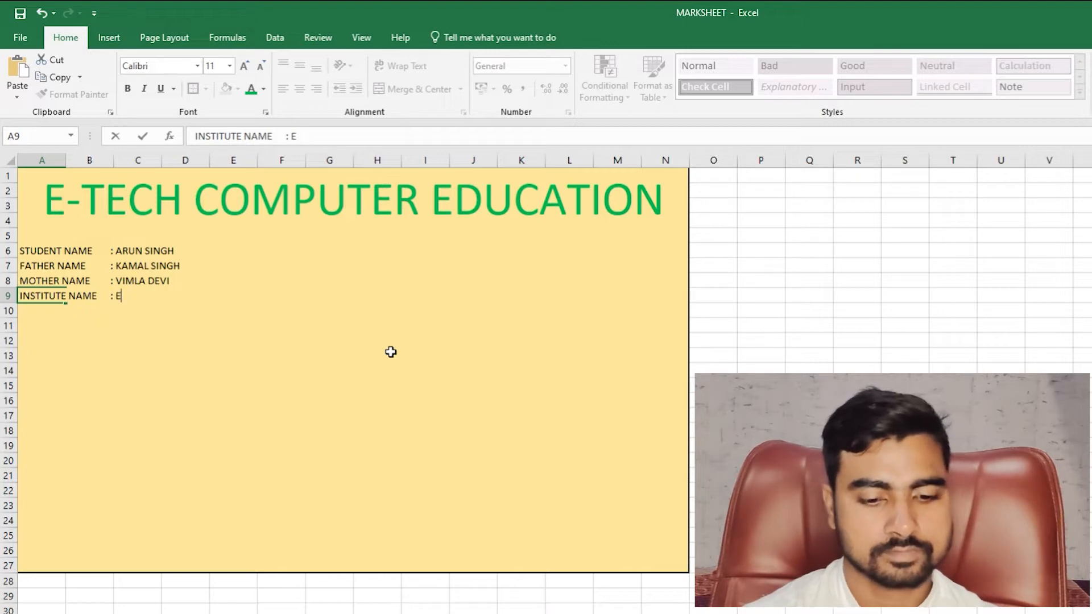
text(tech Group)
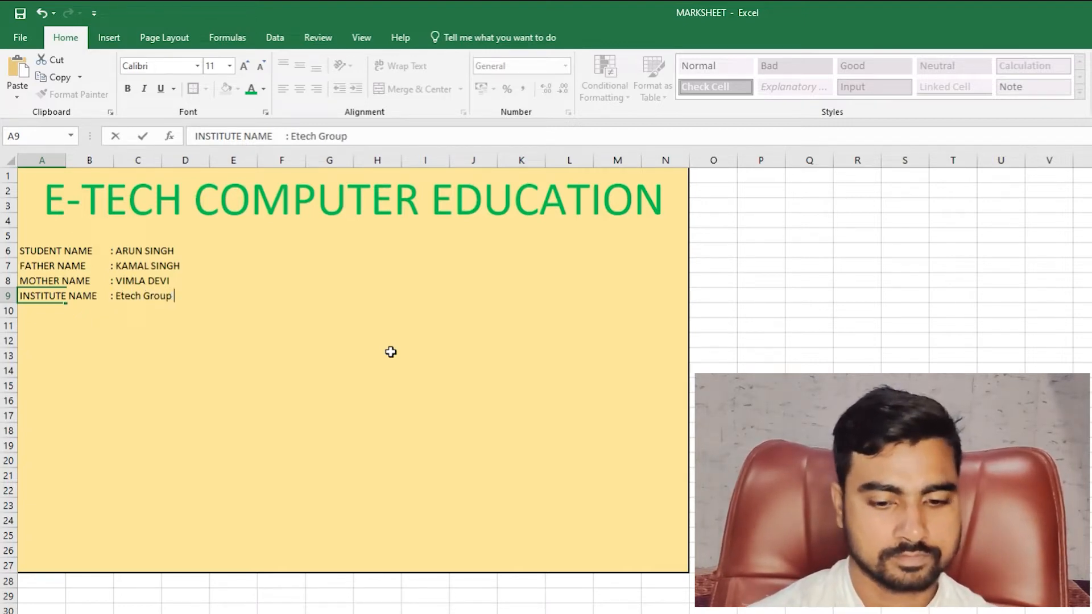
text( of Institu)
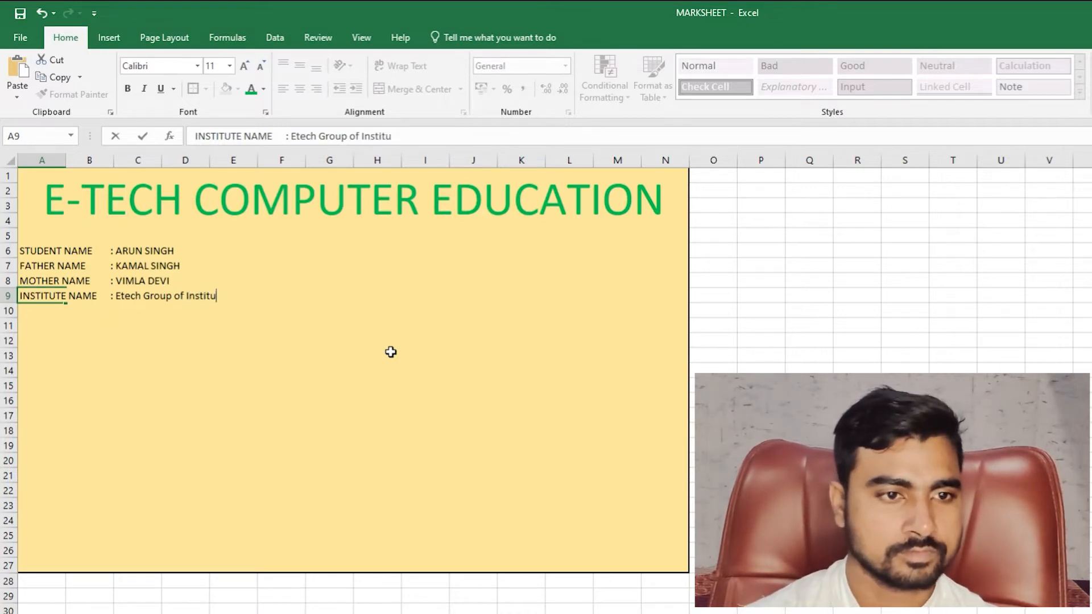
key(BackSpace)
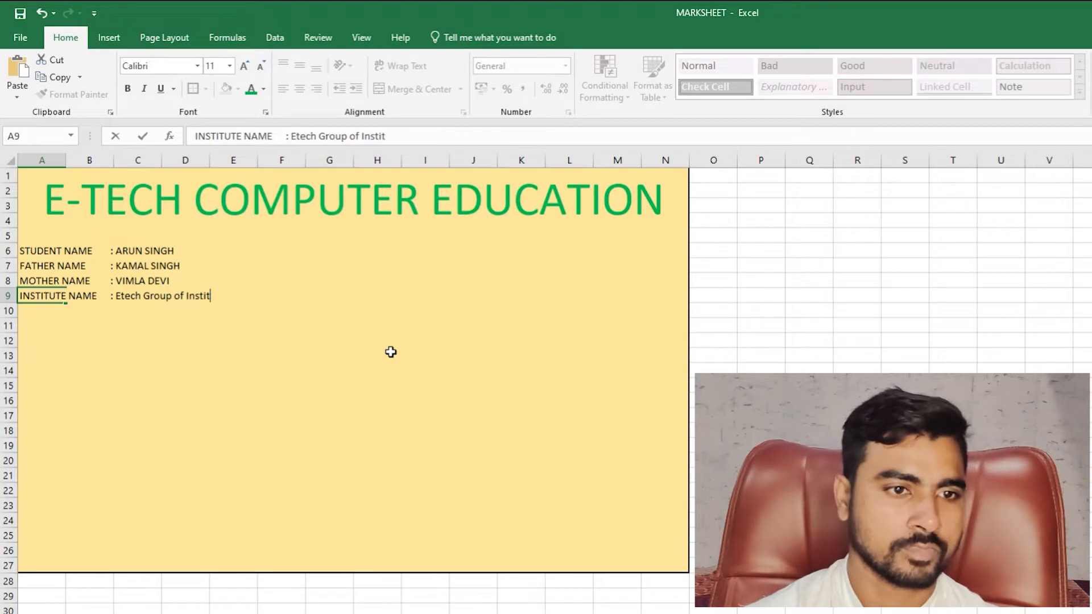
text(ute)
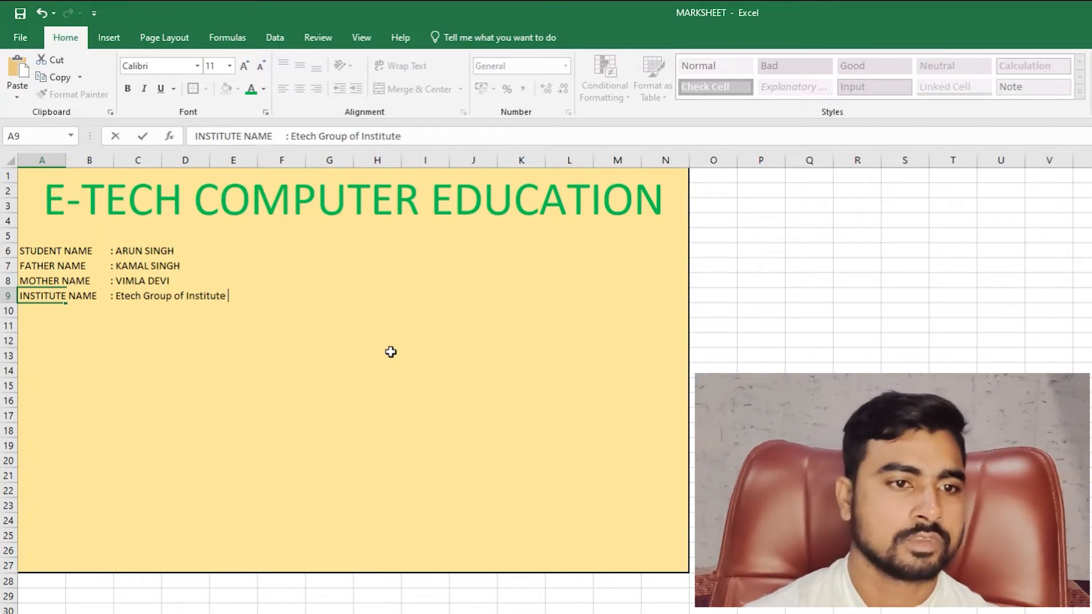
key(Return)
- Move around the details block and settle on cell F6 beside the student name
key(Up)
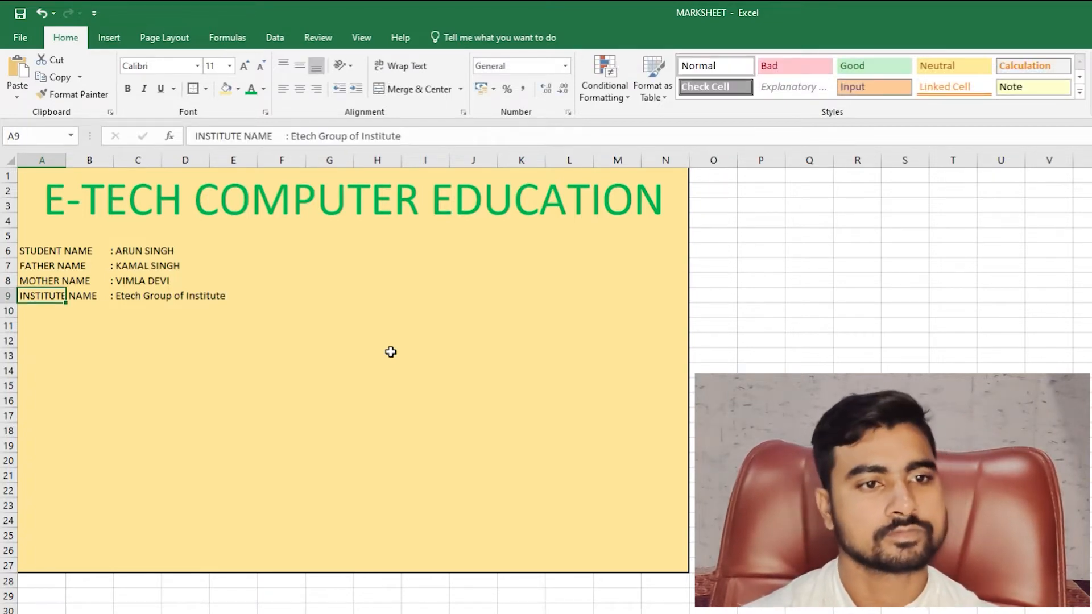
key(Right)
key(Right)
key(Right)
key(Right)
key(Right)
key(Up)
key(Up)
key(Up)
key(Up)
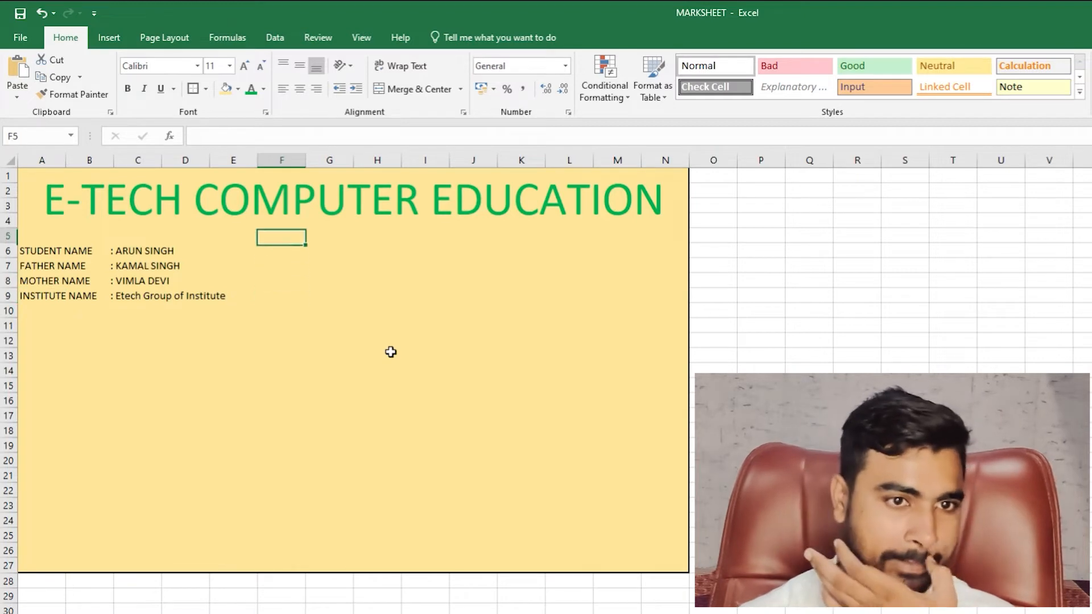
key(Down)
key(Right)
key(Left)
key(Up)
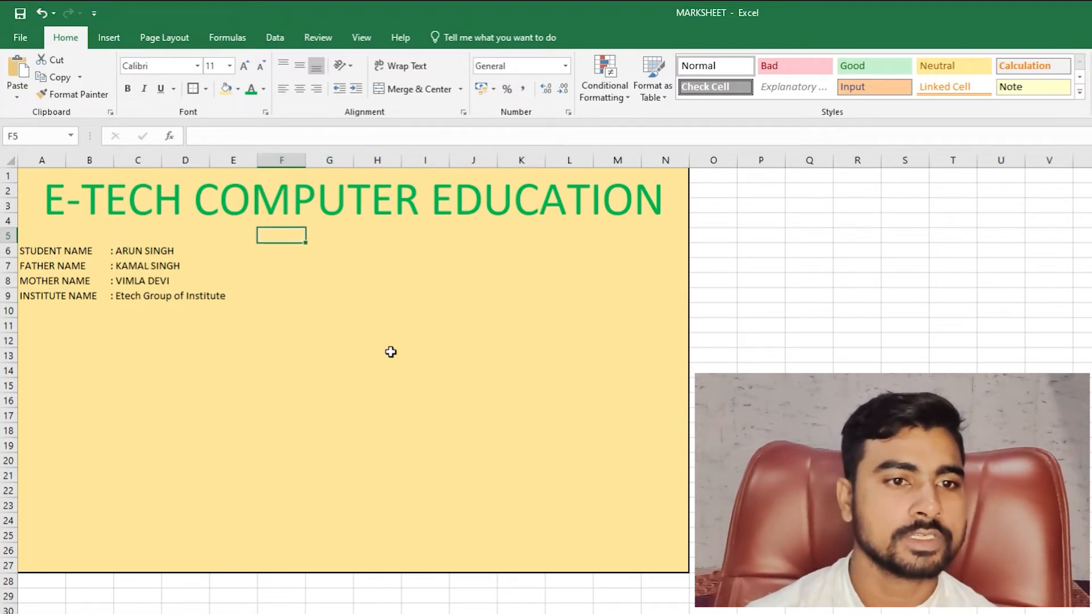
key(Right)
key(Down)
key(Left)
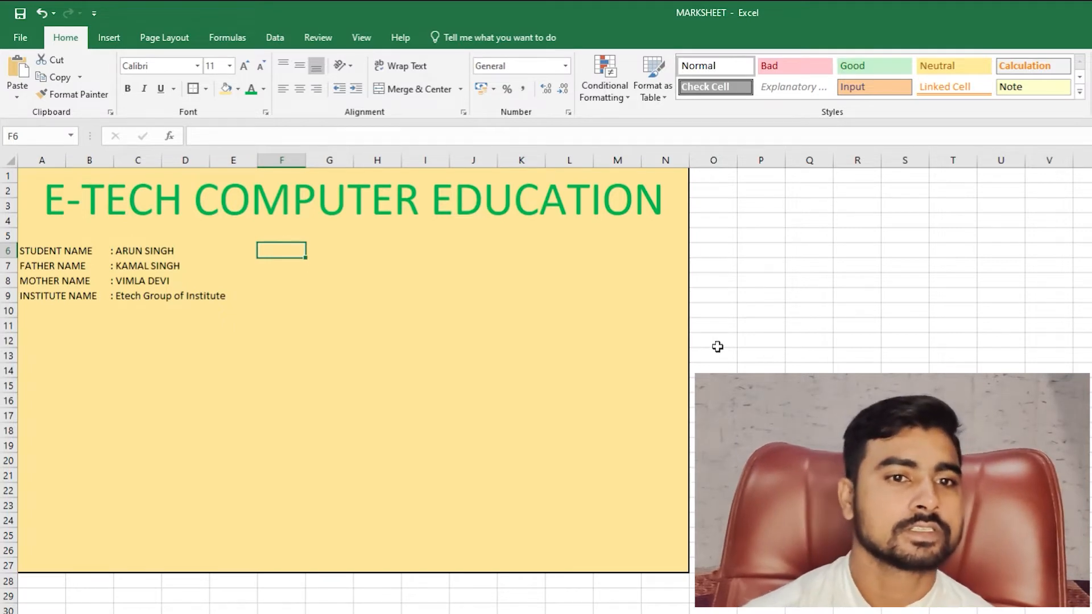
- Select F6:I9 and merge it into a single cell
key(Right)
key(Left)
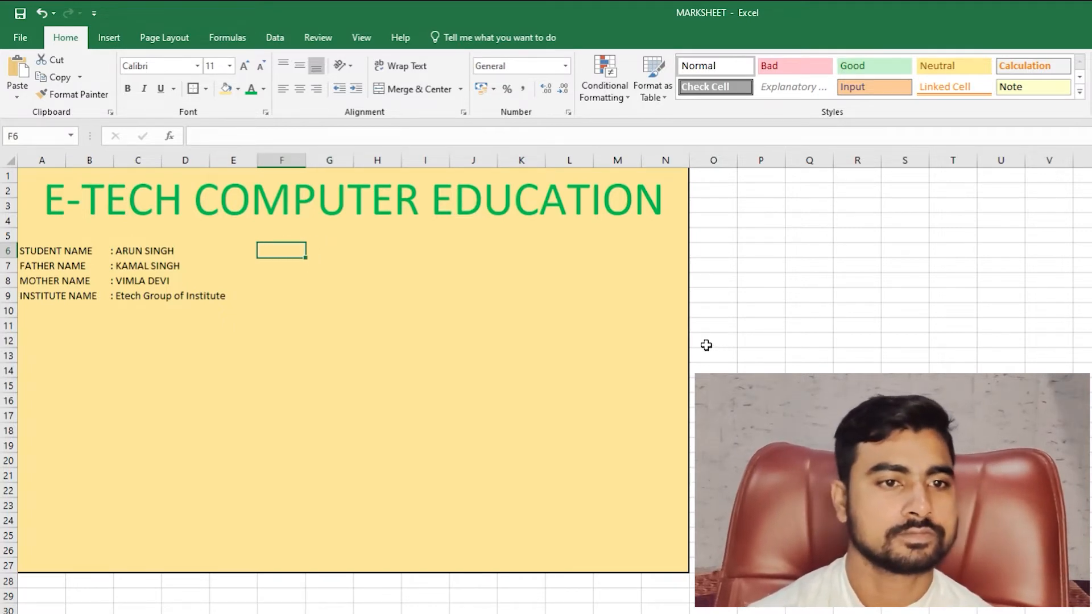
key(shift+Right)
key(shift+Right)
key(shift+Right)
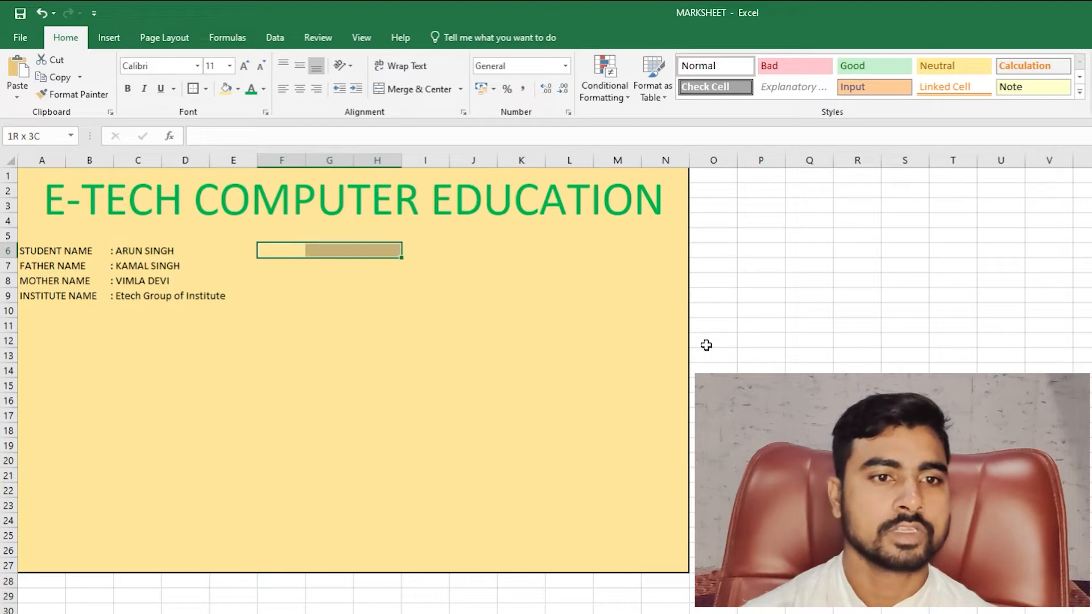
key(shift+Left)
key(shift+Right)
key(shift+Down)
key(shift+Down)
key(shift+Down)
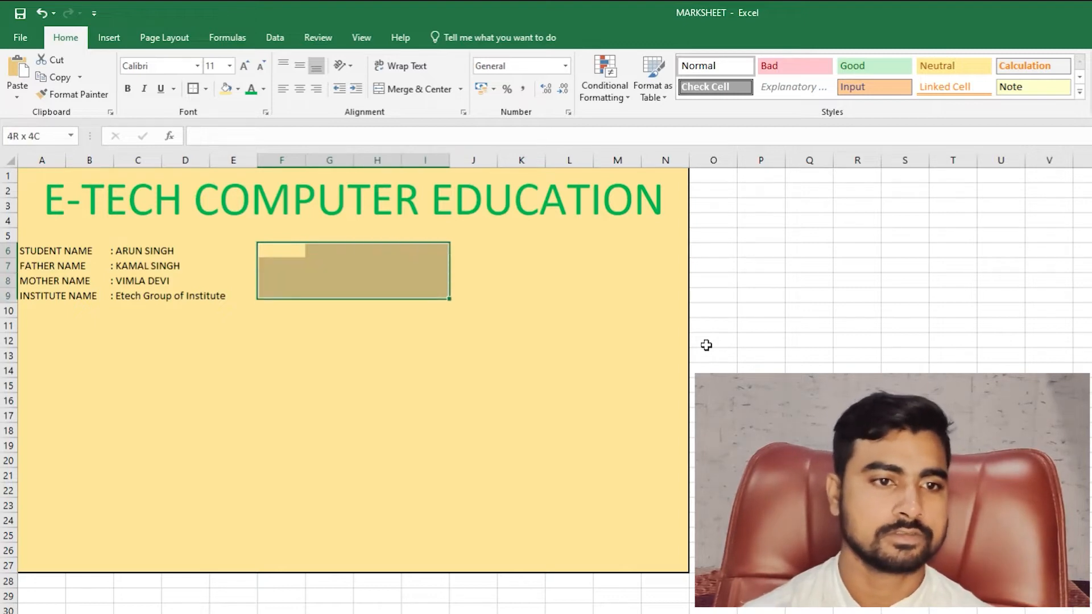
key(shift+Down)
key(shift+Up)
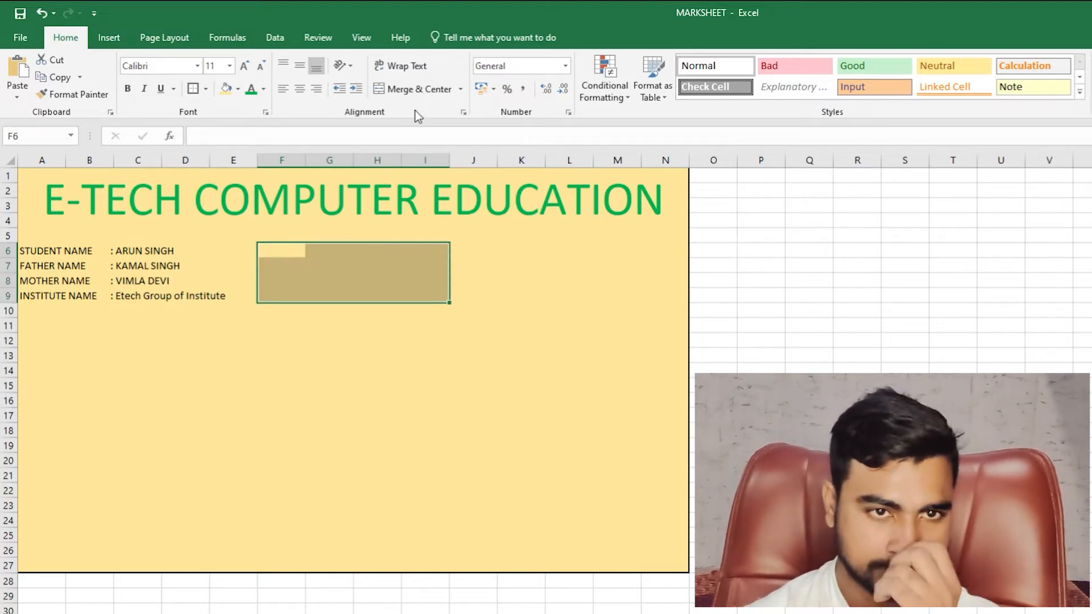
click(410, 88)
- Type the heading 'SESSION -2022-23' into the merged box
double_click(355, 261)
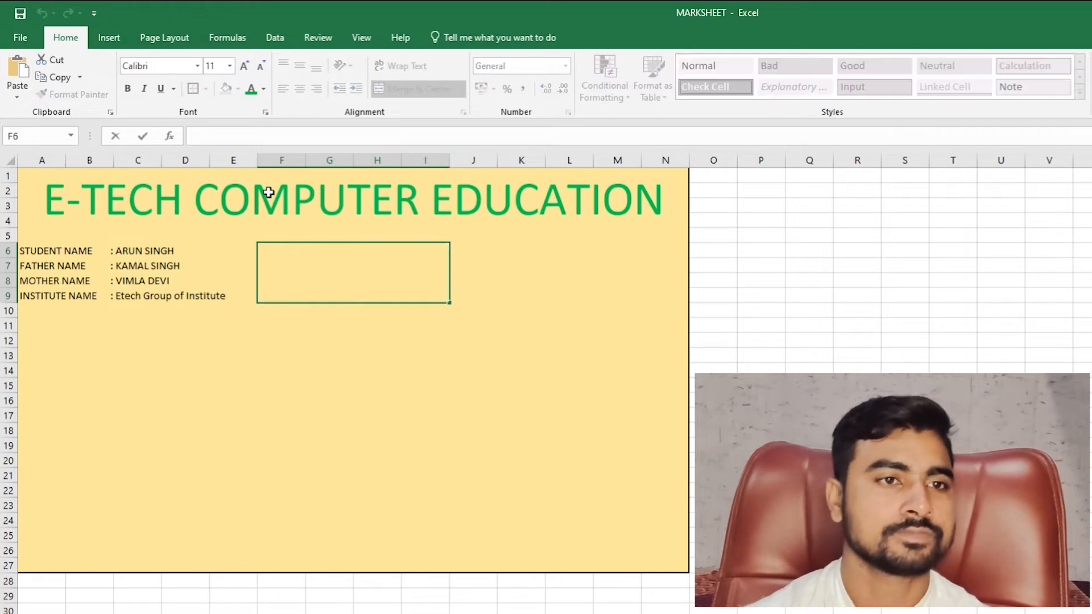
click(378, 384)
click(370, 285)
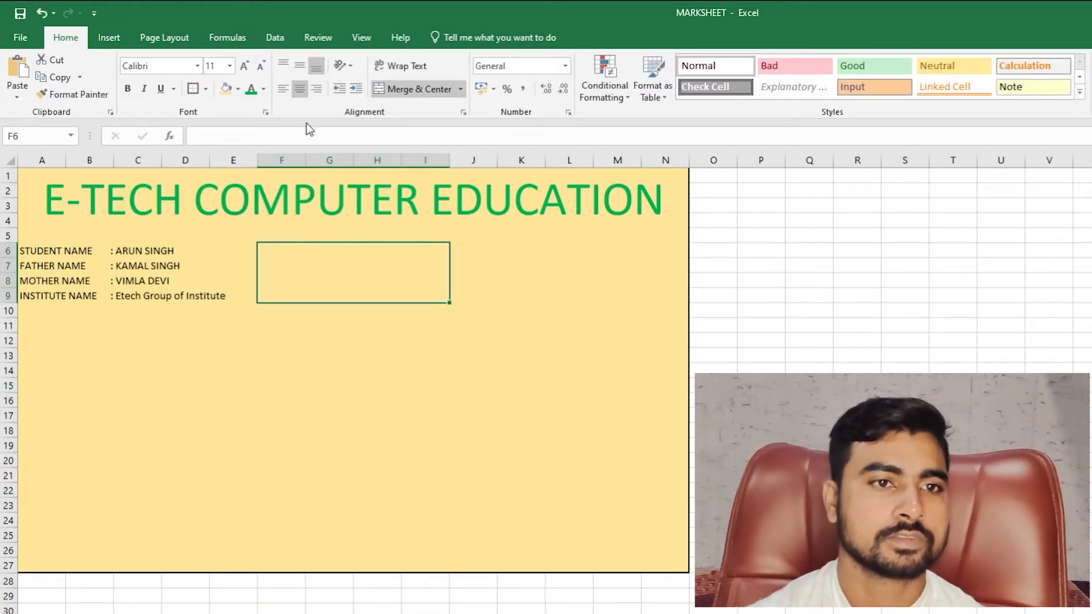
click(288, 65)
click(302, 66)
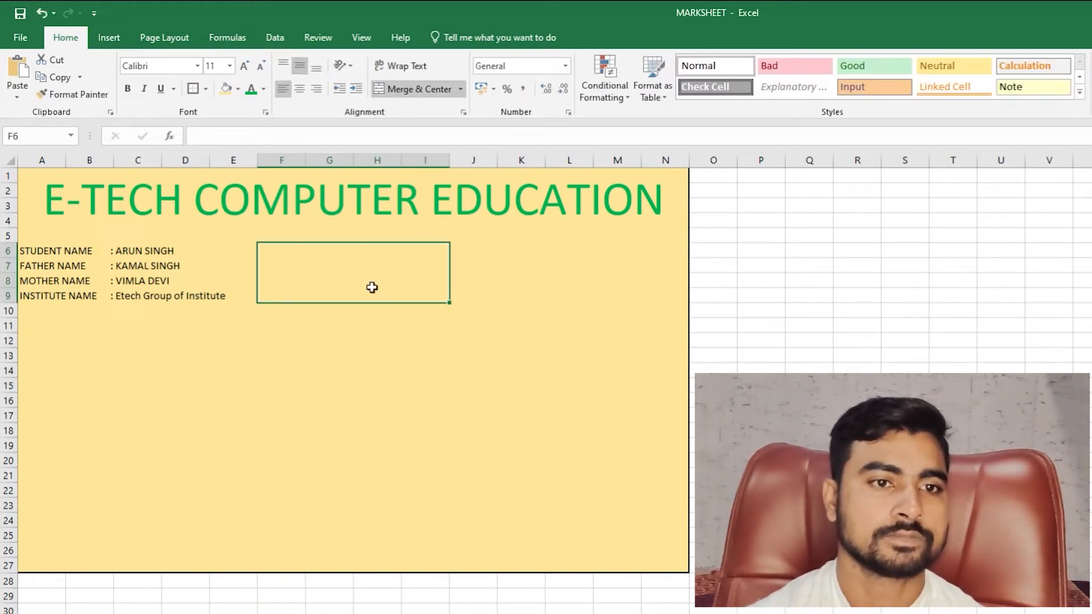
double_click(374, 270)
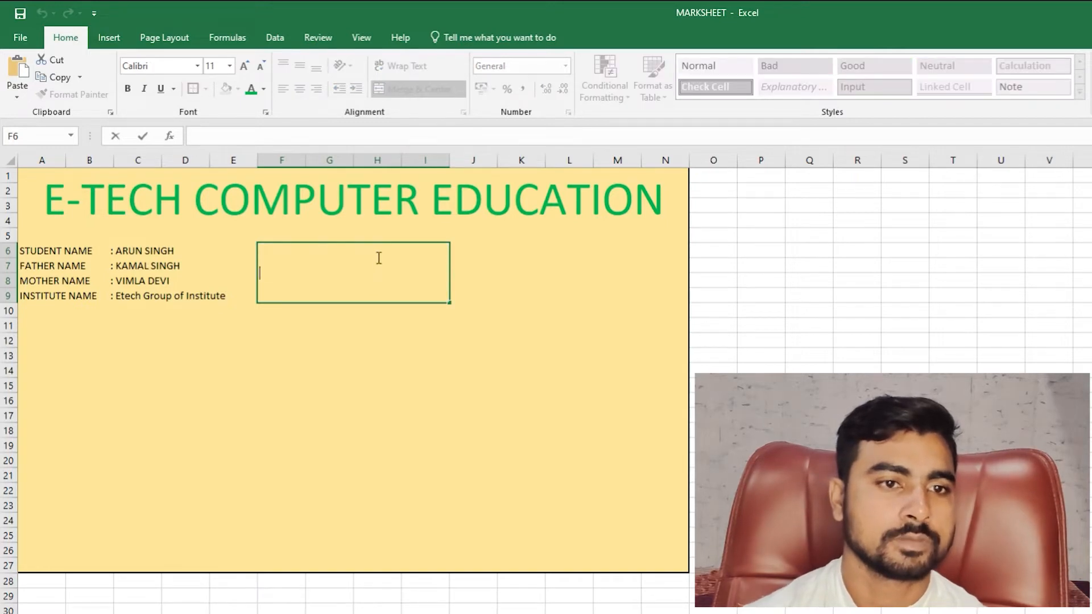
text(se)
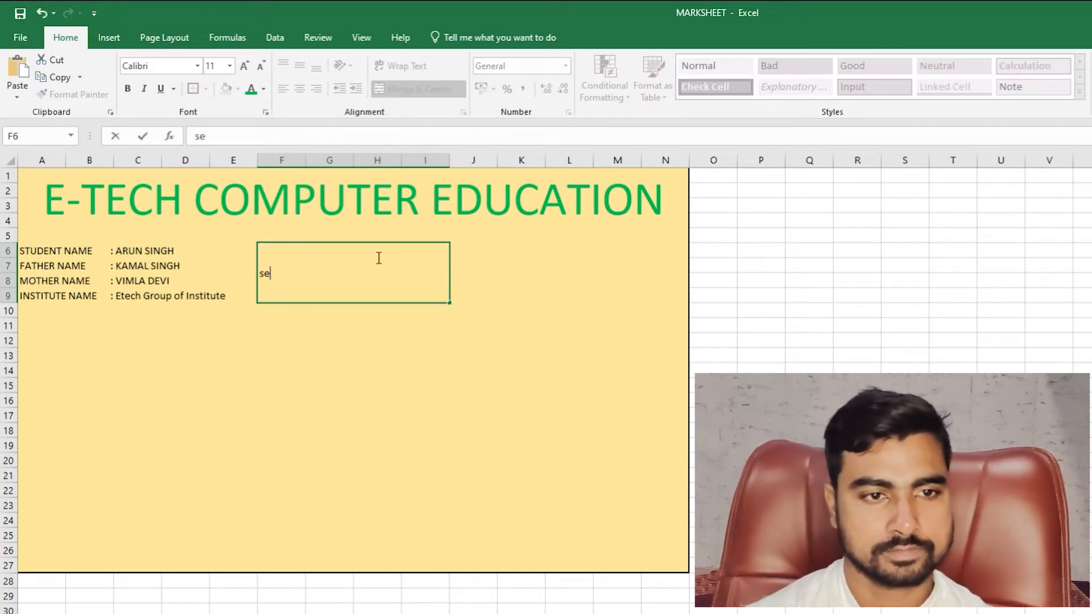
key(BackSpace)
key(BackSpace)
text(SESSSO)
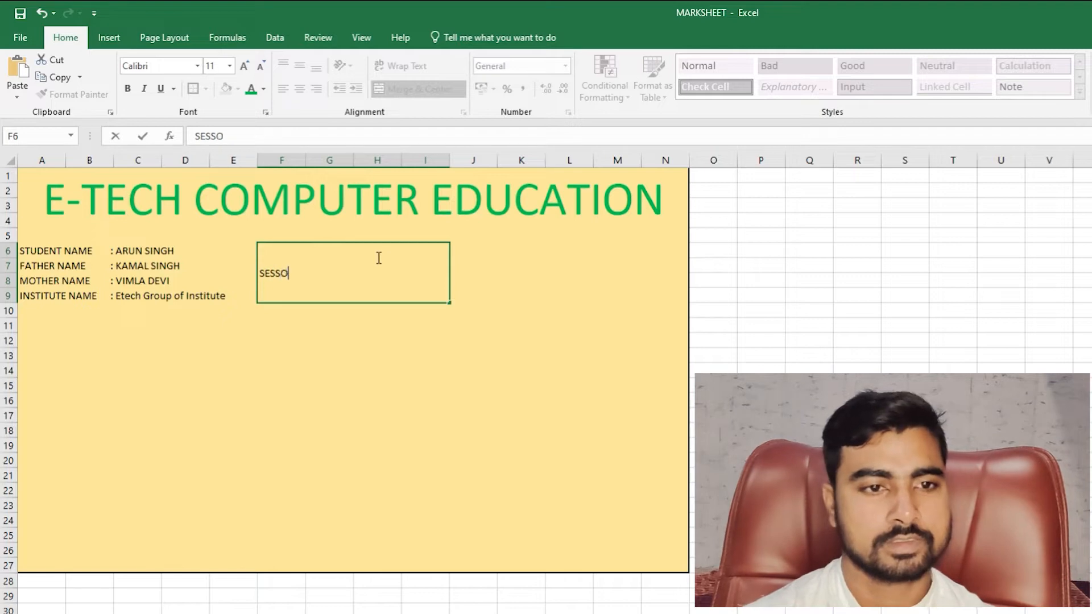
key(BackSpace)
text(ION )
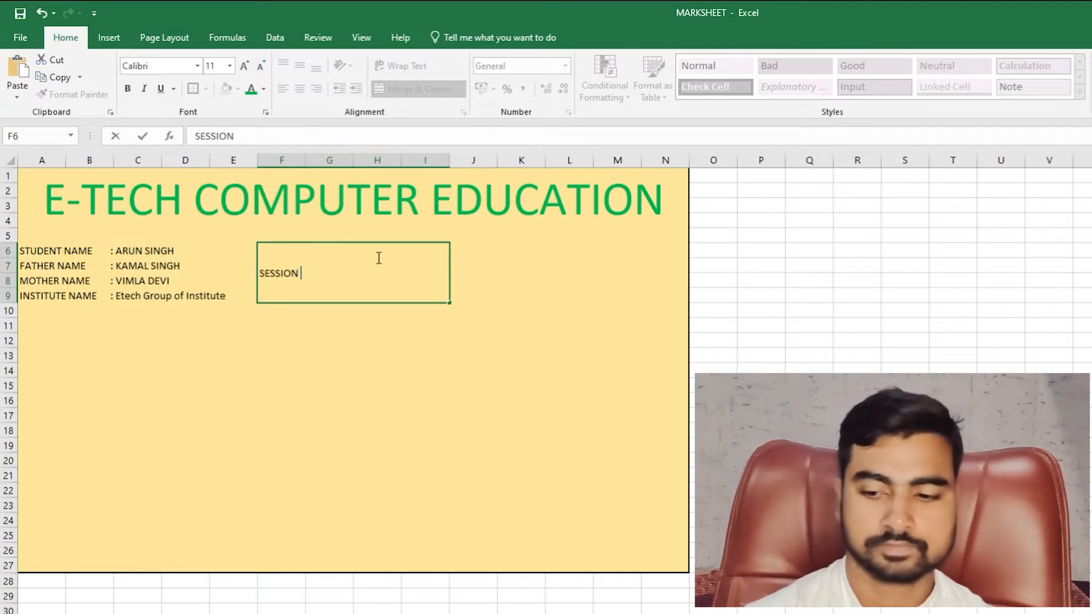
text(-20)
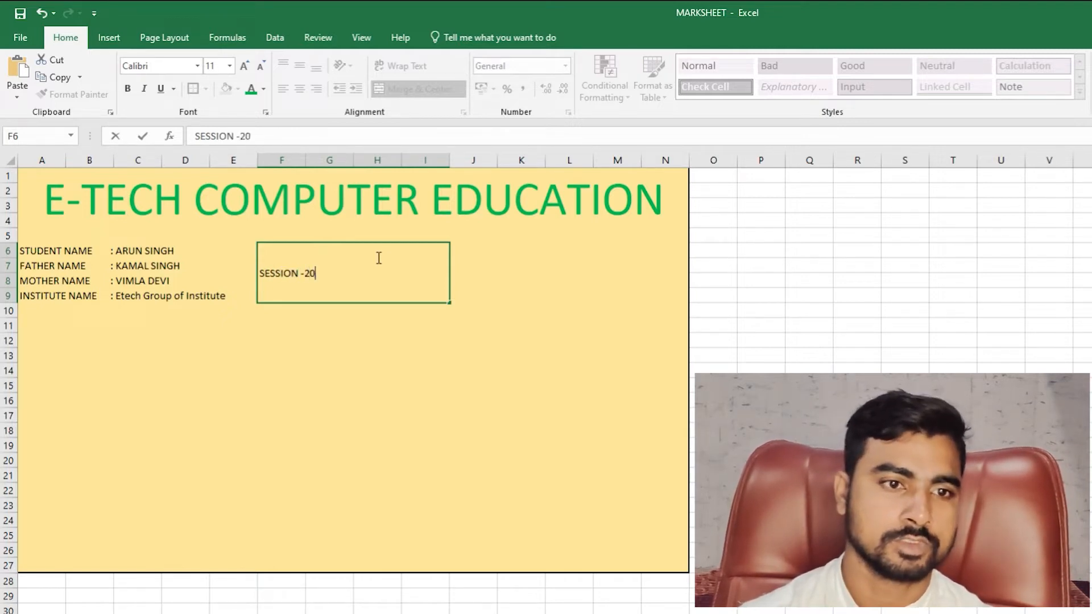
text(22-23)
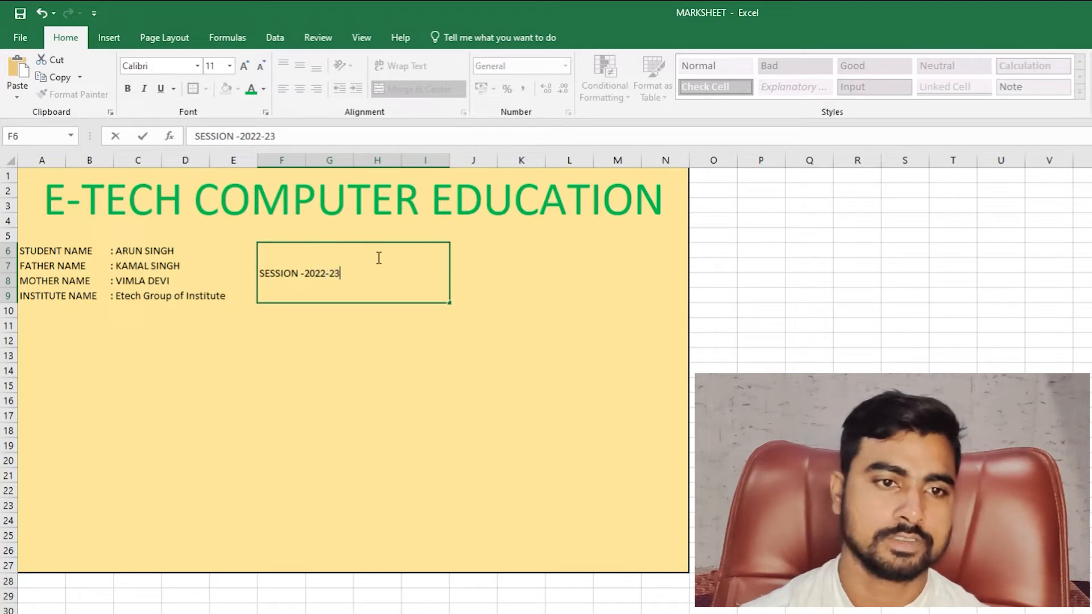
key(ctrl+Return)
key(Return)
- Centre the session heading horizontally at the top and add a line break after it
click(304, 284)
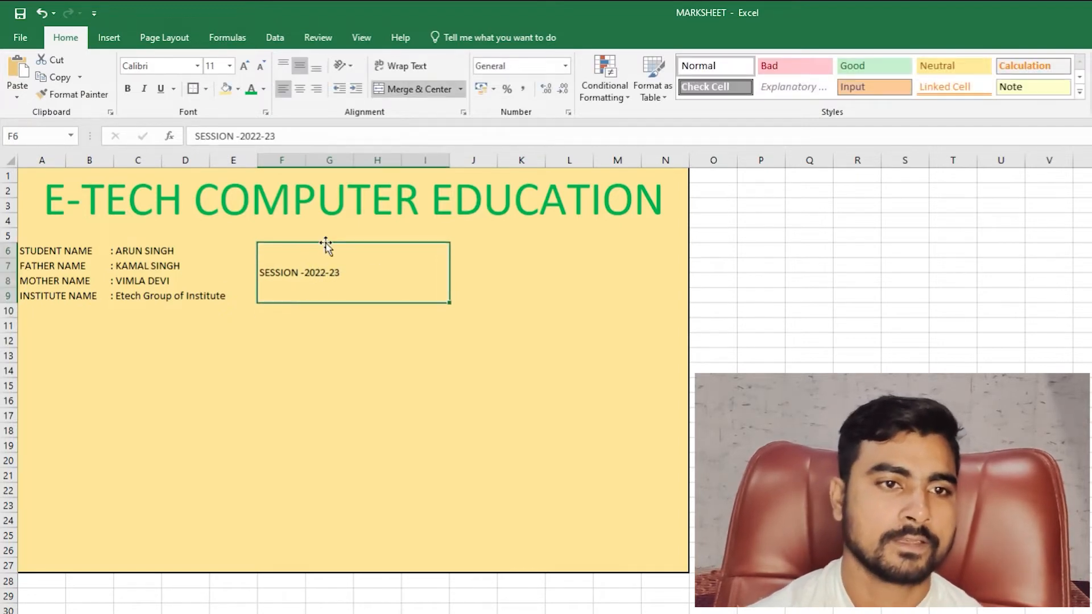
click(300, 88)
click(284, 64)
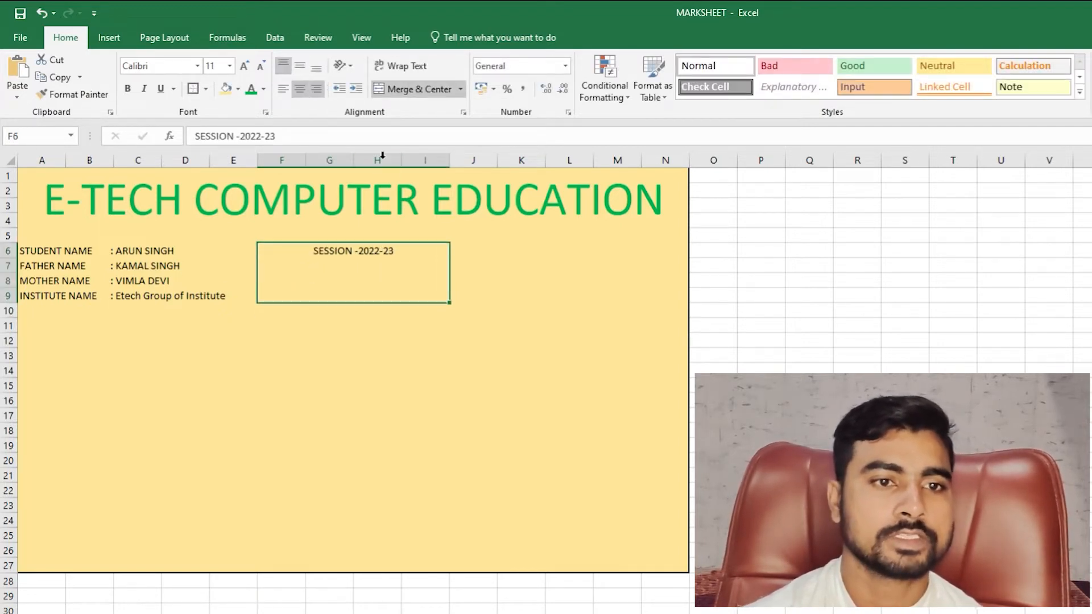
double_click(440, 261)
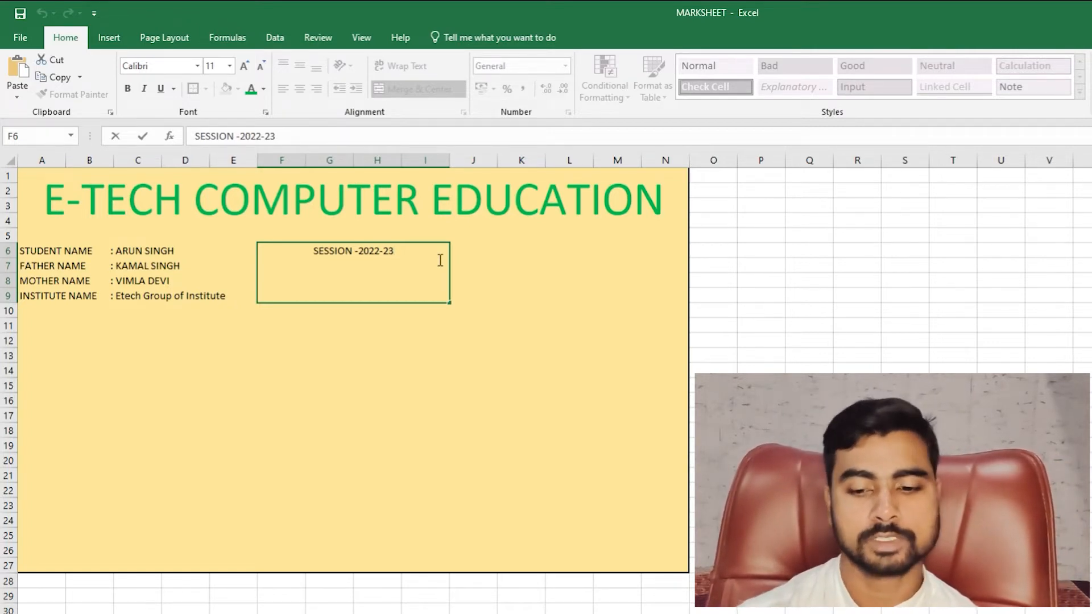
key(alt+Return)
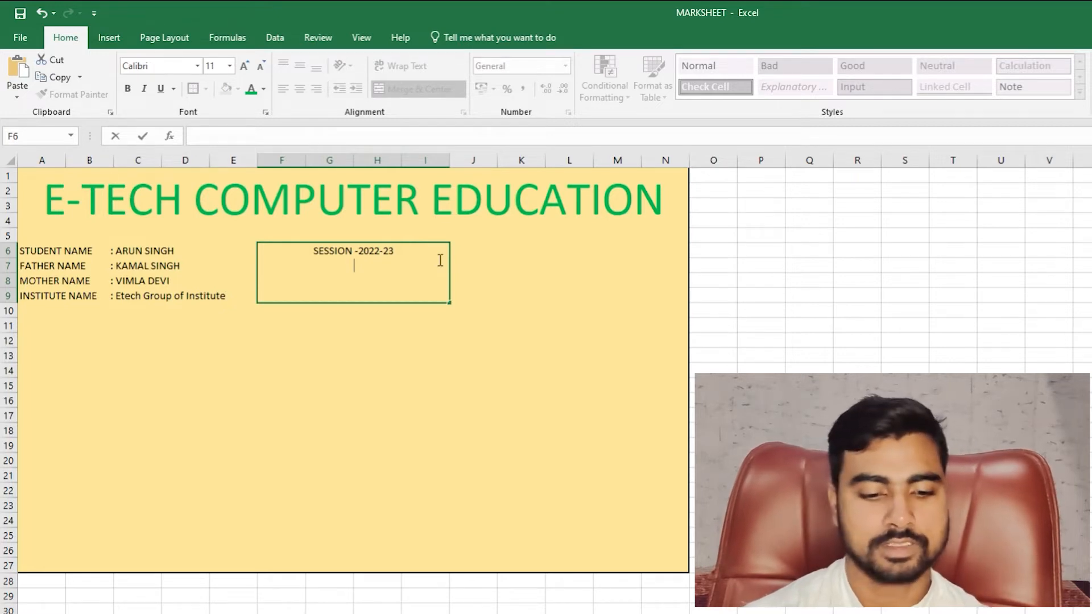
- Add the line 'ADVANCE DIPLOMA IN COMPUTER APPLICATION' under the session heading
text(DOB)
key(BackSpace)
key(BackSpace)
key(BackSpace)
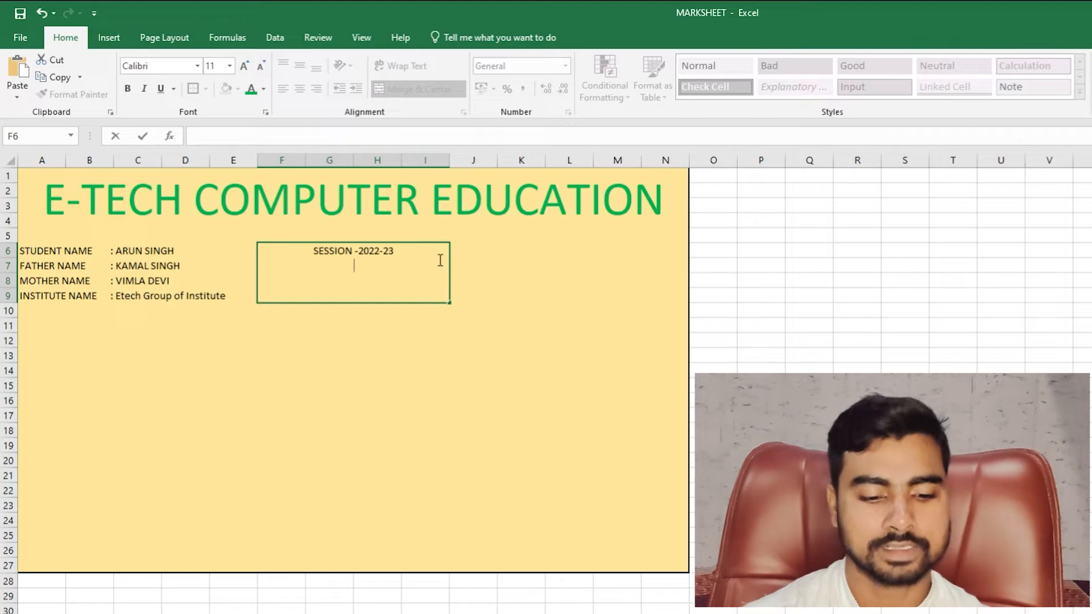
text(A)
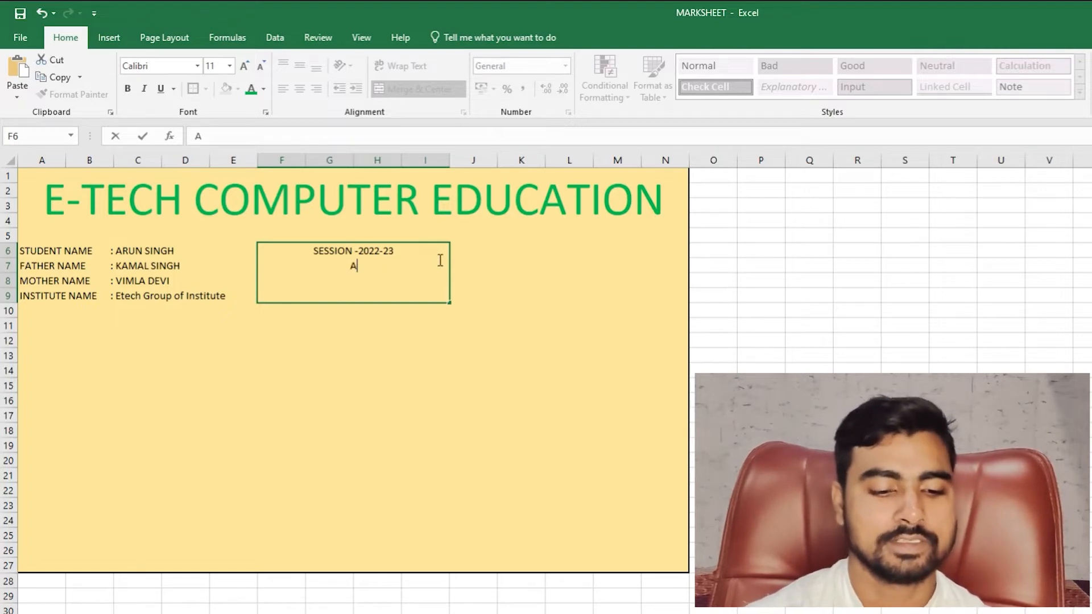
text(DVANCE )
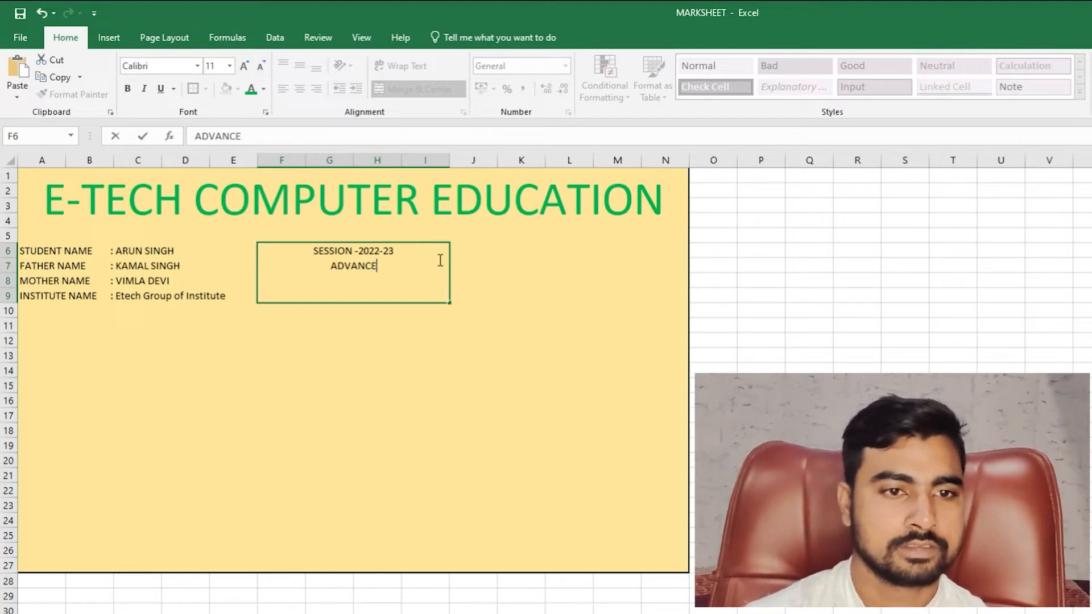
text(DIPLOMA)
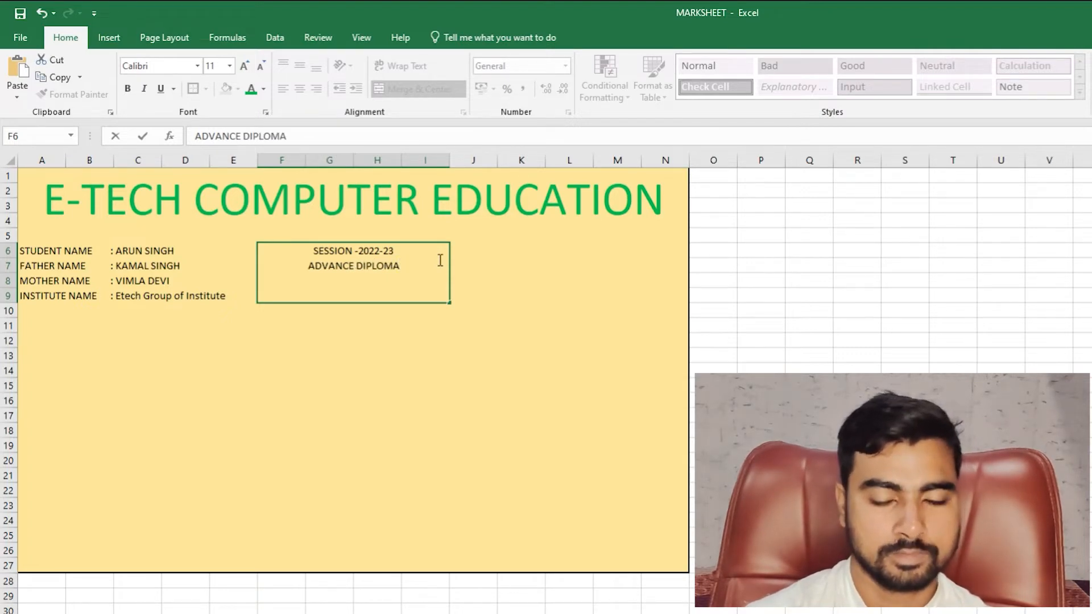
text( IN COM)
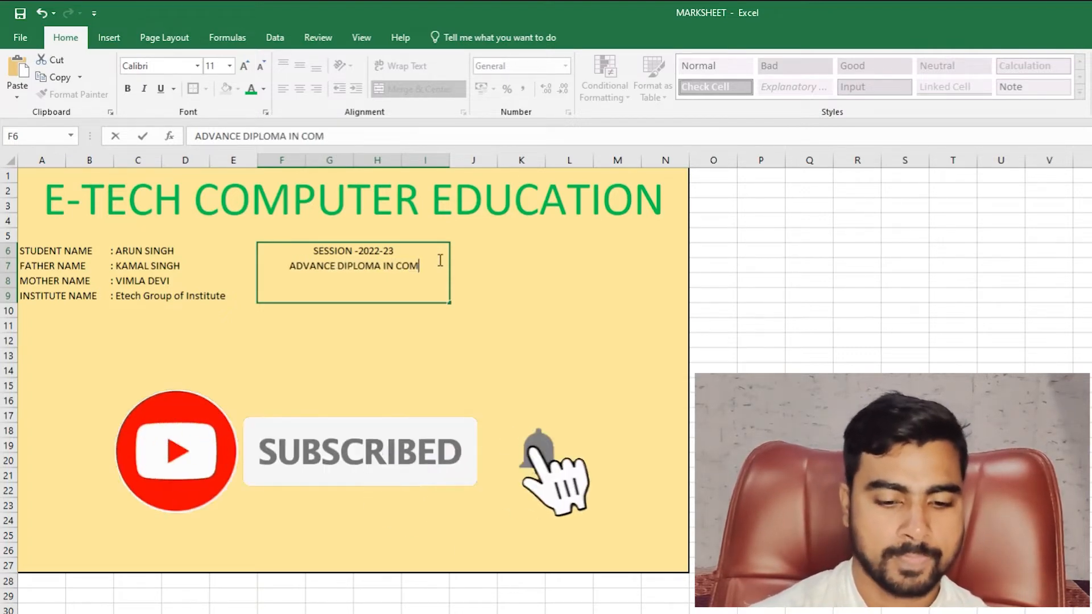
text(PUTER)
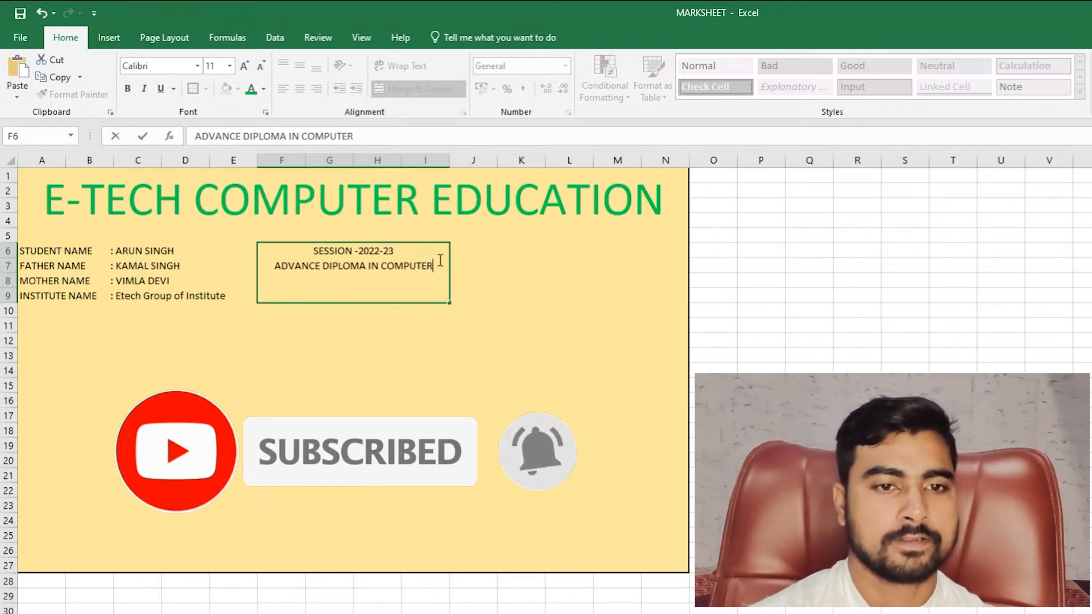
text( APP)
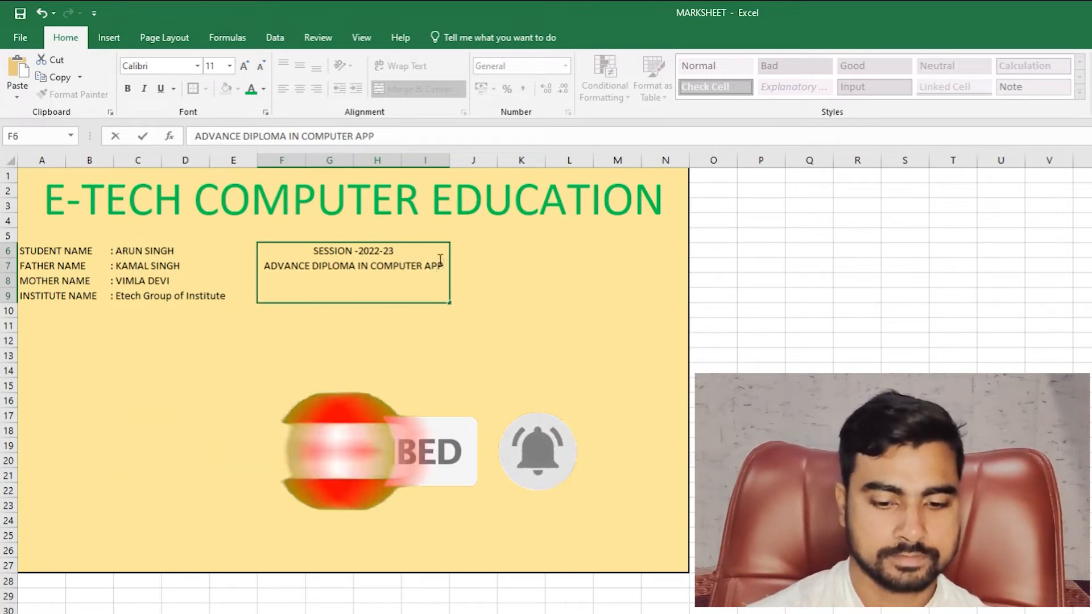
text(LICA)
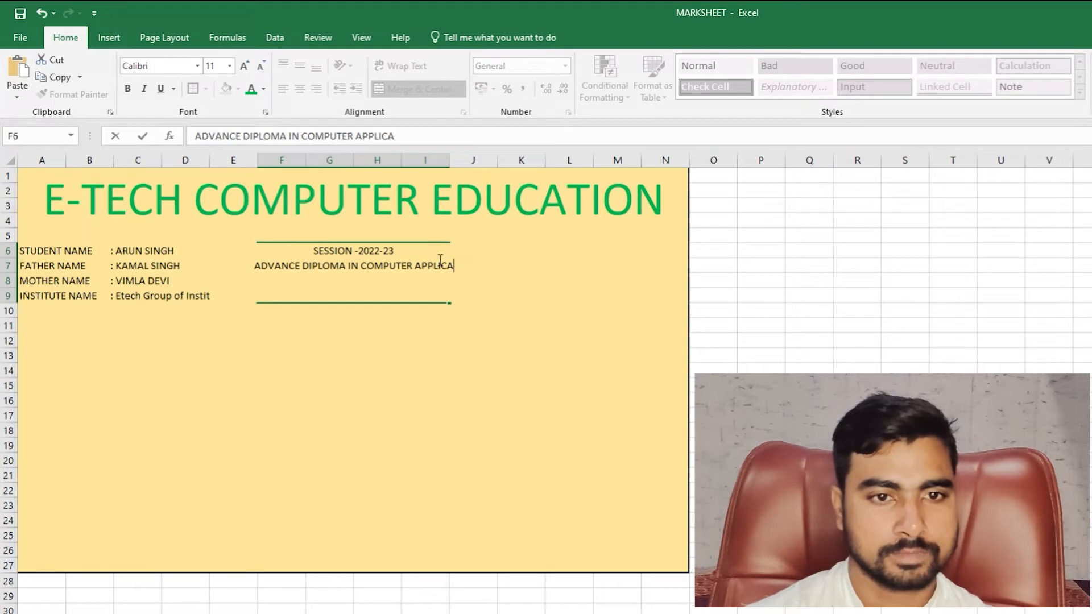
text(TION)
key(Return)
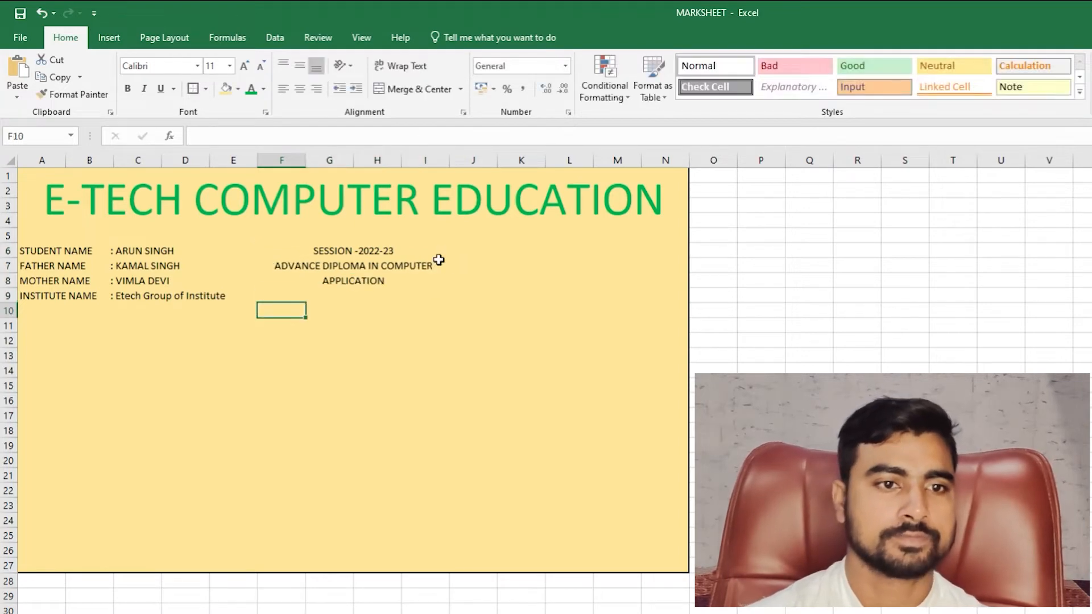
- Add 'SEM-II' as a new line below the course name in the merged box
click(363, 290)
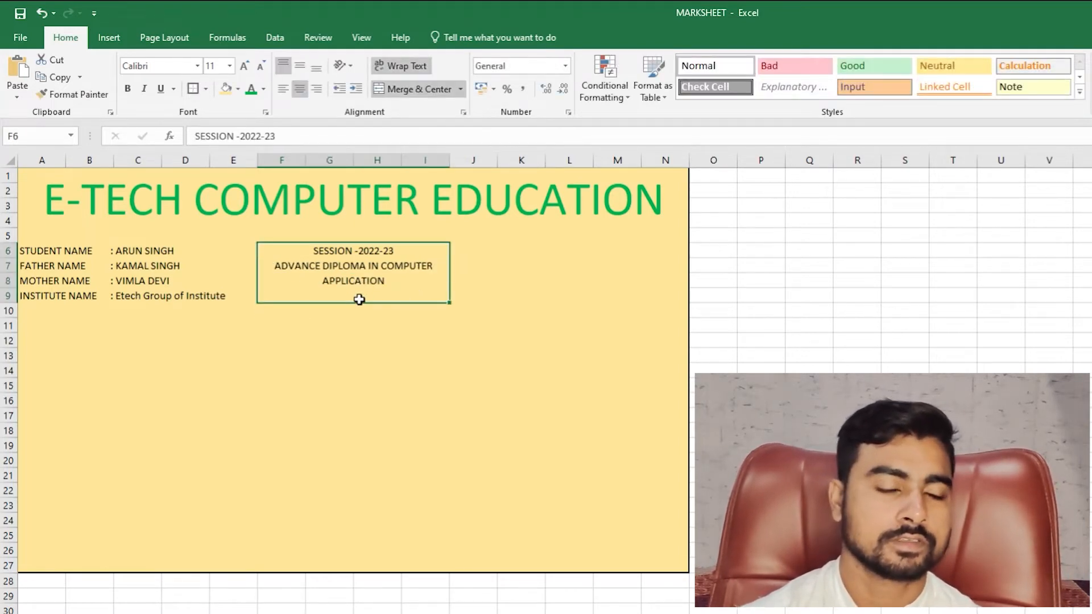
double_click(370, 295)
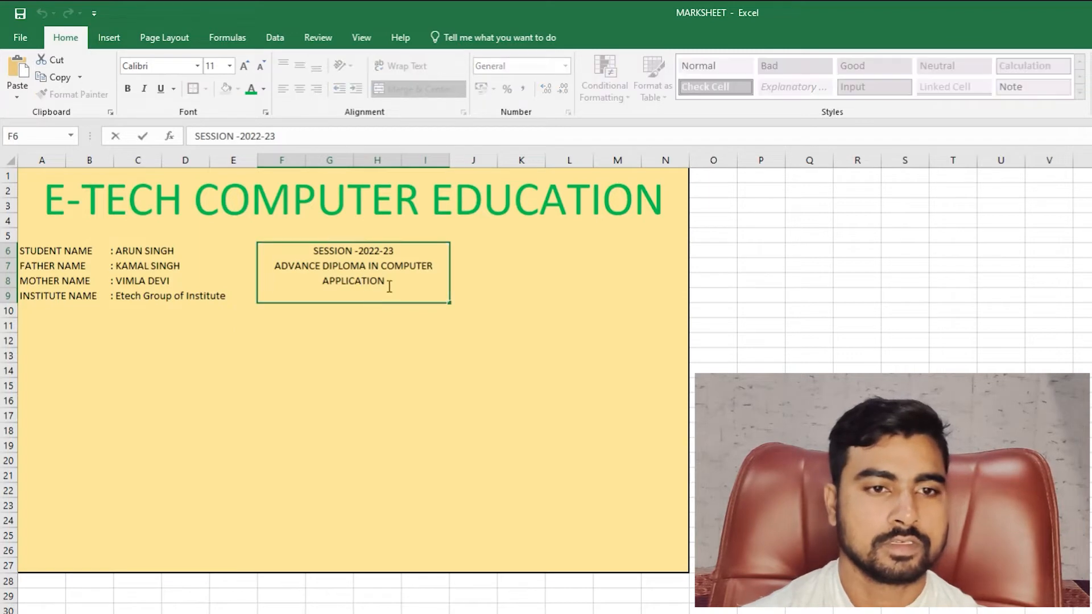
key(Return)
click(388, 285)
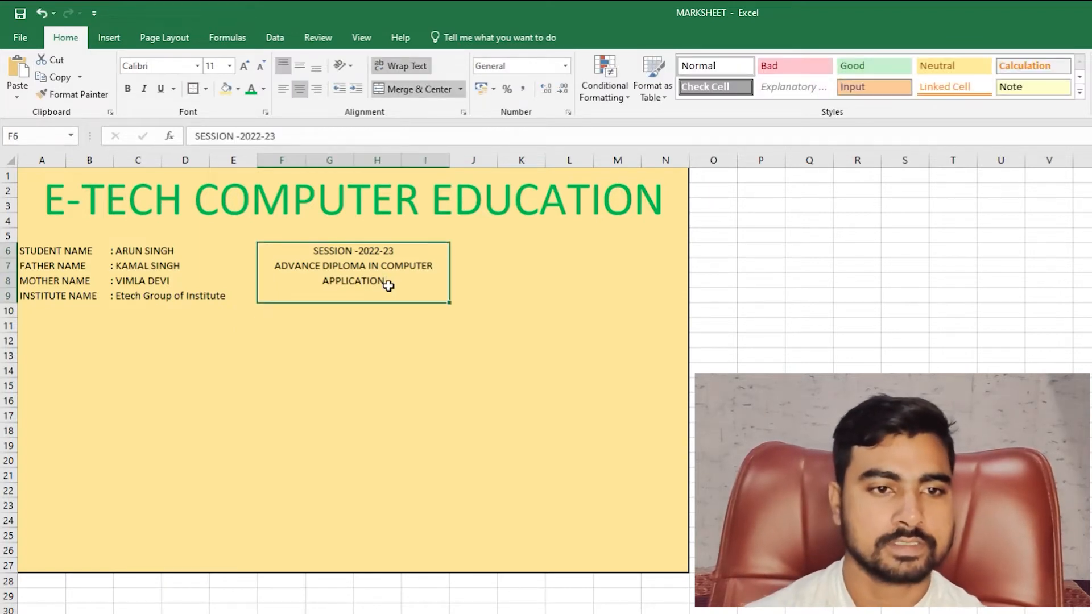
double_click(388, 285)
key(alt+Return)
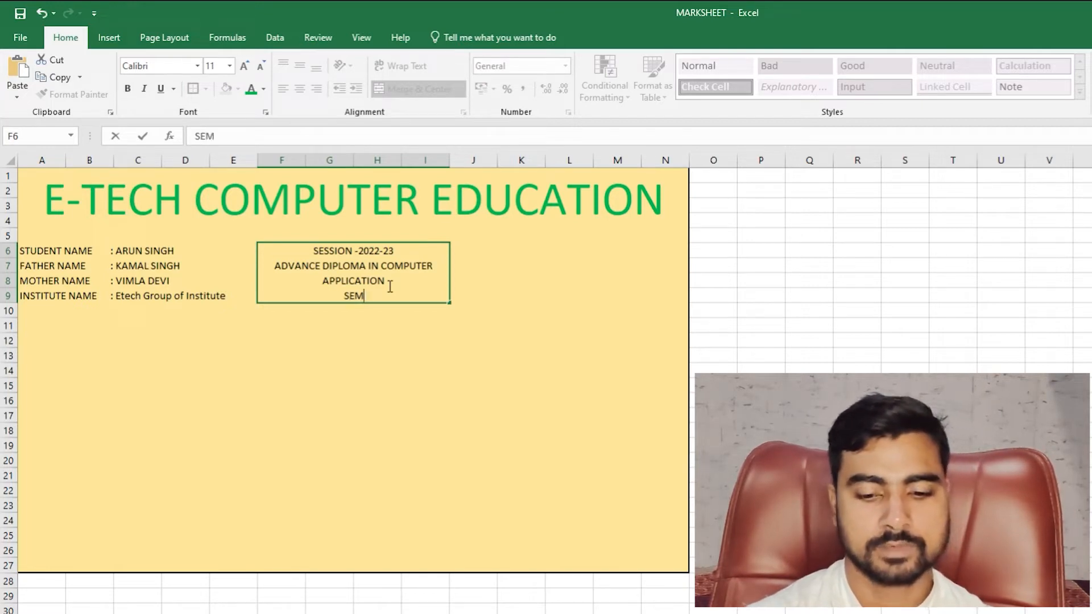
text(SEM-II)
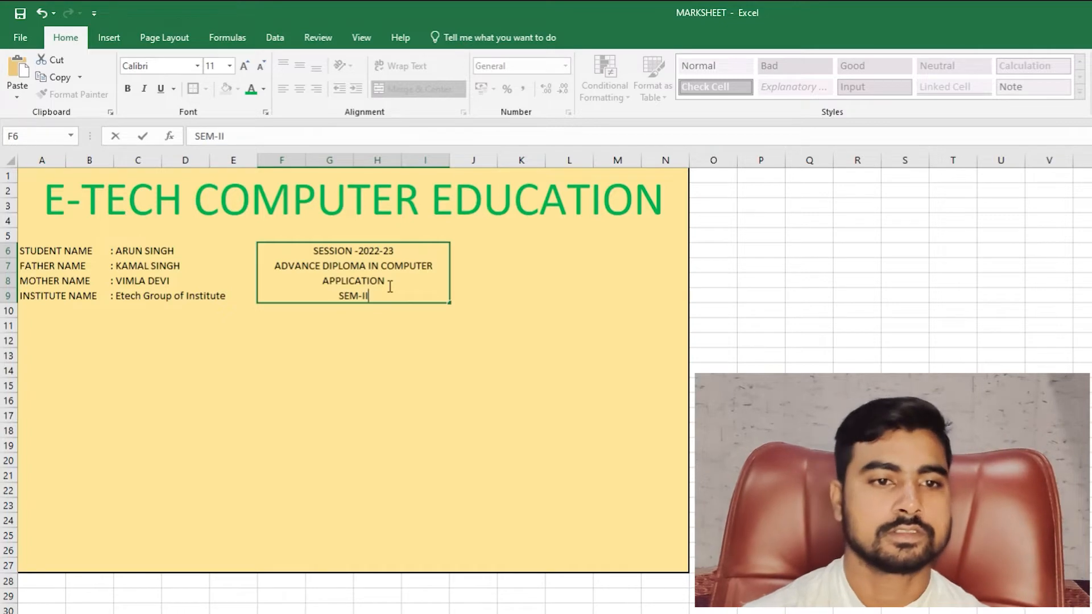
key(Return)
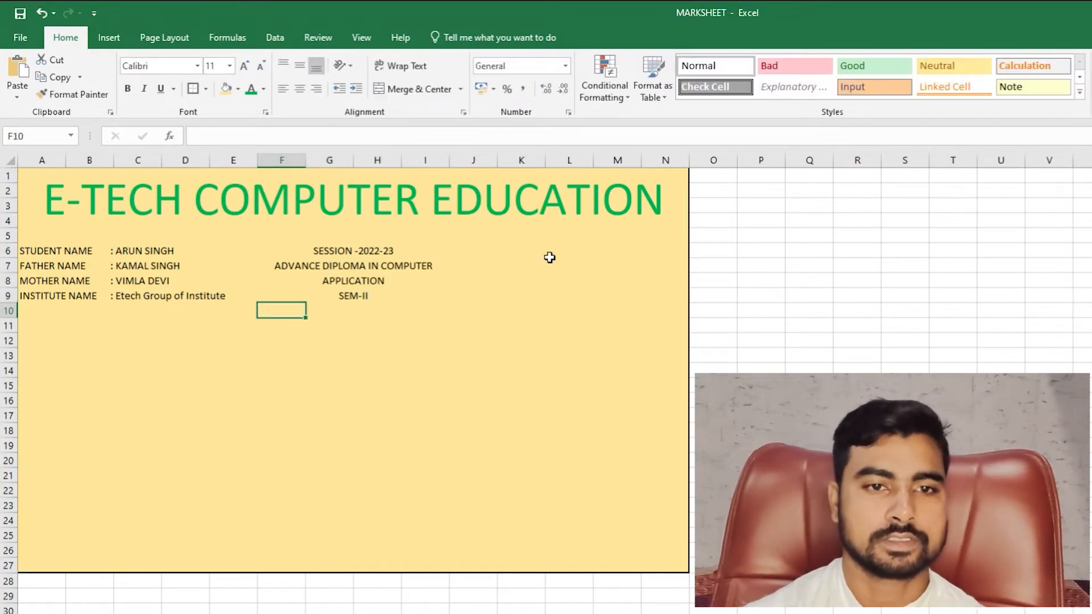
- Enter 'ROLL NO.:' and 'REG. NO. :' labels with the student's numbers in L6 and L7
click(547, 254)
key(Left)
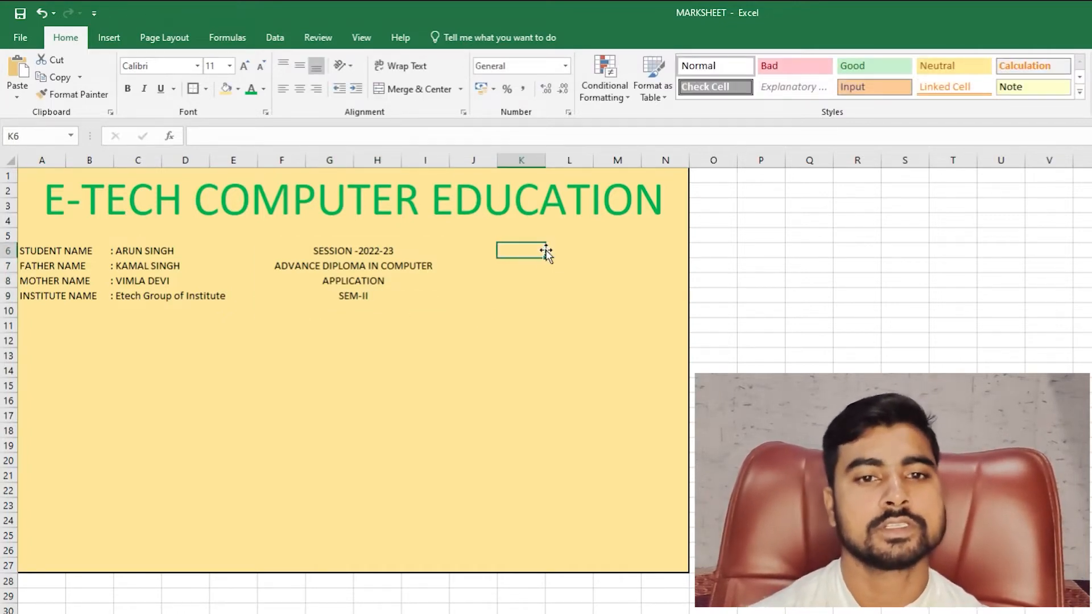
key(Right)
key(Left)
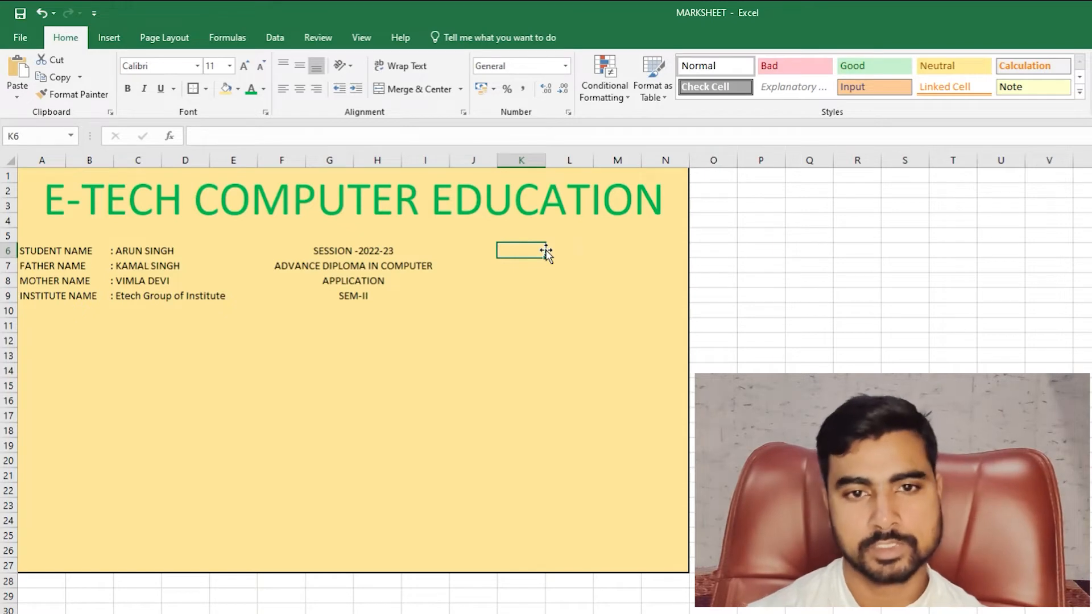
key(Right)
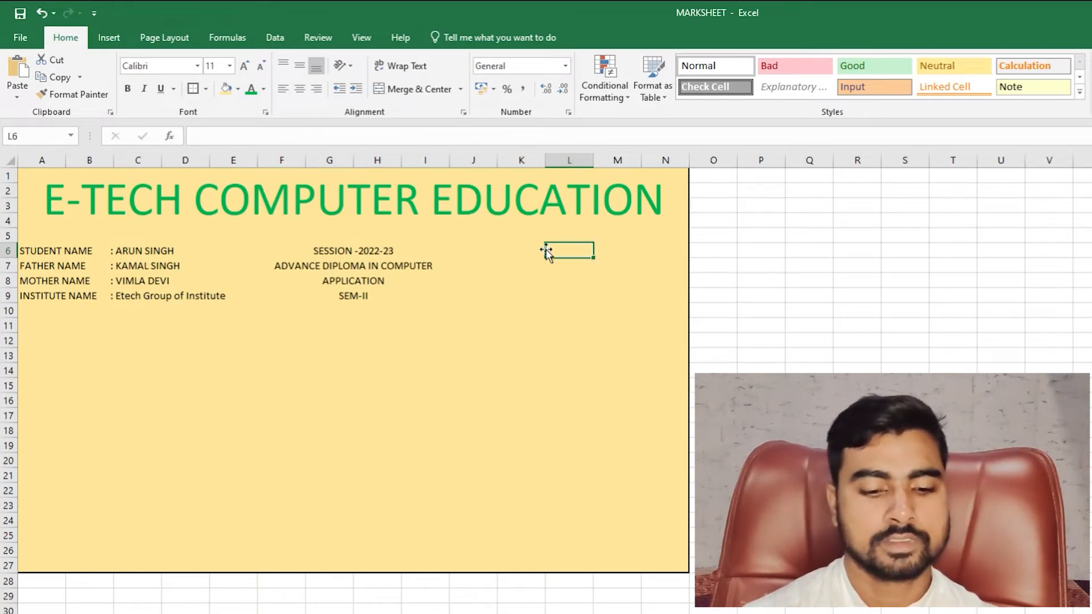
text(ROLL )
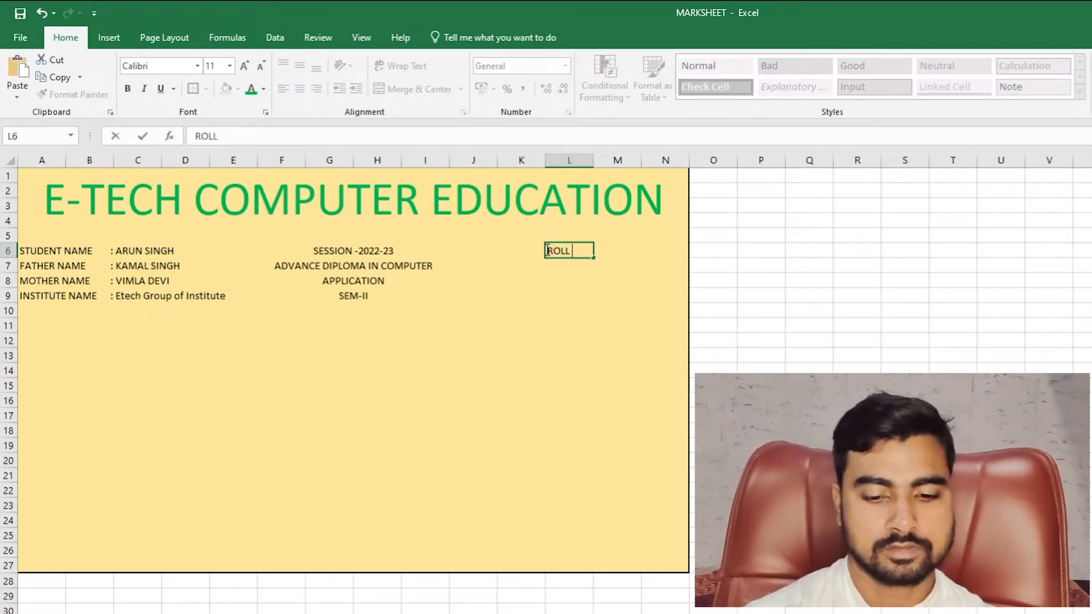
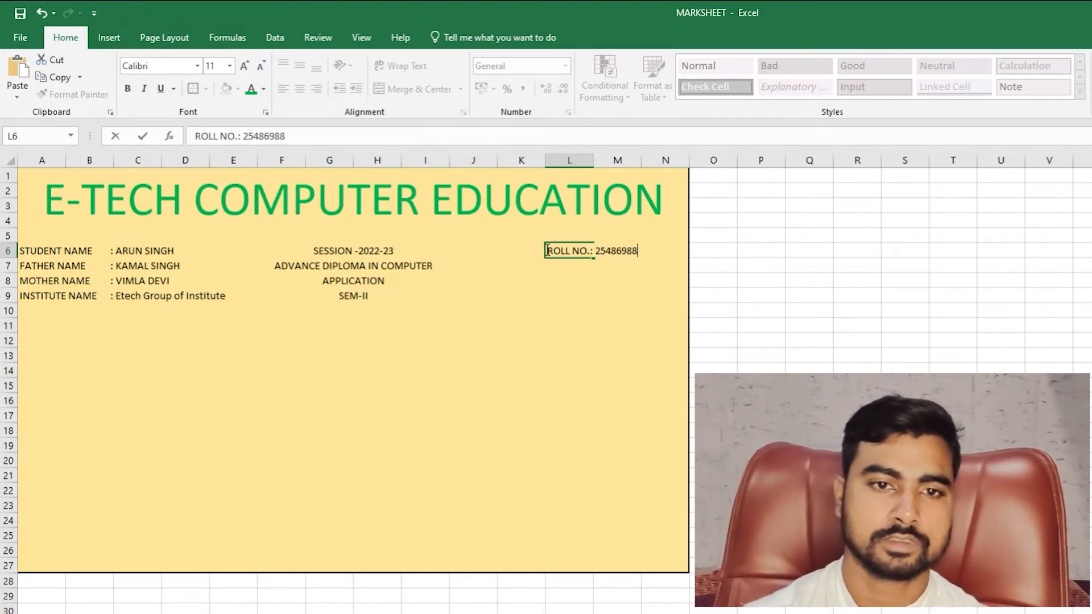
key(Return)
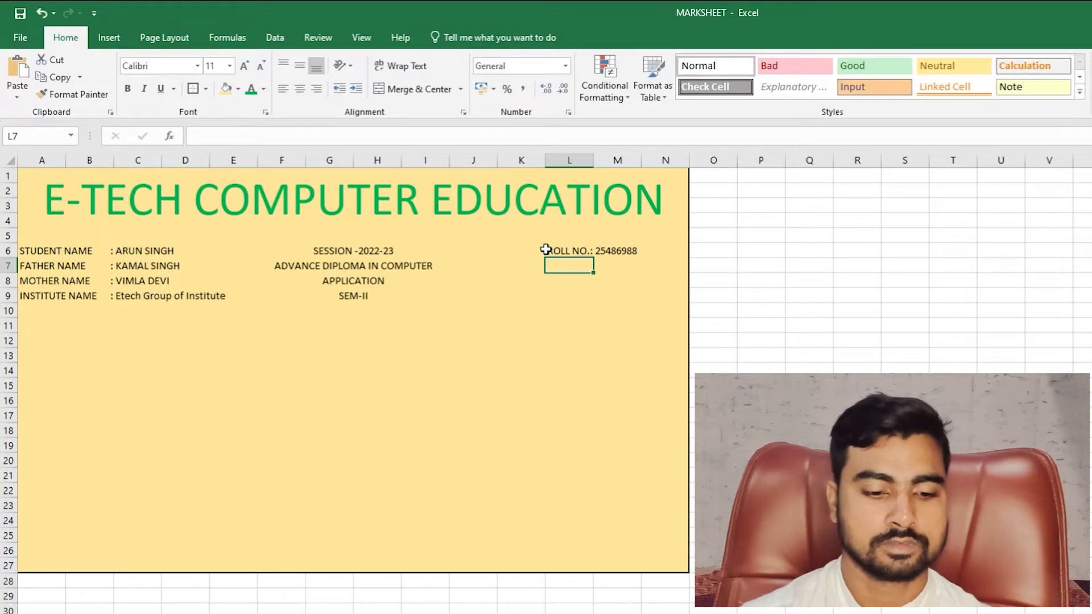
text(e)
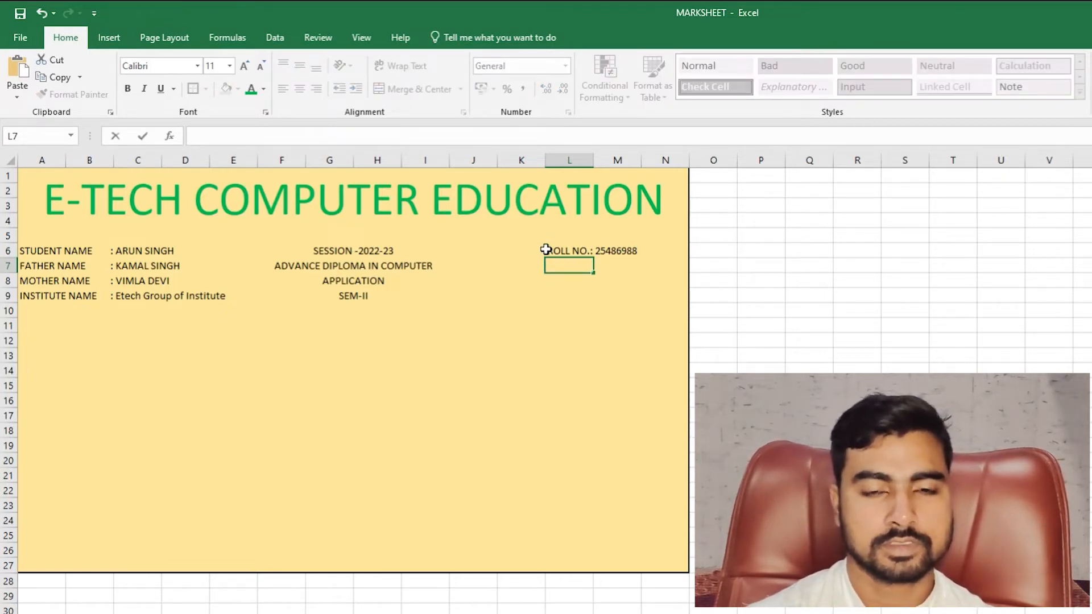
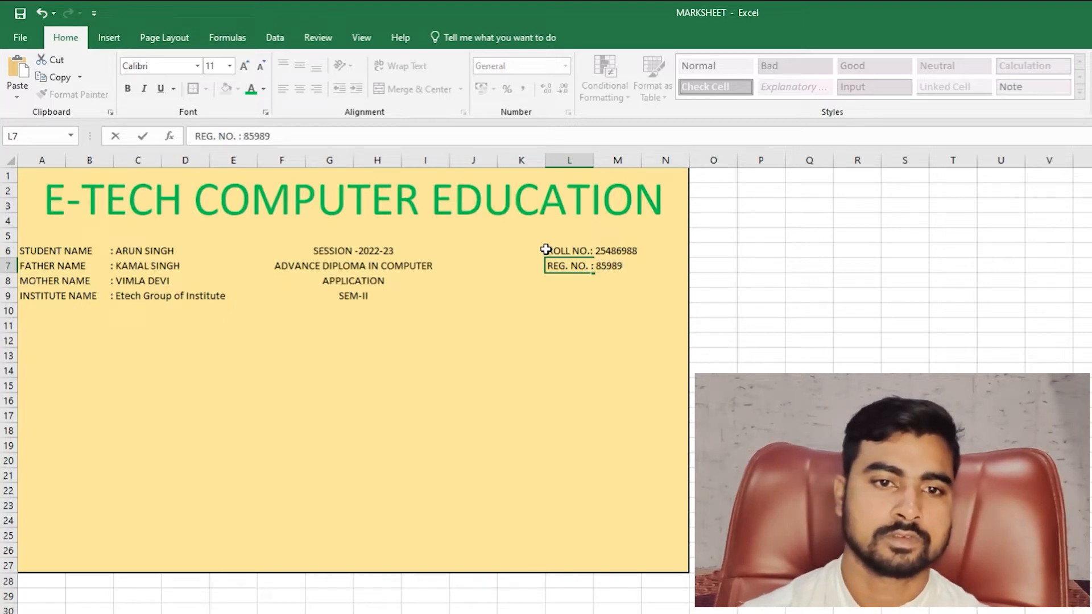
key(Return)
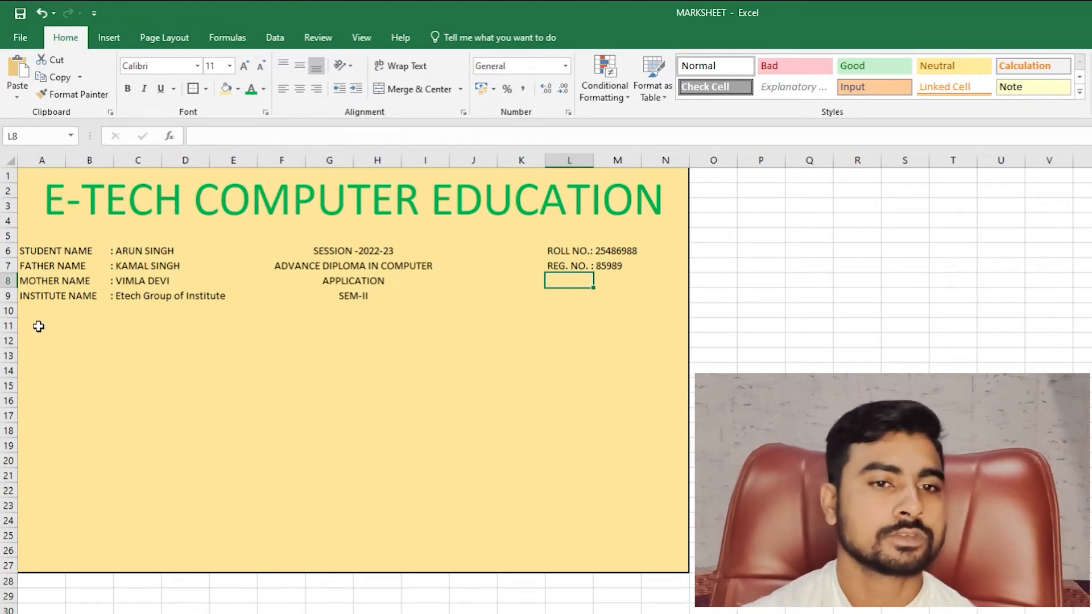
- Merge and centre row 11 across A11:N11
drag(43, 339, 607, 345)
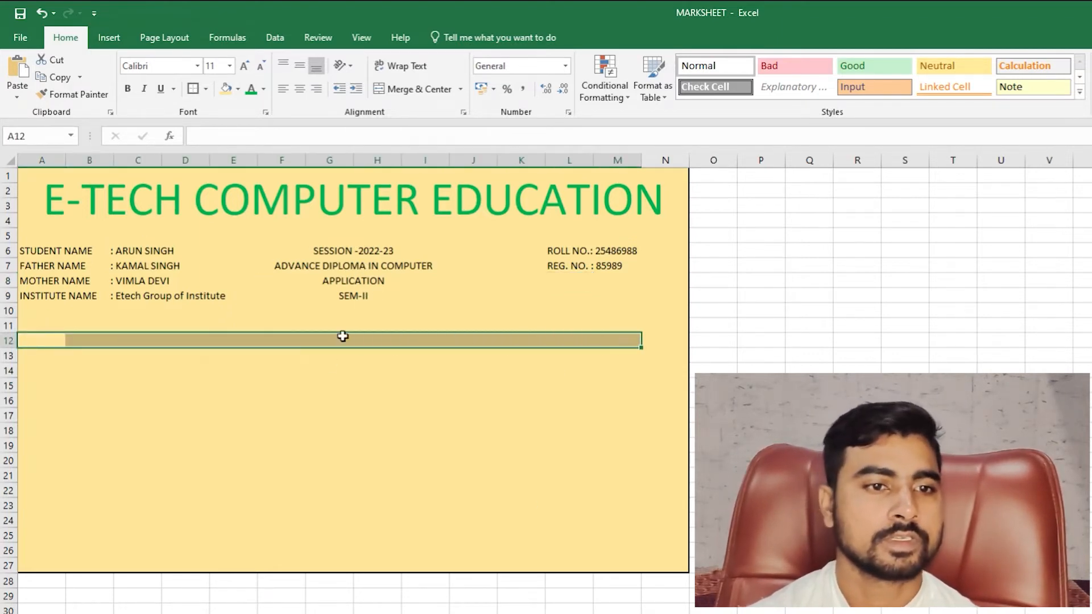
click(40, 328)
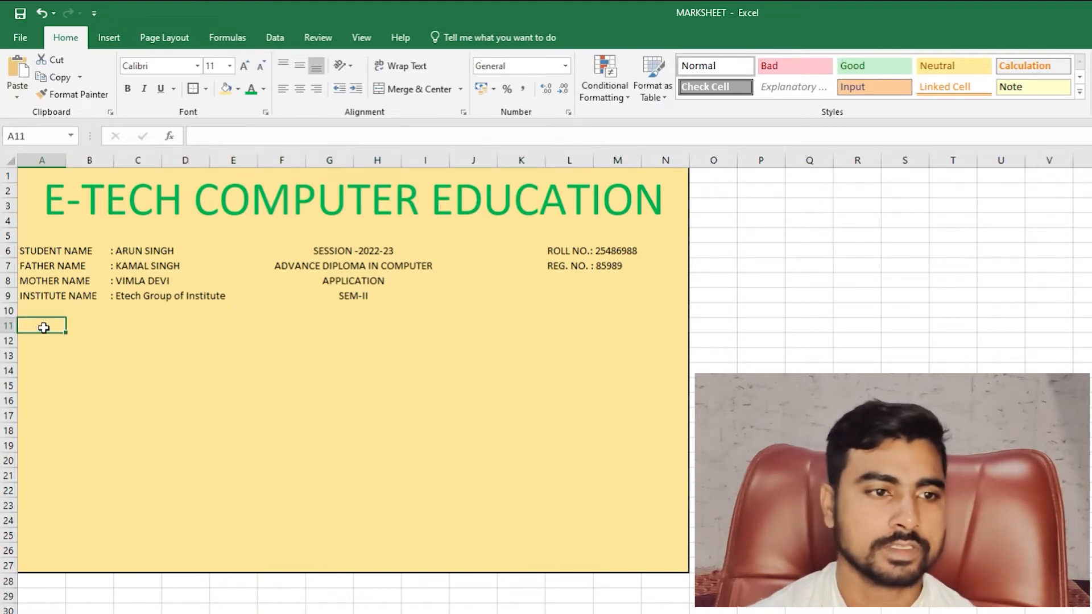
drag(44, 327, 671, 328)
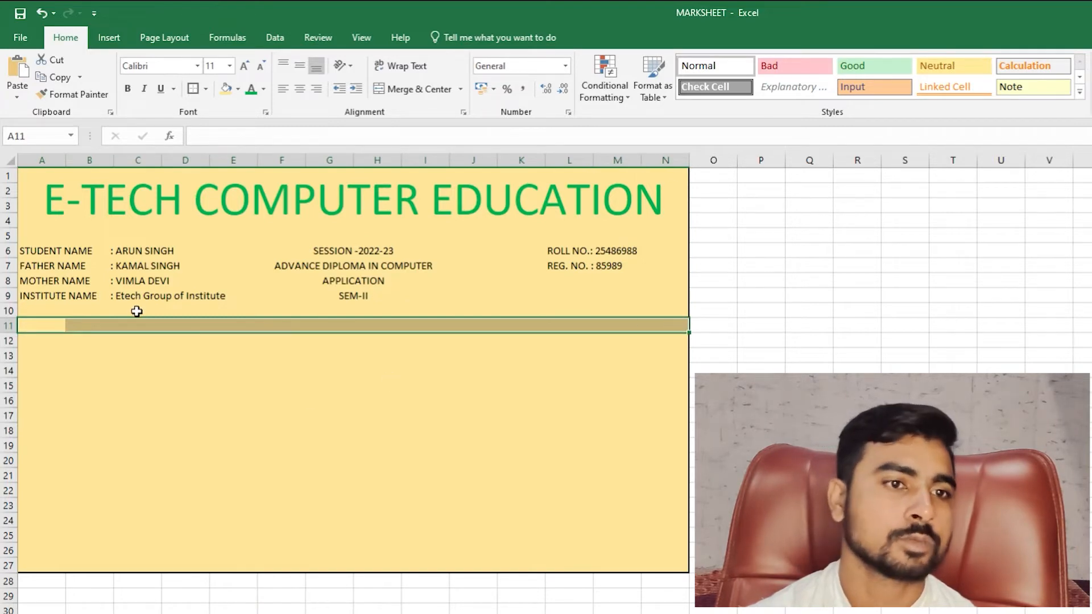
click(438, 92)
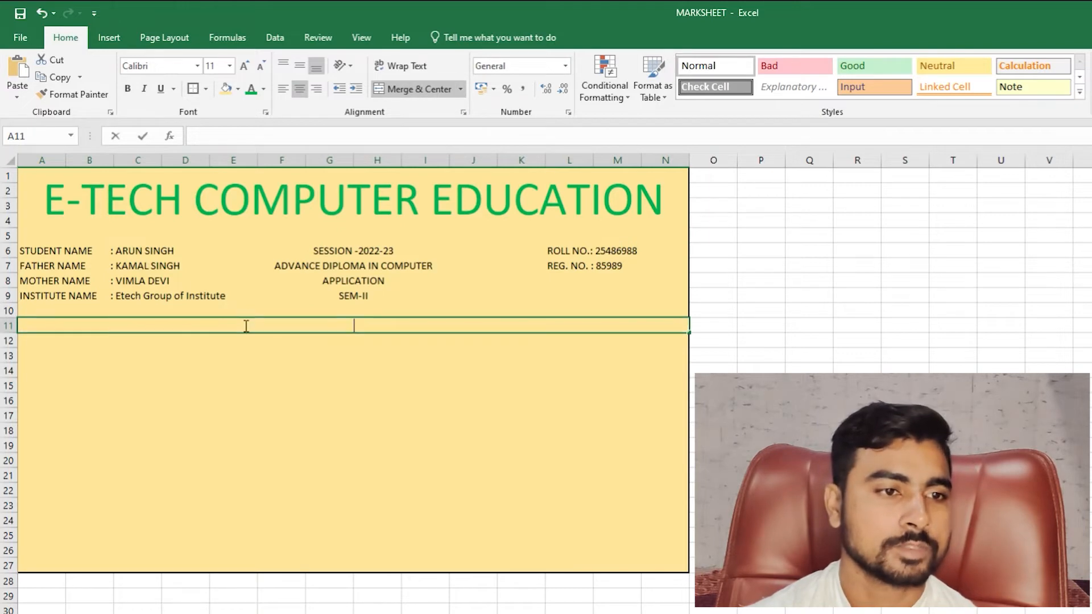
- Type the heading 'MARKS OF DETAILS' into the merged row 11 cell
double_click(276, 326)
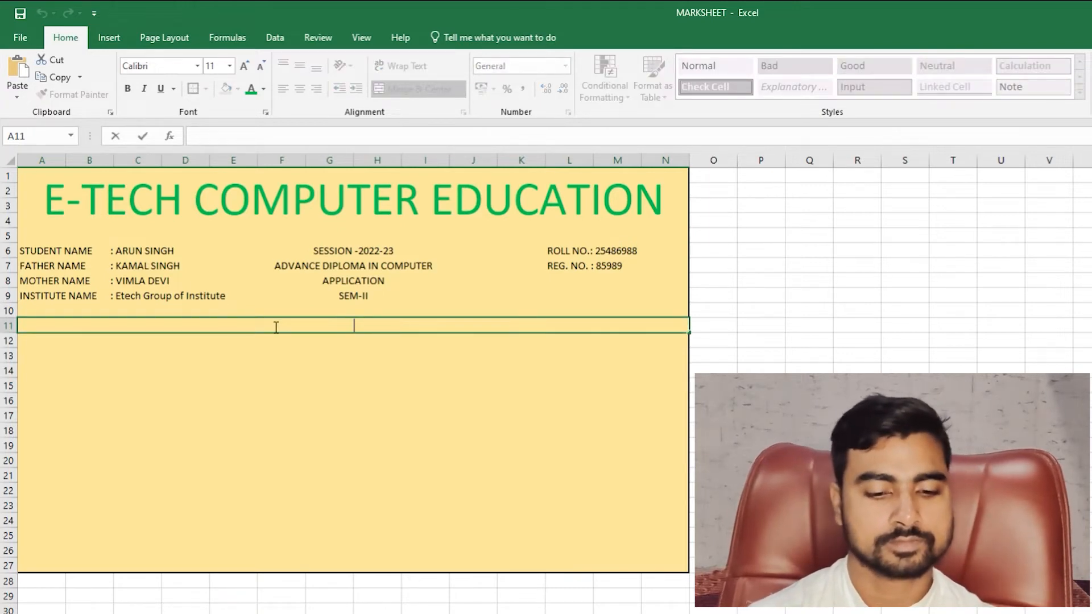
text(NA)
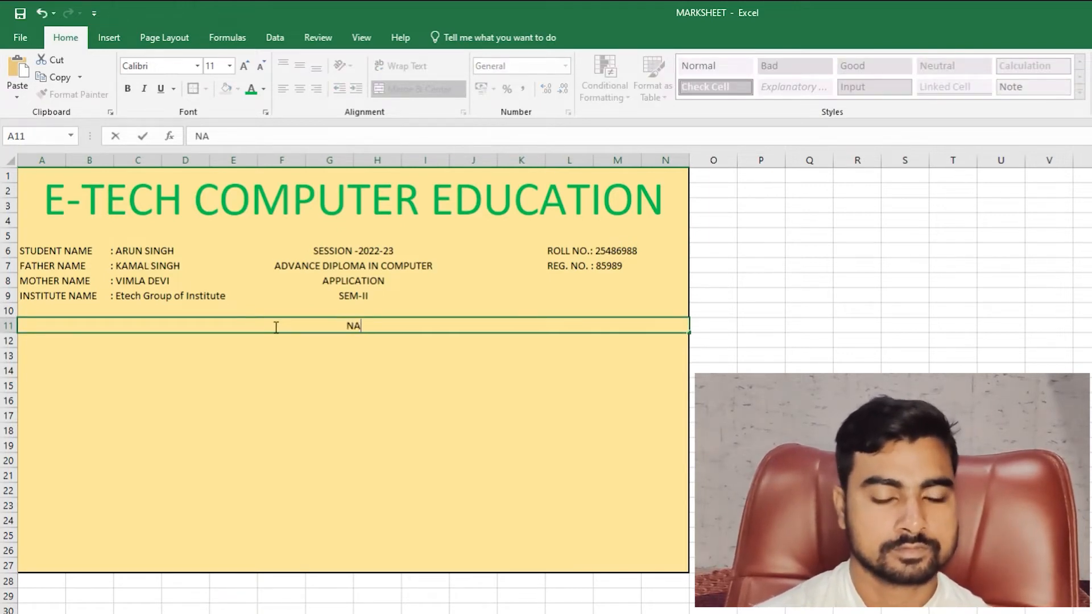
text(ARKS)
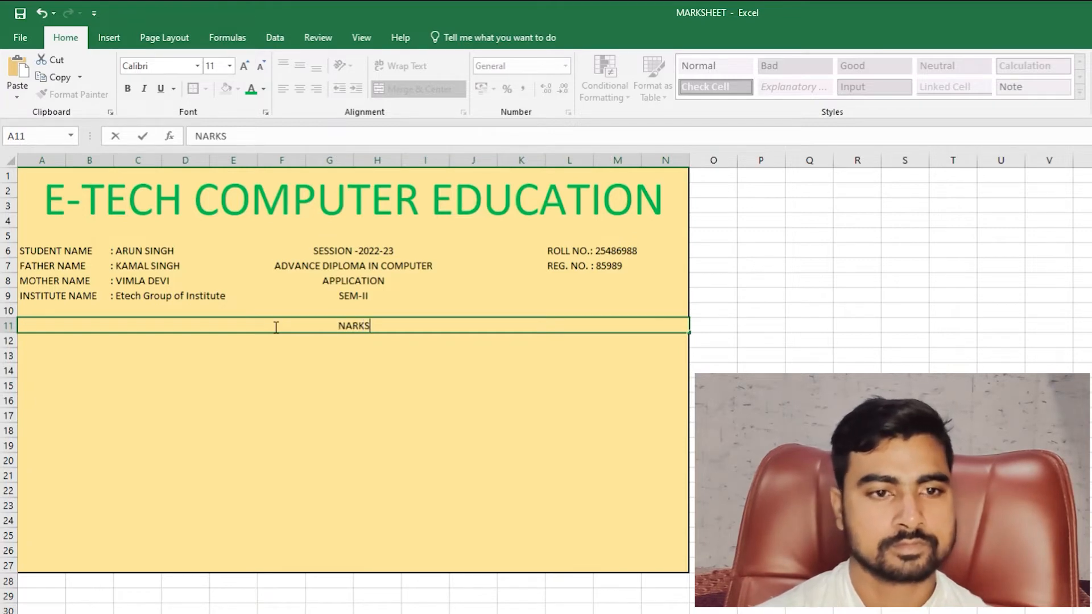
key(BackSpace)
key(BackSpace)
key(BackSpace)
key(BackSpace)
key(BackSpace)
text(MA)
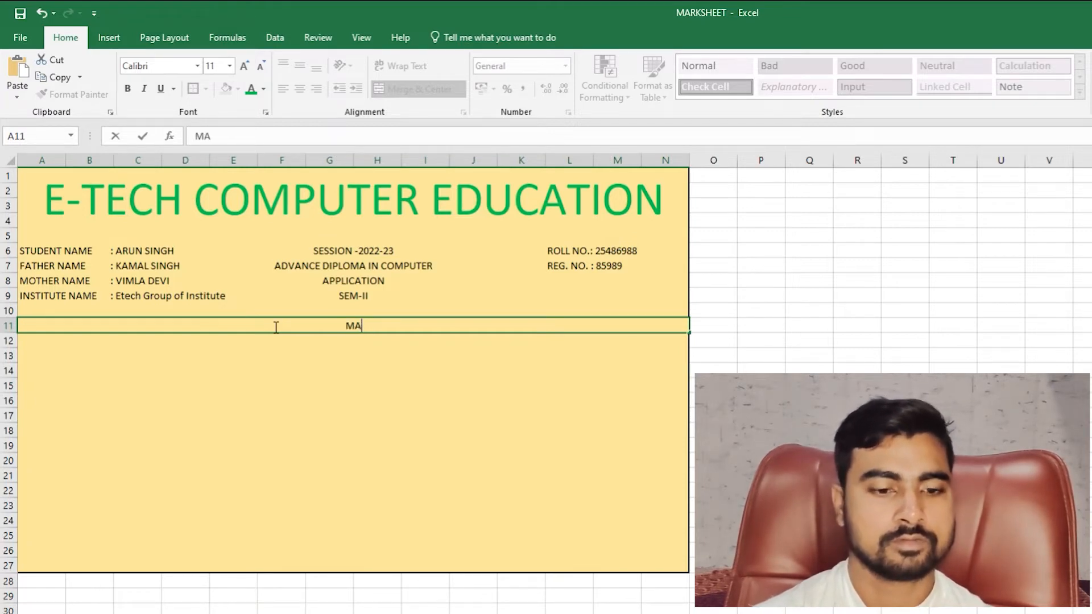
text(RKS OF)
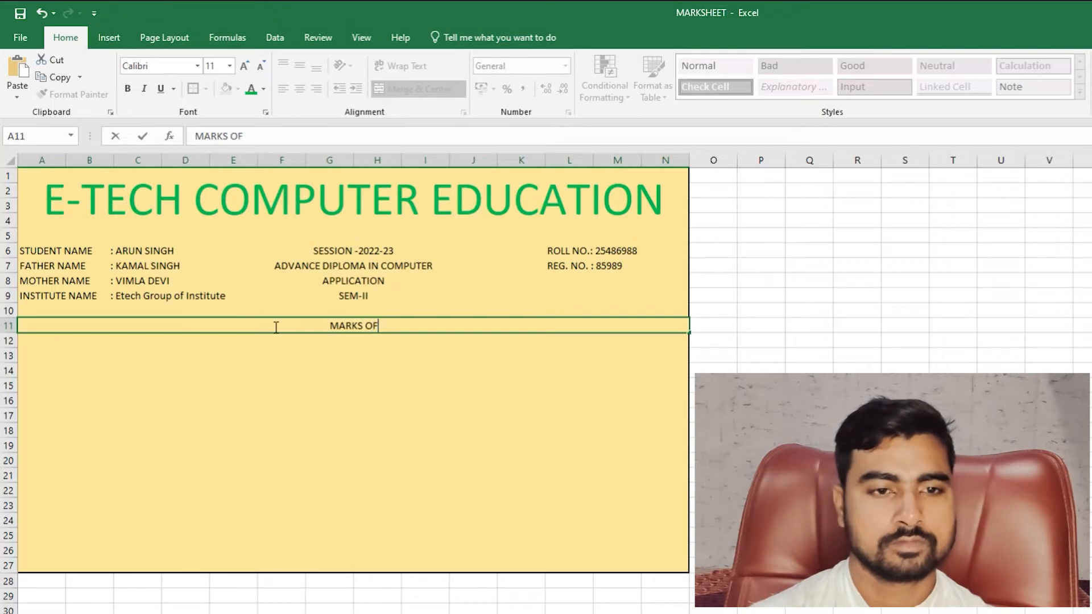
text( DETAILS)
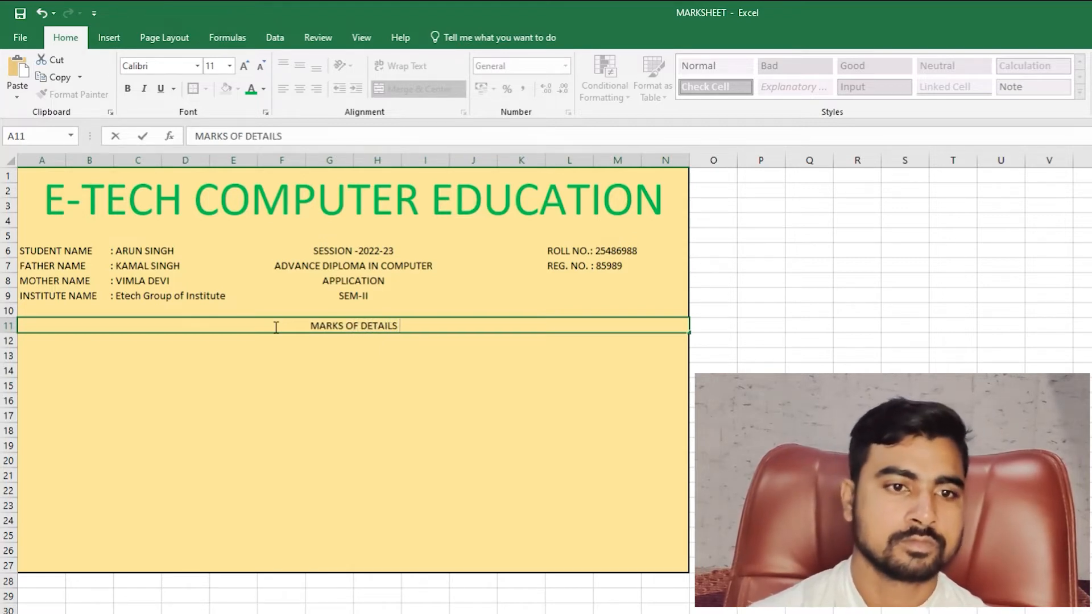
key(Return)
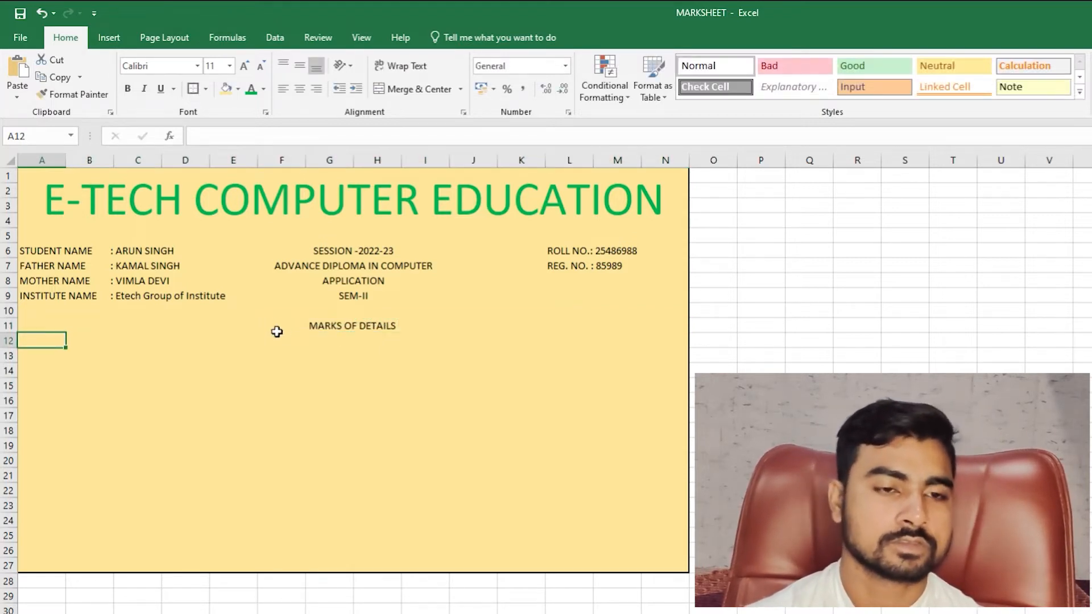
- Make the MARKS OF DETAILS heading bold
click(380, 323)
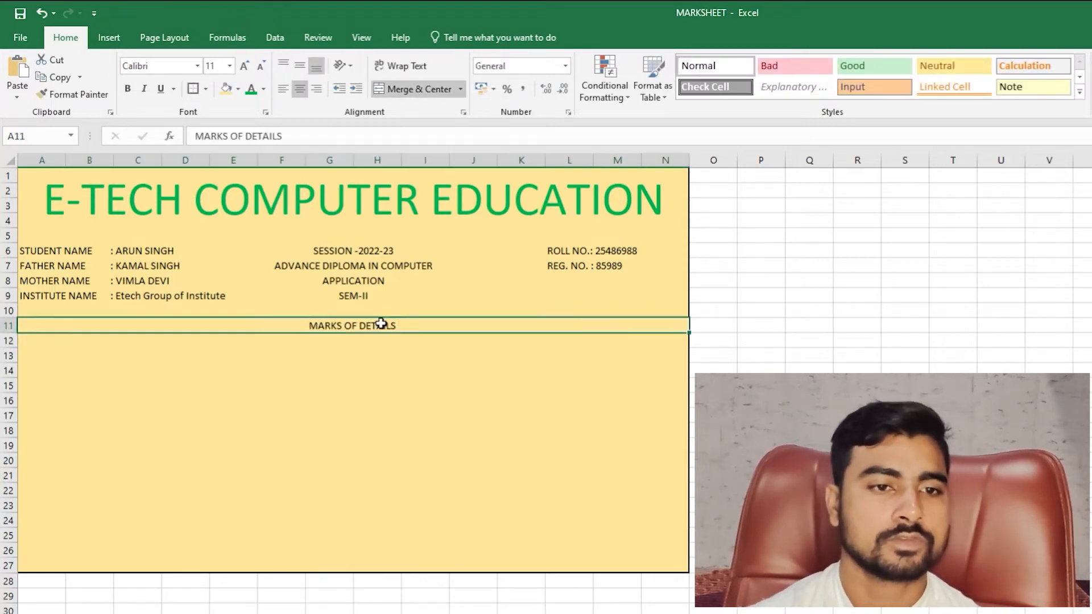
click(128, 89)
click(377, 358)
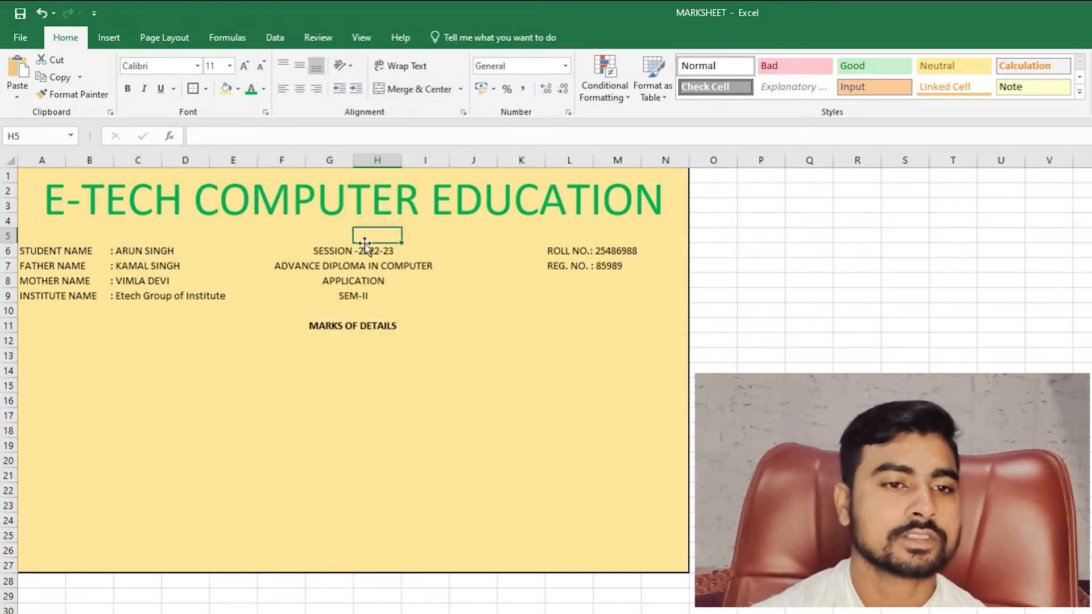
- Make the merged session and course block text bold
click(363, 267)
click(128, 89)
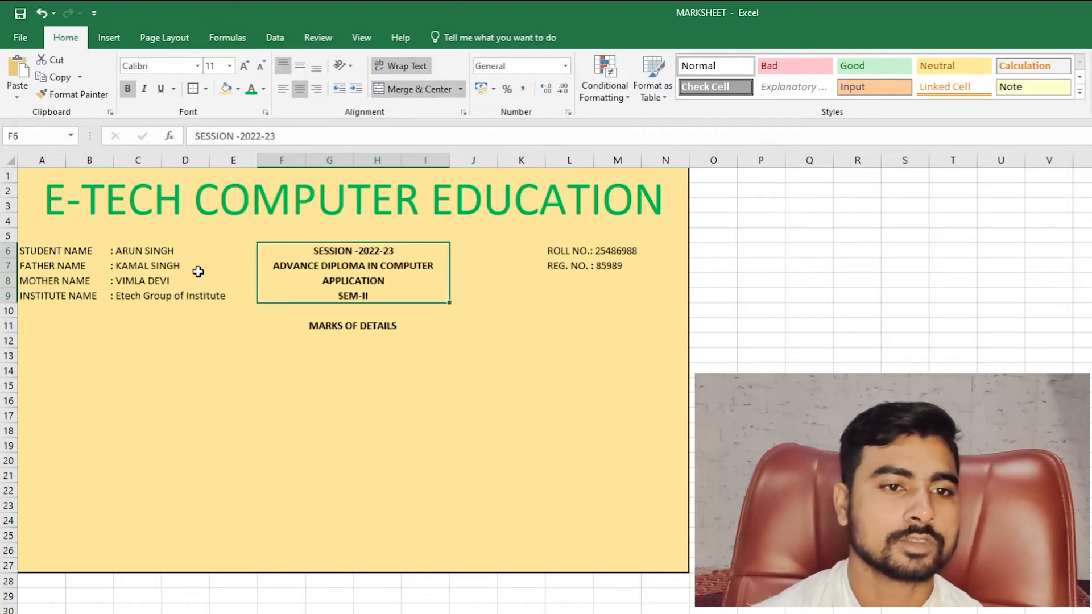
click(197, 270)
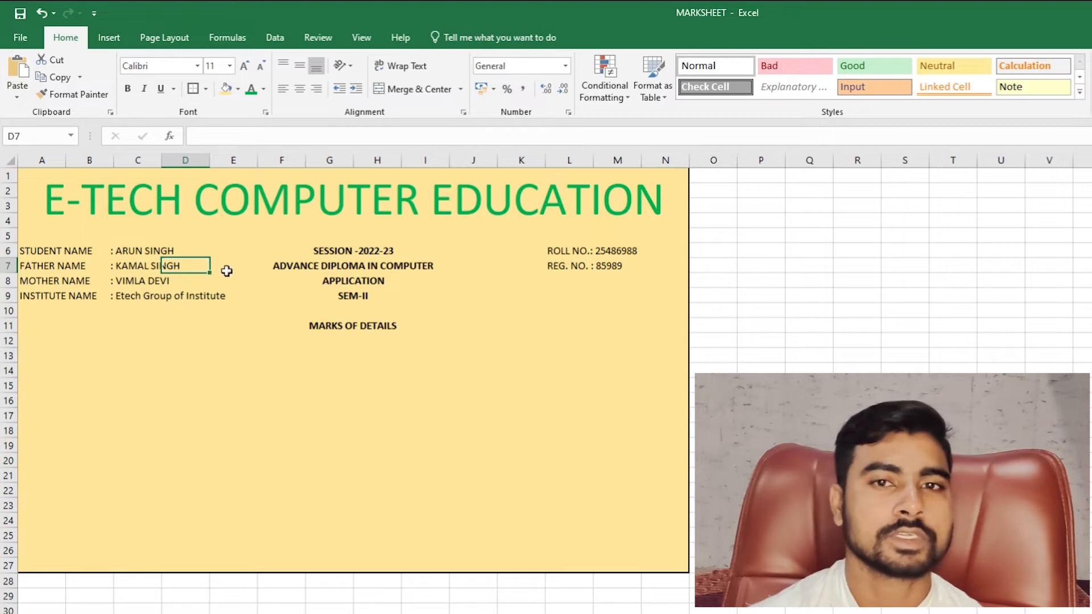
click(79, 368)
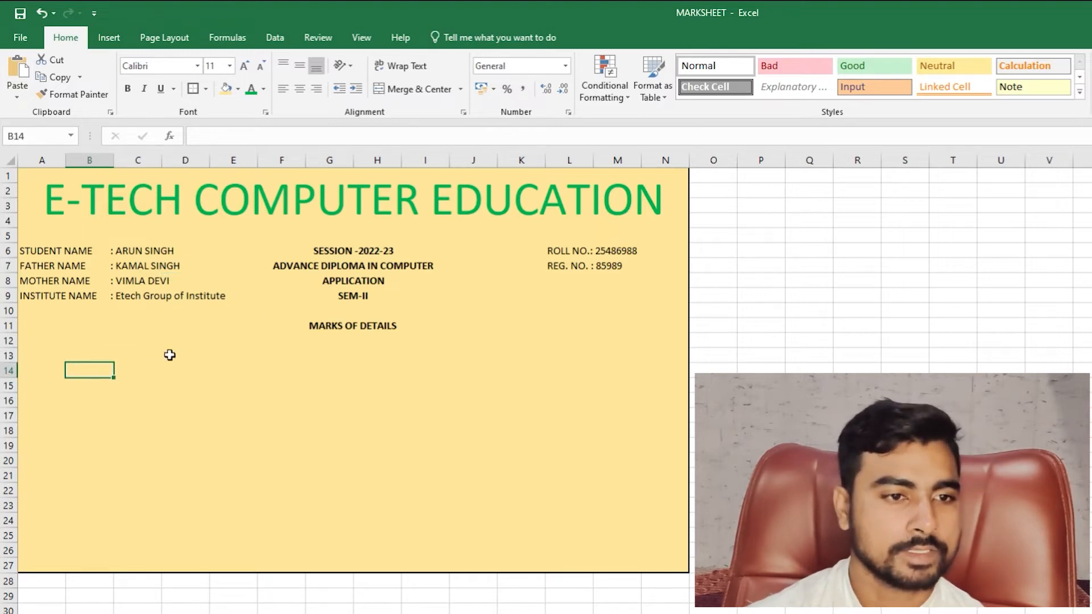
click(346, 328)
click(75, 351)
- Apply All Borders to A12:N24 to form the empty marks grid
click(44, 341)
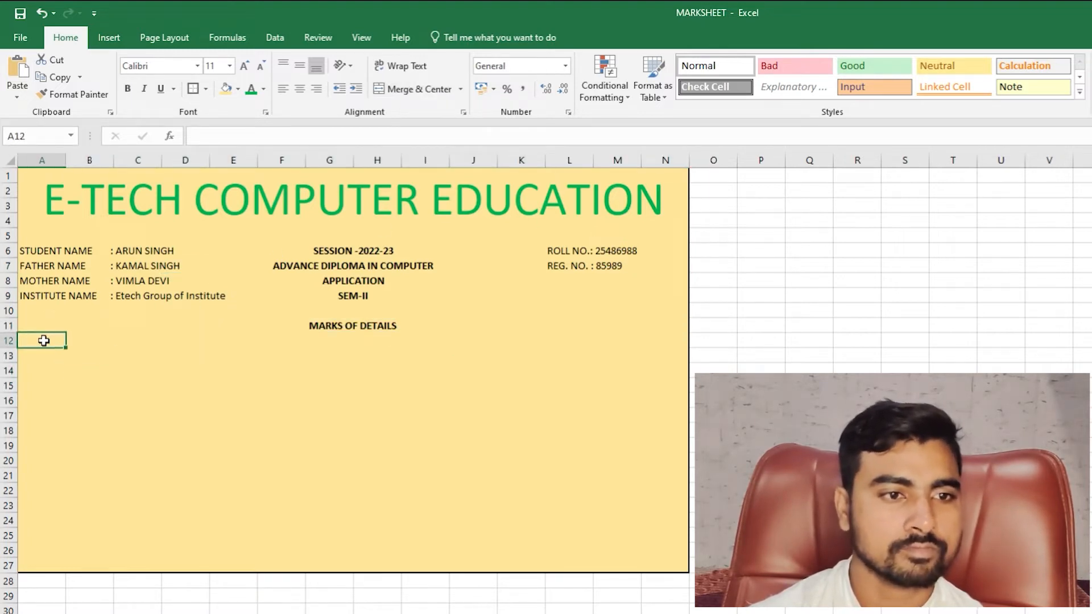
drag(43, 340, 685, 442)
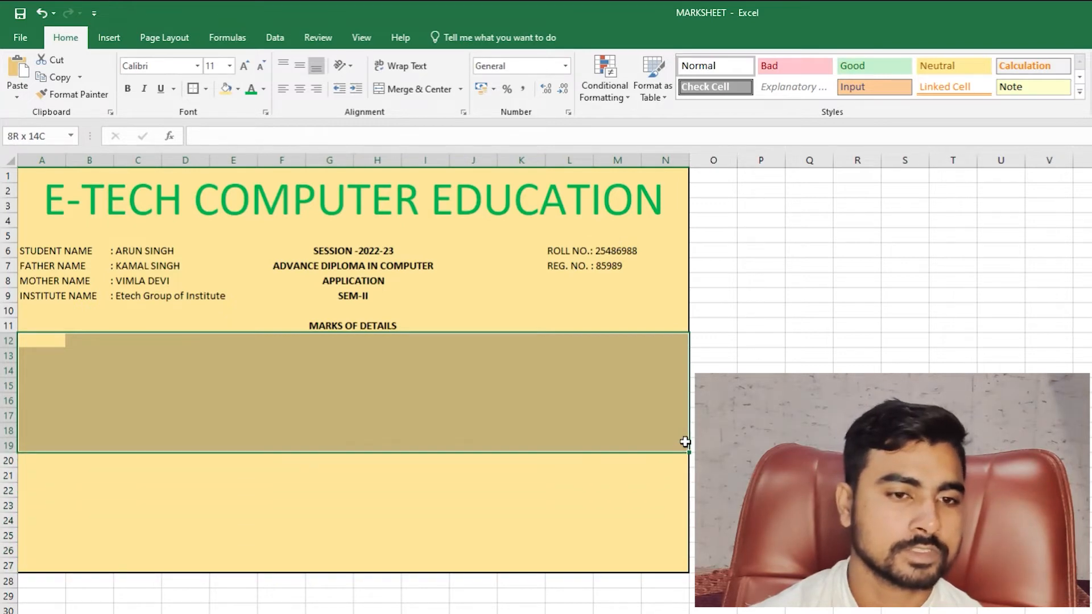
drag(51, 340, 90, 505)
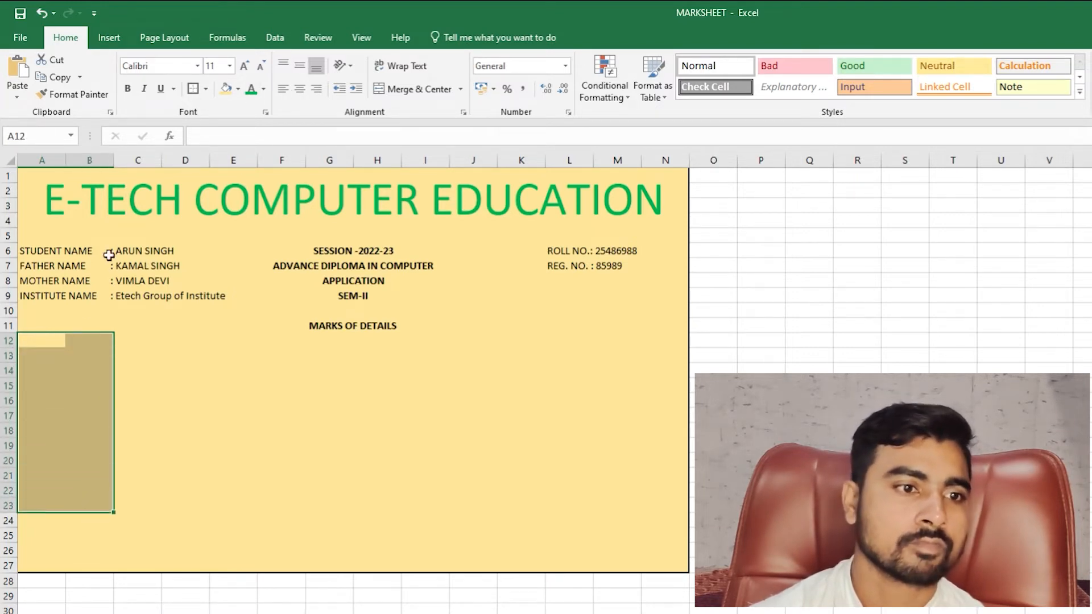
click(62, 353)
drag(51, 338, 659, 520)
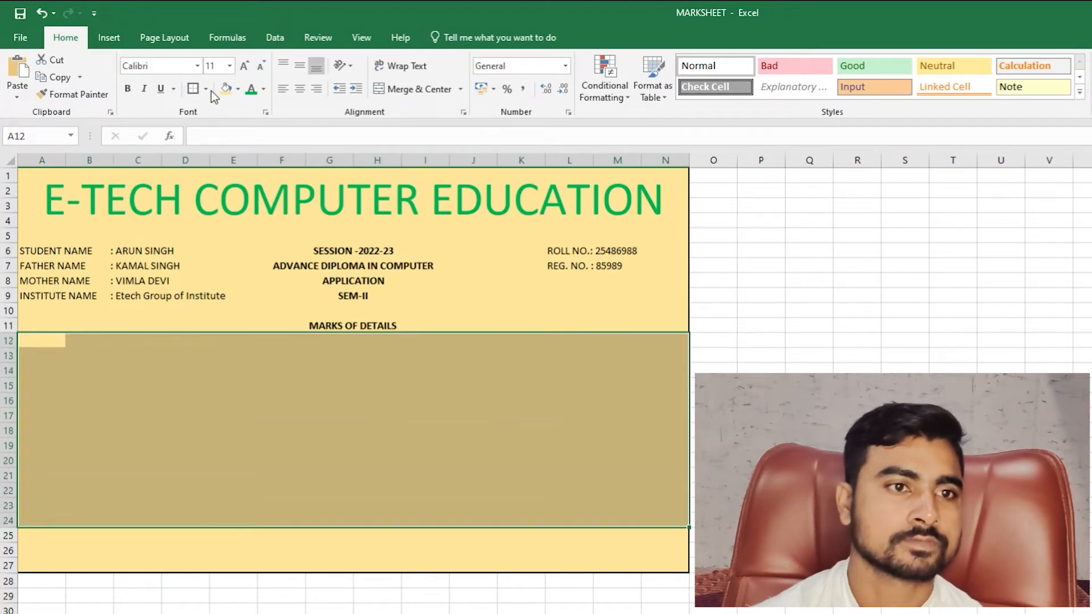
click(205, 89)
click(228, 233)
click(166, 354)
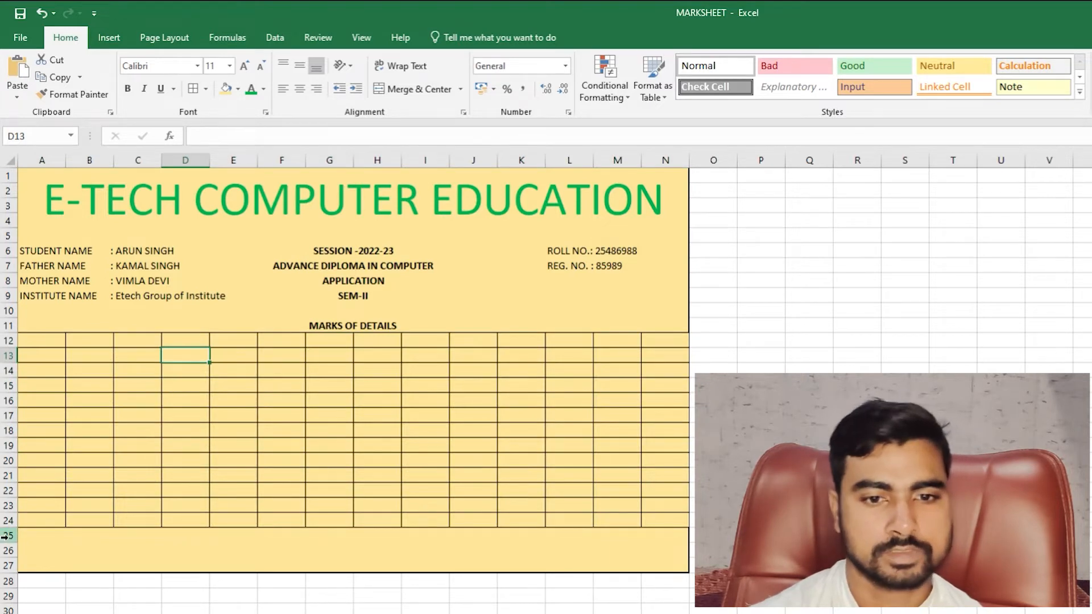
drag(35, 536, 171, 550)
- Enter the heading 'SUBJECT CODE' in cell A12, undoing an accidental A12:B13 merge
click(543, 552)
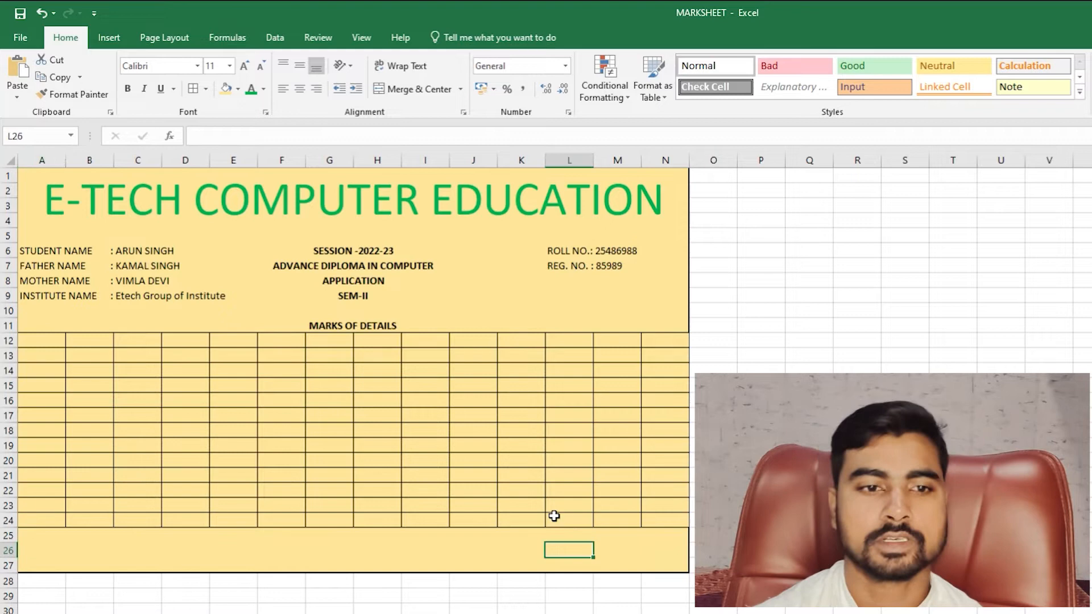
click(45, 339)
drag(45, 338, 665, 353)
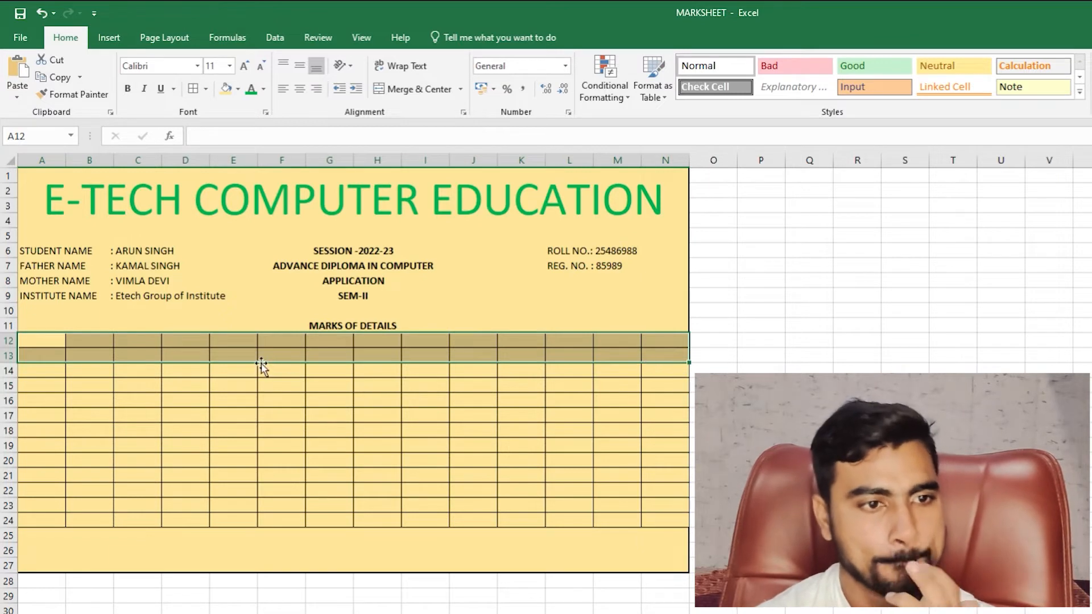
drag(37, 340, 85, 352)
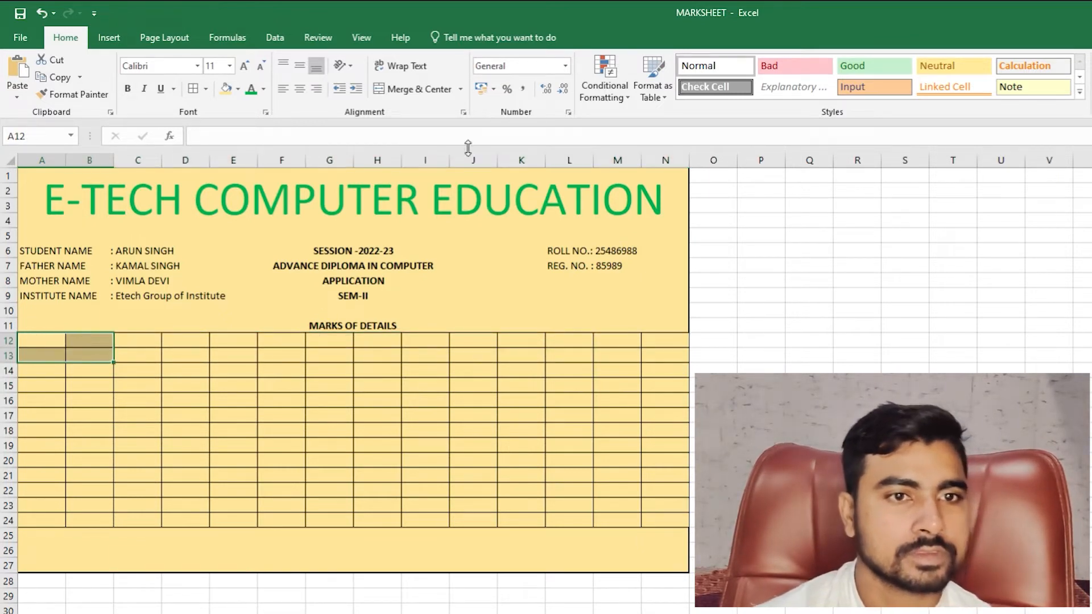
click(406, 83)
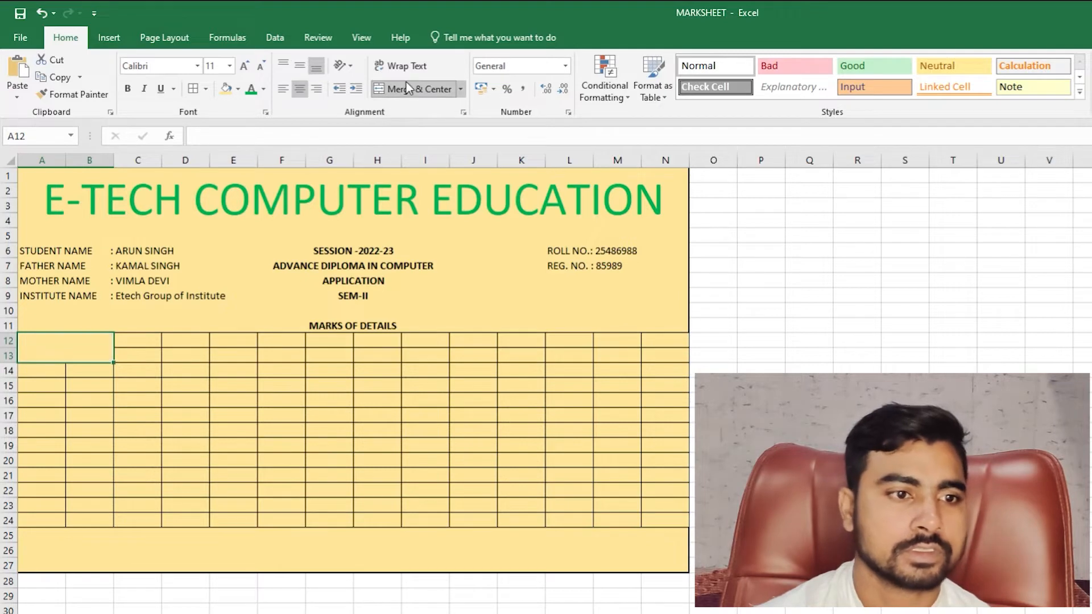
key(ctrl+z)
click(57, 340)
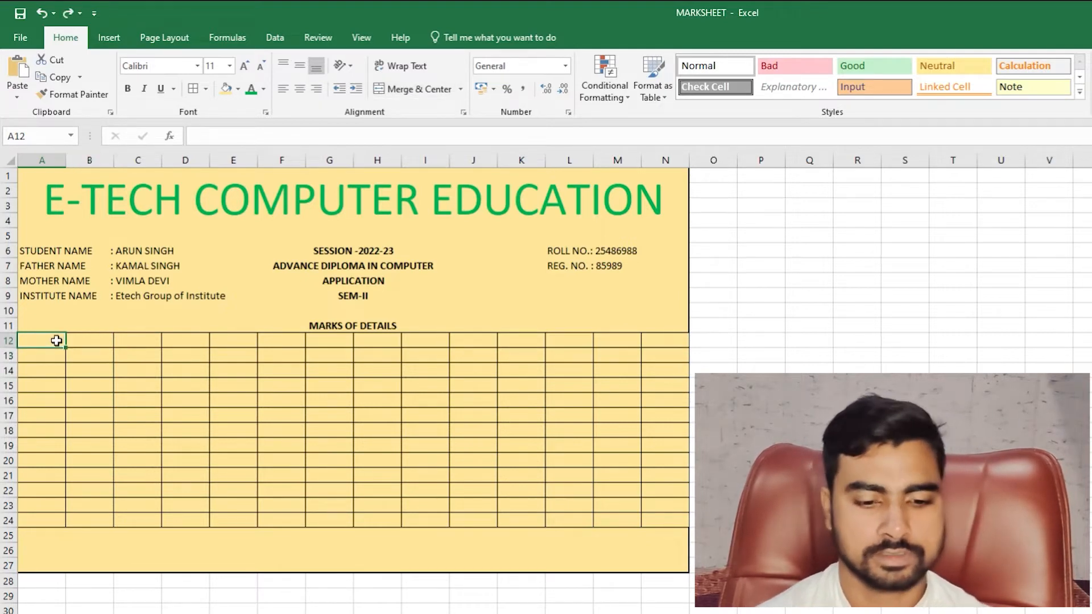
text(SUB)
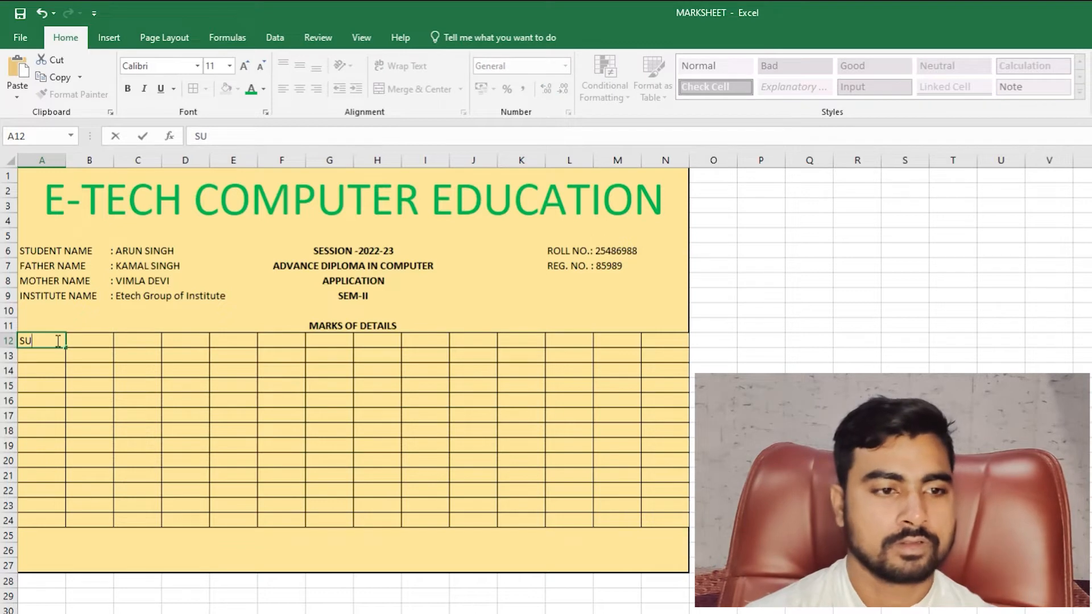
key(BackSpace)
key(BackSpace)
key(BackSpace)
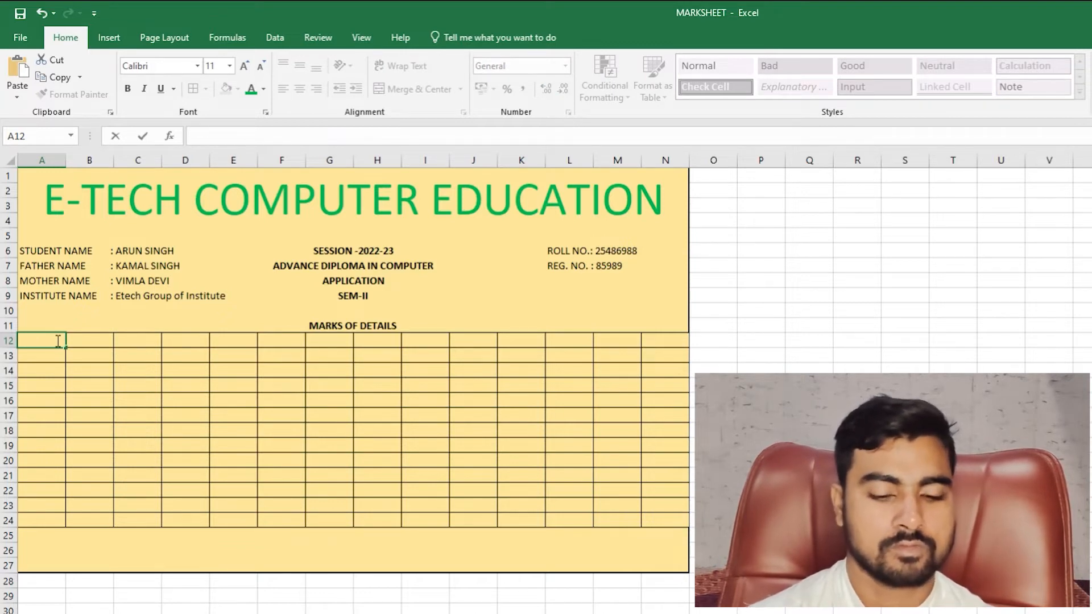
text(SUBJECT)
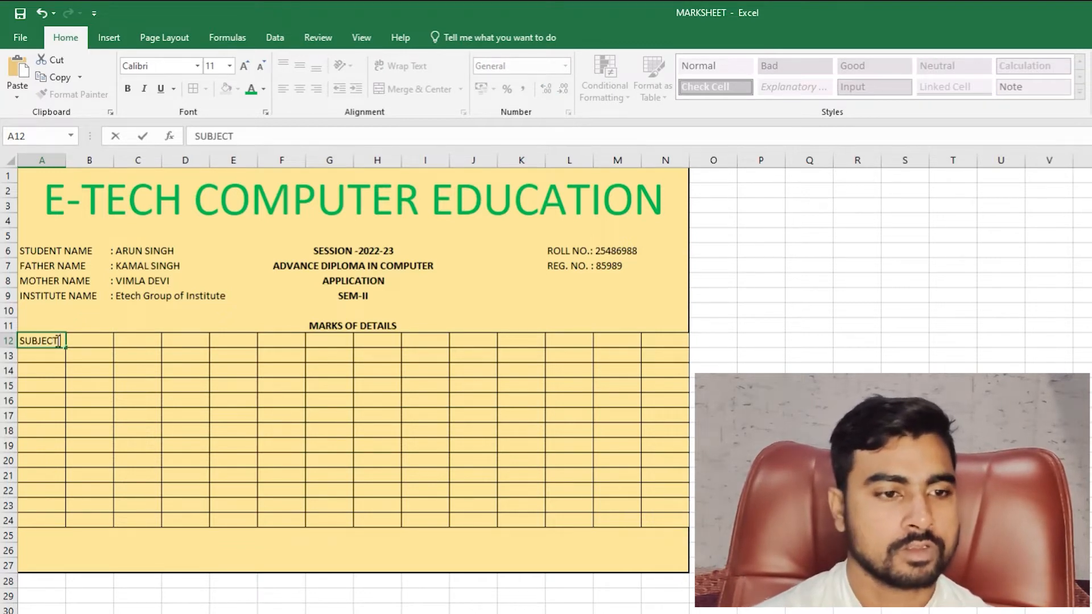
text( CODE)
key(Return)
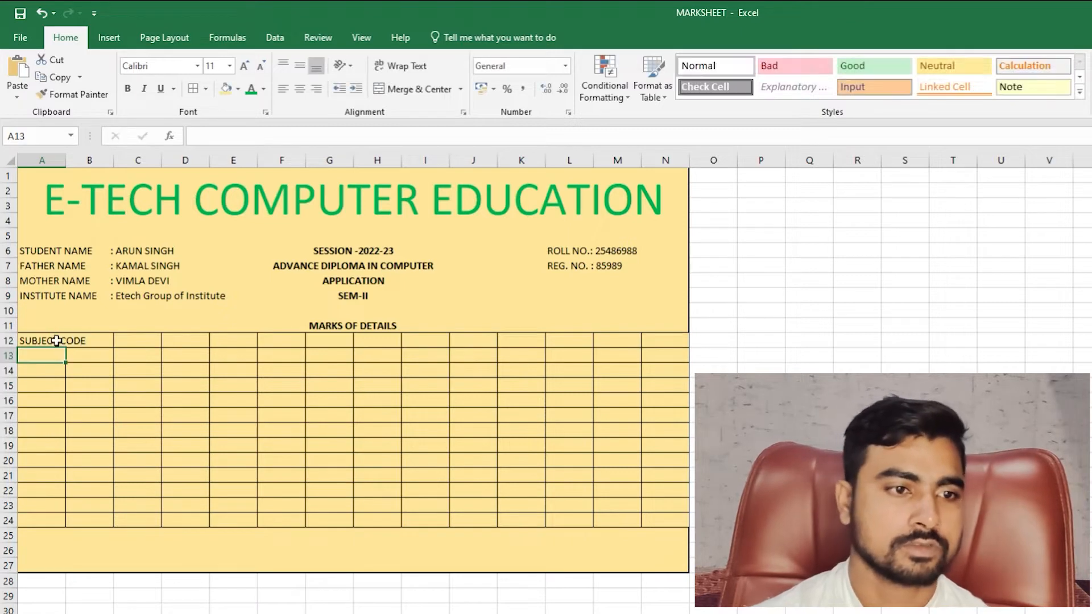
- Merge and centre SUBJECT CODE across A12:B12
click(97, 339)
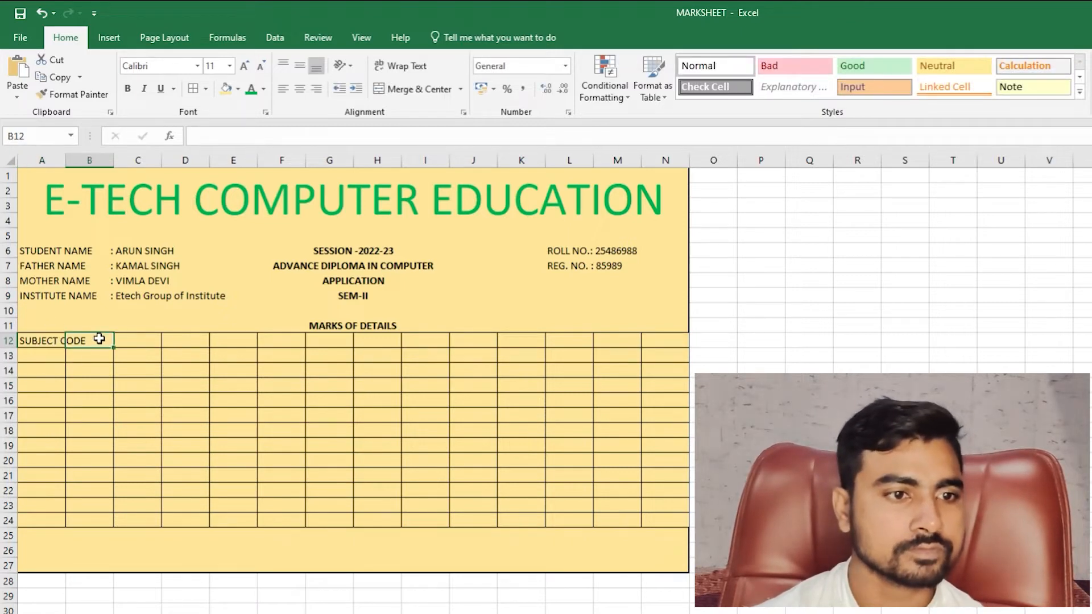
drag(100, 339, 124, 339)
click(49, 338)
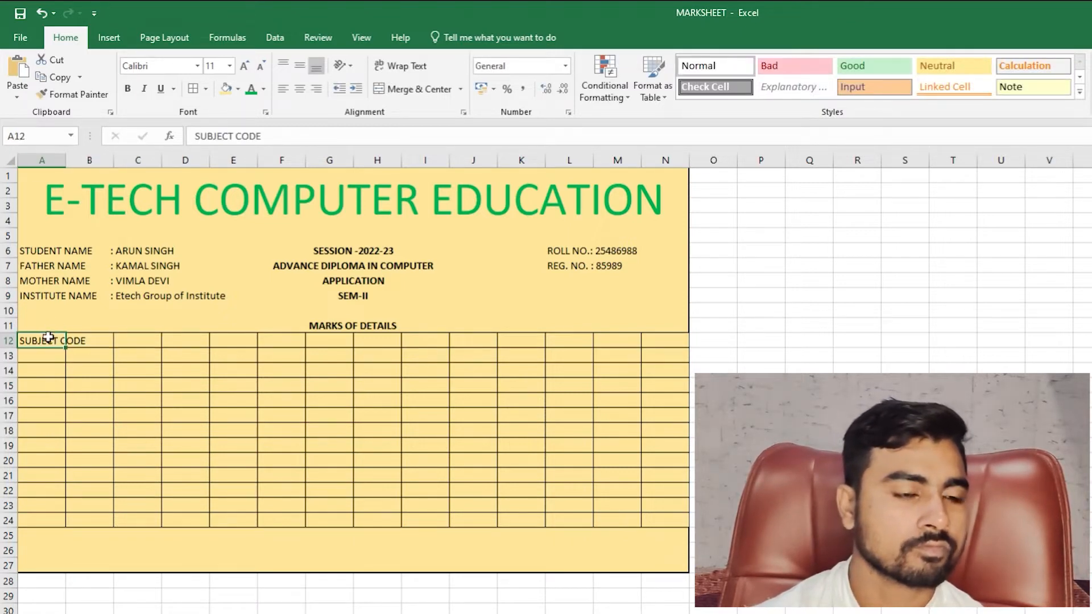
double_click(49, 337)
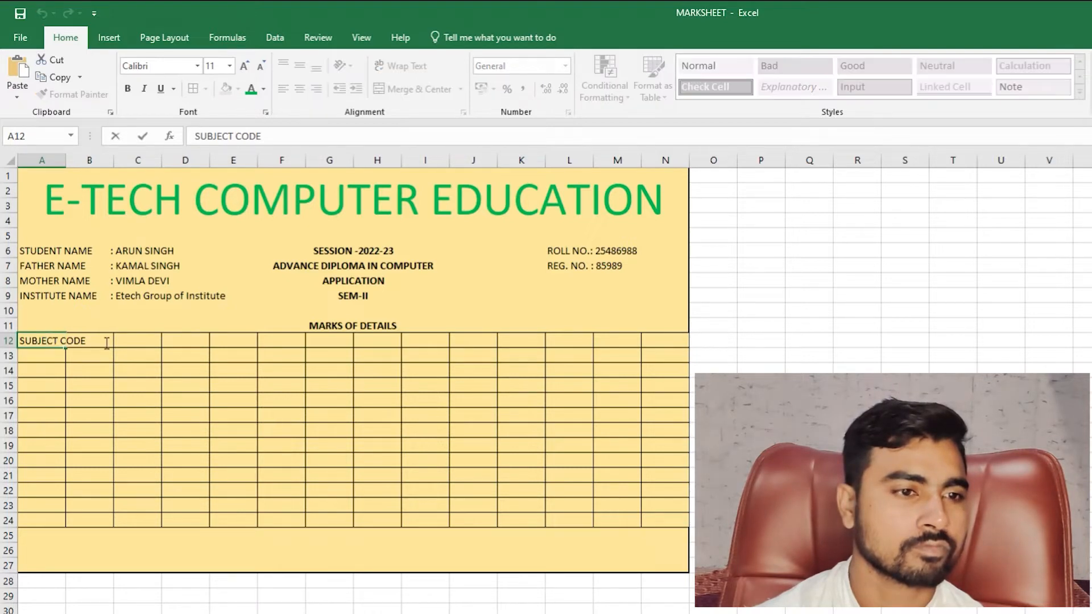
key(Return)
mouse_move(35, 340)
mouse_down()
mouse_move(94, 341)
mouse_move(108, 370)
mouse_move(105, 519)
mouse_up()
click(410, 89)
- Merge A13:B24 across so columns A and B join in each row
click(461, 91)
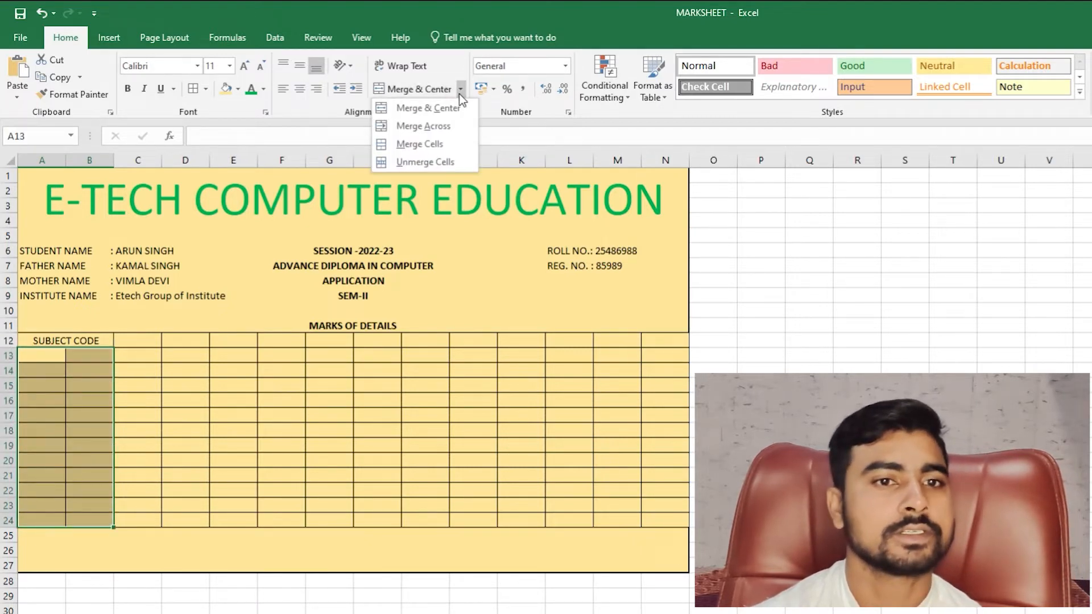
click(444, 127)
click(80, 384)
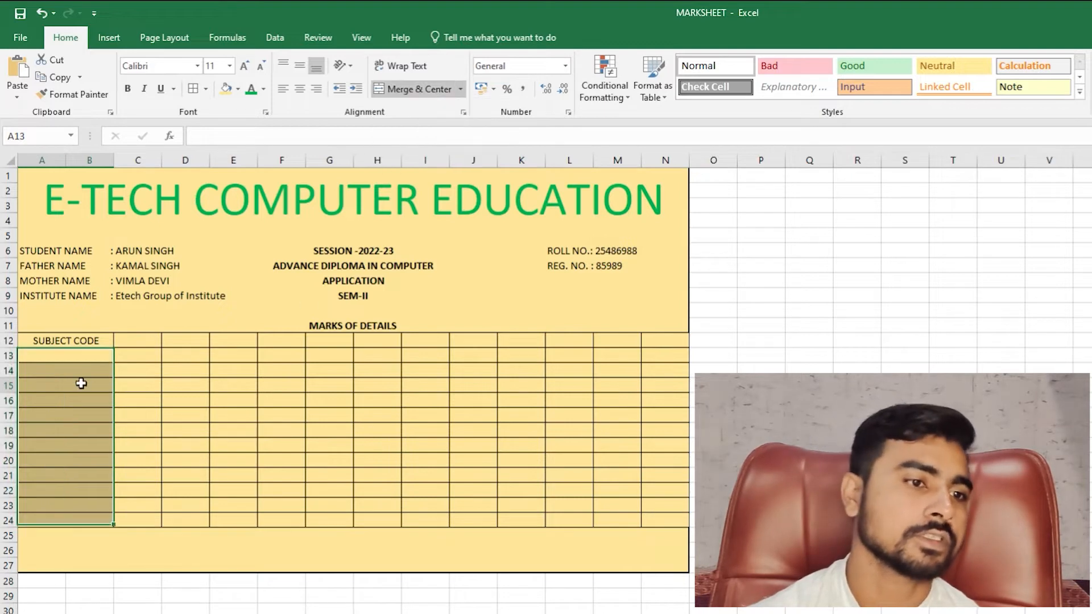
drag(73, 358, 74, 505)
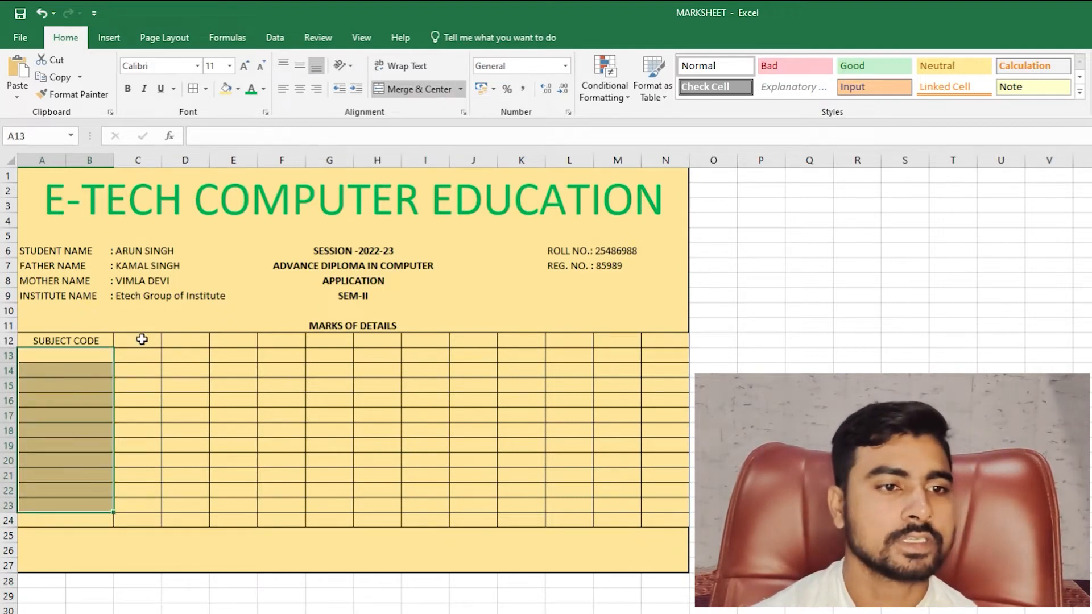
drag(141, 340, 410, 338)
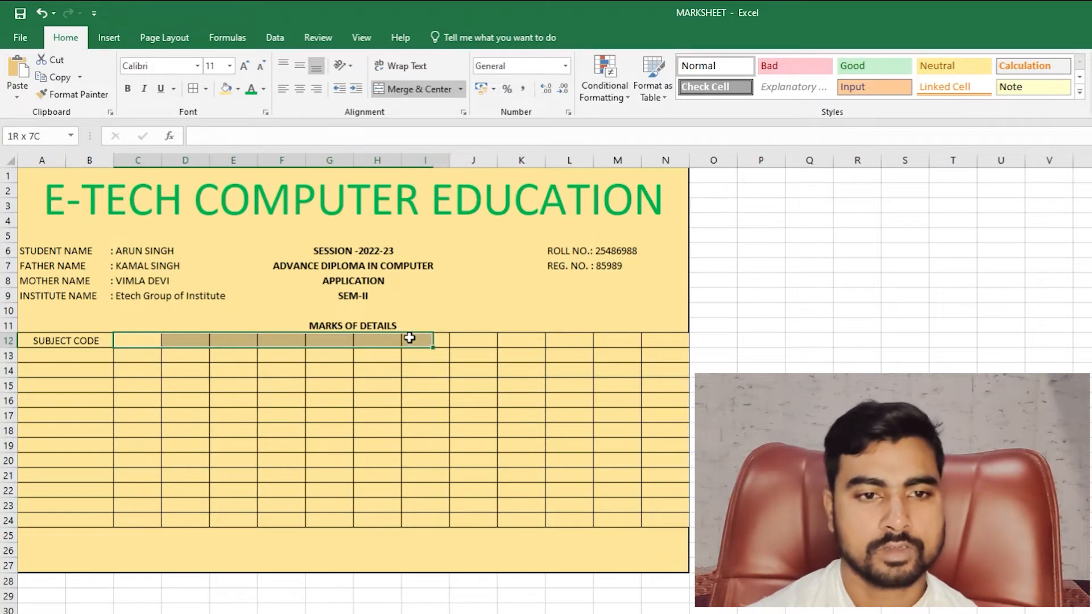
- Enter the column headers MAX, MIN and OBT in J12, K12 and L12
click(456, 346)
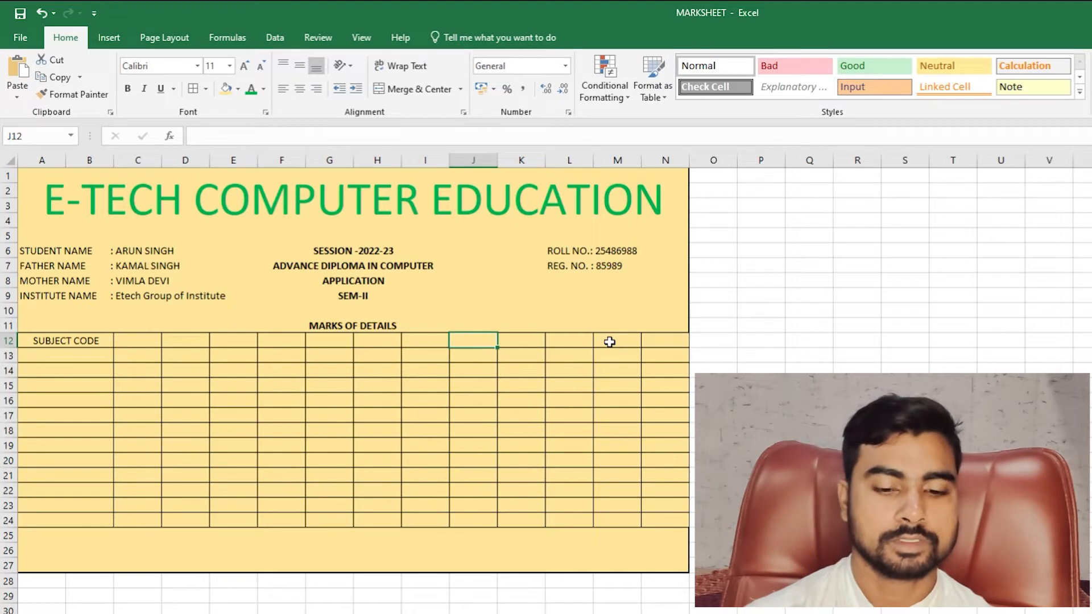
key(Left)
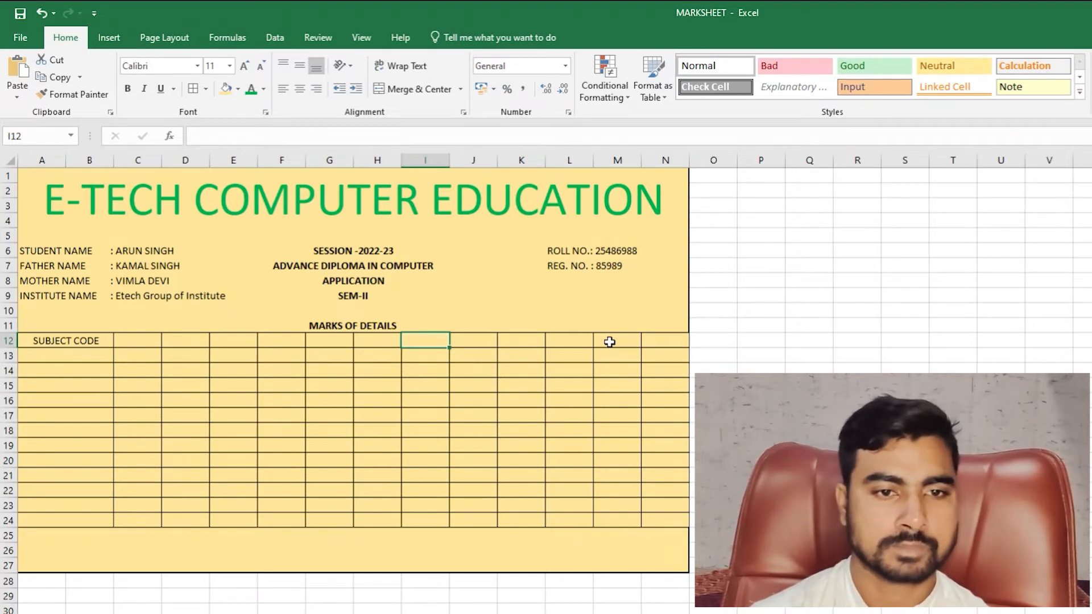
key(Right)
text(MA)
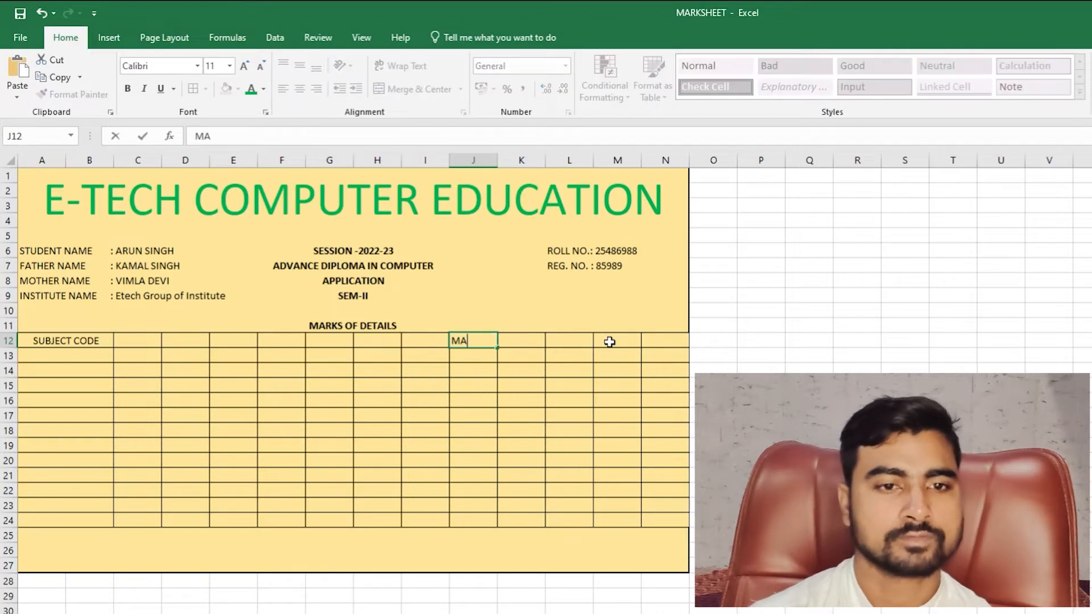
text(X)
key(Right)
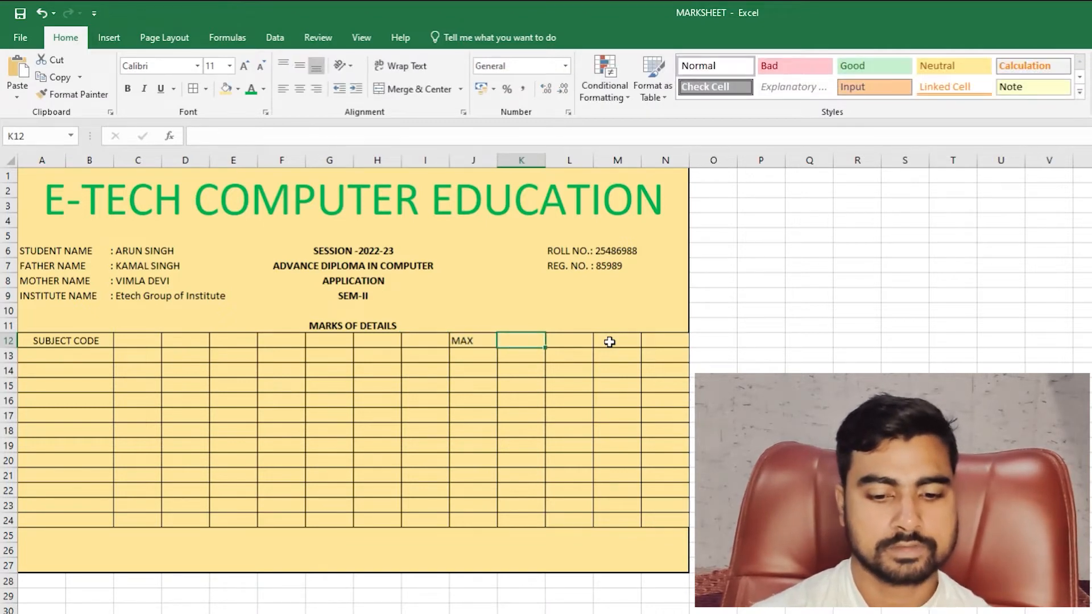
text(MIN)
key(Right)
text(O)
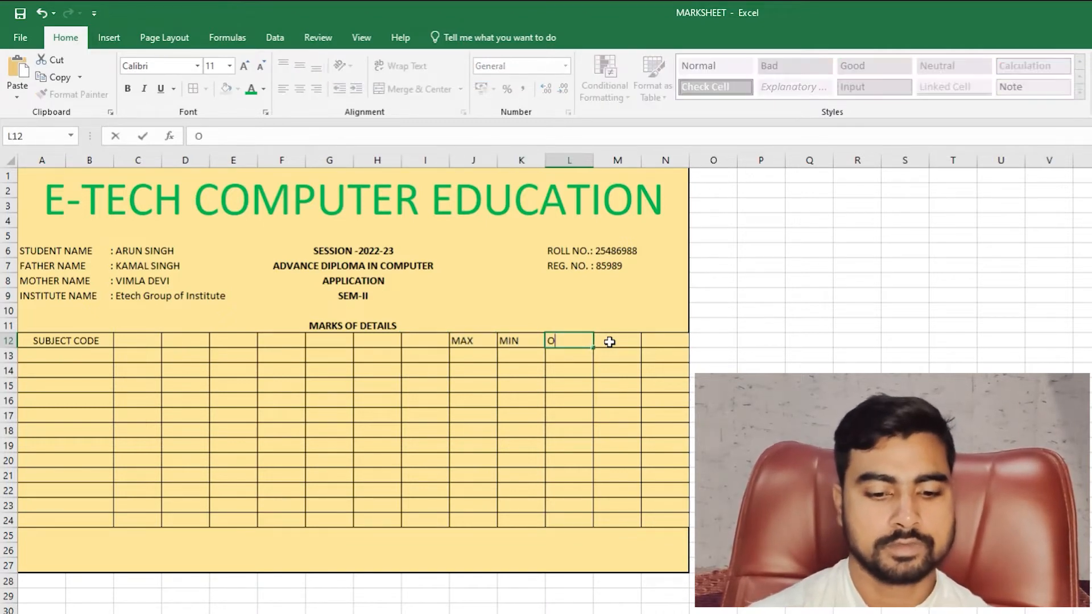
text(BT)
click(609, 341)
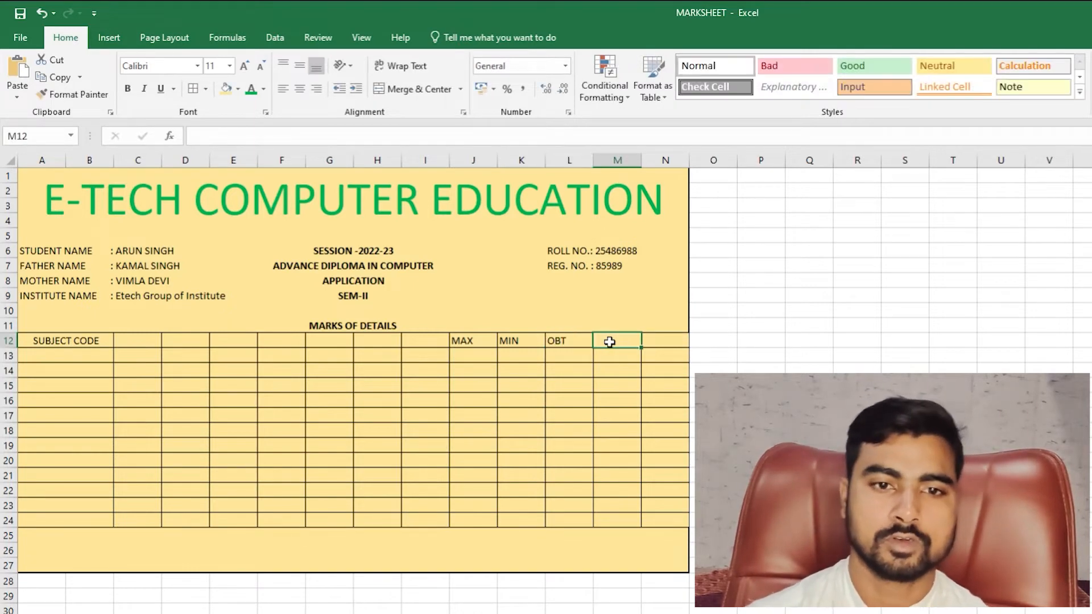
key(Left)
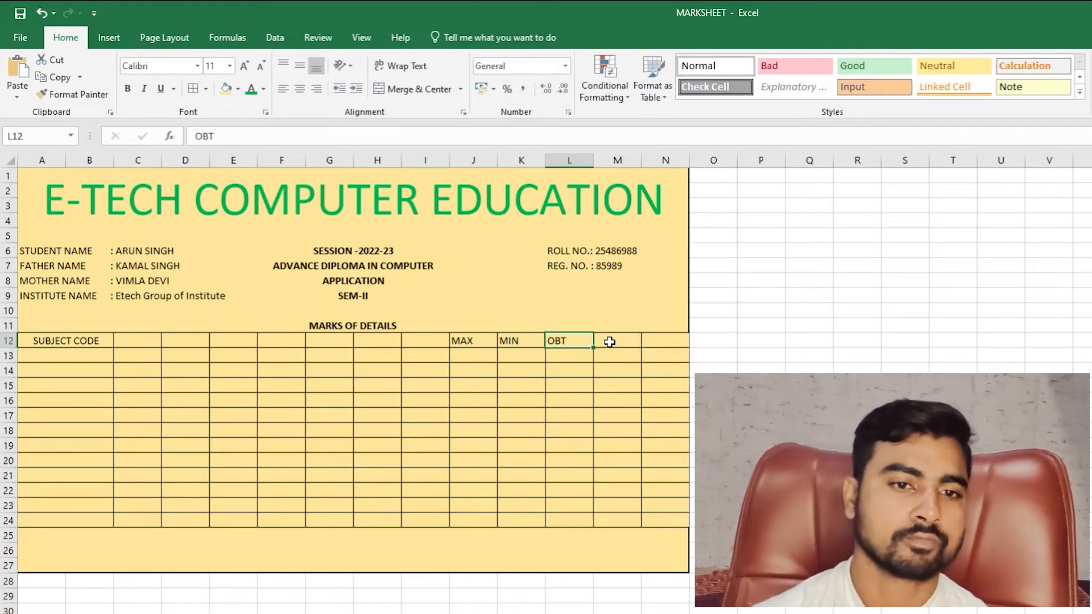
- Merge and centre C12:I12 and type the header 'NAME OF SUBJECT'S'
drag(142, 341, 424, 342)
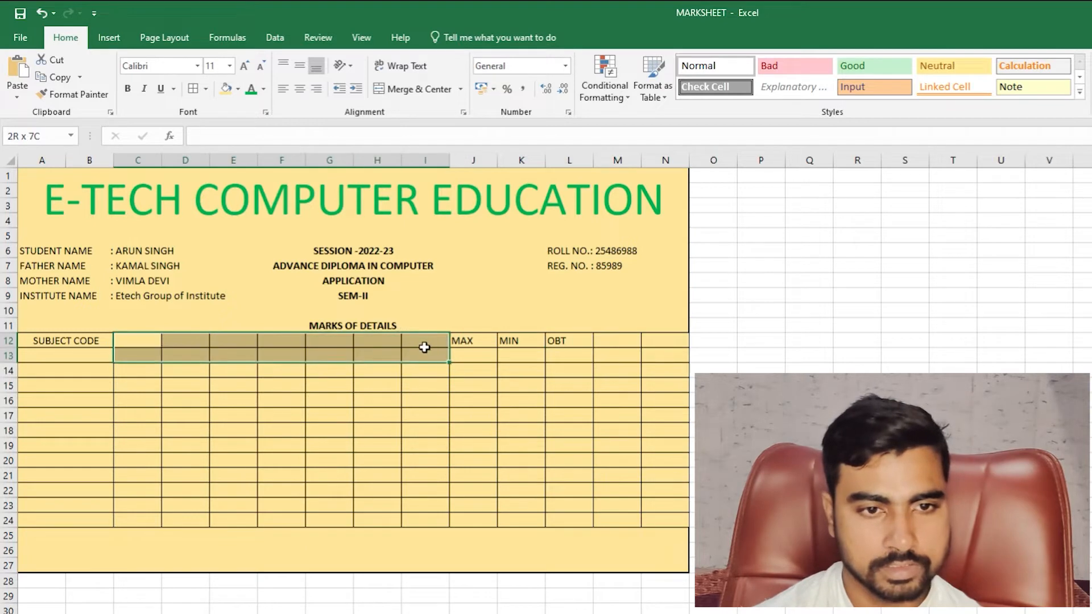
click(425, 88)
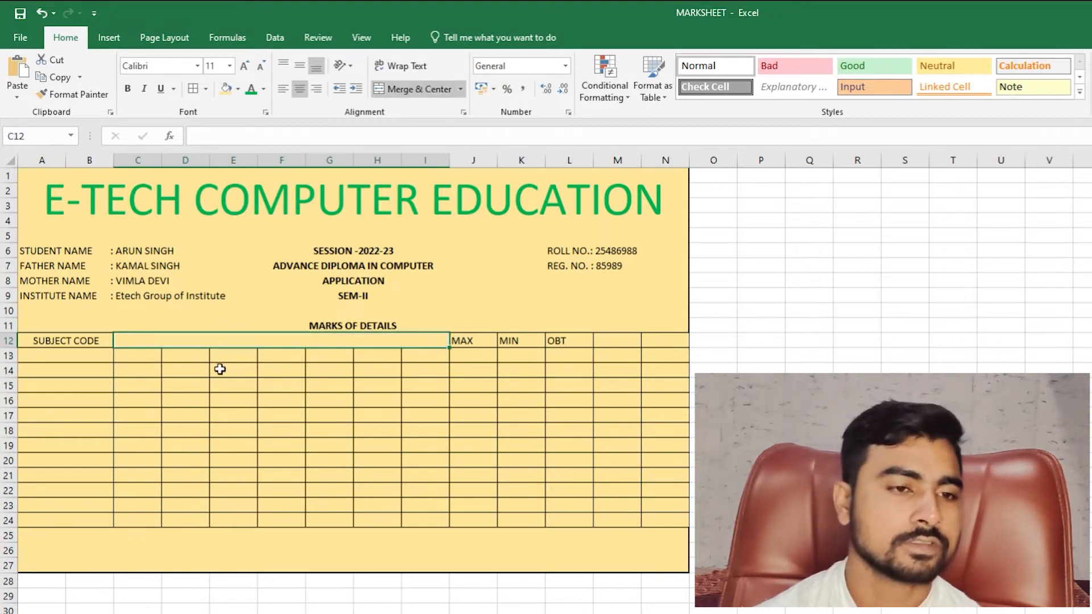
text(S)
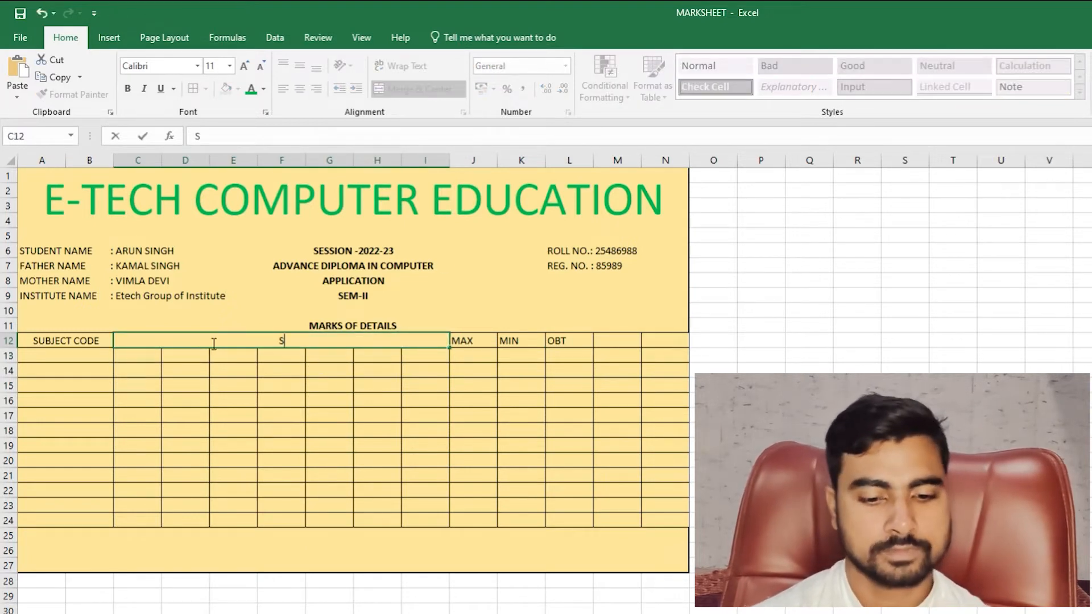
text(UBJ)
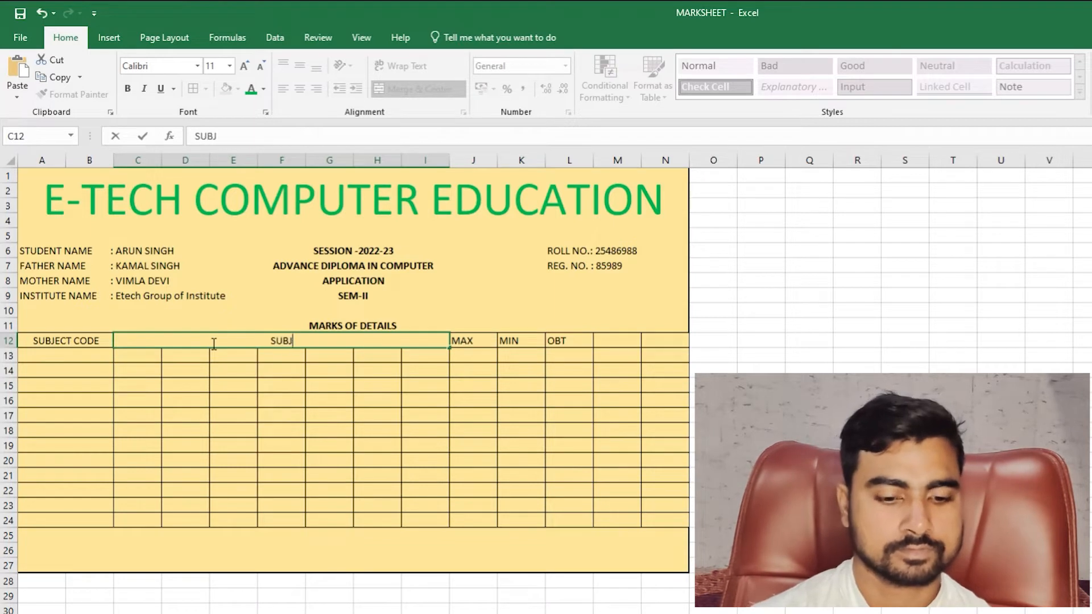
text(ECT)
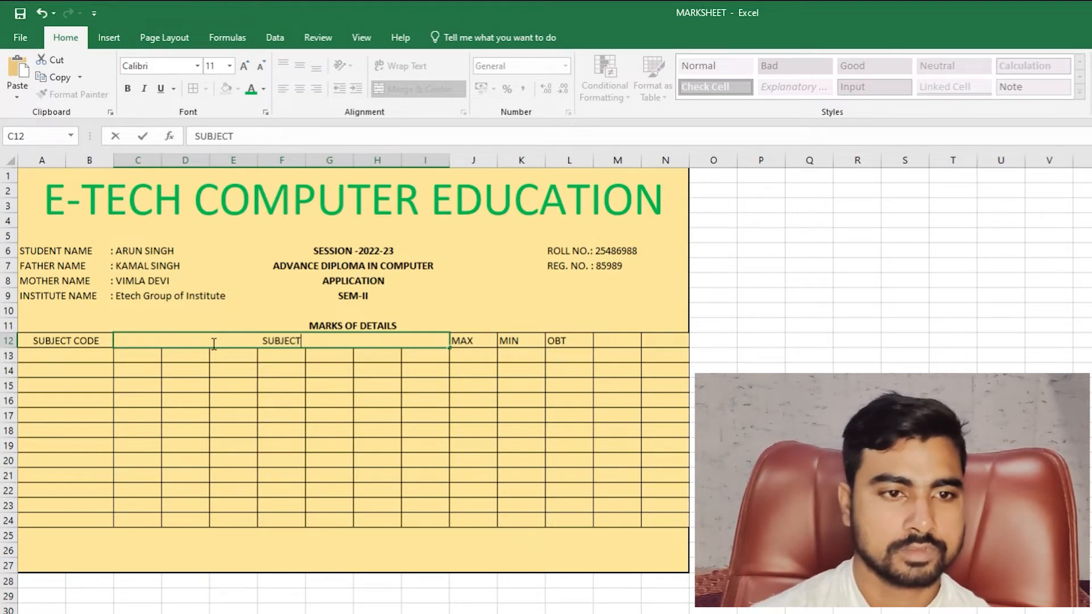
key(BackSpace)
key(BackSpace)
key(BackSpace)
key(BackSpace)
key(BackSpace)
key(BackSpace)
key(BackSpace)
text(NAME)
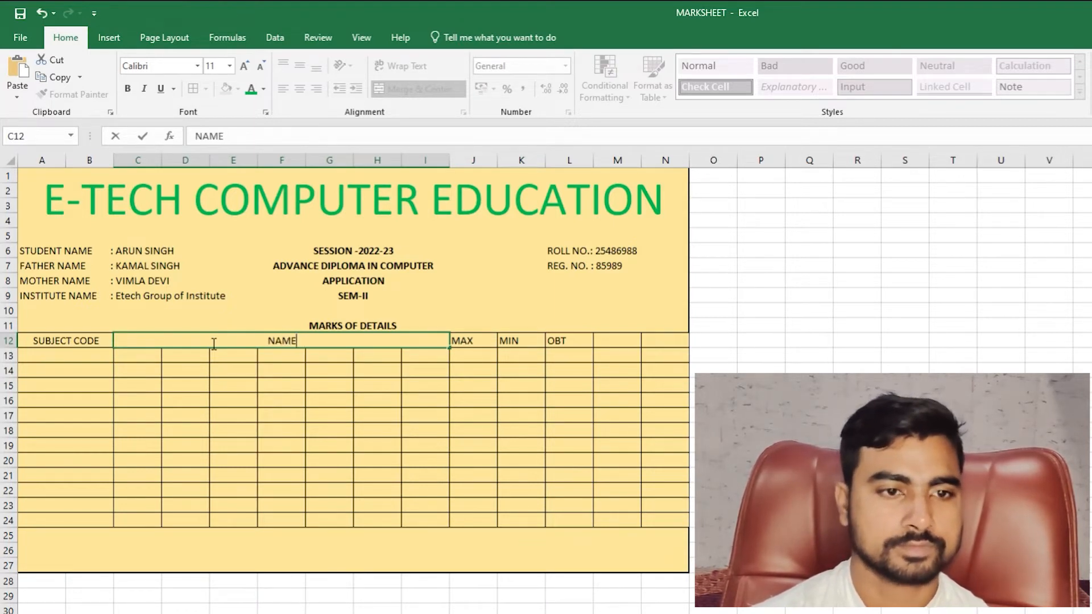
text( OF SUBJECTS)
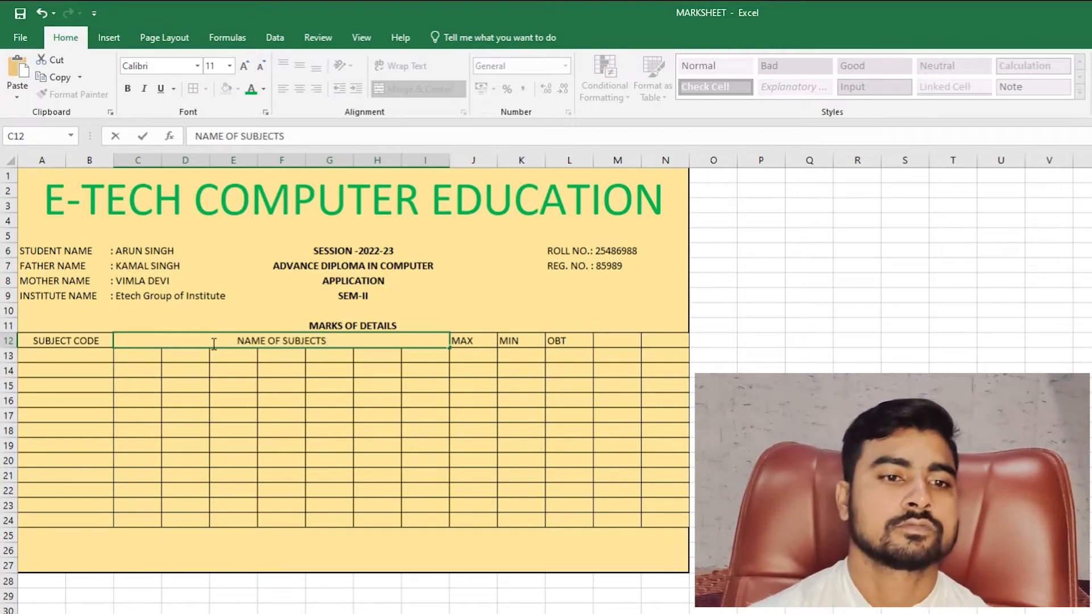
key(BackSpace)
text('S)
key(Return)
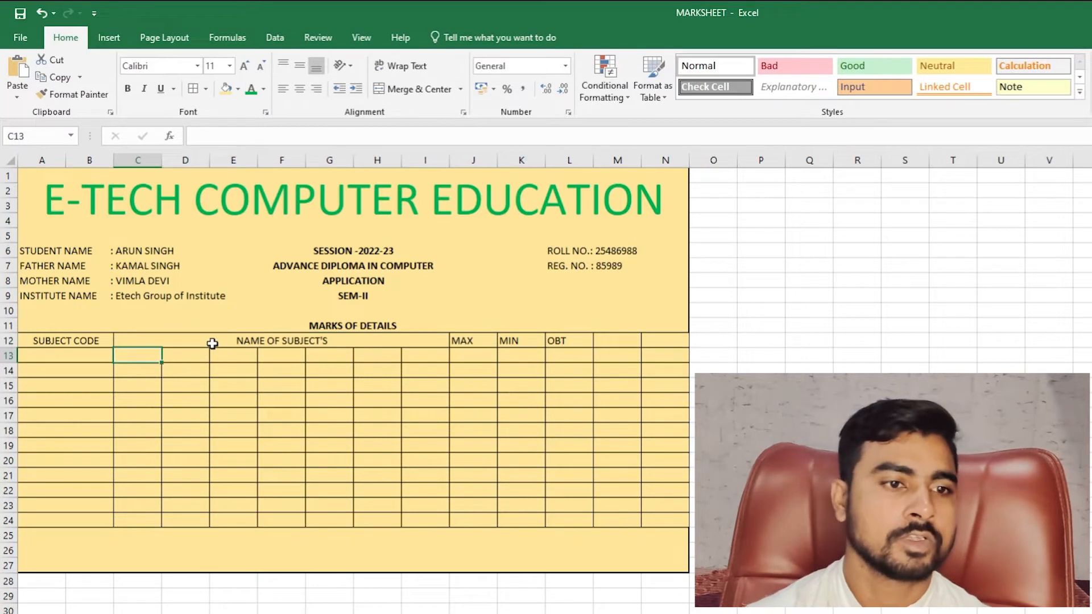
- Merge C13:I24 across so each subject-name row spans C to I
drag(148, 355, 440, 515)
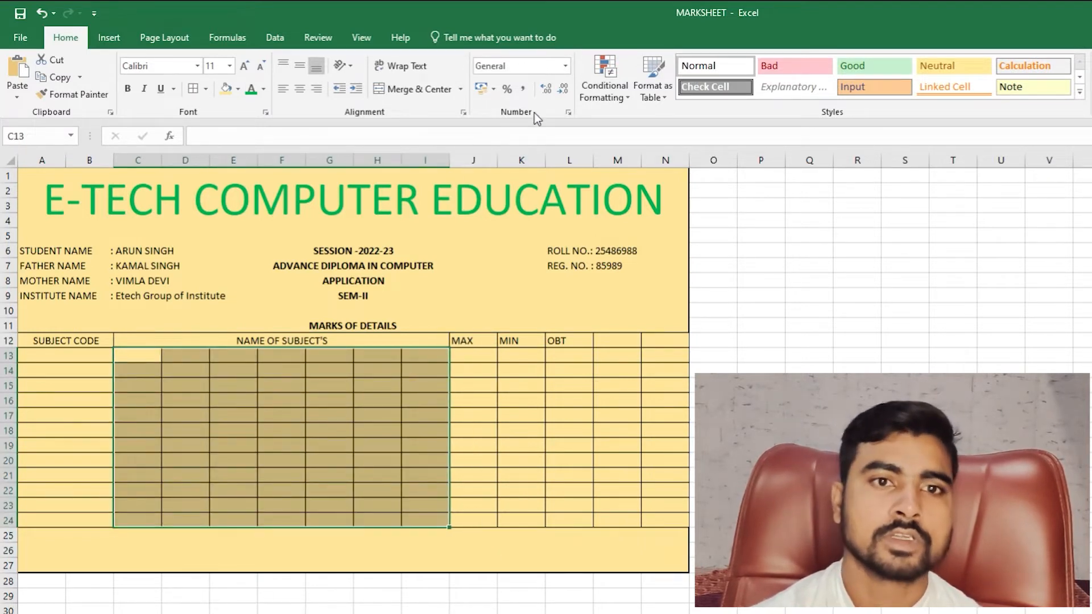
click(461, 89)
click(463, 125)
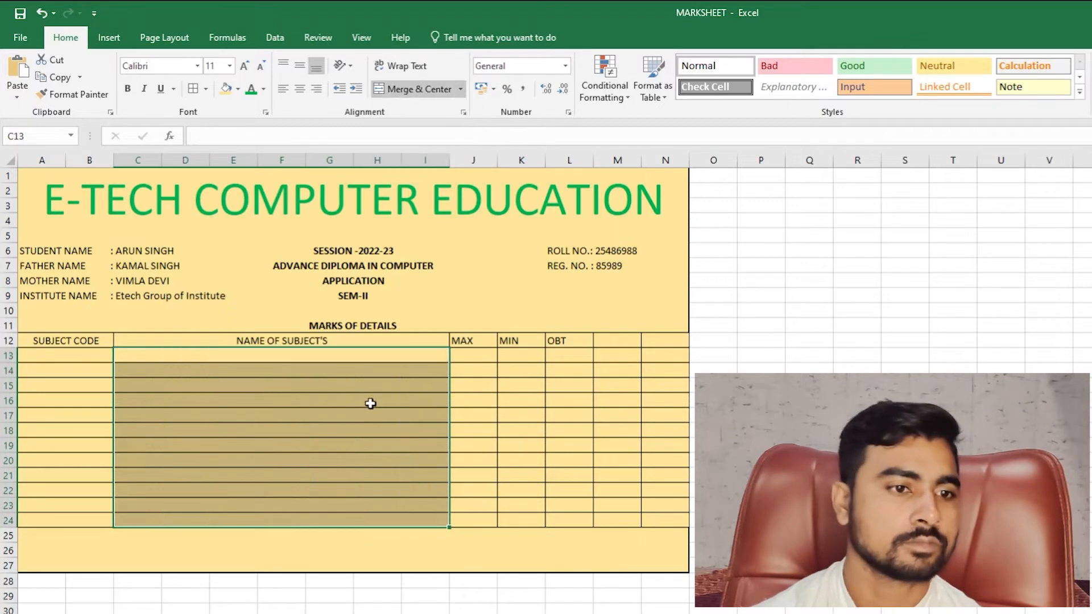
click(218, 397)
click(209, 358)
drag(250, 362, 257, 403)
click(259, 435)
key(ctrl+z)
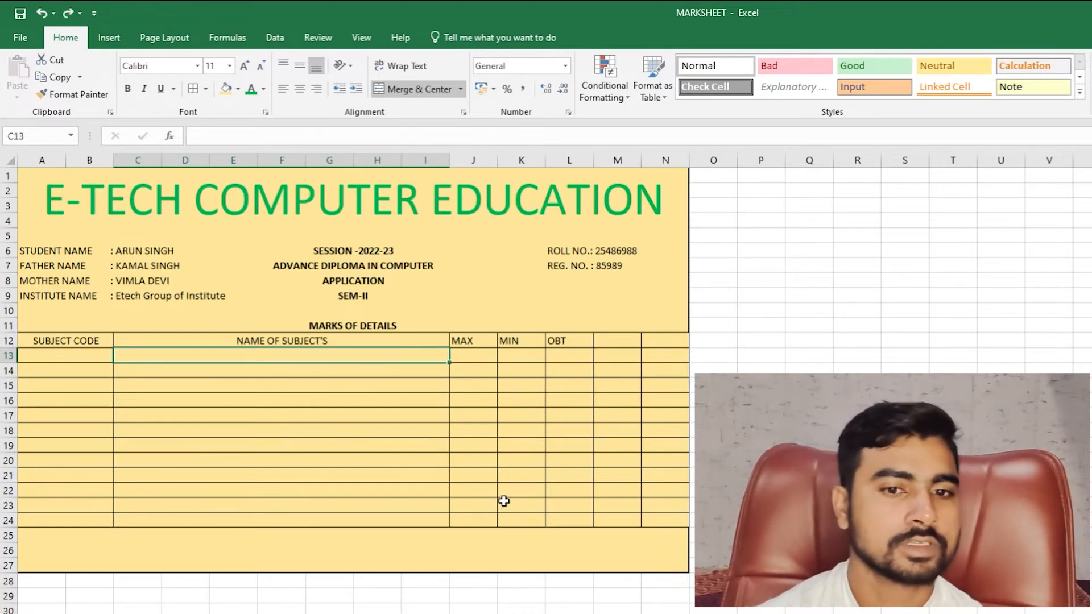
- Delete rows 20 to 23 to leave seven mark rows
click(92, 354)
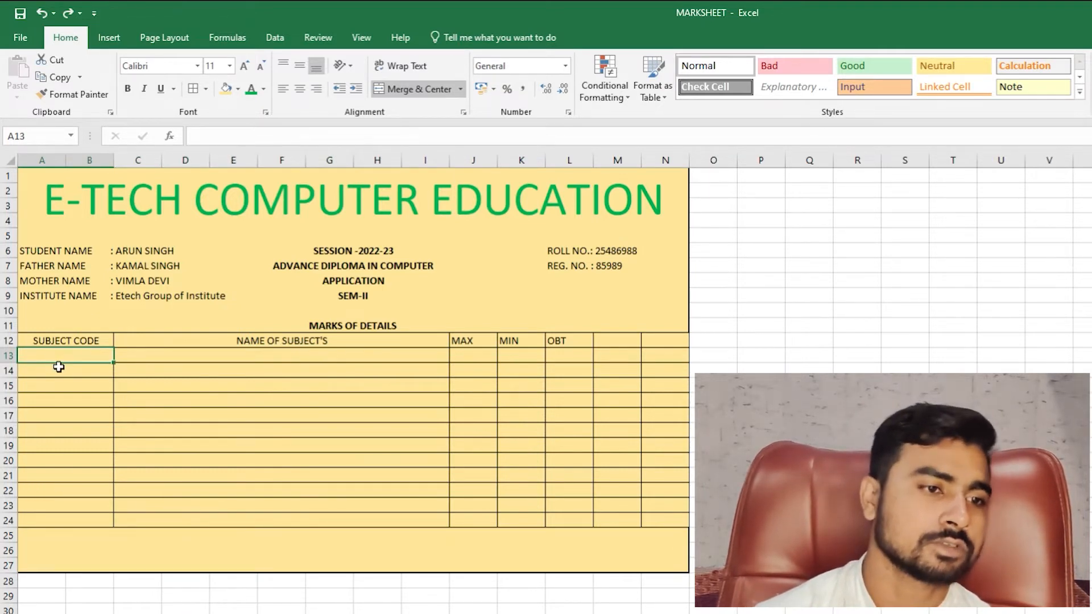
click(58, 367)
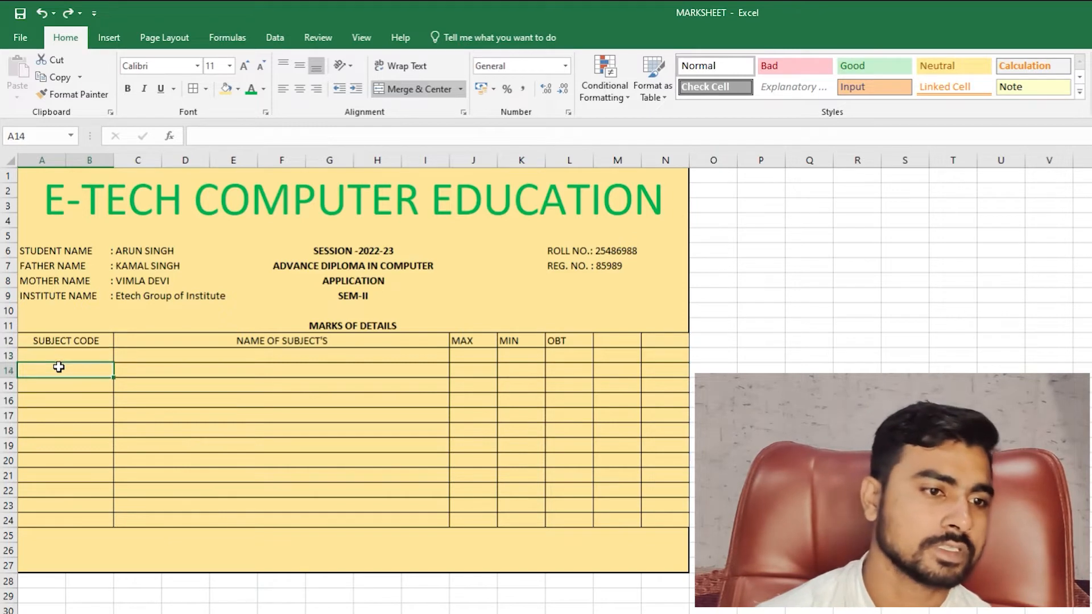
key(Down)
key(Down)
key(Down)
key(Down)
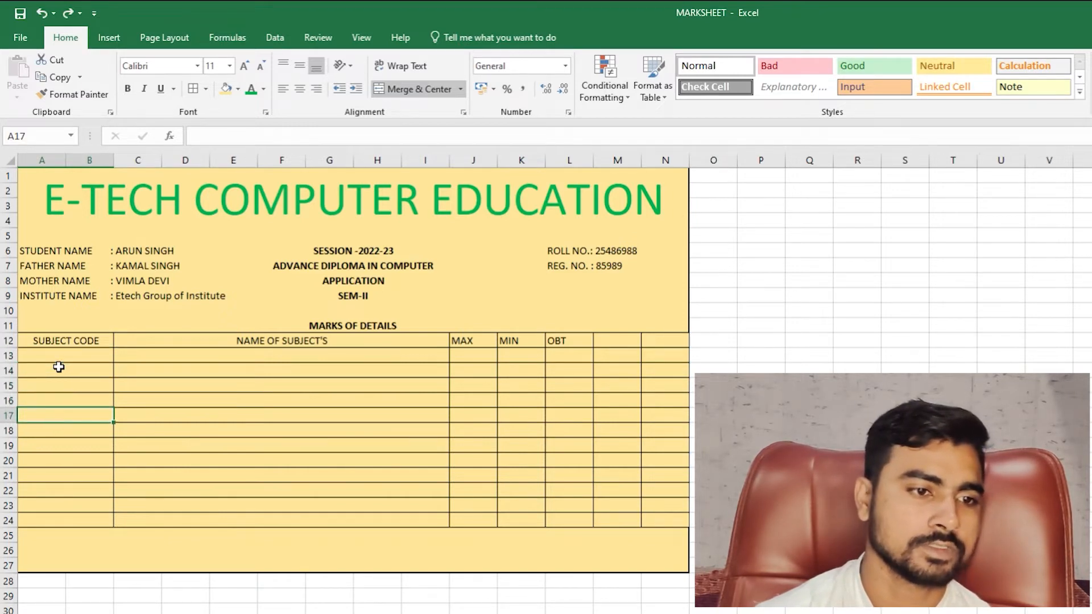
key(Down)
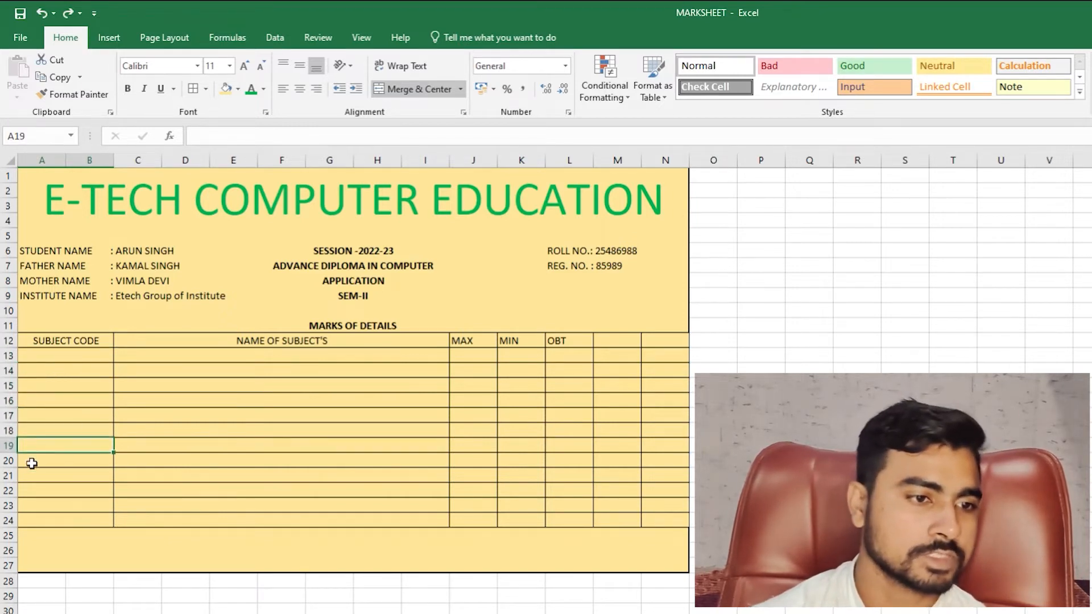
drag(4, 462, 7, 509)
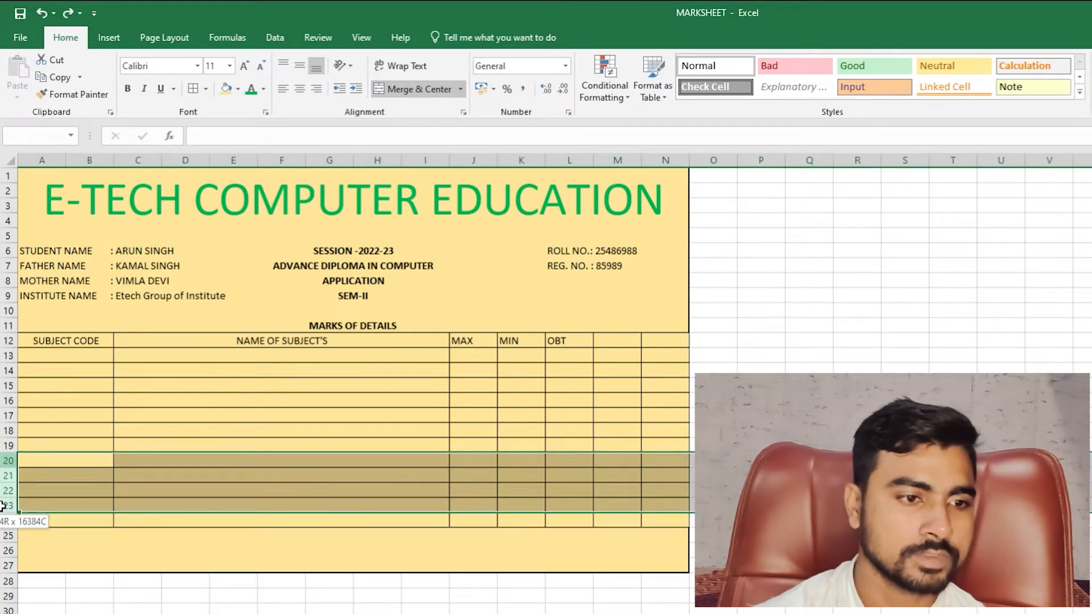
key(ctrl+minus)
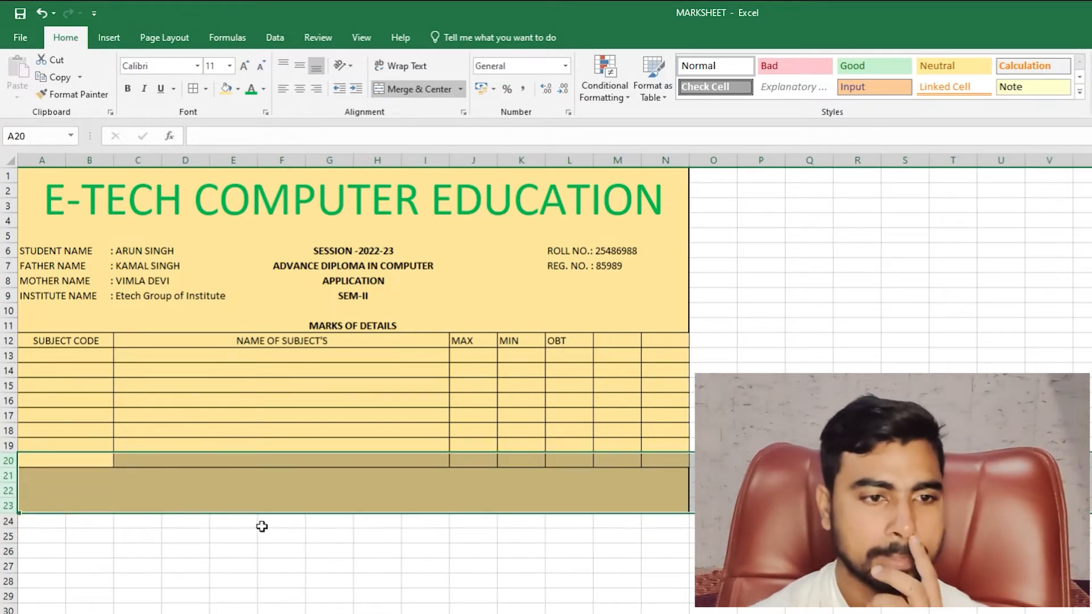
click(239, 475)
- Merge A20:N23 into one block below the grid
drag(75, 467, 653, 495)
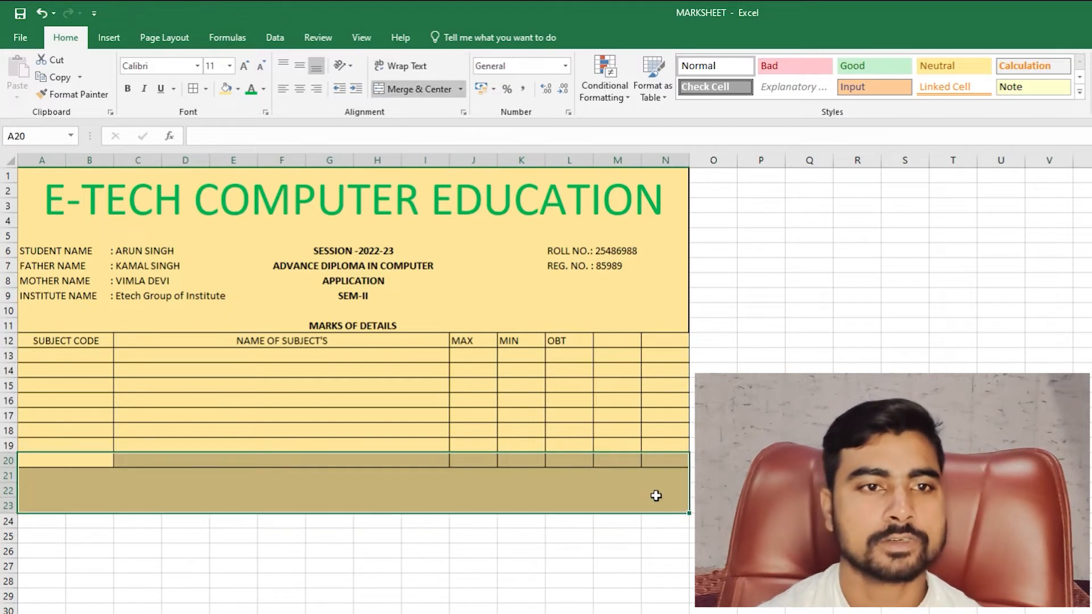
click(407, 91)
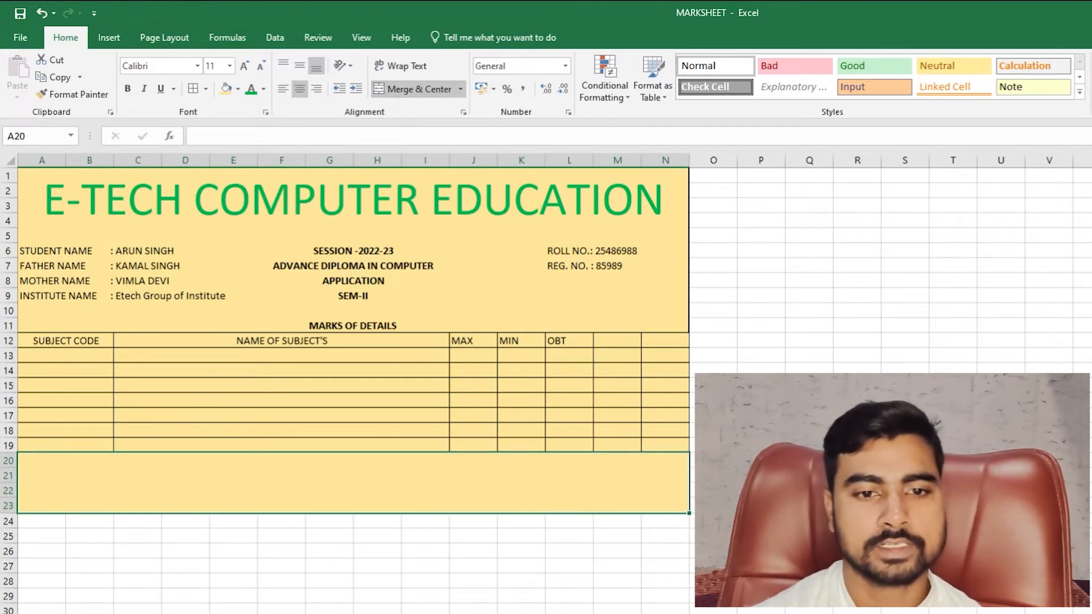
click(692, 580)
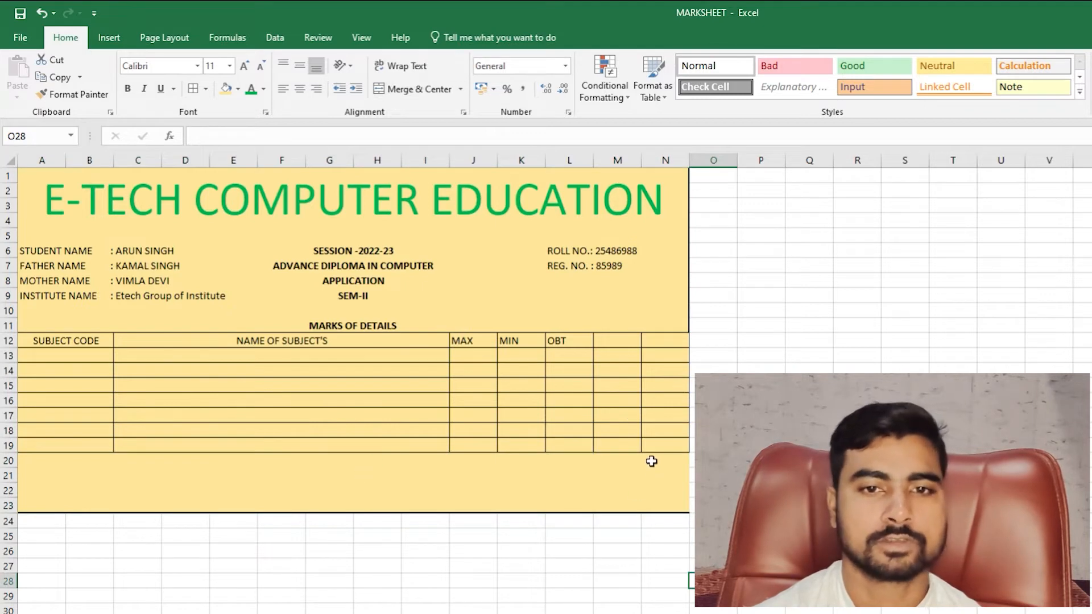
- Apply Thick Outside Borders around the range A1:N23
drag(61, 174, 592, 503)
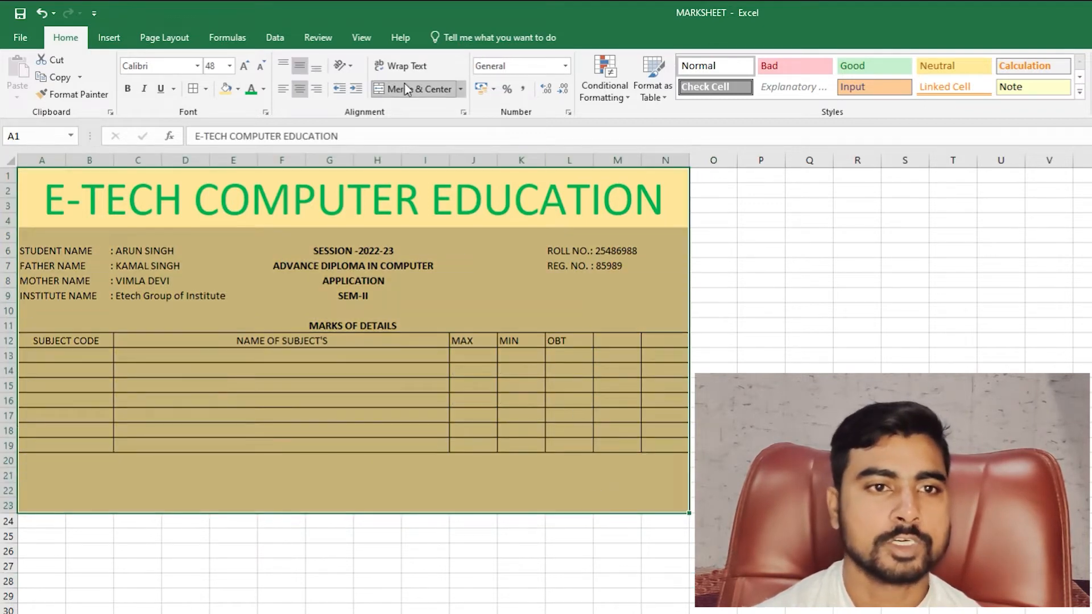
click(205, 89)
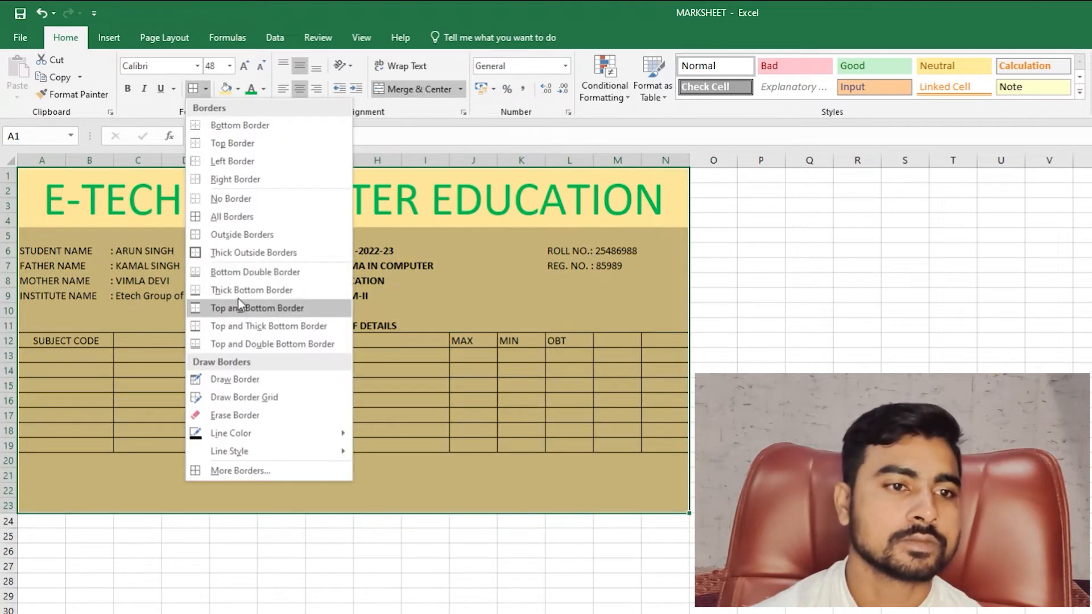
click(244, 258)
click(809, 522)
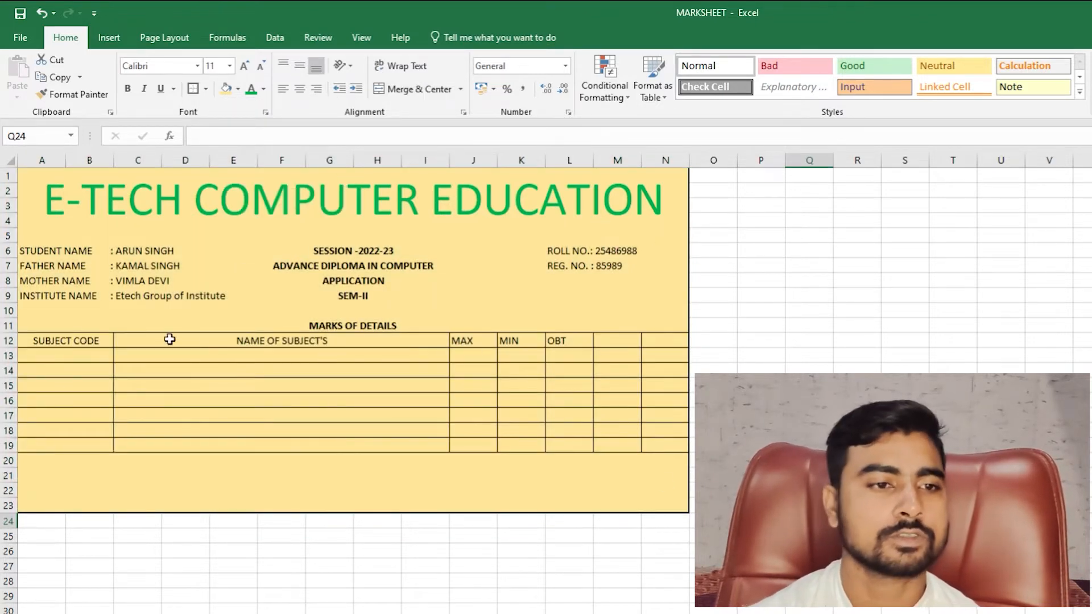
- Make the A12:N12 header row bold and middle-aligned with a green fill
drag(51, 340, 663, 340)
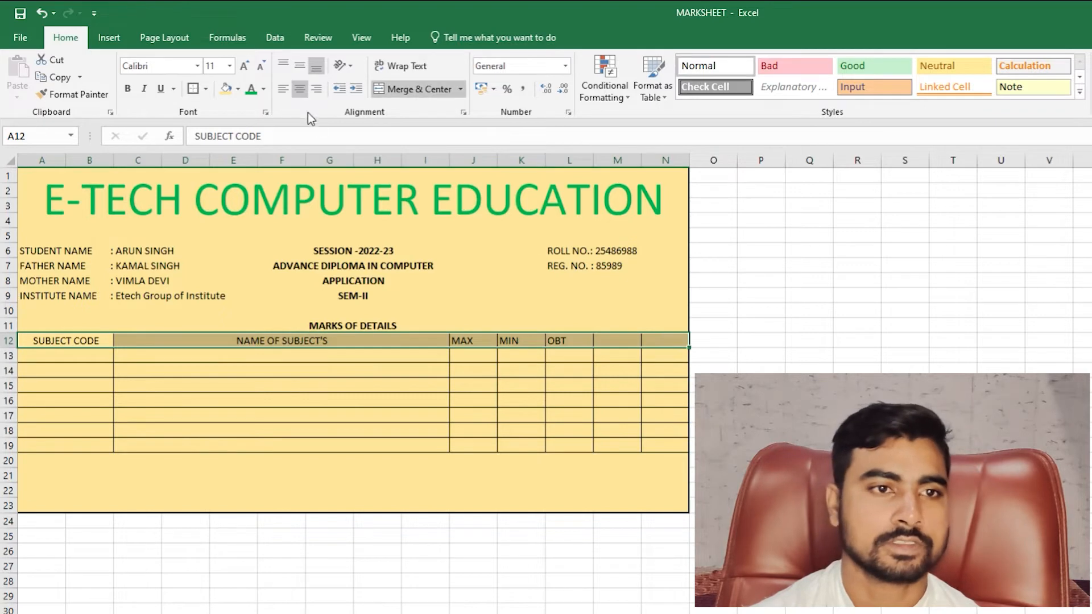
click(299, 72)
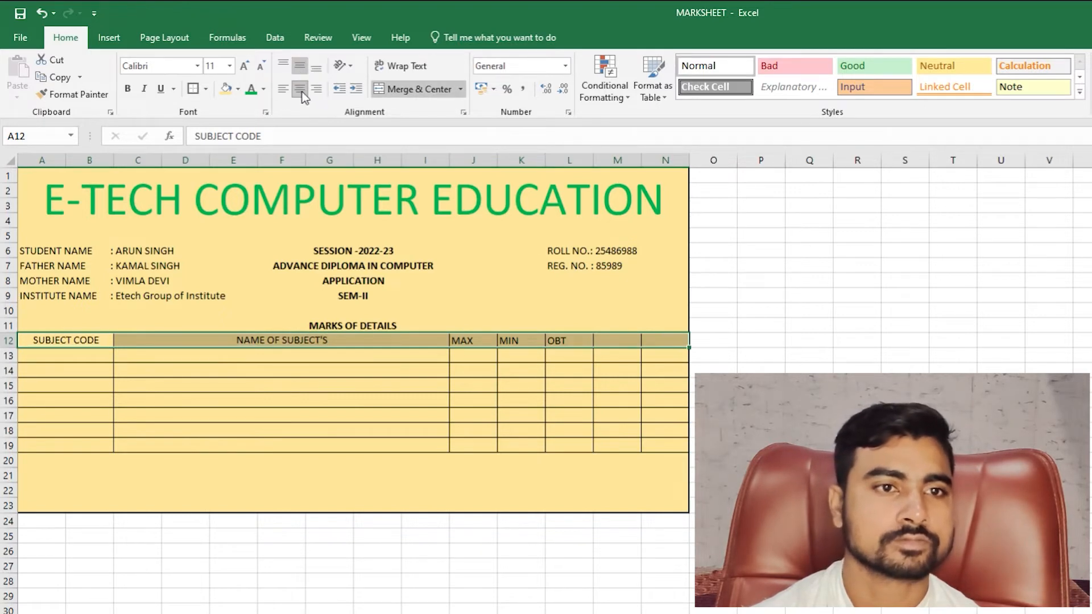
click(133, 89)
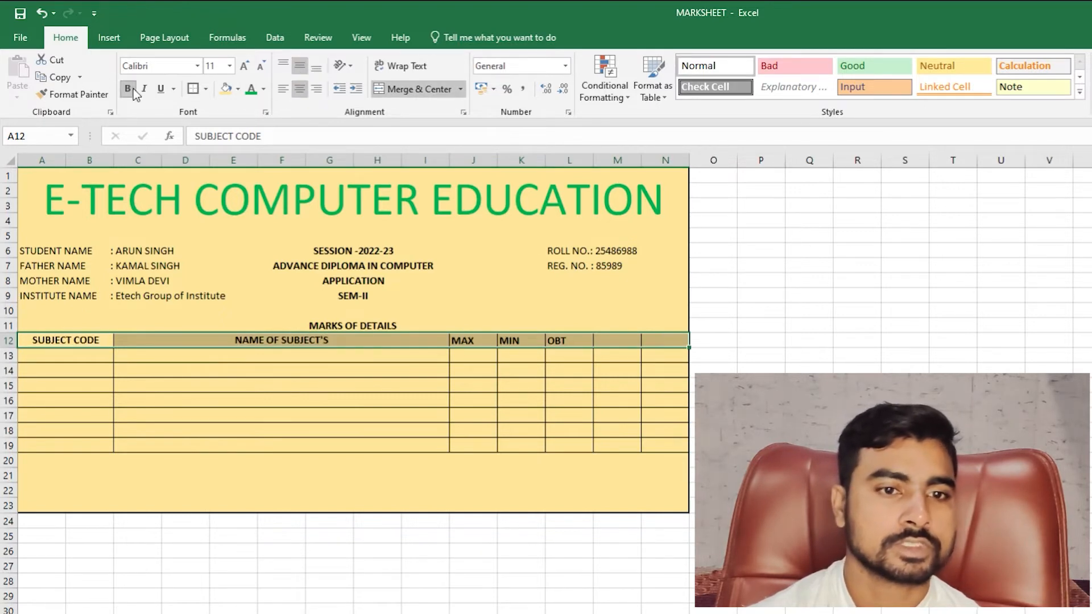
click(264, 89)
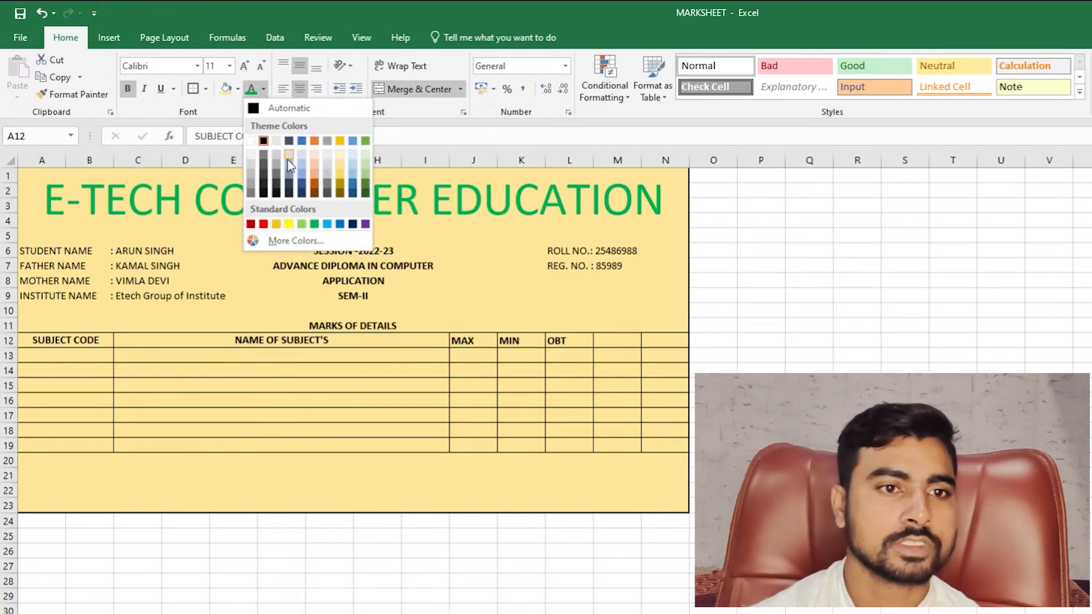
click(238, 89)
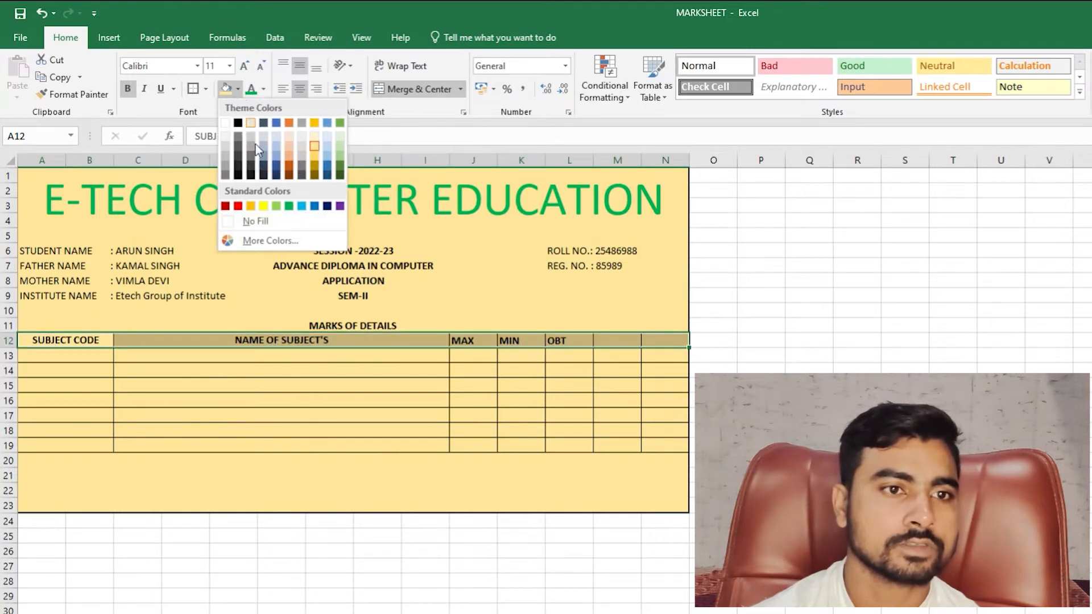
click(340, 162)
click(473, 400)
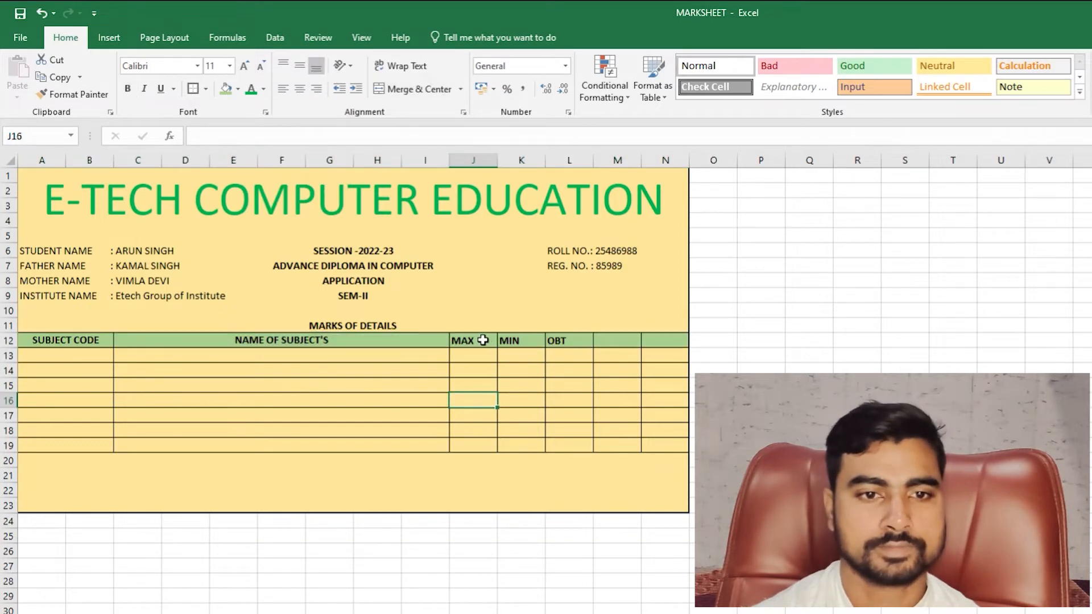
- Centre the MAX, MIN and OBT headers in J12:L12
drag(483, 340, 569, 340)
click(299, 88)
click(497, 403)
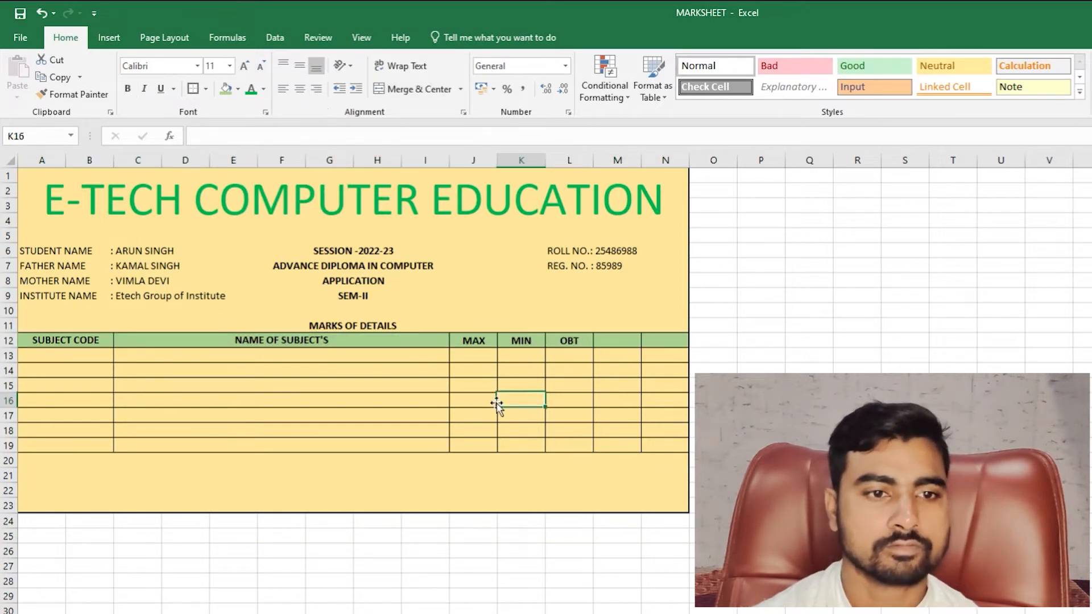
- Select the empty header cells M12:N12 and check the cells below them
click(613, 340)
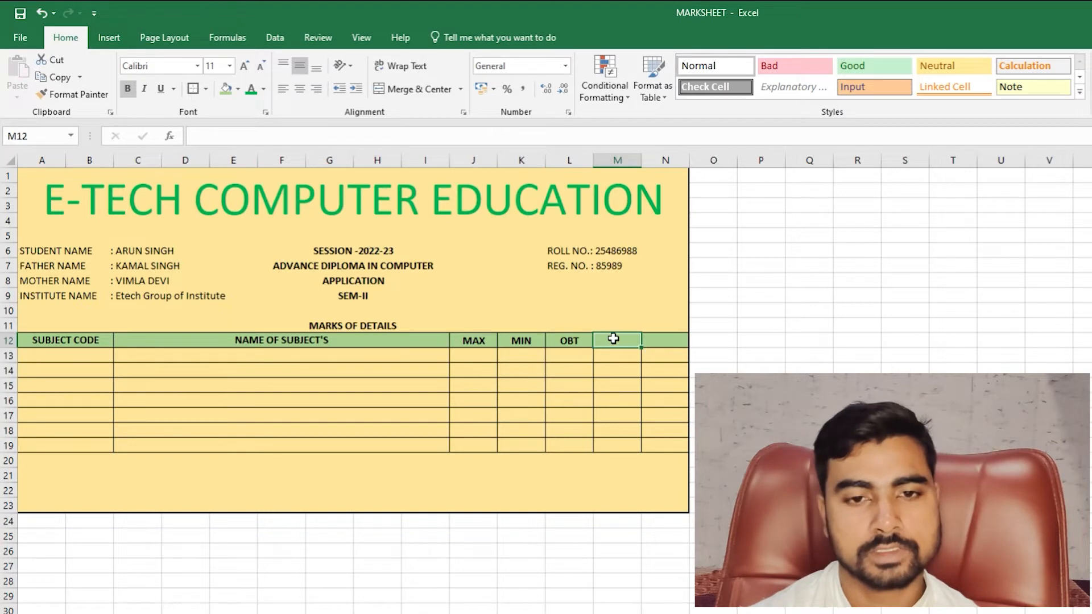
drag(613, 339, 657, 337)
click(654, 383)
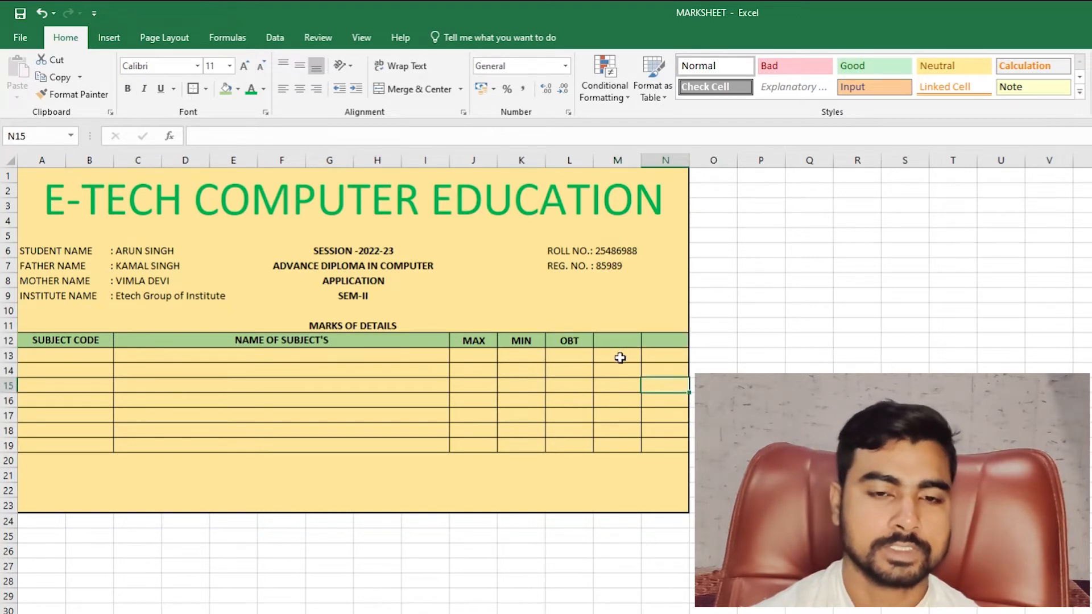
click(620, 357)
click(622, 343)
click(622, 355)
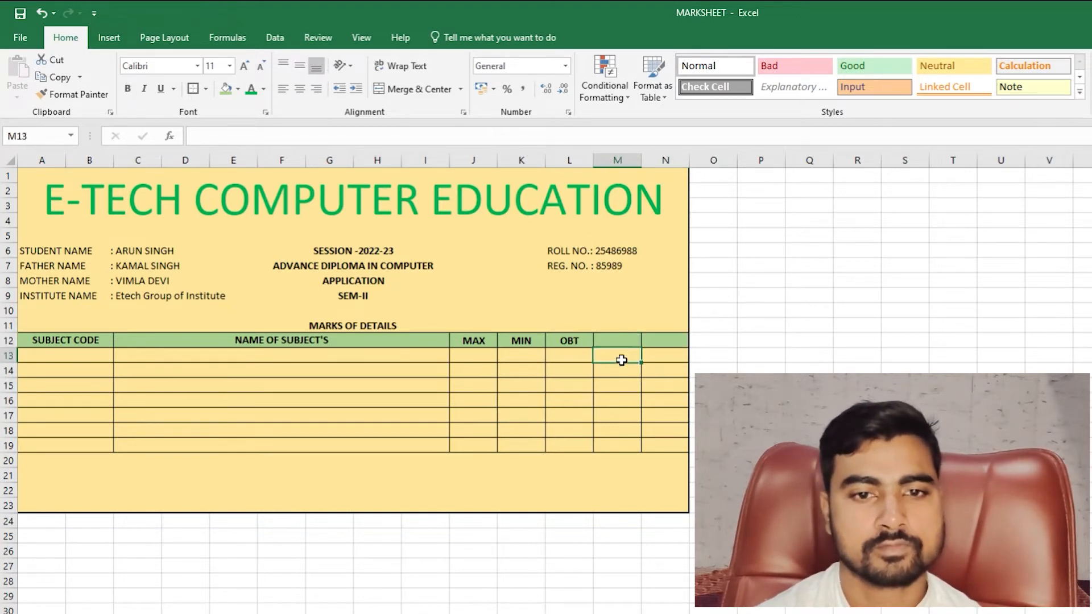
click(71, 351)
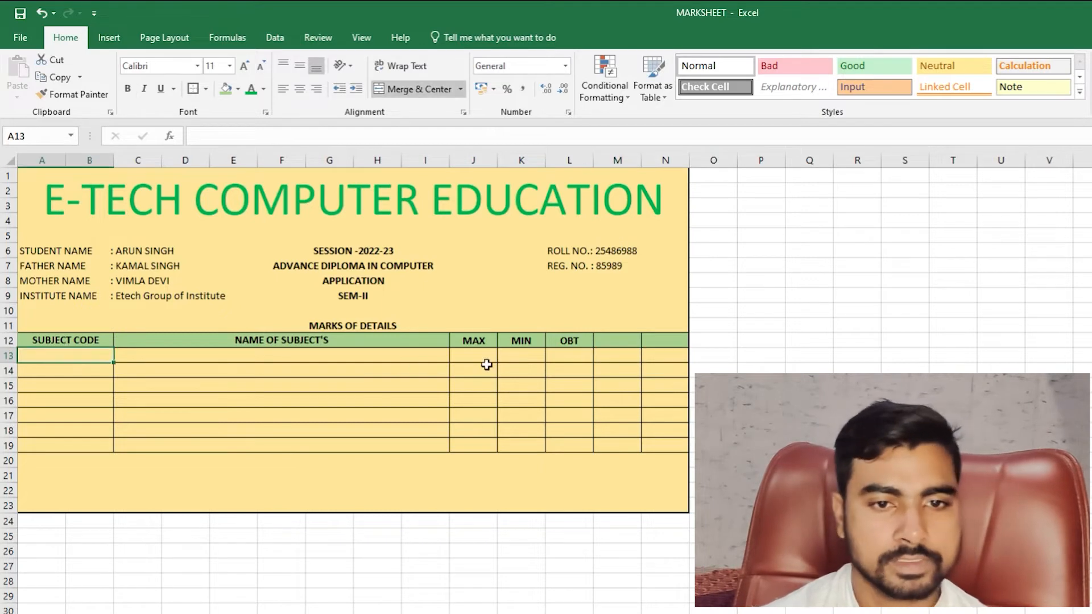
- Enter the labels TOTAL in M13 and % in N13
click(602, 355)
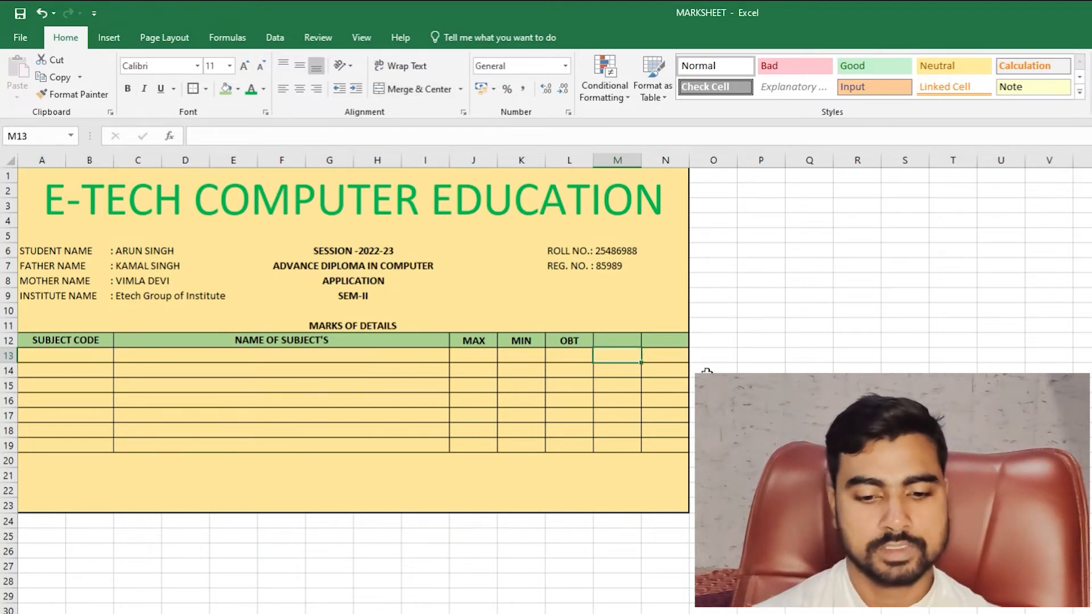
text(TOTAL)
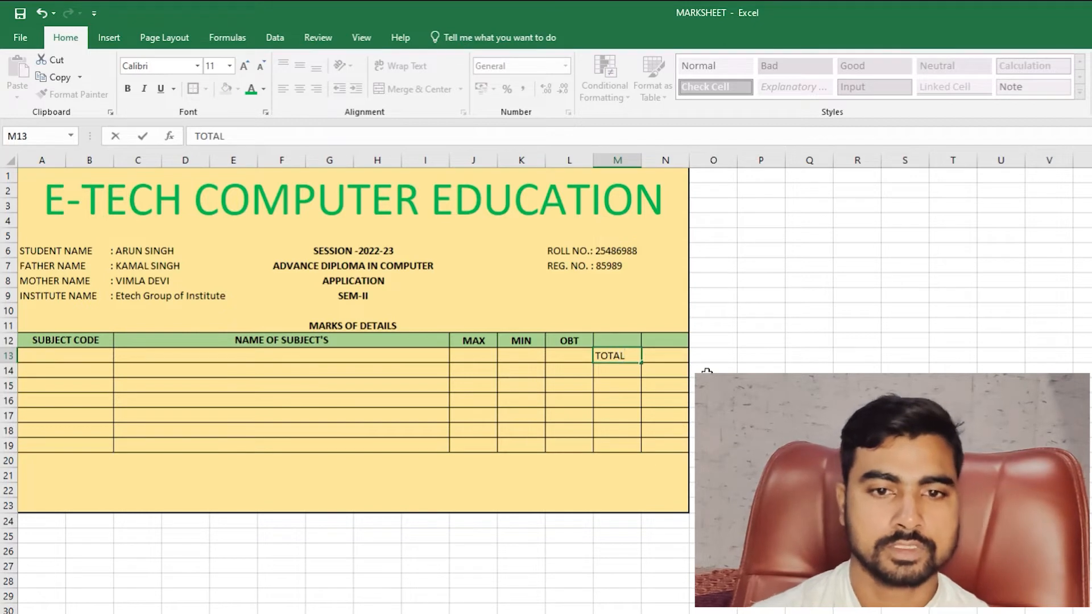
key(Tab)
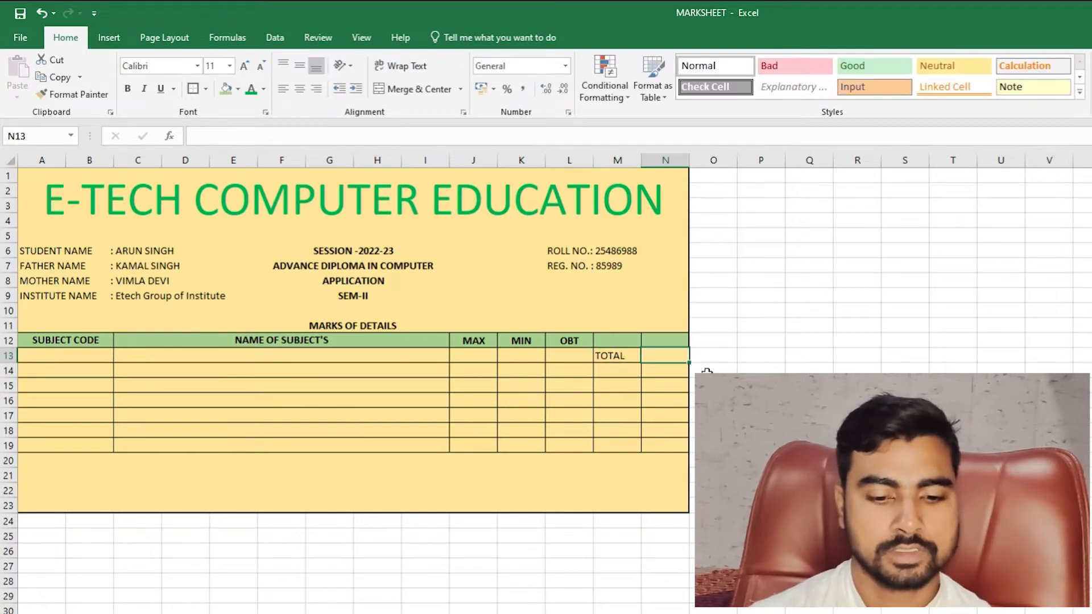
text(%)
key(Down)
- Merge M14:M15 and N14:N15 into value cells under TOTAL and %
key(Left)
key(Down)
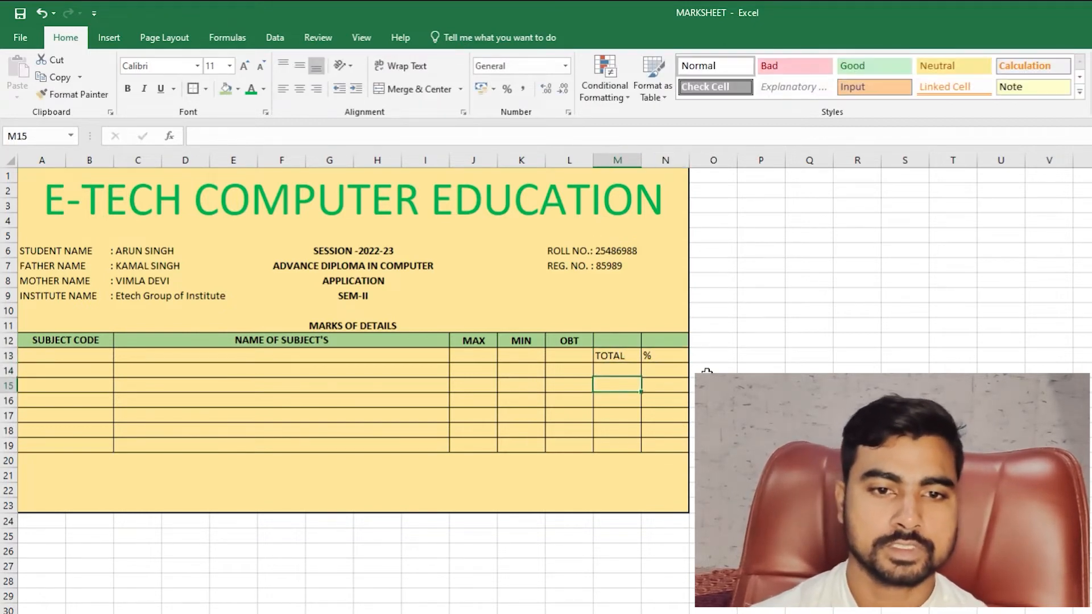
key(Up)
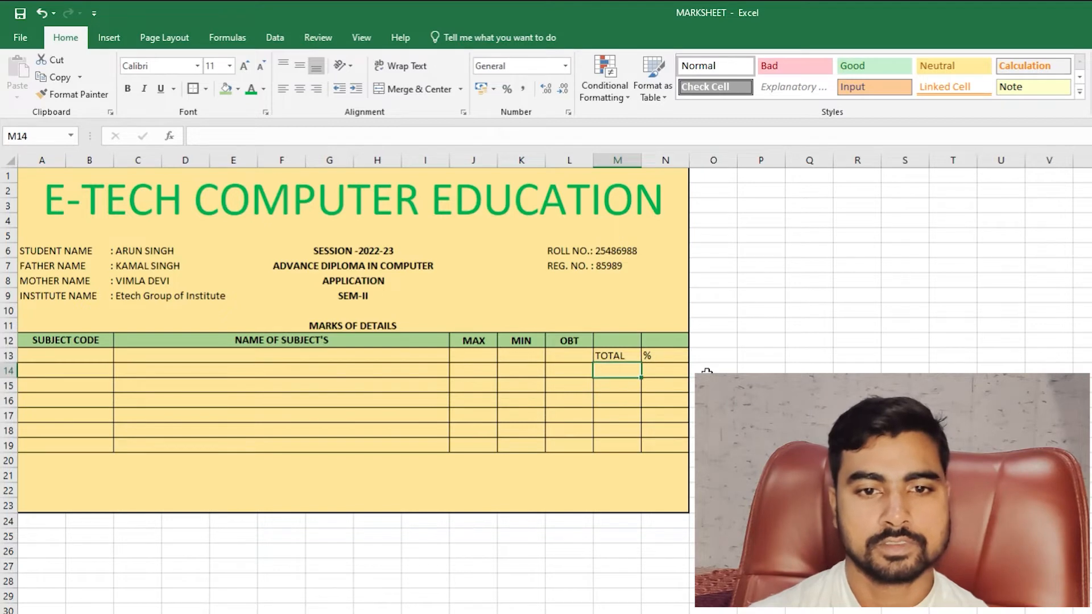
key(shift+Down)
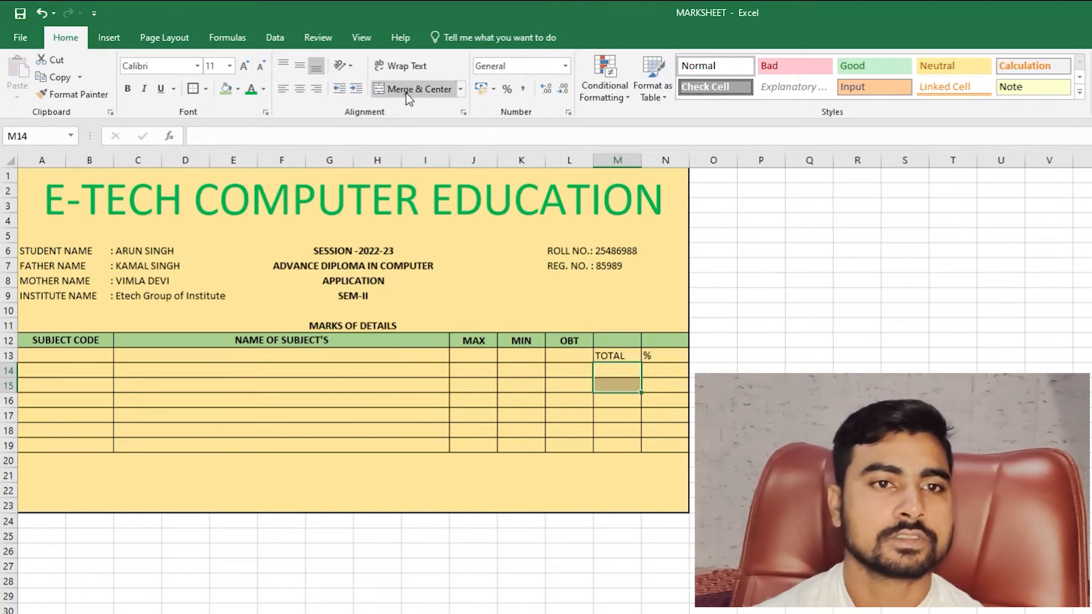
click(407, 90)
drag(668, 367, 669, 382)
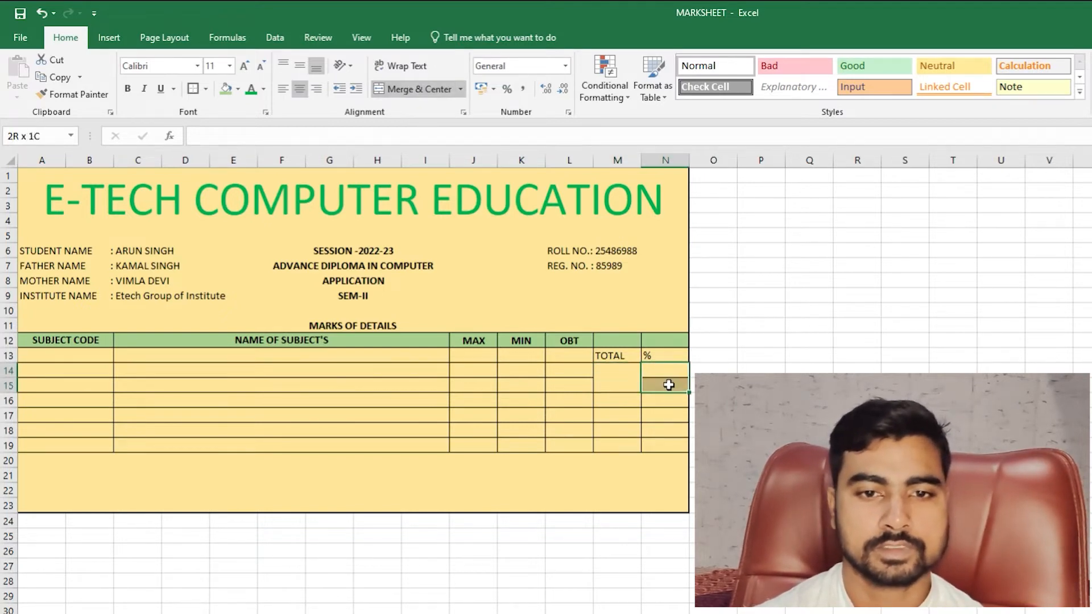
click(407, 90)
- Add trial DIVISION and GRADE labels in row 16, then undo them
click(629, 398)
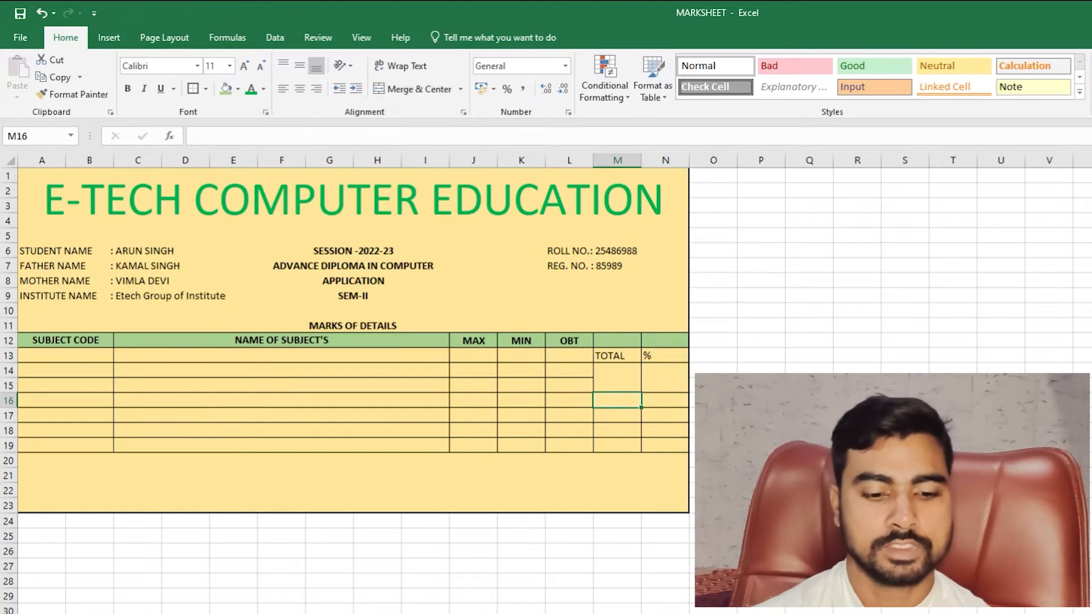
text(DIVISION)
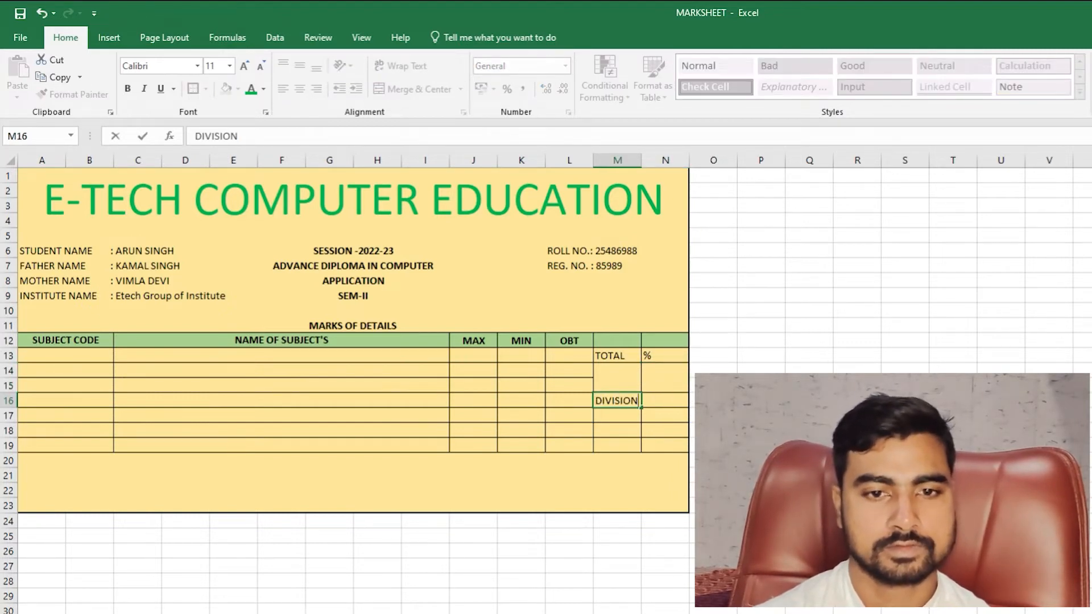
key(Return)
key(Right)
key(Up)
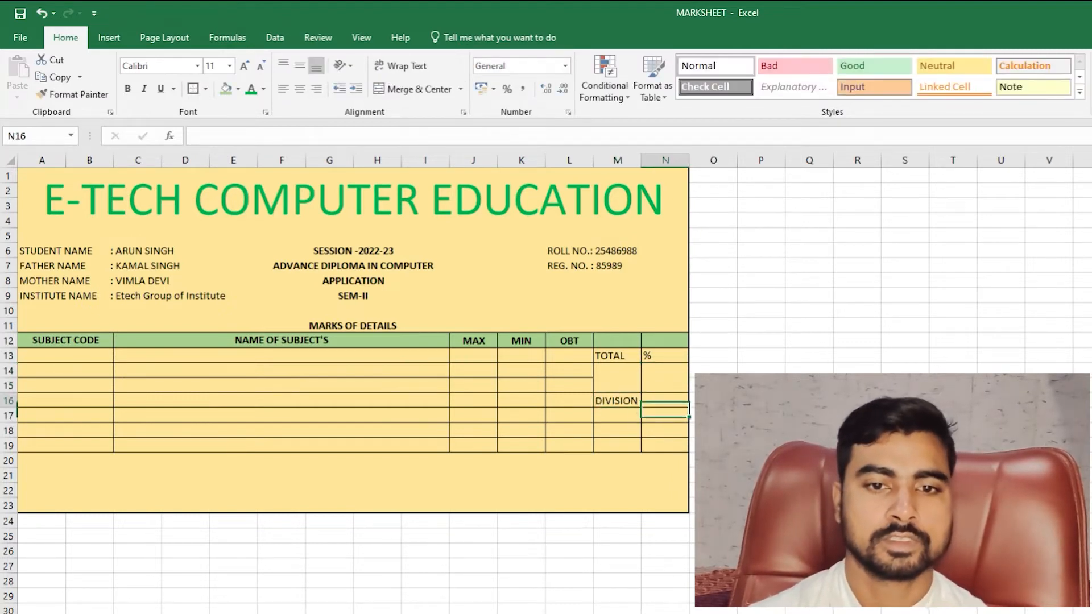
text(GRADE)
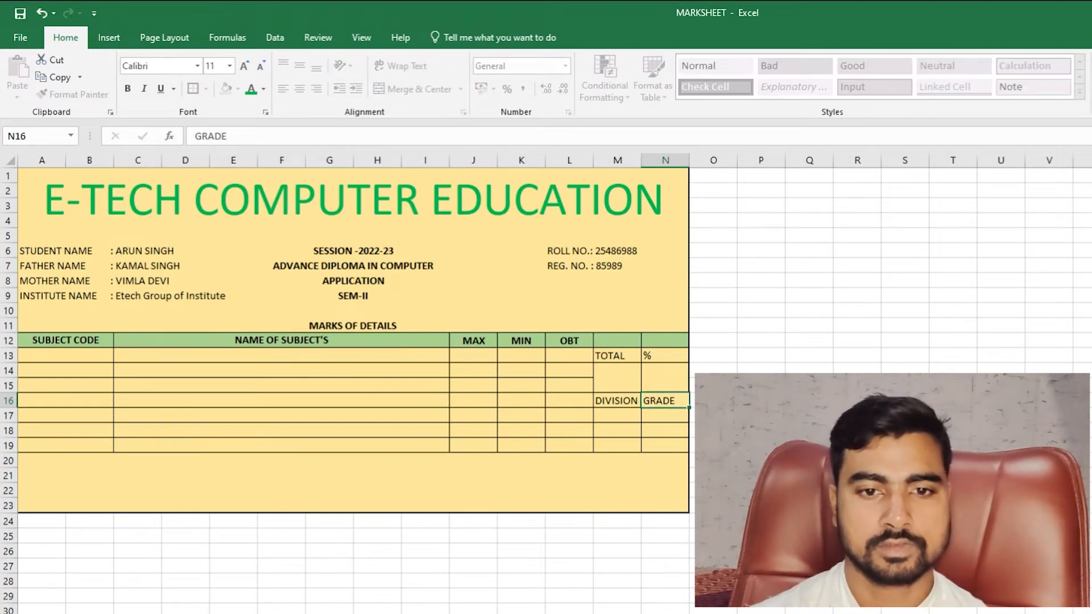
key(Return)
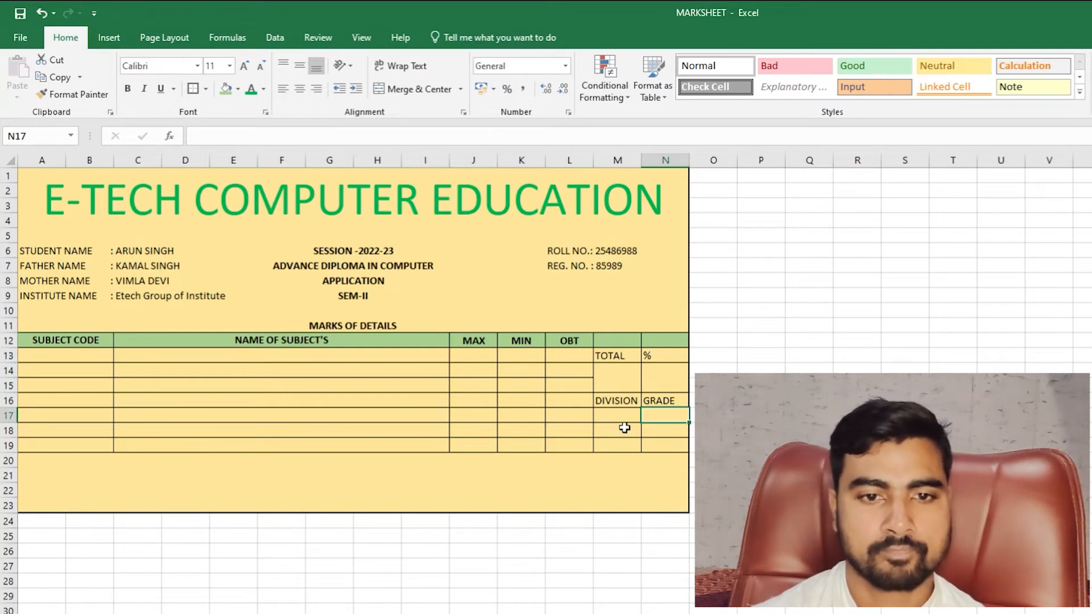
key(ctrl+z)
key(ctrl+z)
key(ctrl+z)
key(ctrl+z)
key(ctrl+z)
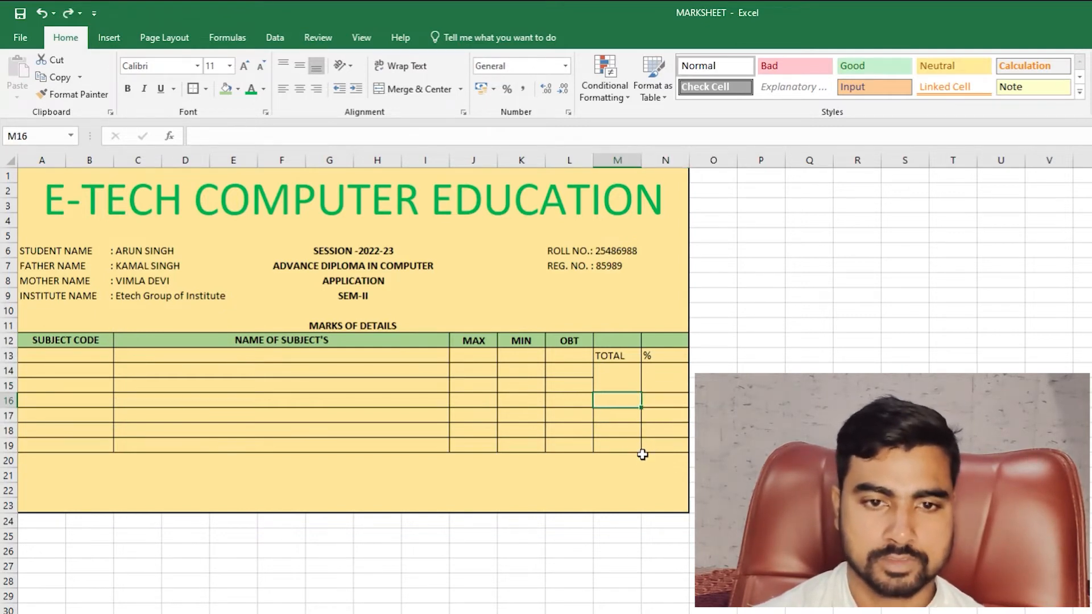
- Merge M12:N12 with the heading RESULT and merge M13:N13 beneath it
key(ctrl+z)
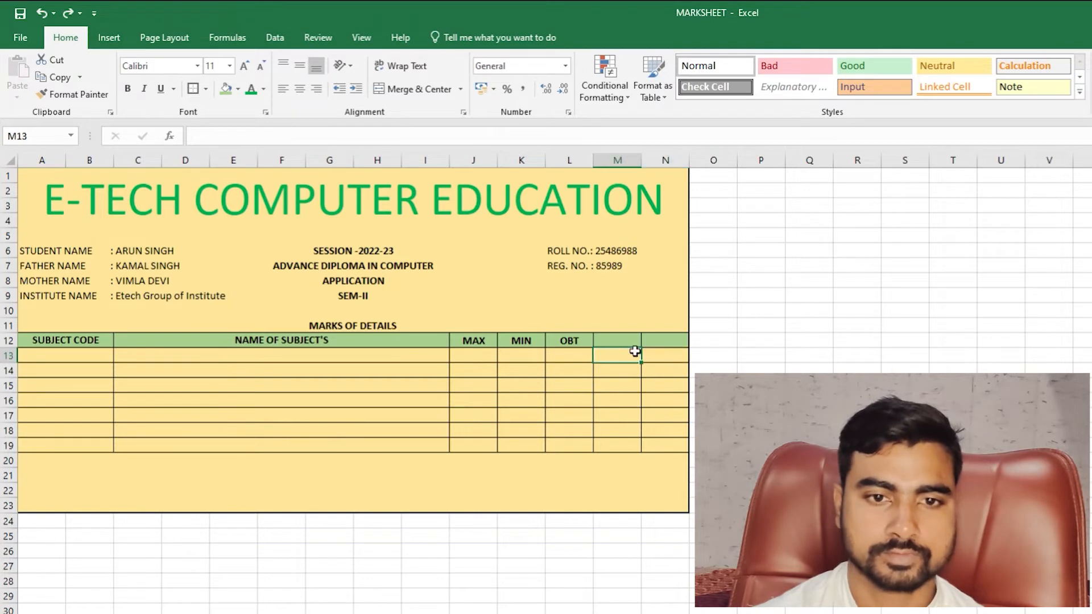
drag(618, 344, 647, 342)
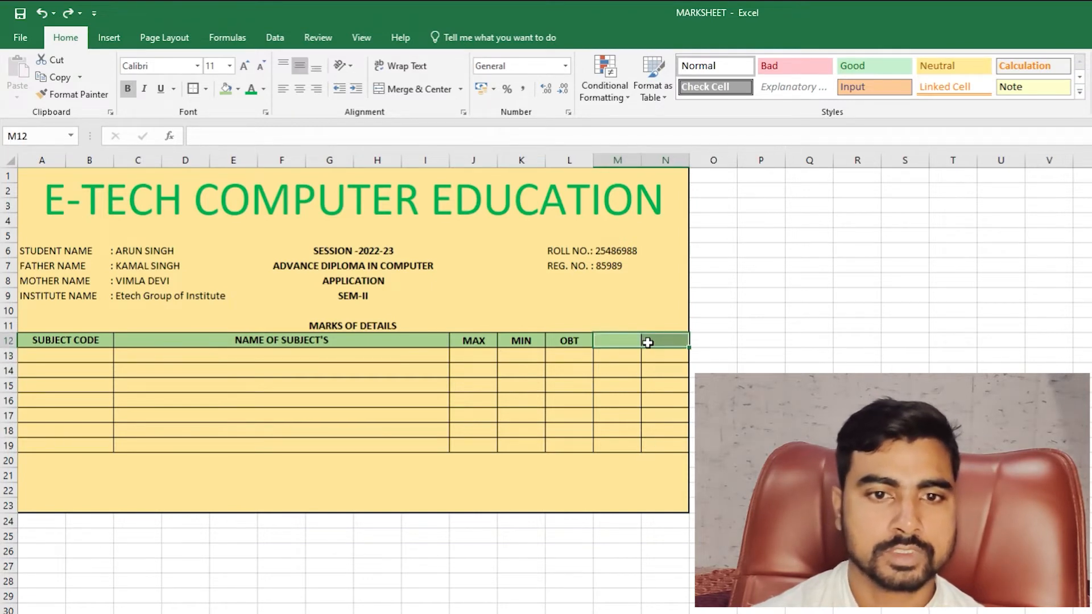
click(425, 93)
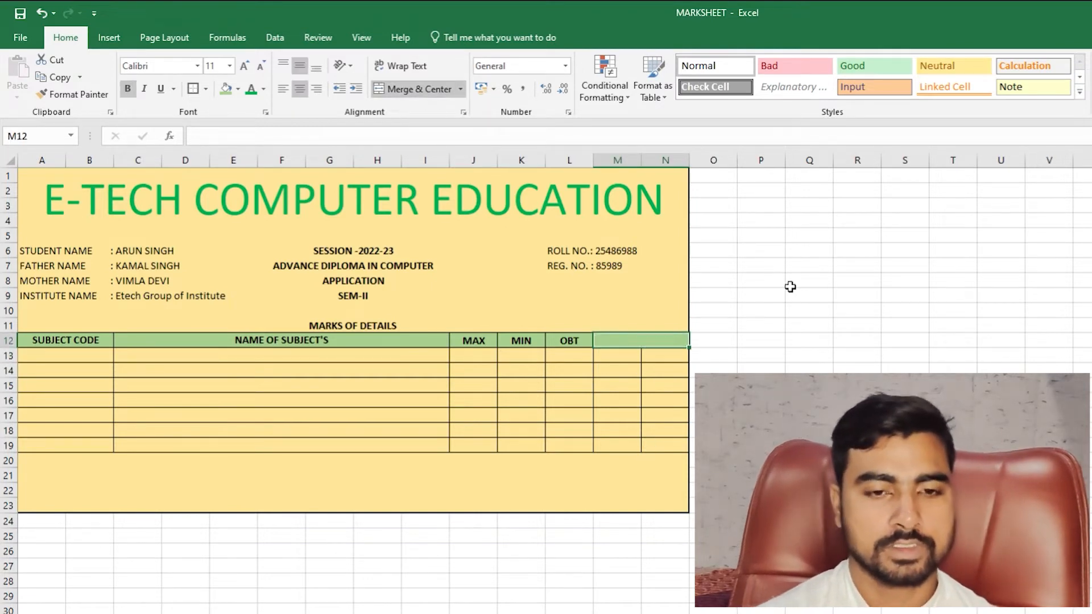
text(RESU)
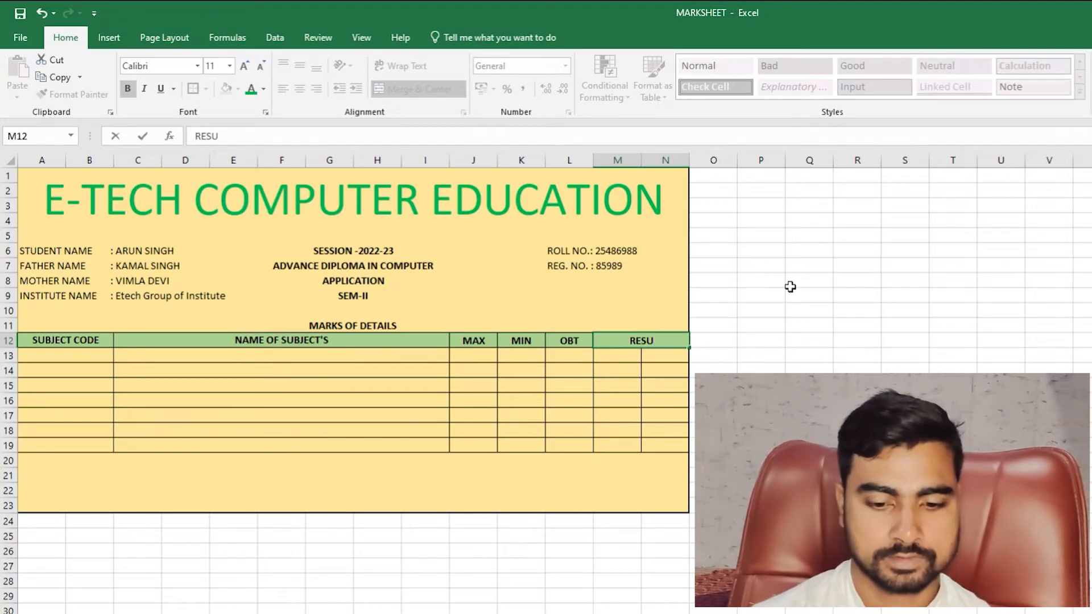
text(LT)
key(Return)
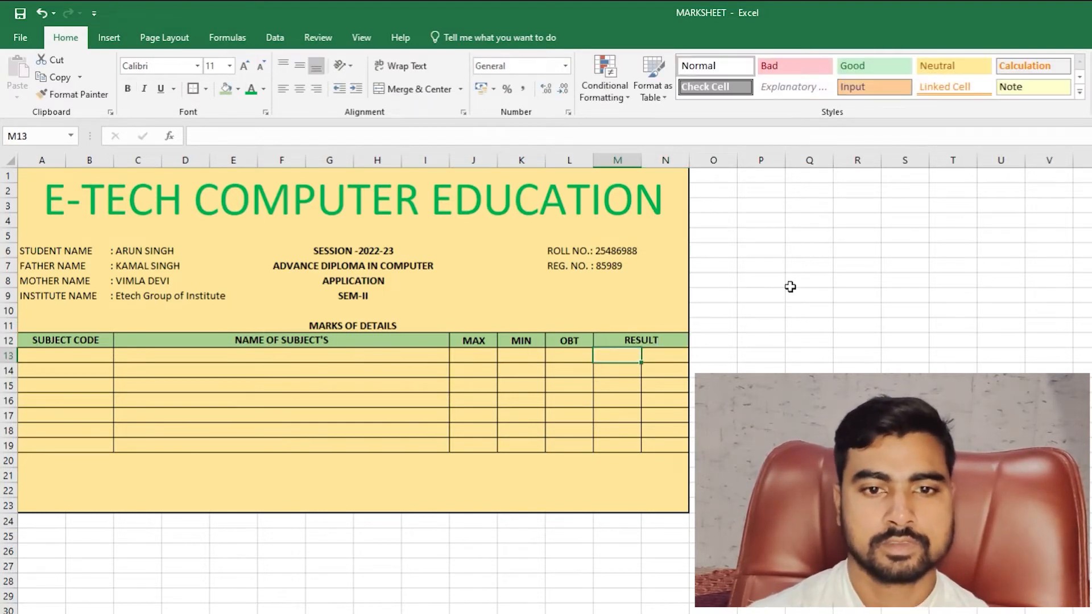
key(shift+Right)
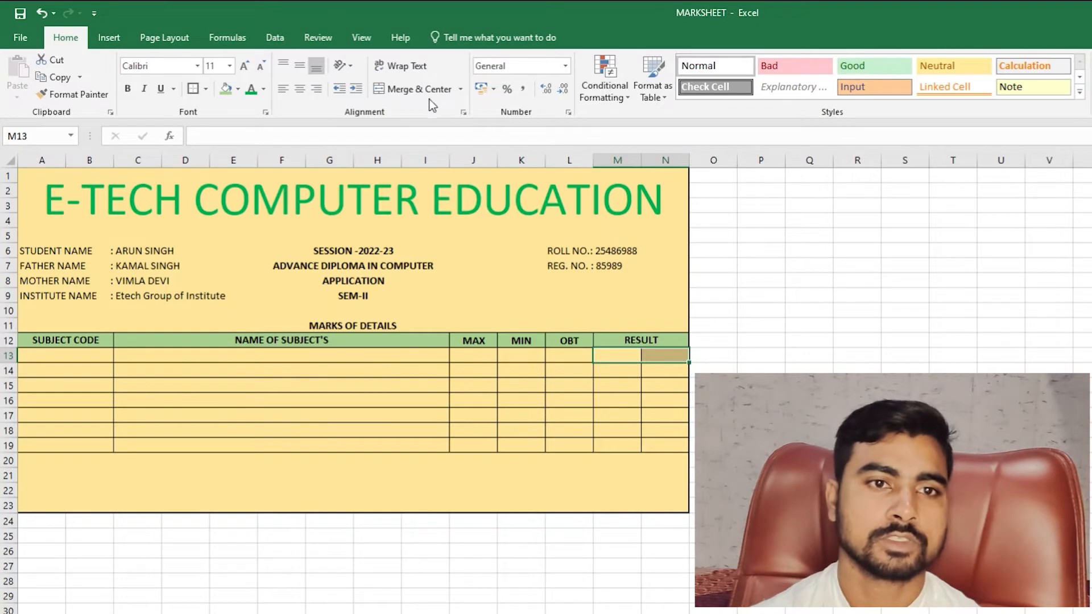
click(424, 90)
- Enter labels TOTAL and % in M14:N14, and DIV and GRADE in M17:N17
click(629, 370)
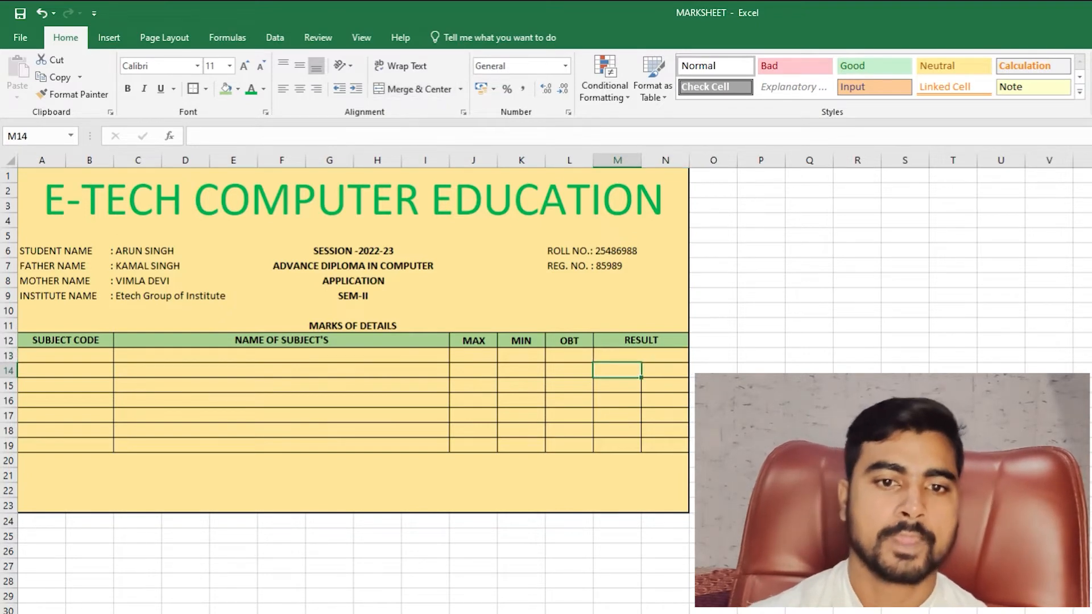
text(TOTAL)
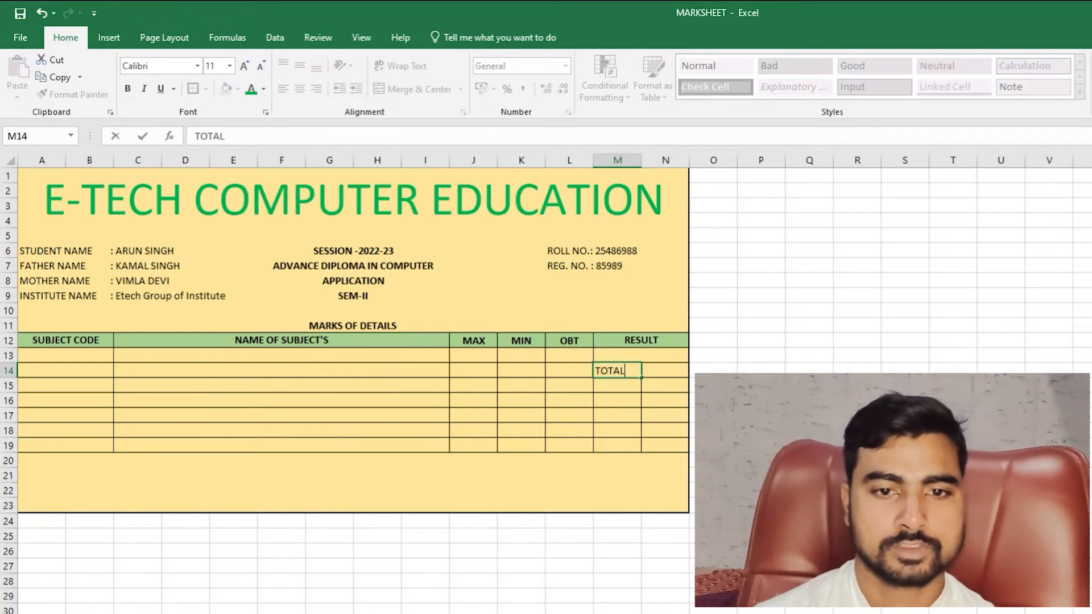
key(Tab)
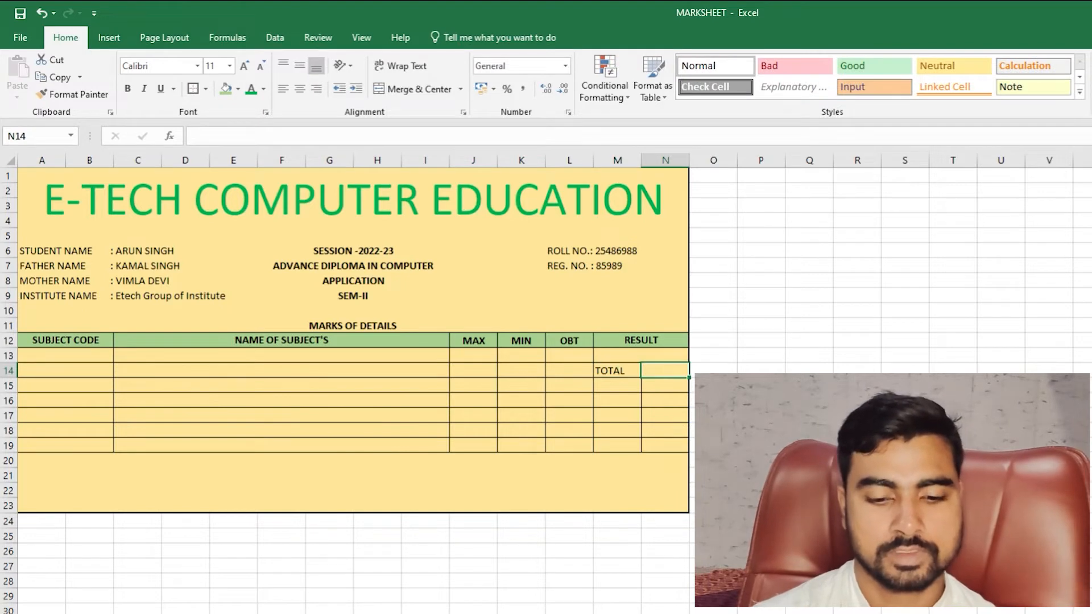
text(%)
key(Down)
key(Down)
key(Down)
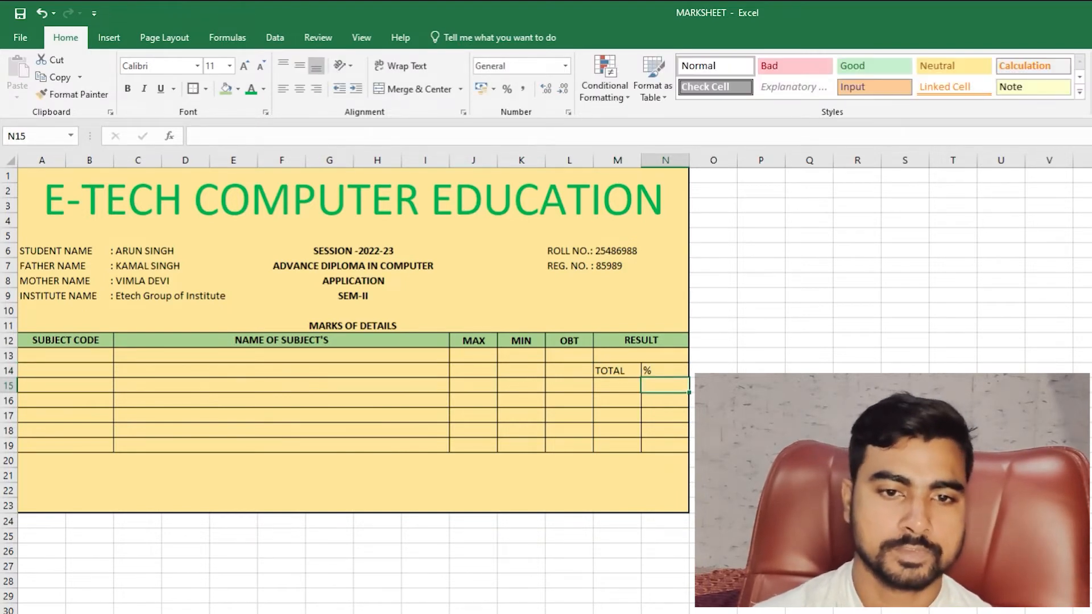
key(Left)
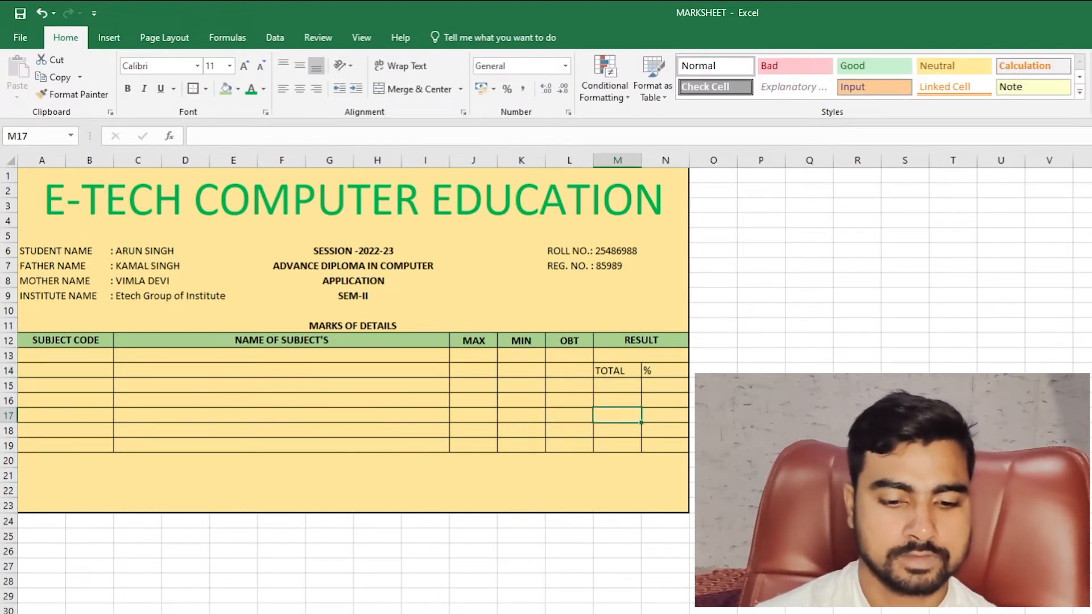
text(DIV)
key(Tab)
text(G)
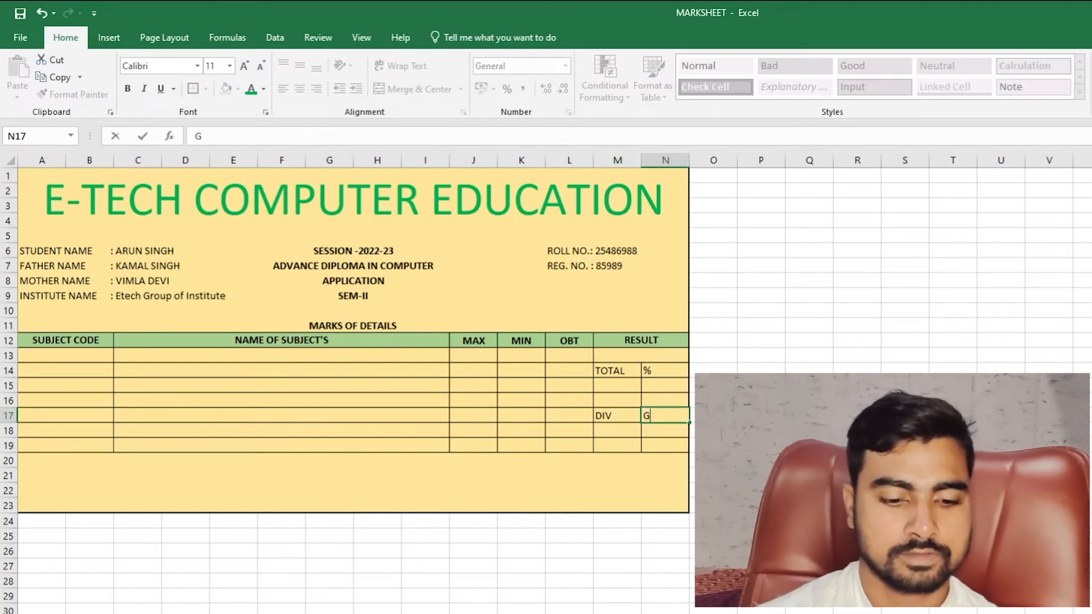
text(RADE)
key(Return)
key(Left)
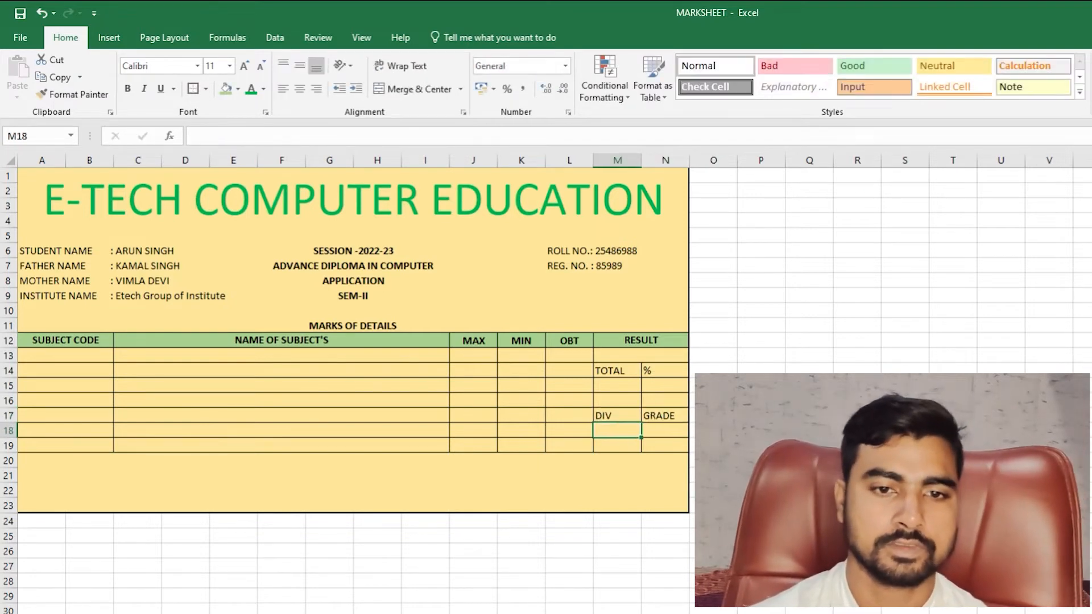
- Merge and centre M15:M16, N15:N16, M18:M19 and N18:N19 as value cells
mouse_move(619, 389)
mouse_down()
mouse_move(617, 402)
mouse_move(657, 402)
mouse_move(617, 445)
mouse_move(658, 446)
mouse_up()
click(412, 89)
click(412, 89)
click(623, 426)
click(414, 89)
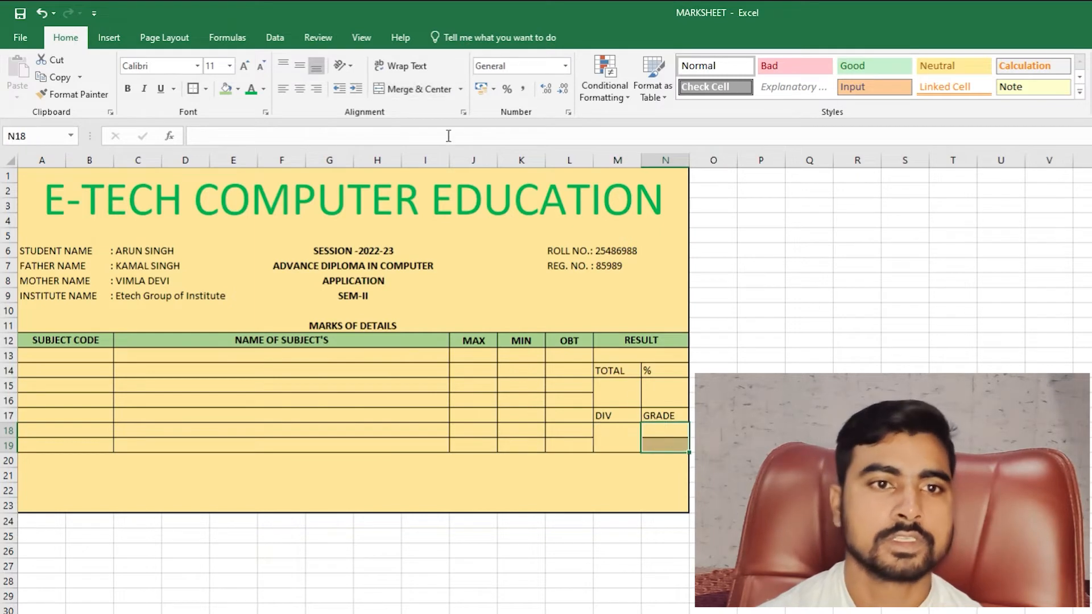
click(412, 89)
click(856, 491)
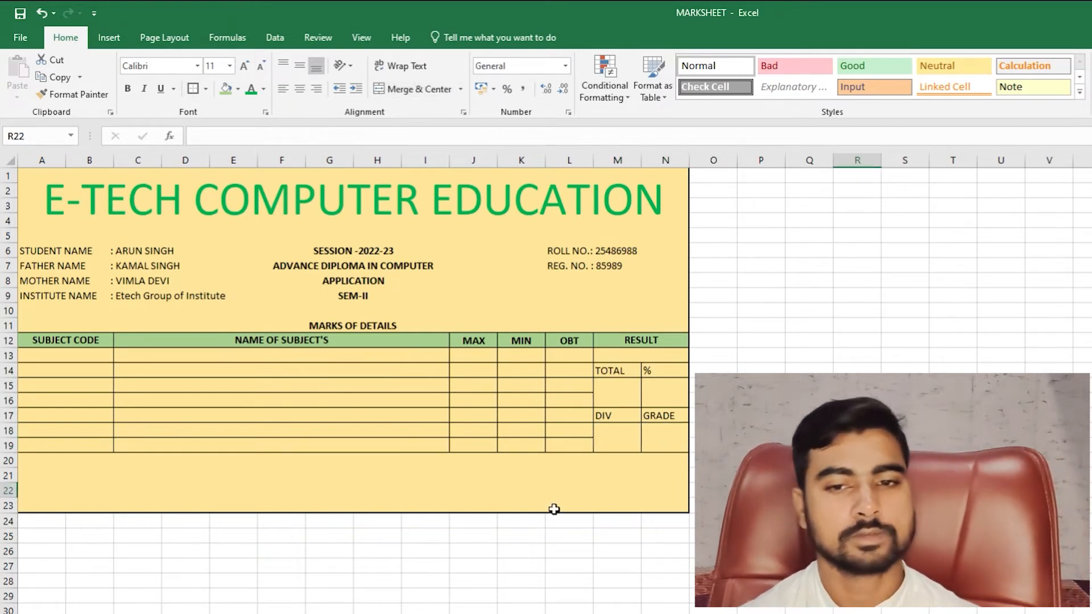
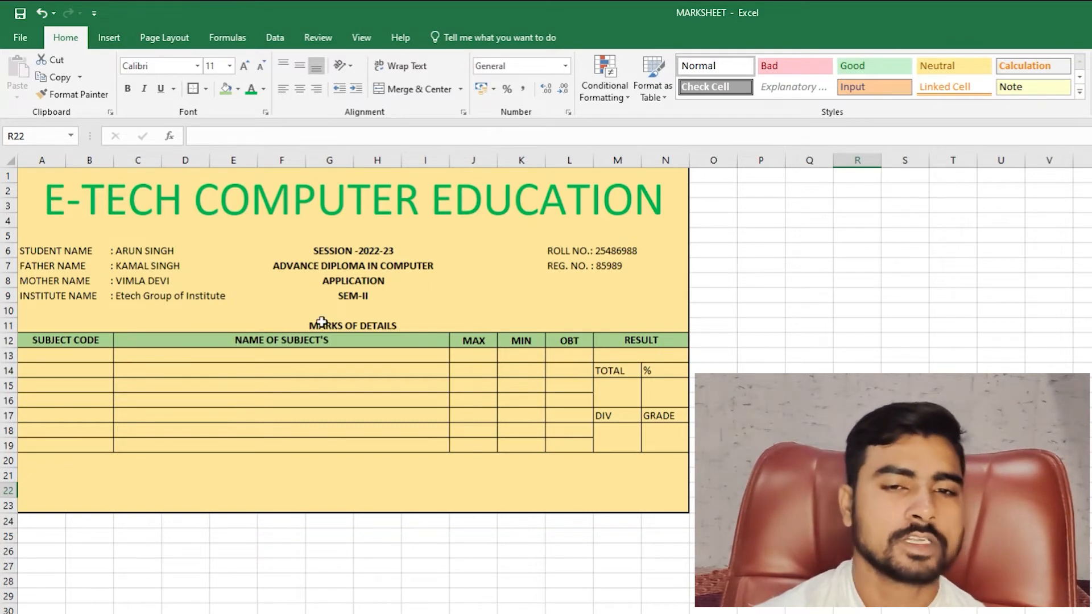
- Enter ADCA1254 in A13 and fill the codes down to ADCA1260 in A19
click(184, 476)
click(69, 358)
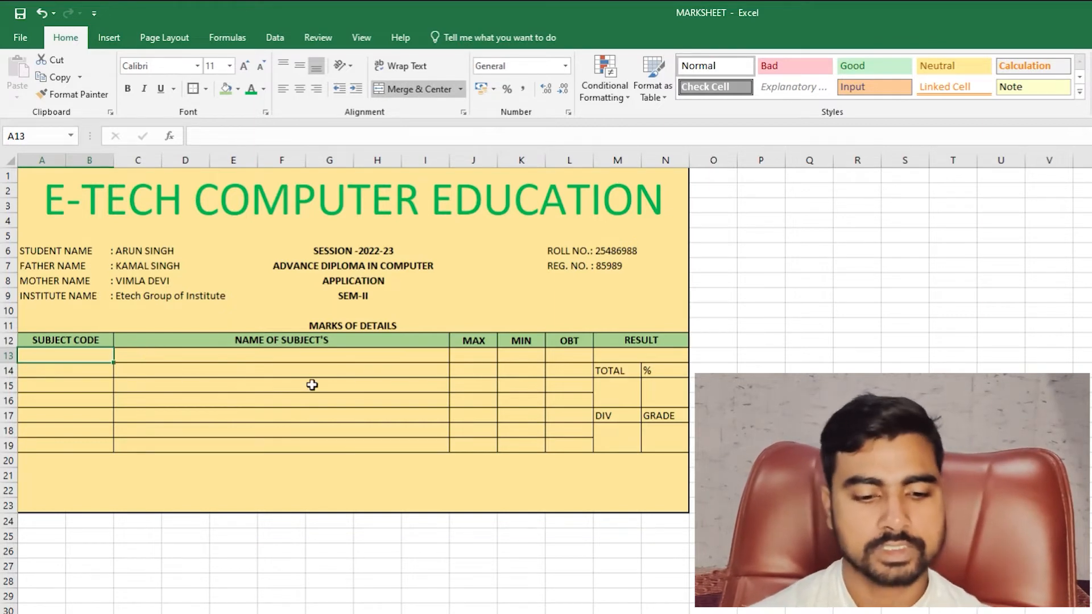
text(DC)
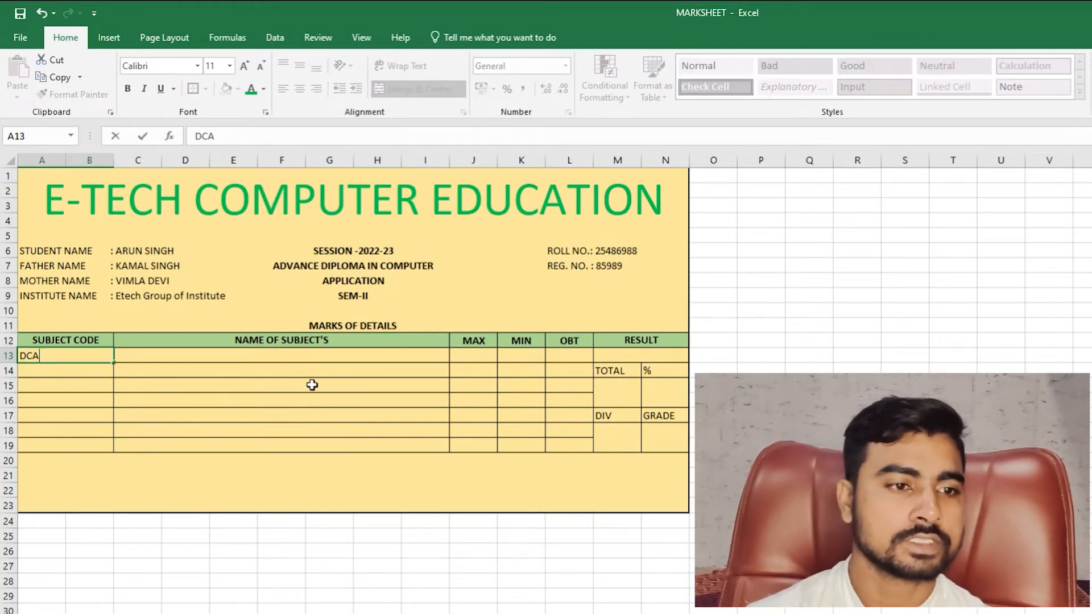
text(A)
key(BackSpace)
key(BackSpace)
key(BackSpace)
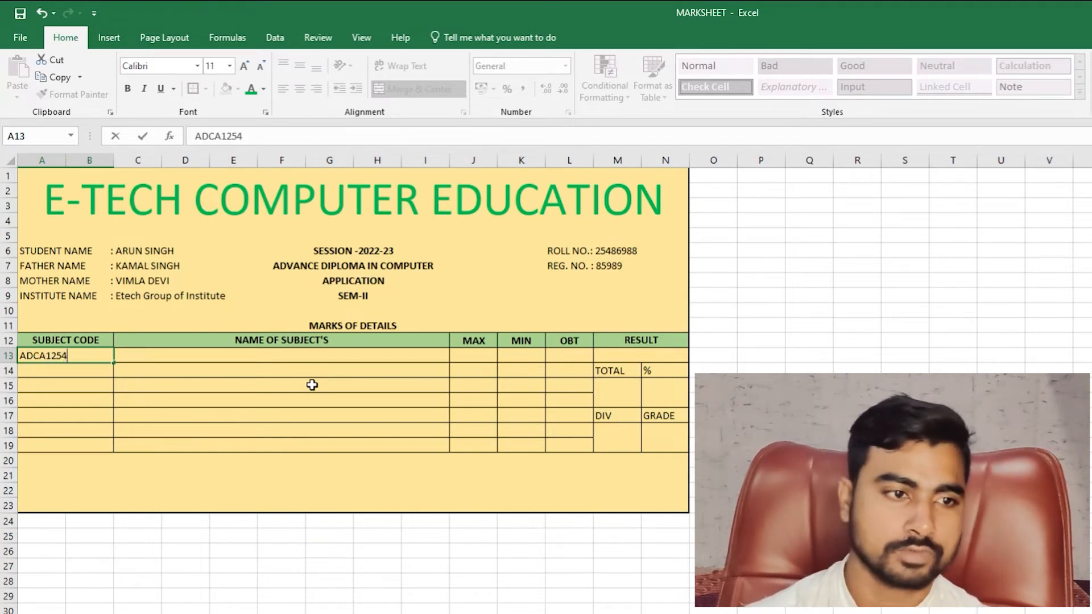
key(Return)
key(Up)
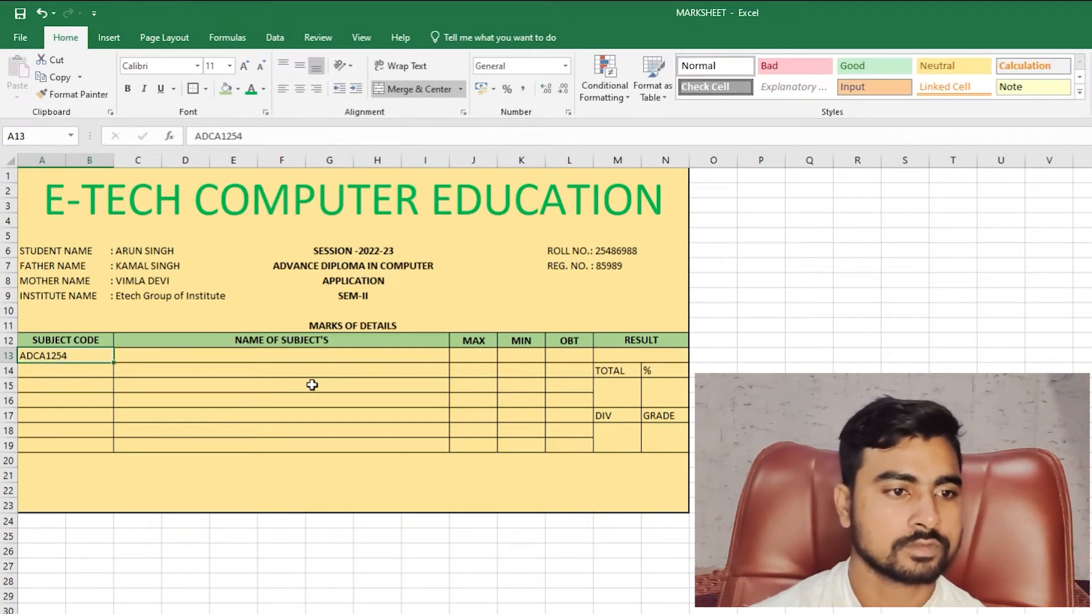
key(shift+Down)
key(shift+Down)
key(shift+Down)
key(shift+Down)
key(shift+Down)
key(shift+Down)
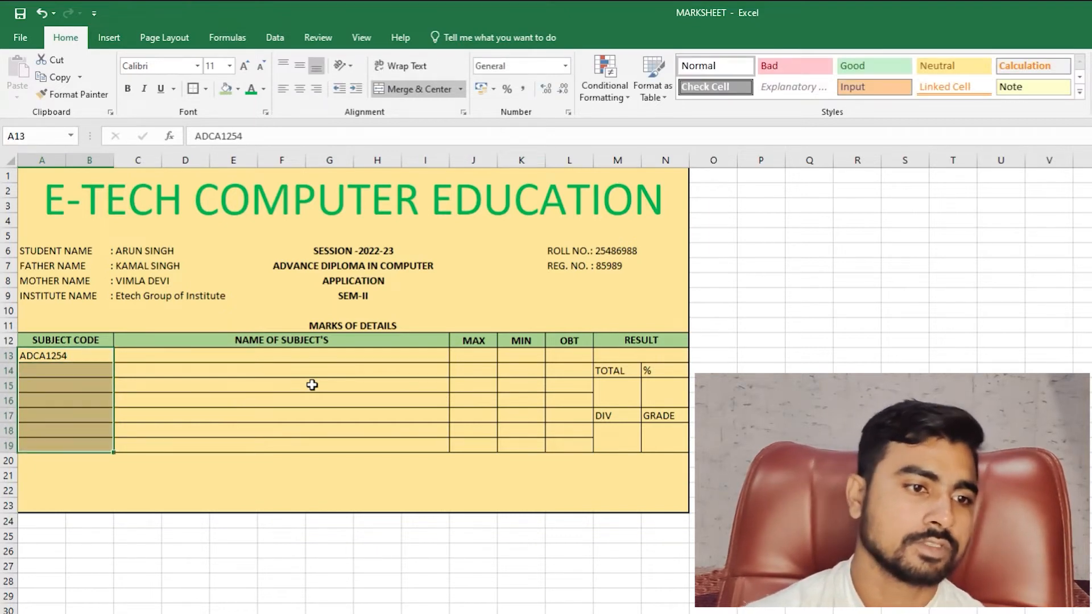
click(90, 344)
click(74, 358)
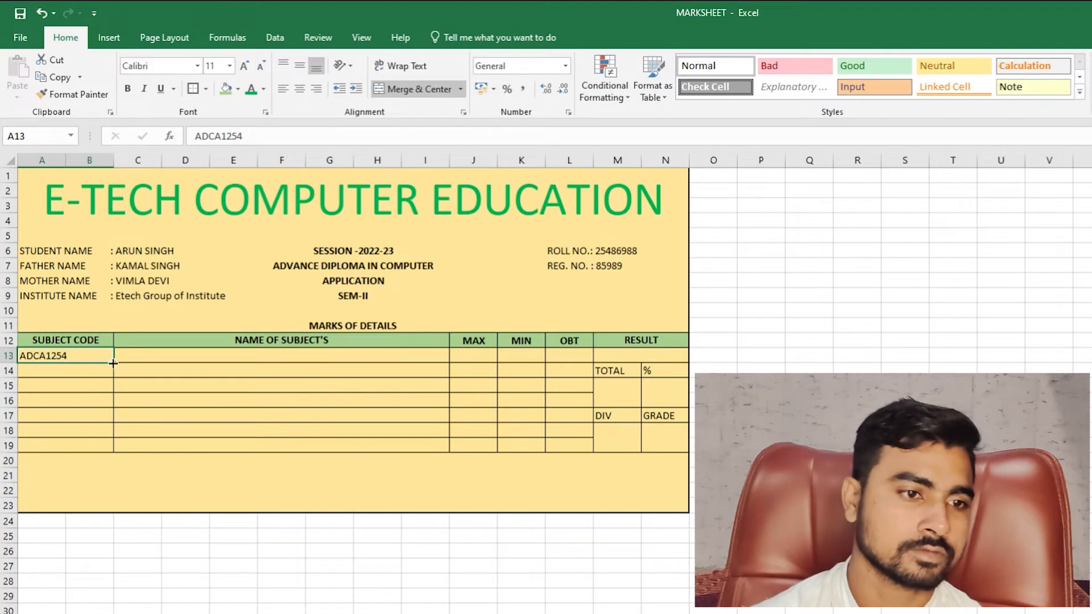
drag(113, 362, 117, 450)
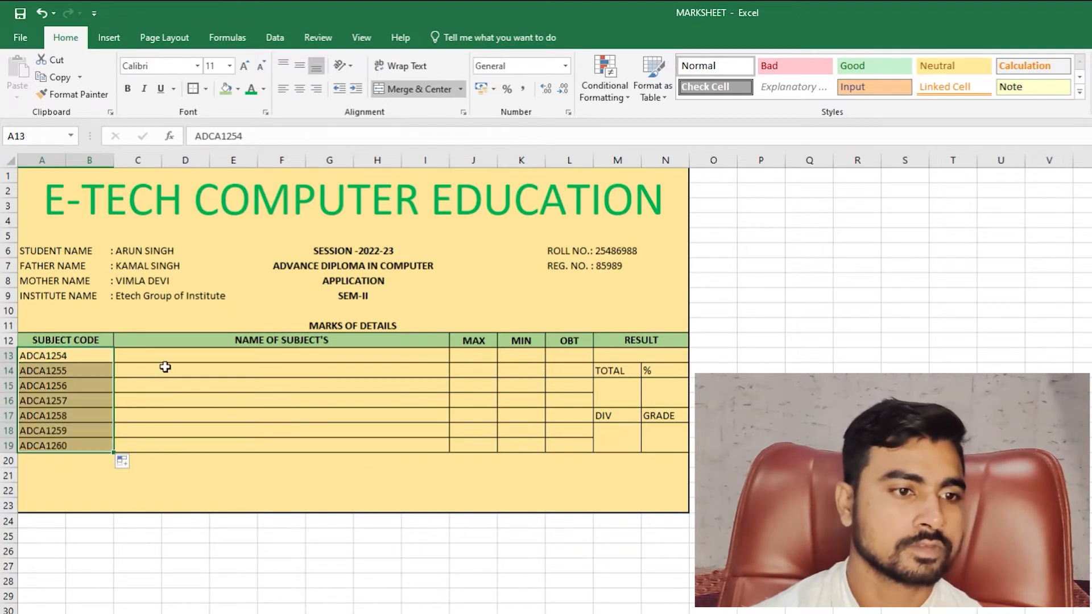
- Centre the subject codes in A13:A19
click(159, 362)
drag(83, 358, 75, 446)
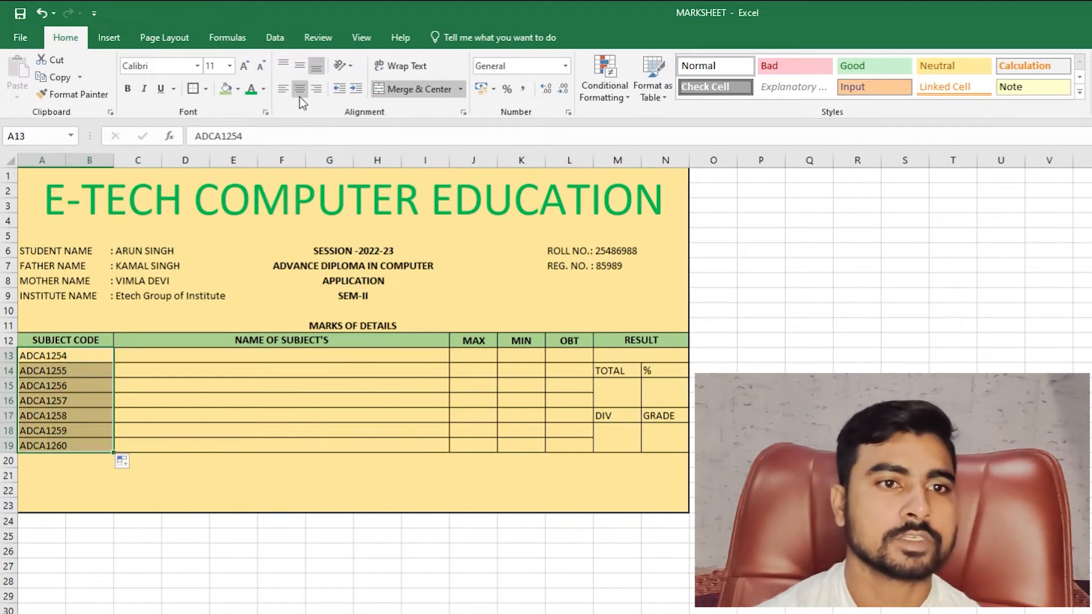
click(300, 96)
click(174, 355)
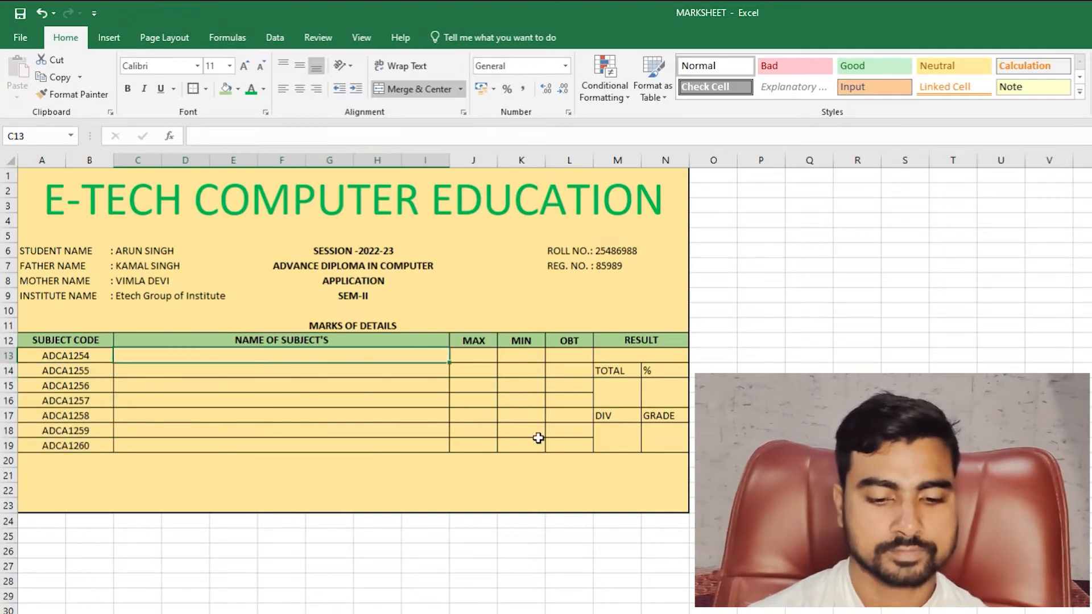
- Enter COMPUTER FUNDAMENTALS, INFORMATION TECHNOLOGY, C++ and JAVA in C13:C16
text(F)
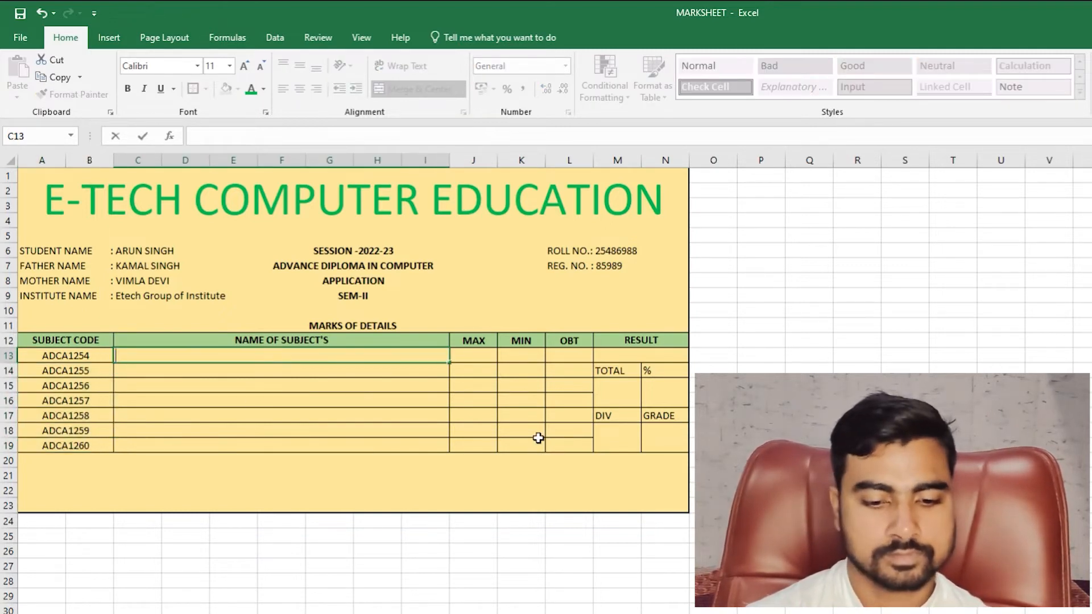
text(CO)
text(OM)
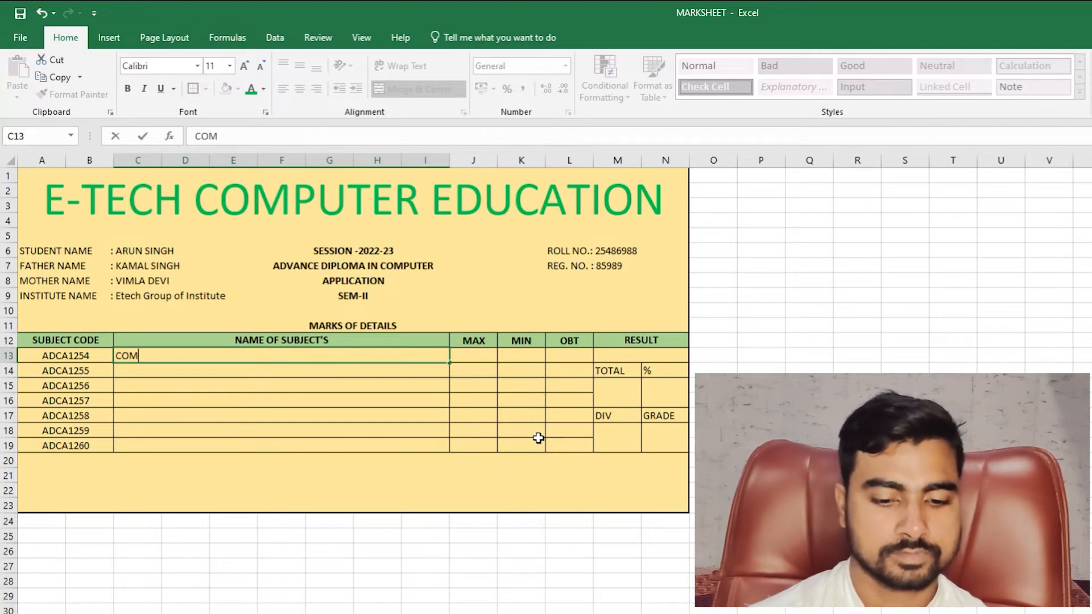
text(PU)
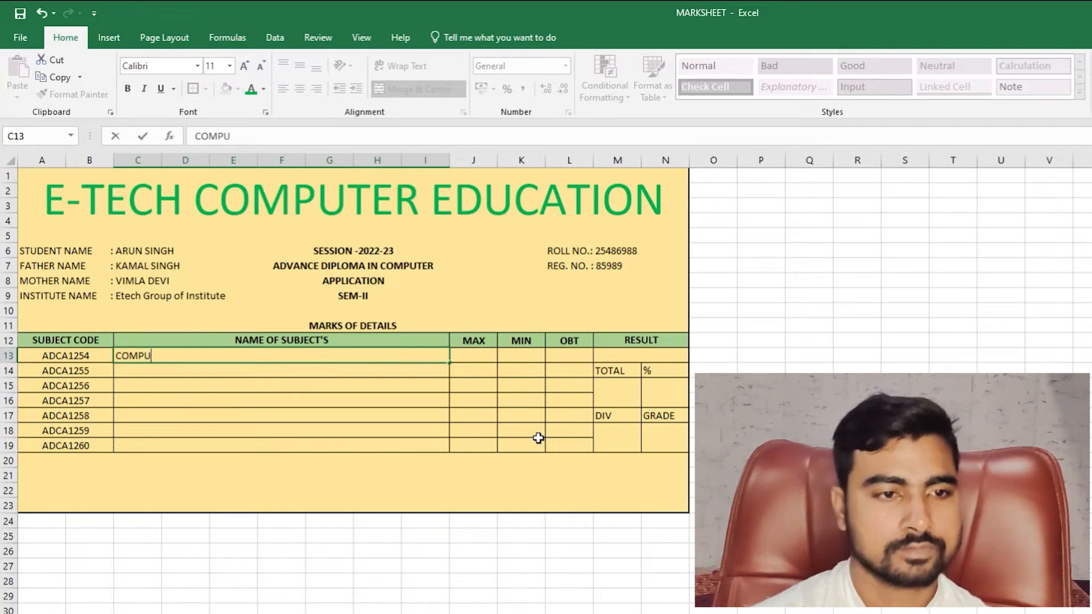
text(TER FU)
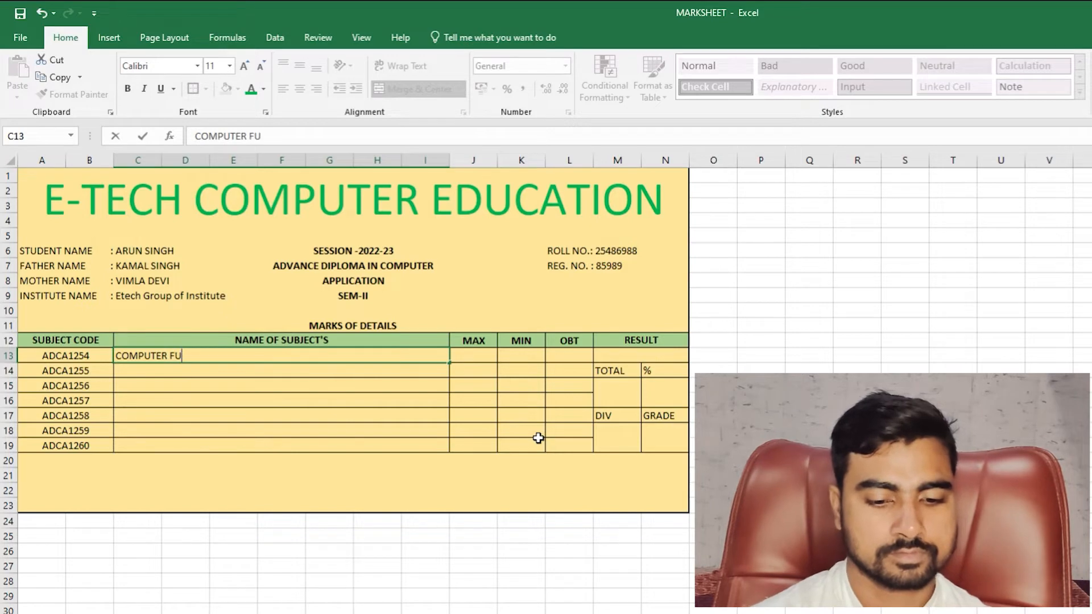
text(NDAMENTALS)
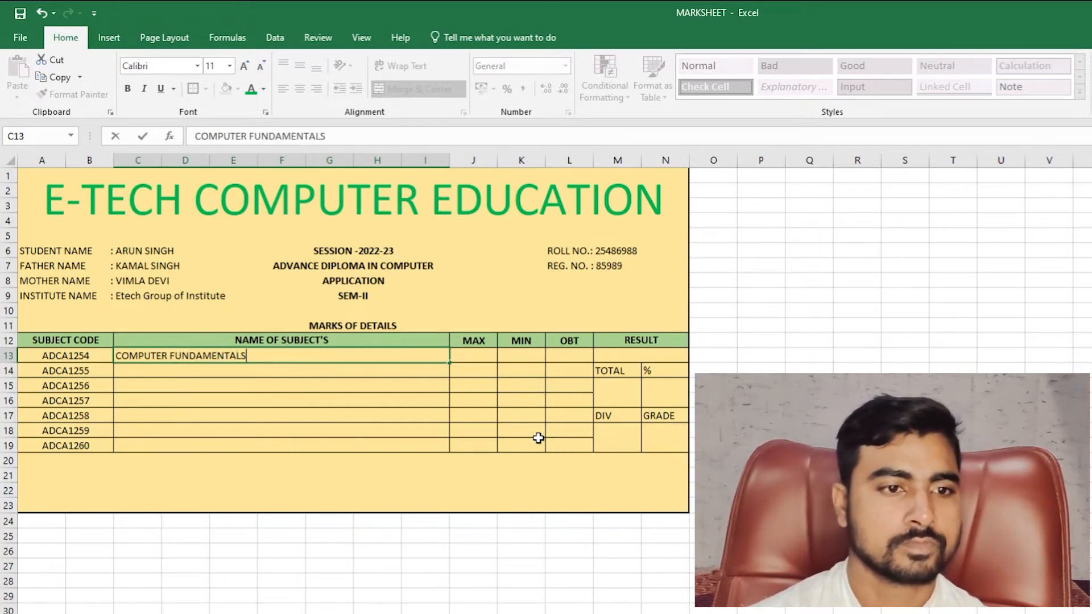
key(Return)
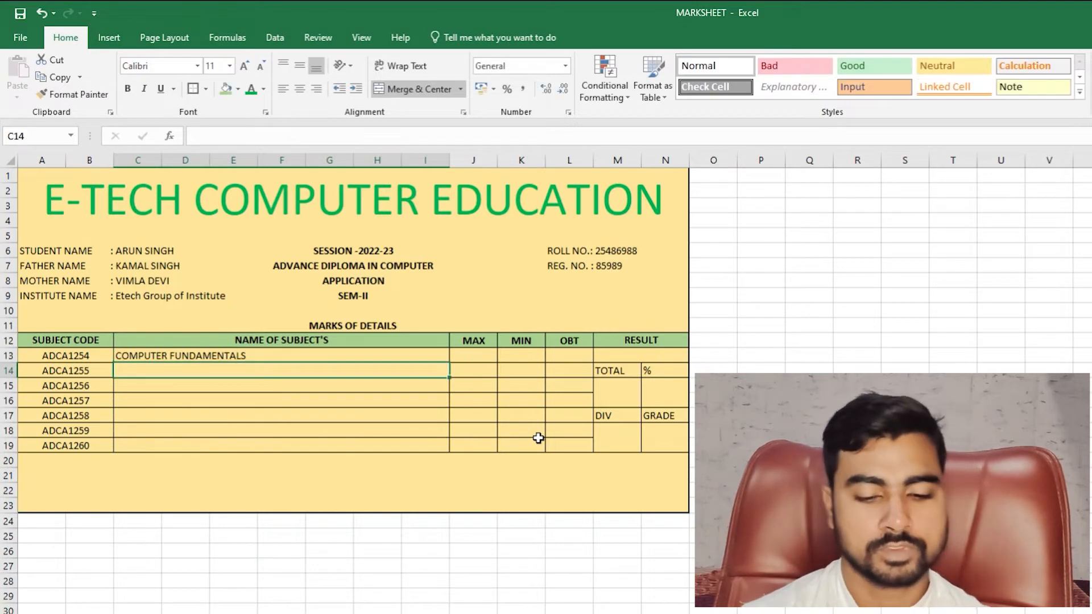
text(INFO)
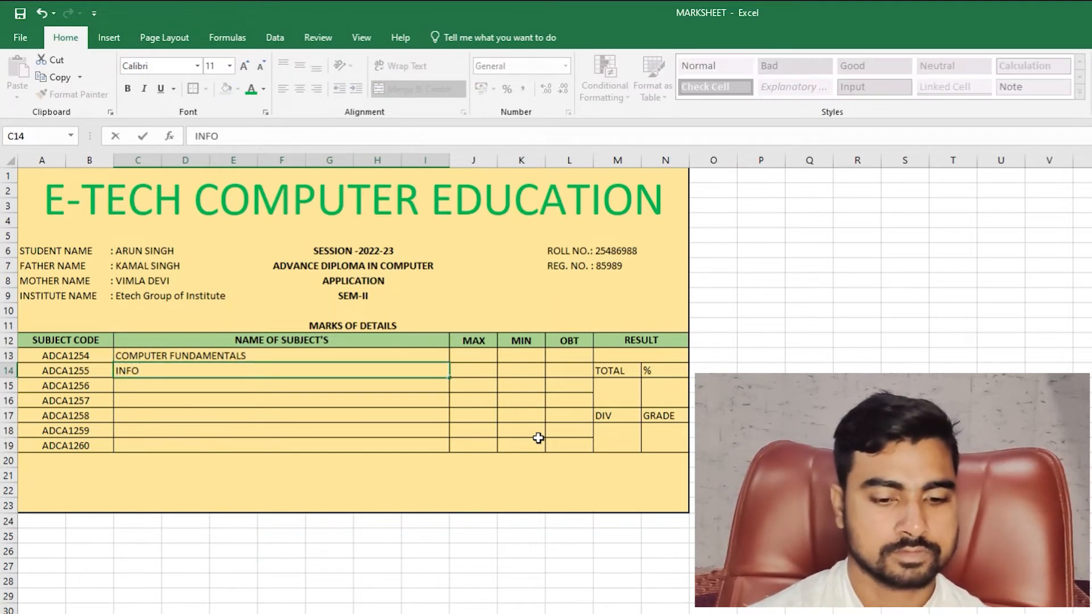
text(RMATION TECHNOLOGY)
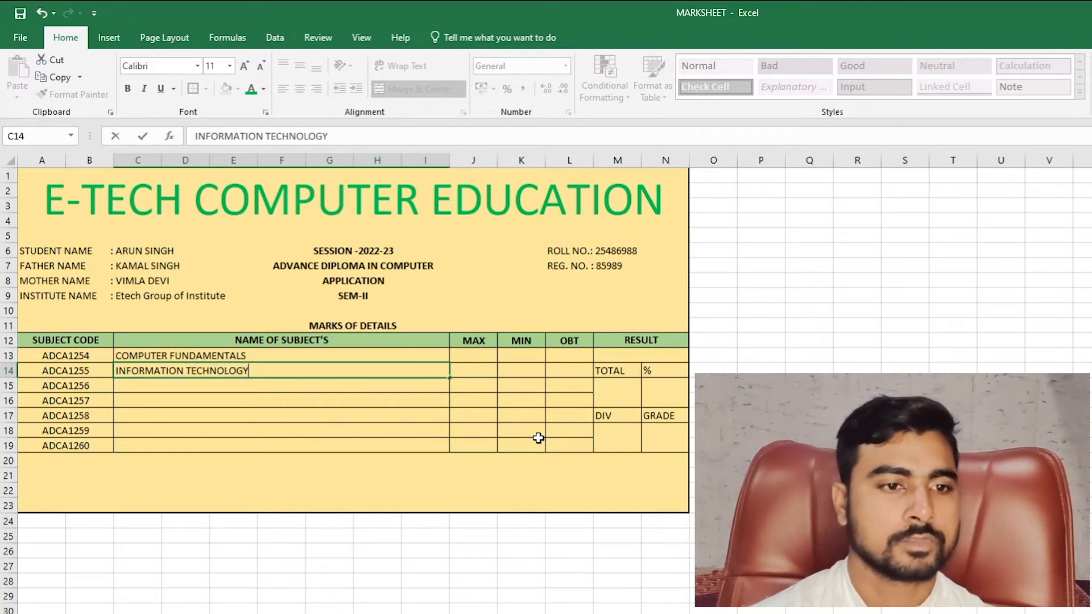
key(Return)
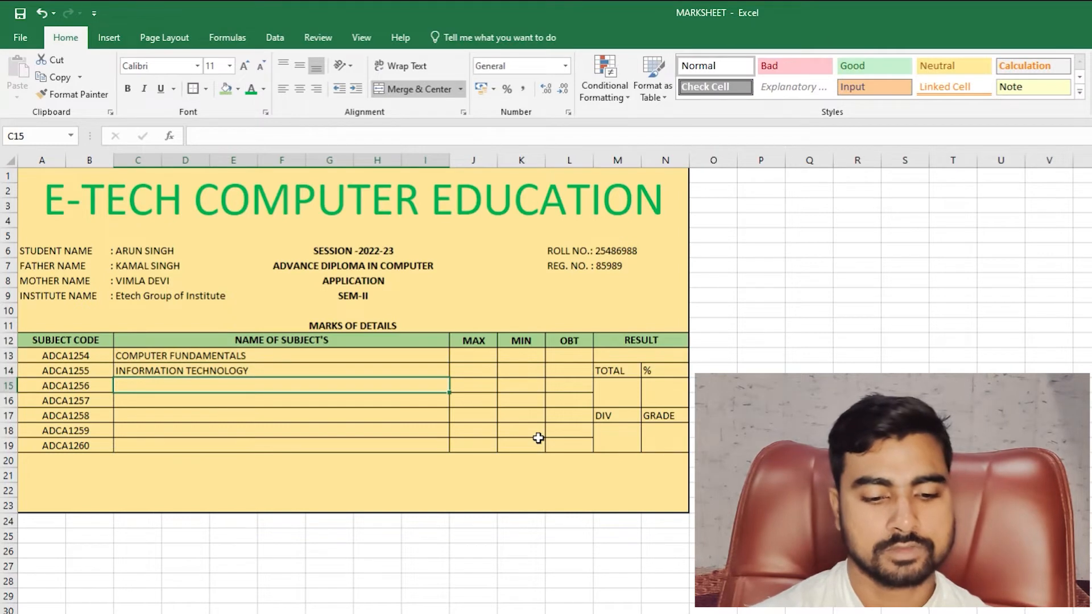
text(C++)
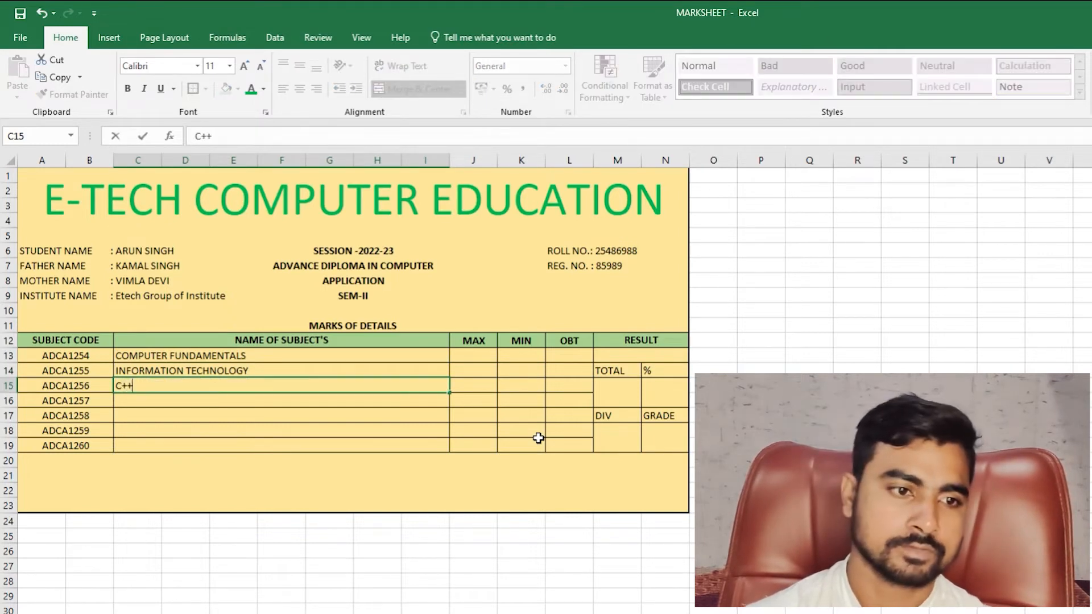
key(Return)
text(JA)
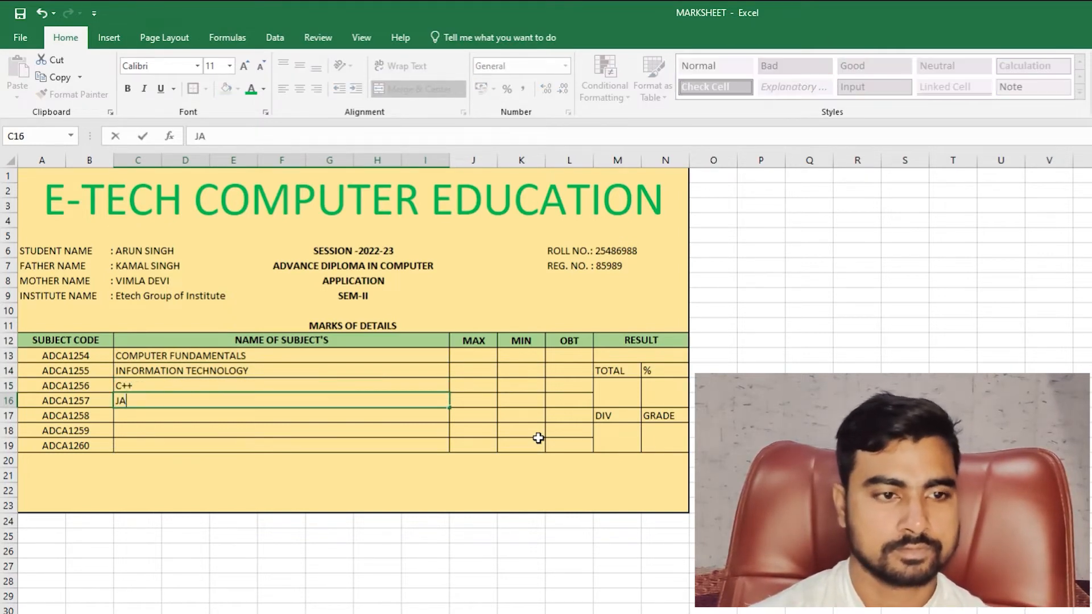
text(VA)
key(Return)
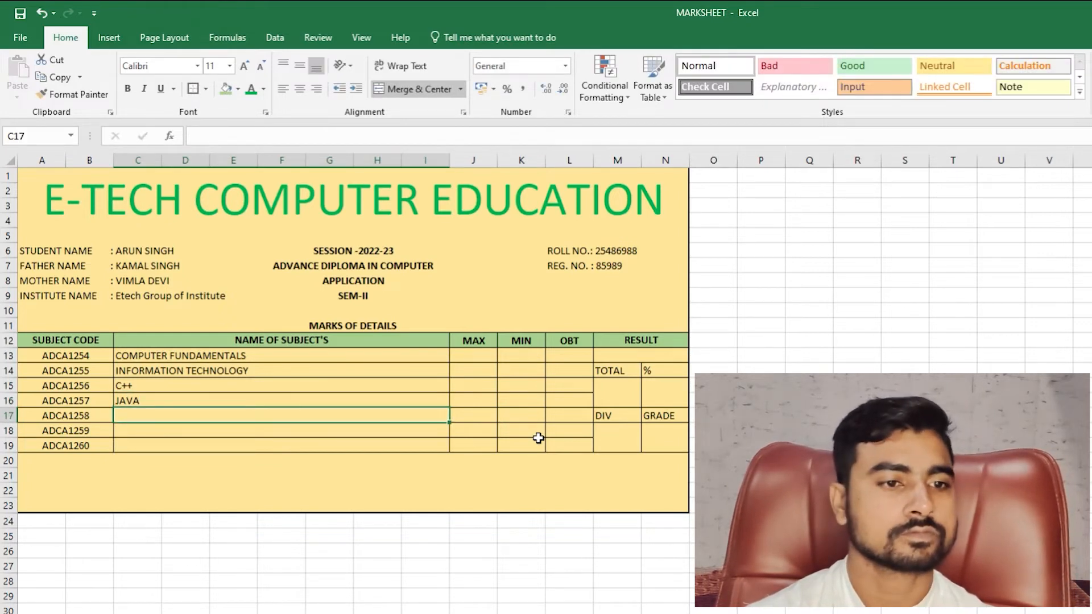
- Enter CONCEPT OF COMPUTER, NETWORK and SYSTEM SOFTWARE in C17:C19
text(A)
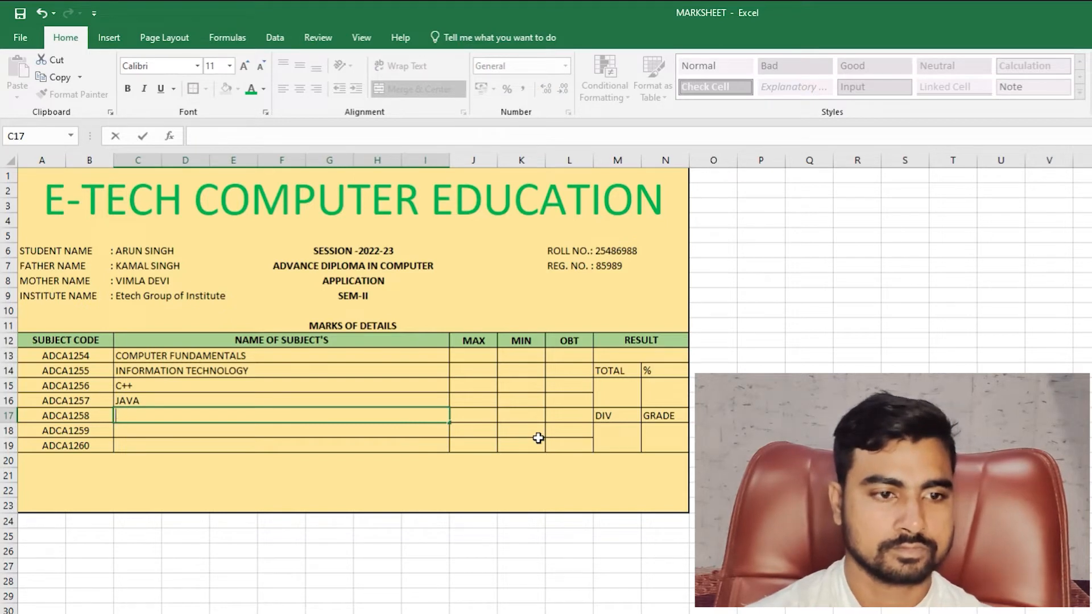
text(ON)
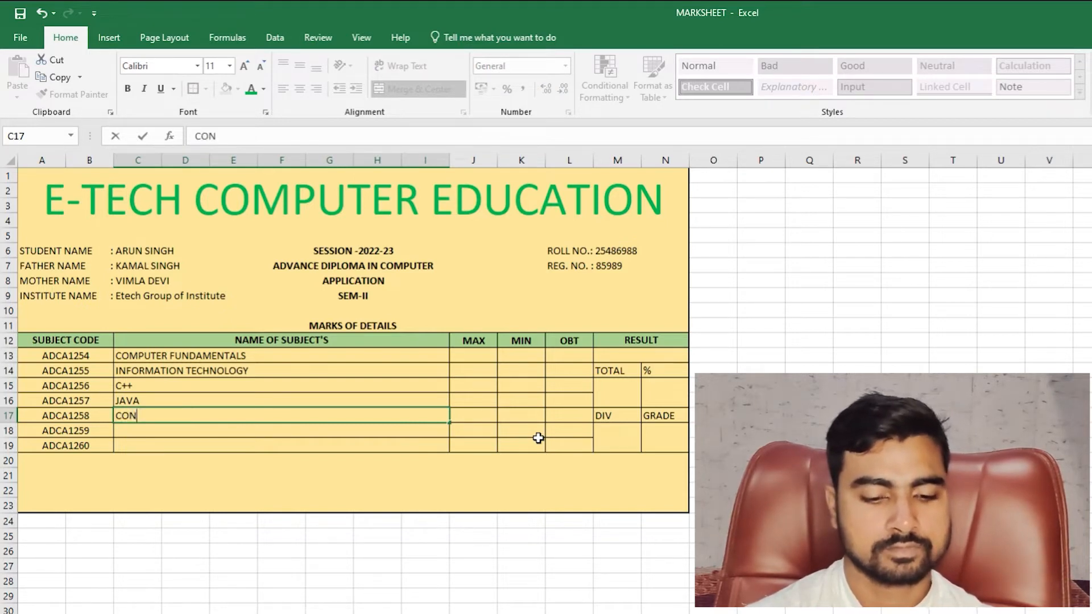
text(CEPT )
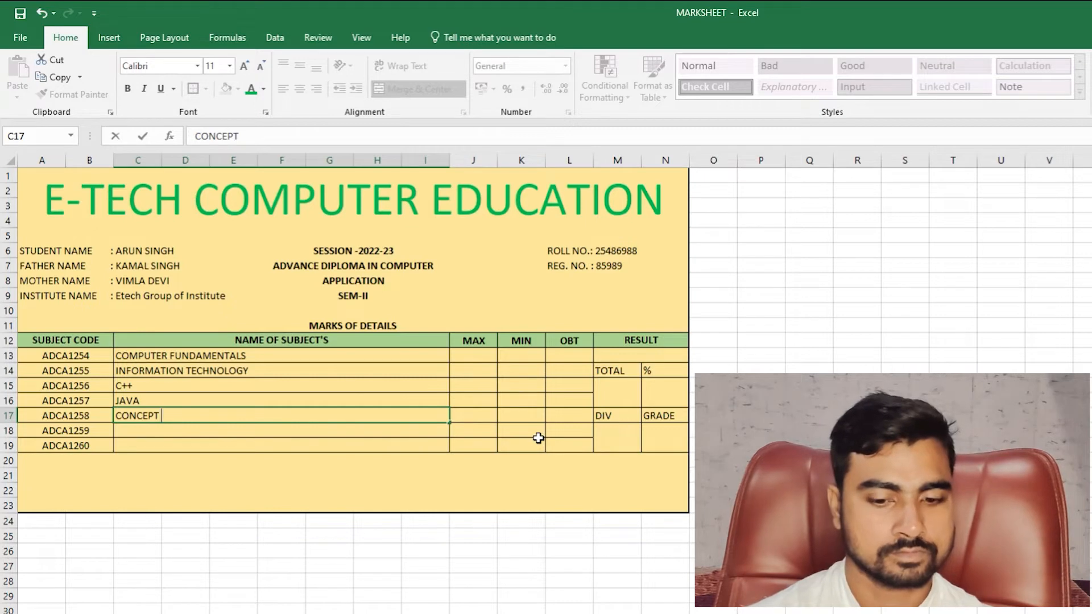
text(OF COM)
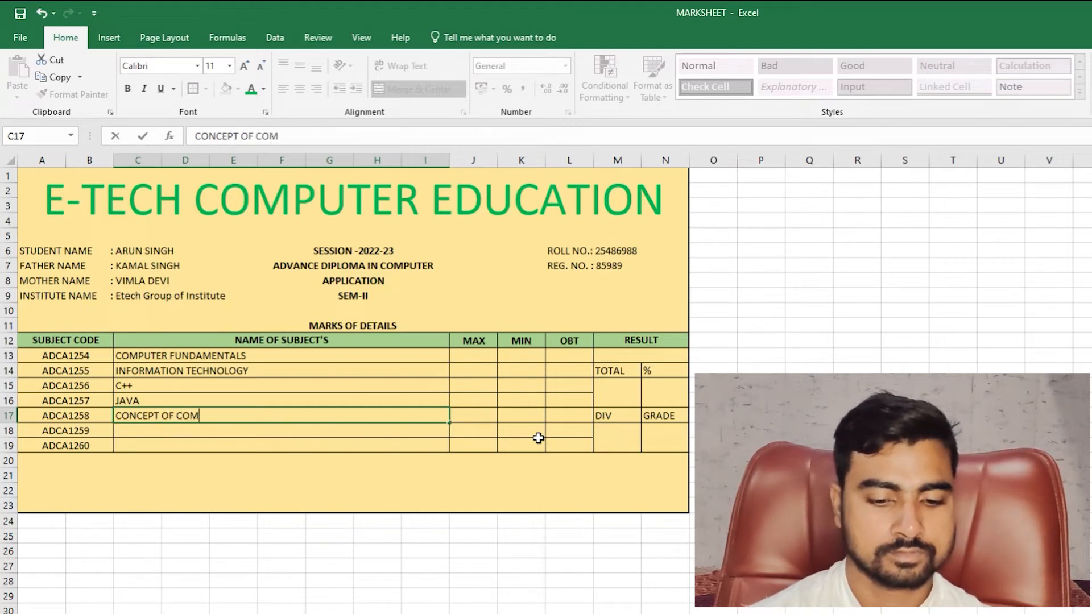
text(PUTER)
key(Return)
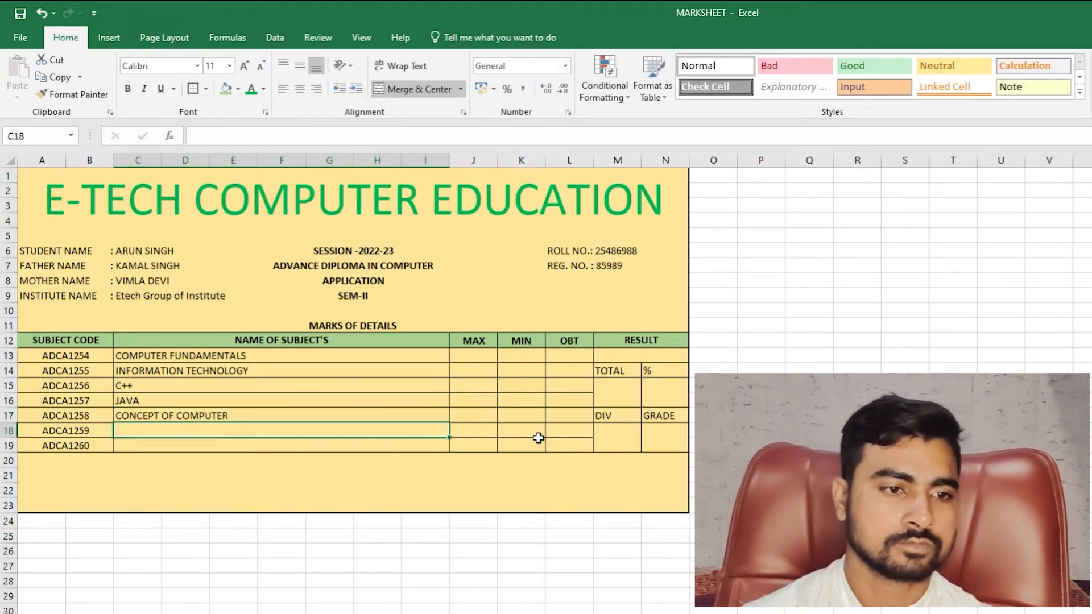
text(NETWORK)
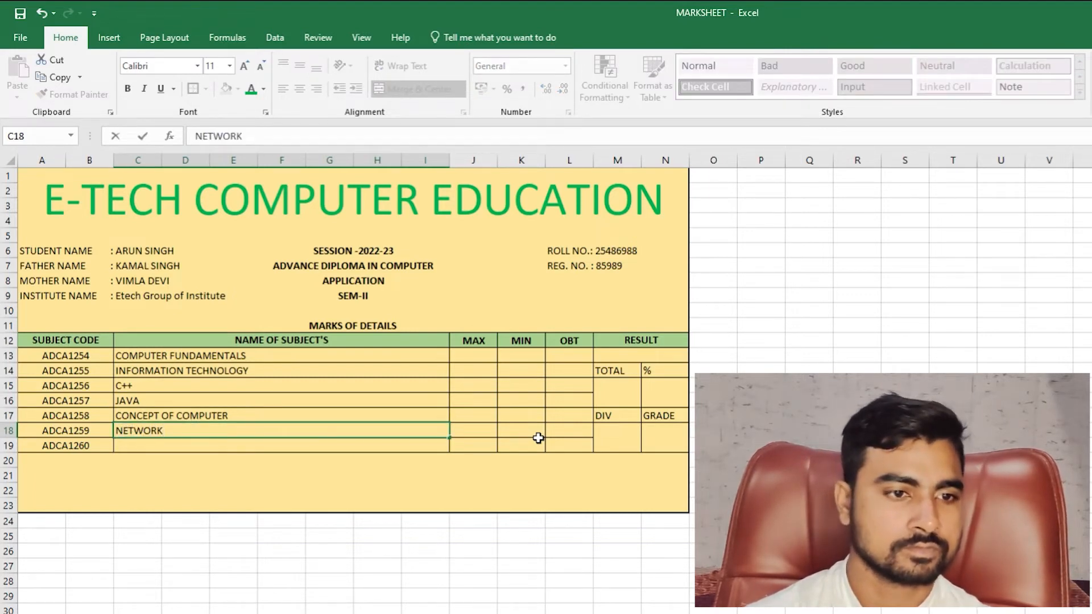
key(Return)
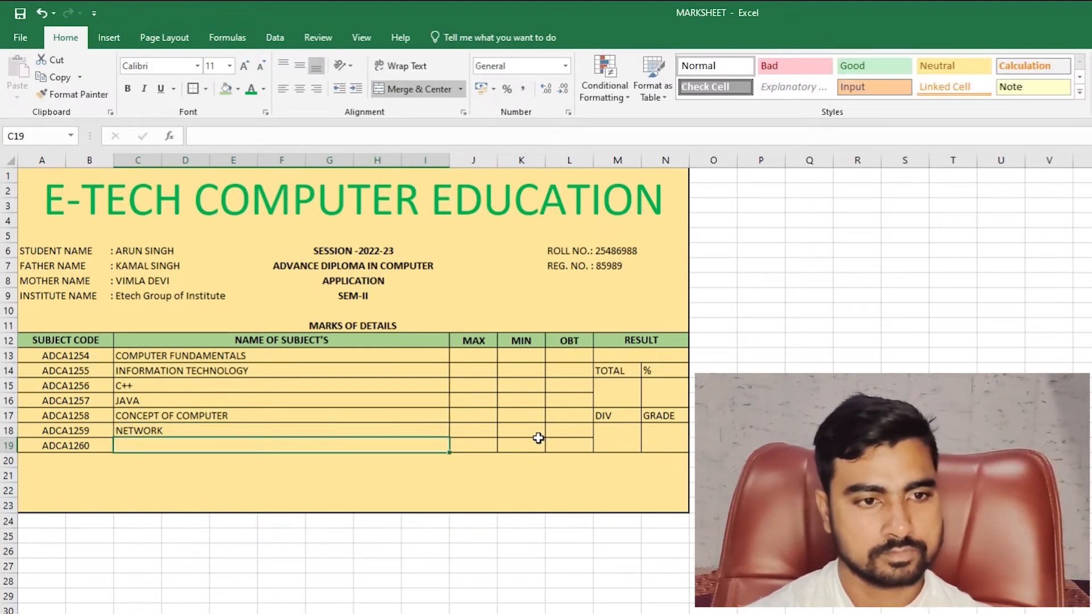
text(SYSTEM SOFTWAR)
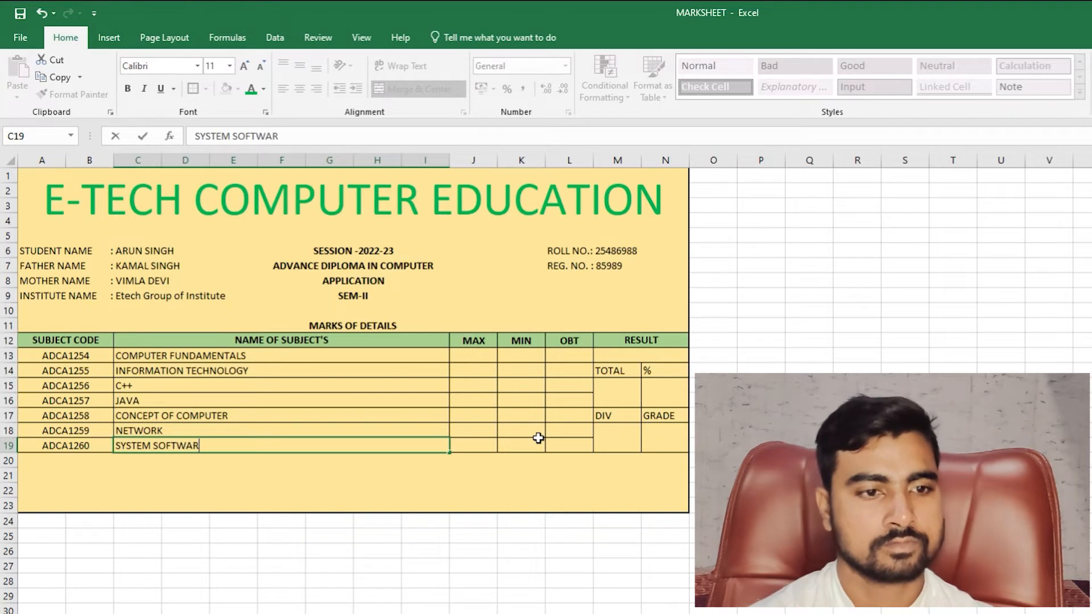
key(Return)
key(Right)
key(Up)
key(Up)
key(Left)
key(Left)
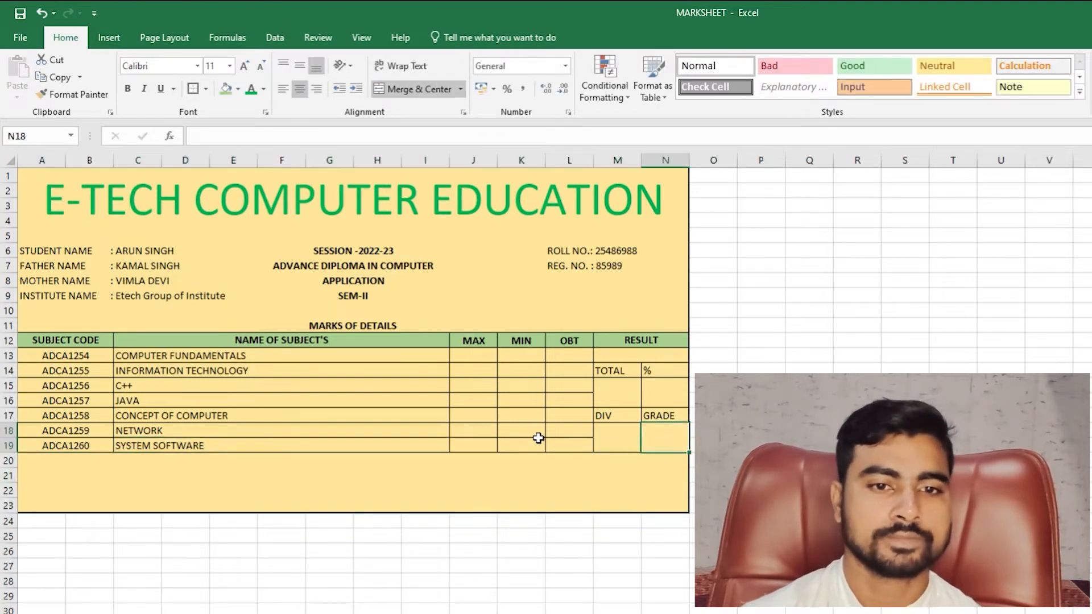
- Enter 100 in J13 and fill it down to J19 as every MAX mark
key(Up)
key(Up)
key(Up)
key(Up)
key(Left)
key(Left)
key(Left)
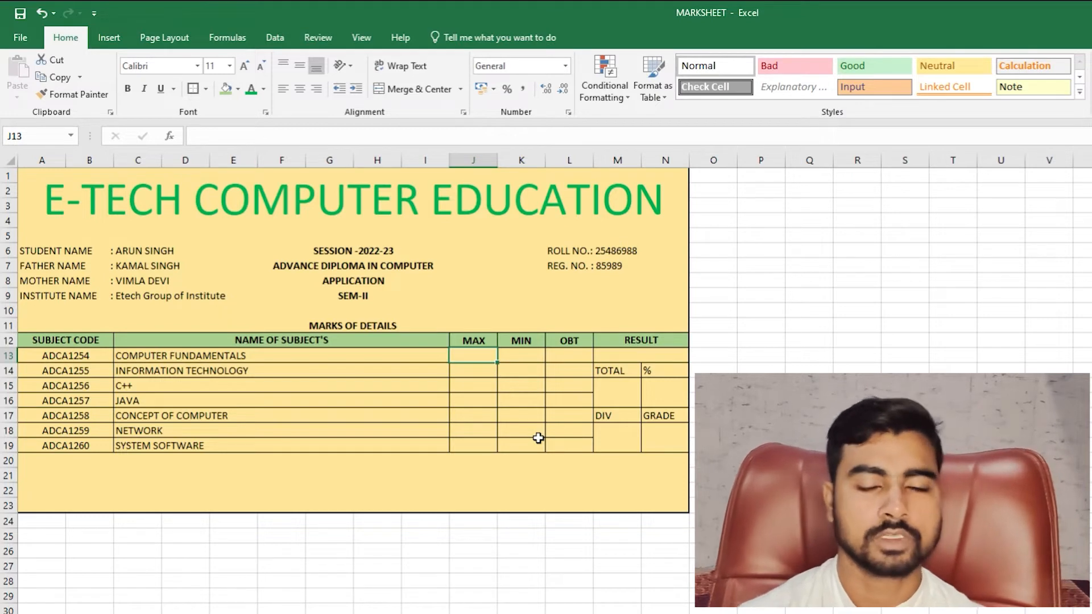
text(10)
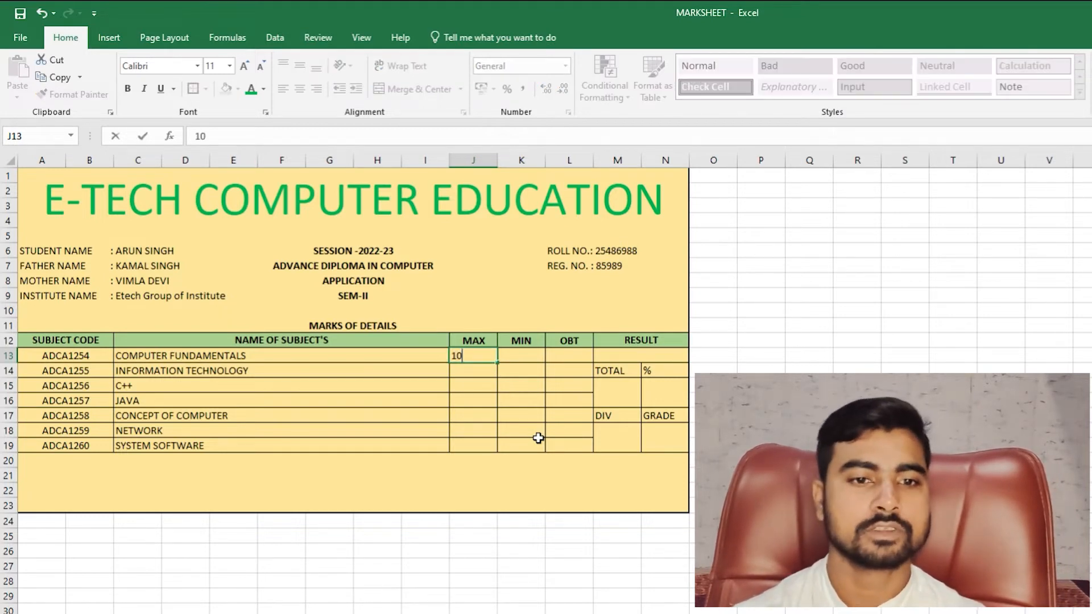
text(0)
key(Return)
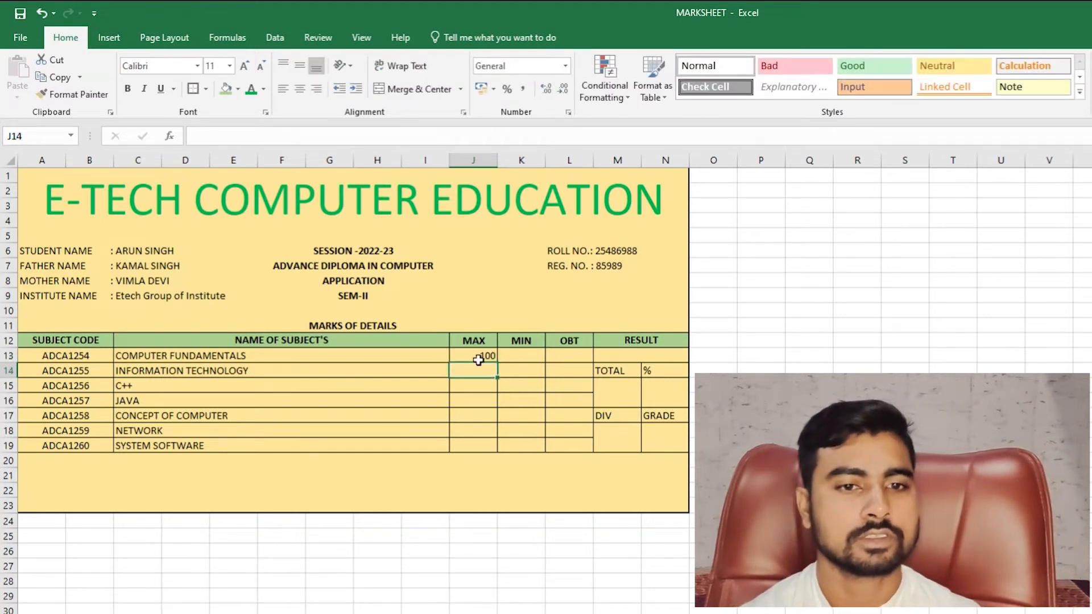
drag(482, 356, 483, 444)
key(ctrl+d)
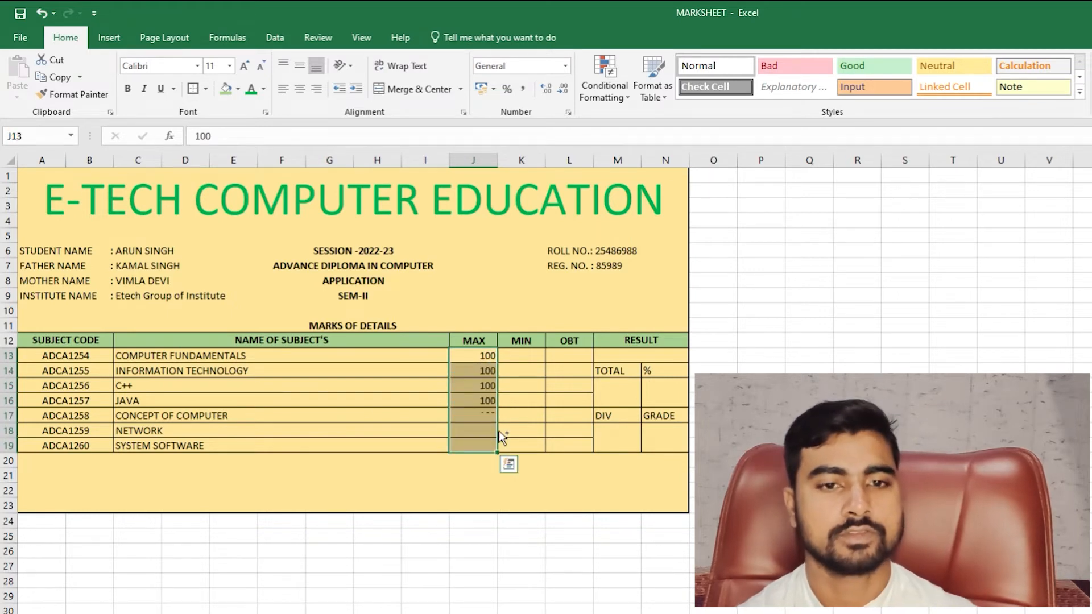
- Fill the MIN column K13:K19 with 33, correcting an initial 40
click(527, 356)
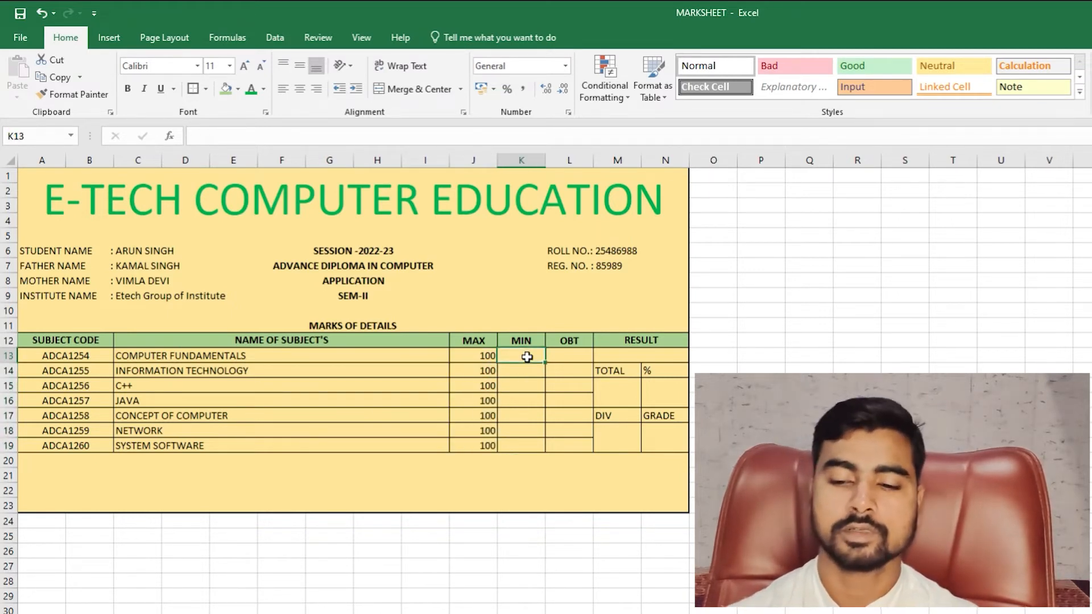
text(40)
key(Return)
key(Return)
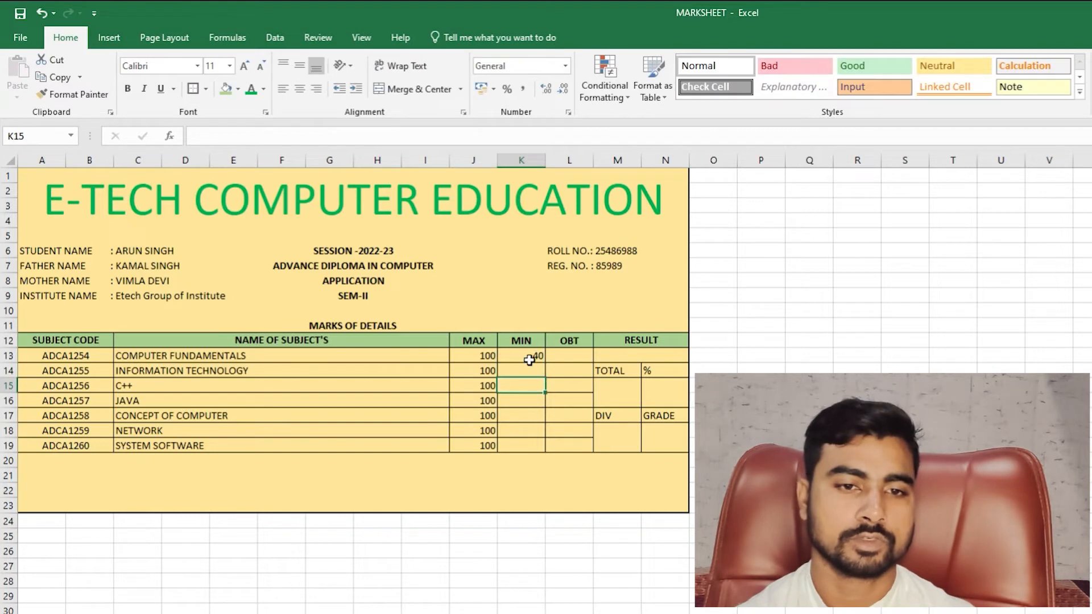
drag(529, 360, 517, 443)
key(ctrl+d)
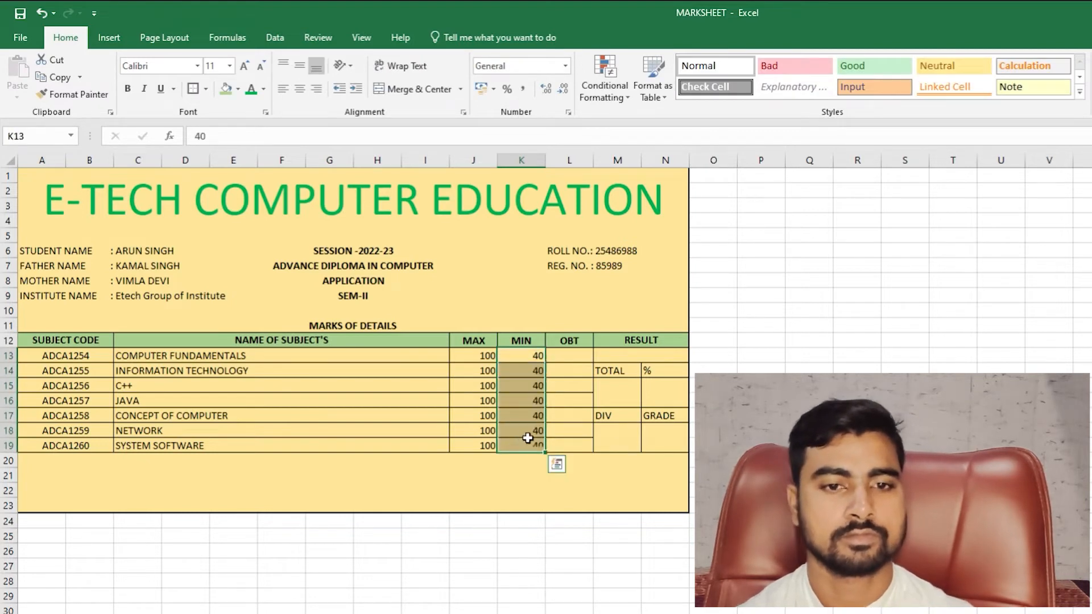
drag(467, 354, 527, 443)
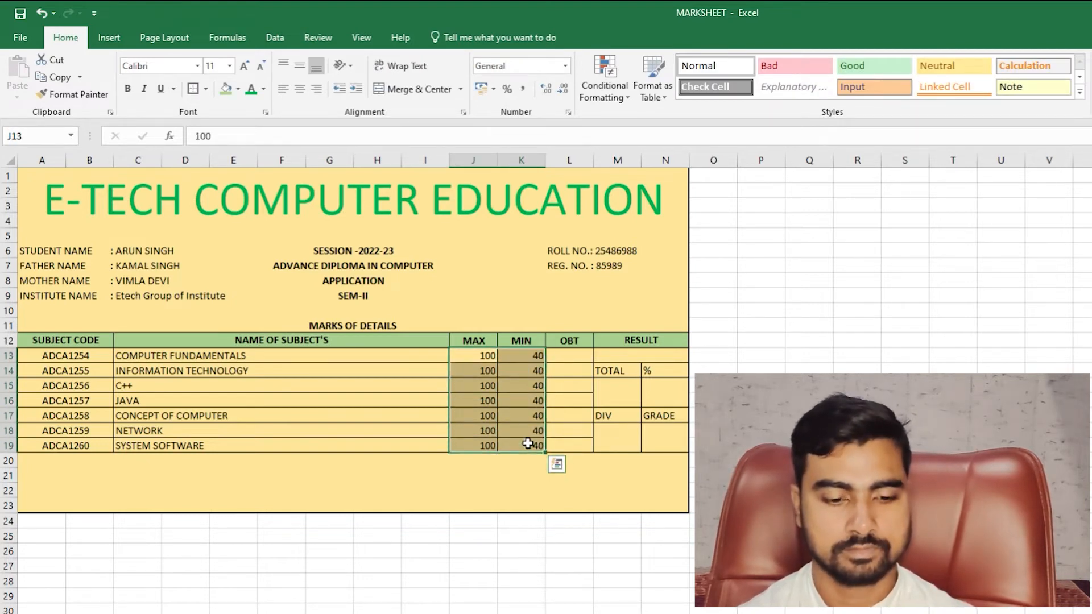
click(535, 365)
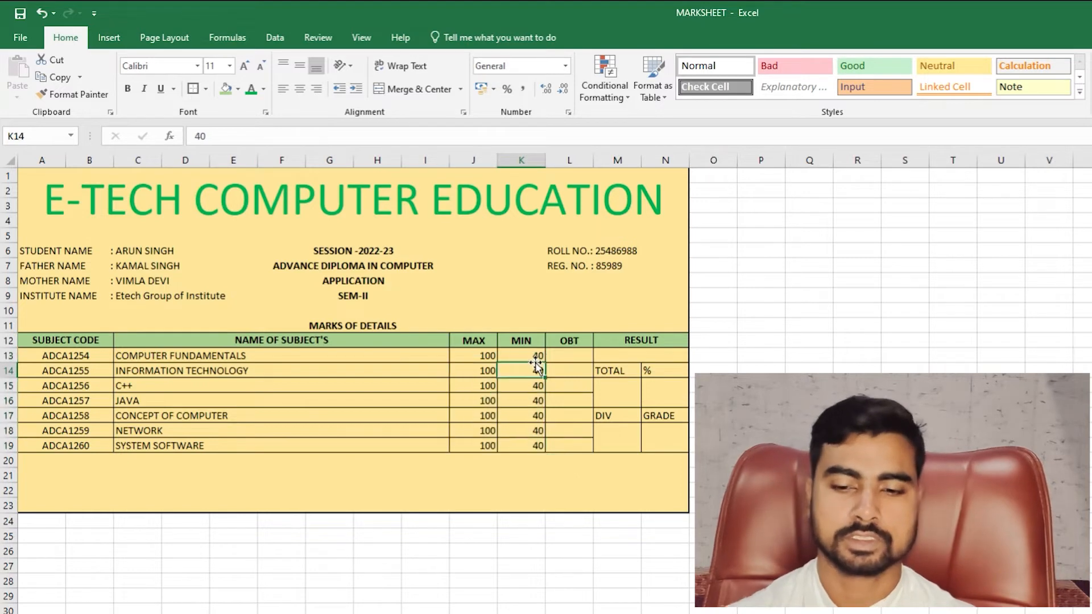
text(33)
key(Return)
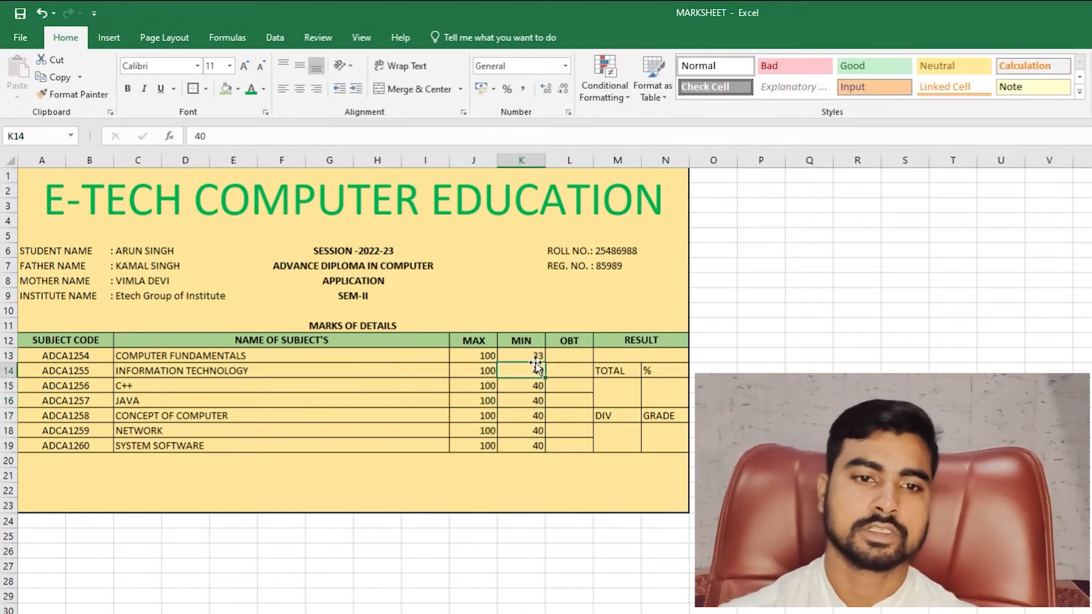
click(533, 355)
drag(544, 363, 545, 451)
- Centre the MAX and MIN marks in J13:K19
drag(488, 355, 535, 446)
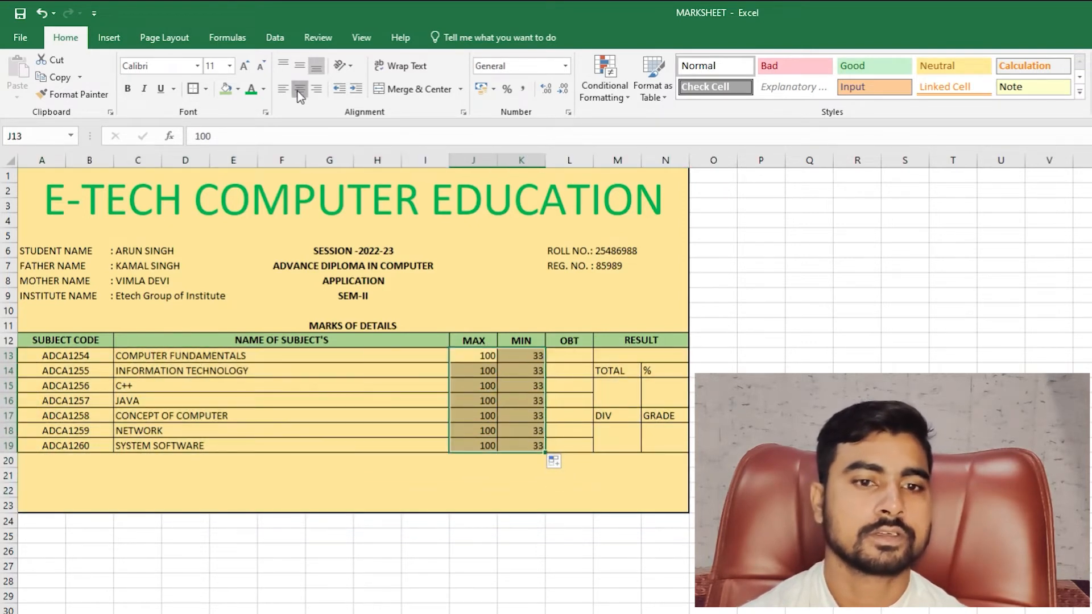
click(298, 91)
click(568, 370)
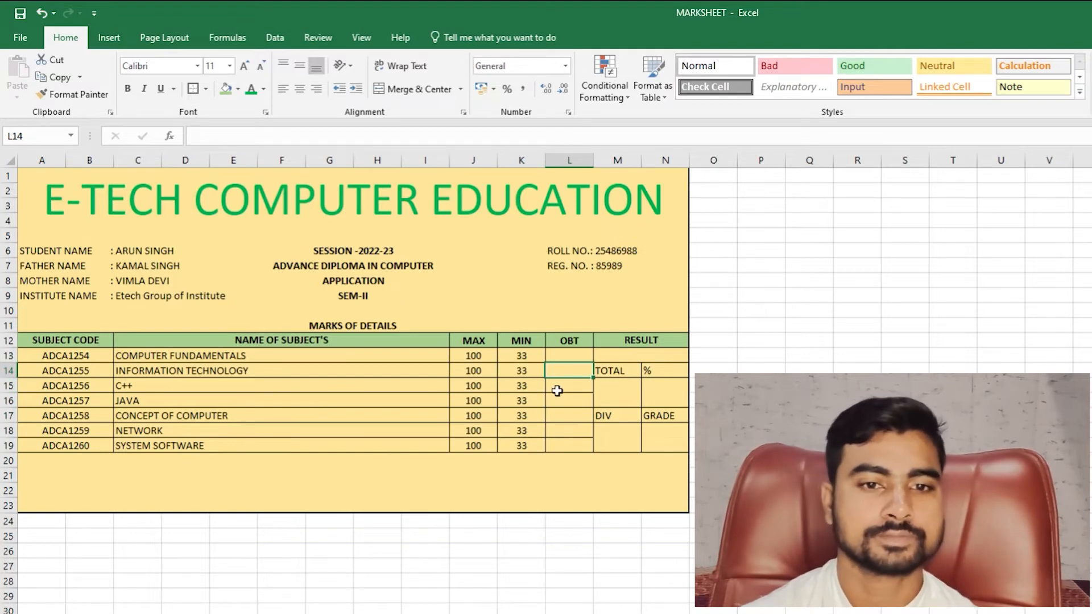
- Enter obtained marks 85, 75, 68 and 62 in L13:L16
click(568, 356)
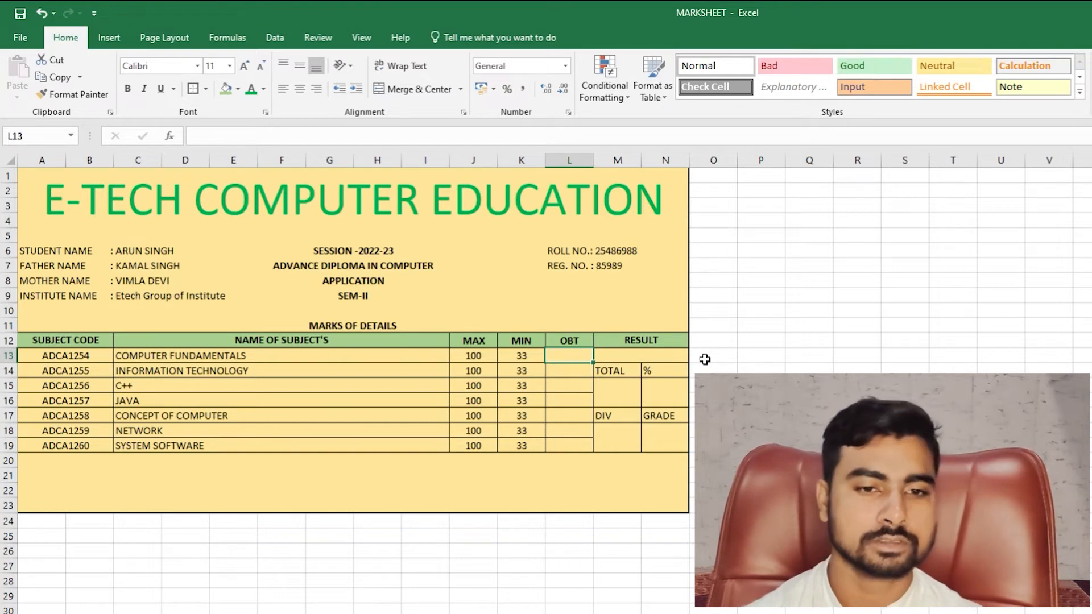
text(85)
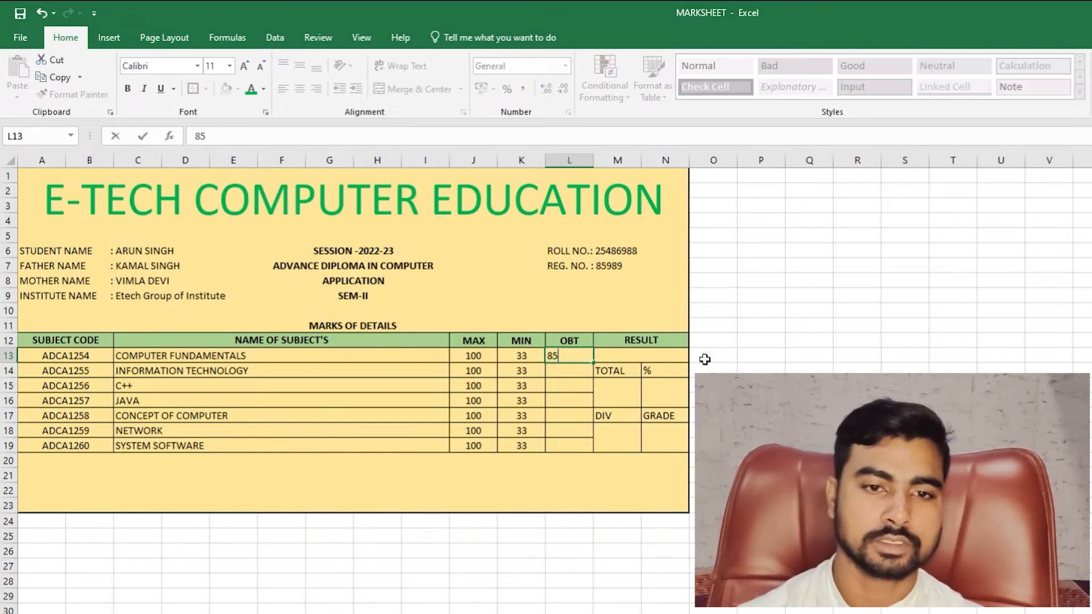
key(Return)
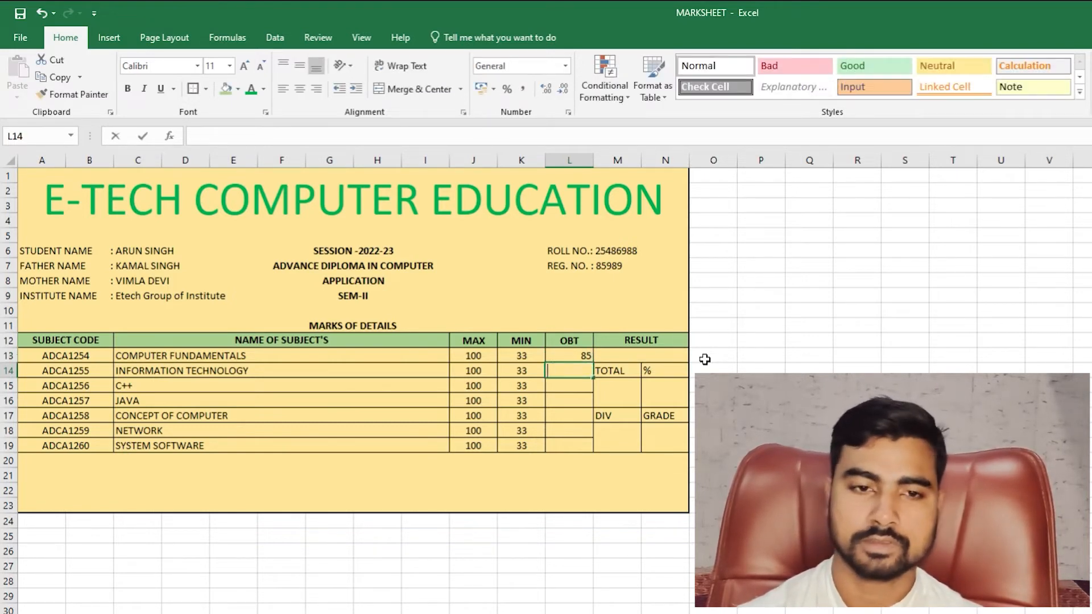
text(75)
key(Return)
text(68)
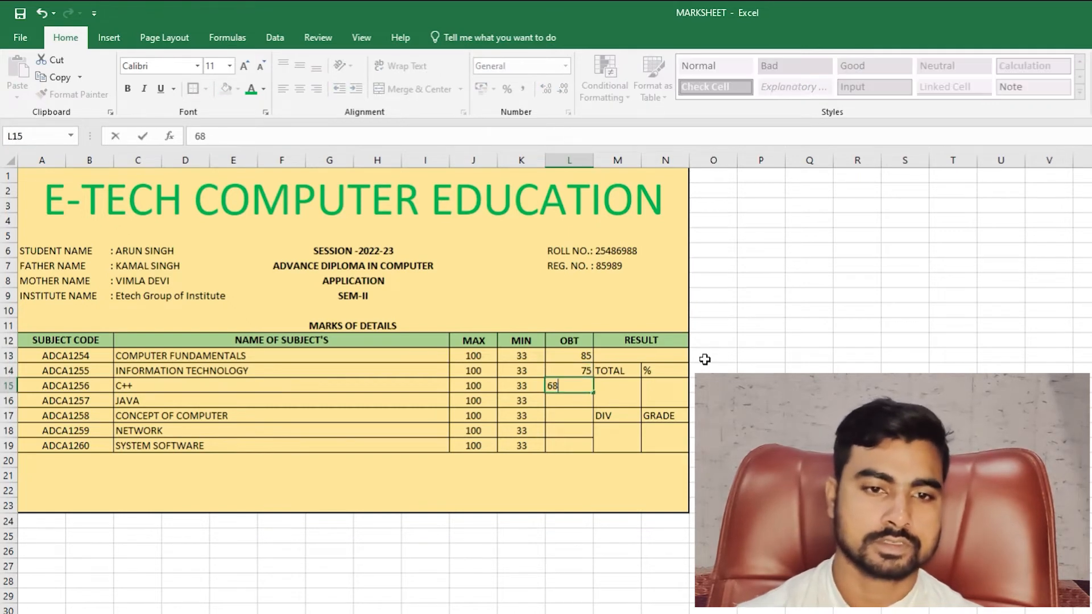
key(Return)
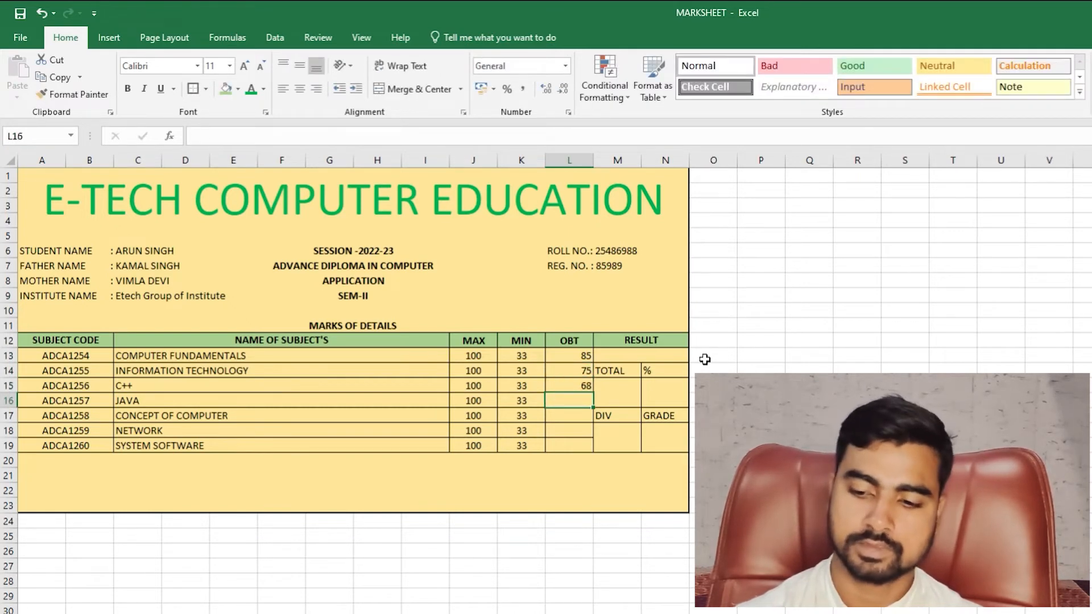
text(62)
key(Return)
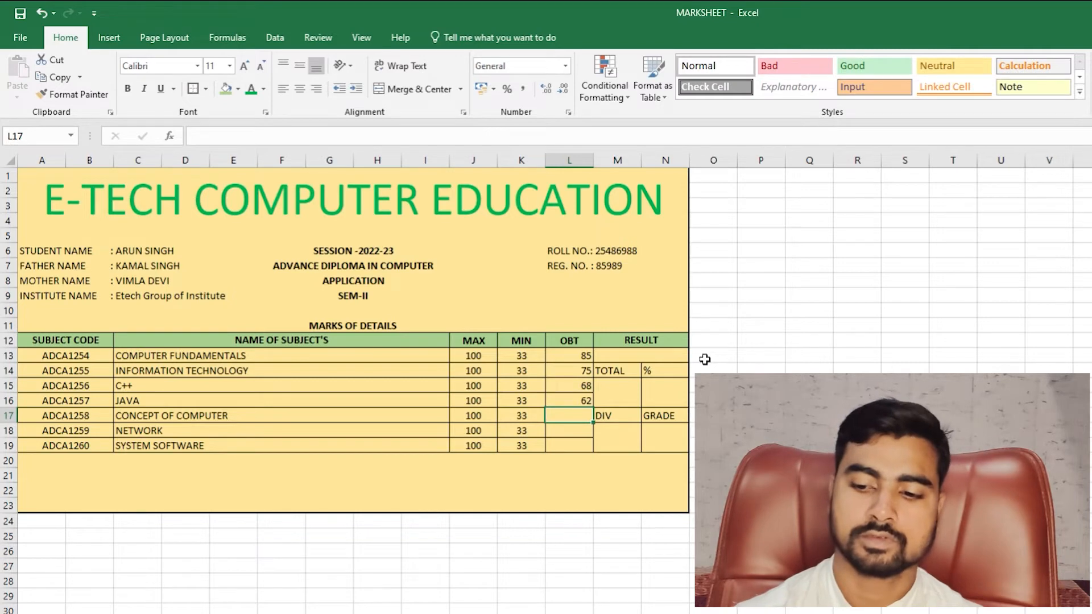
- Enter obtained marks 89, 74 and 85 in L17:L19
text(89)
key(Return)
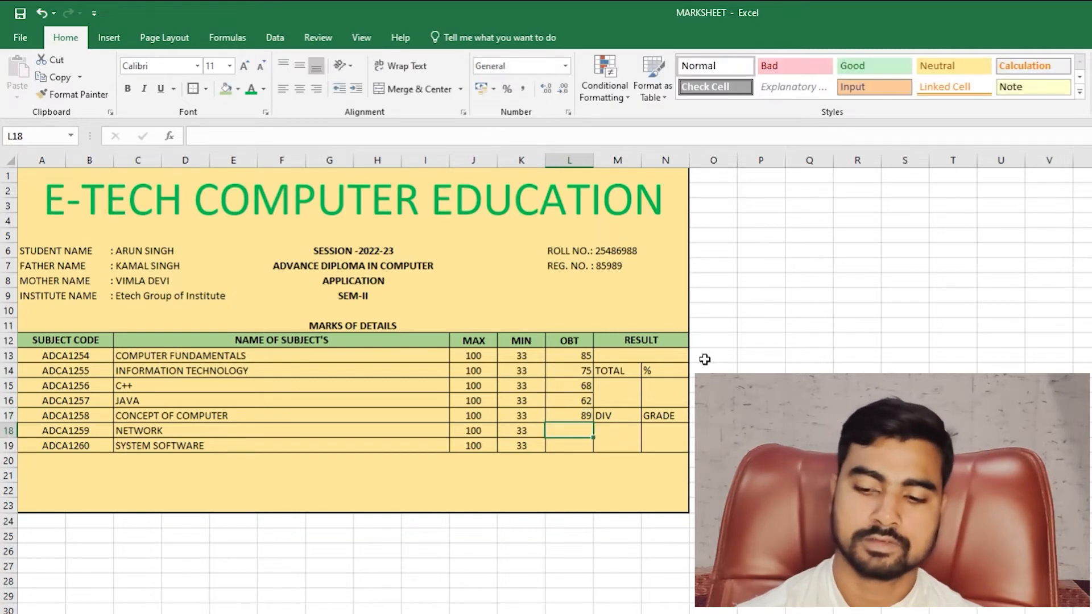
text(74)
key(Return)
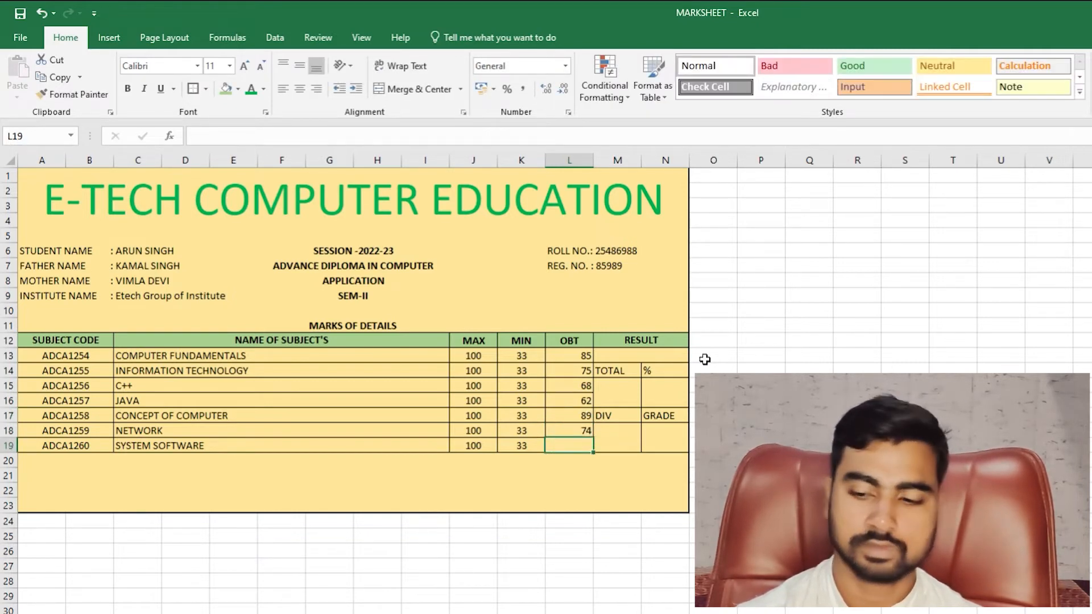
text(85)
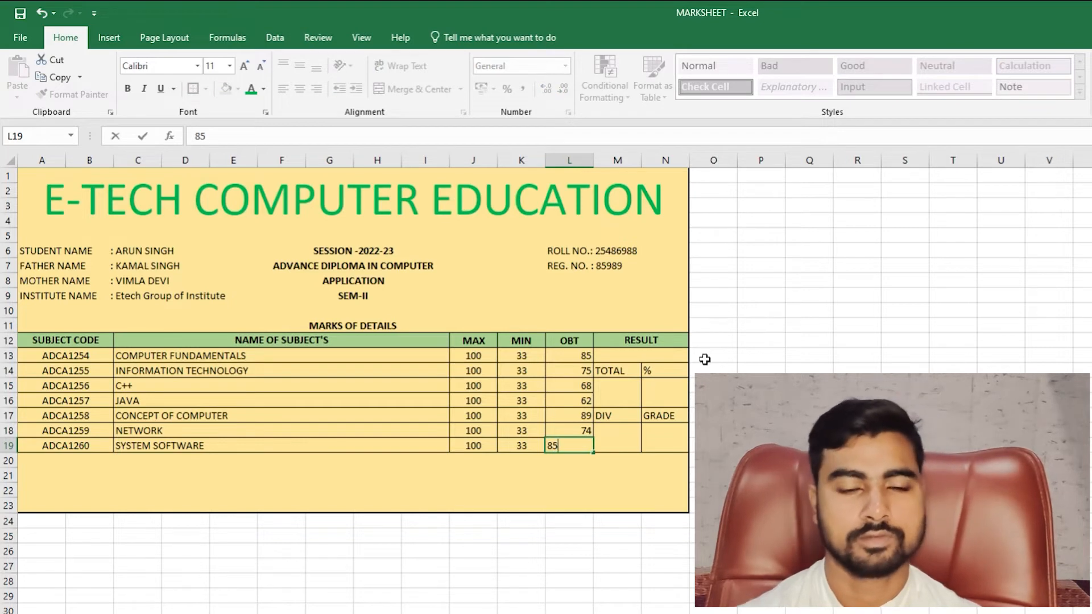
key(Return)
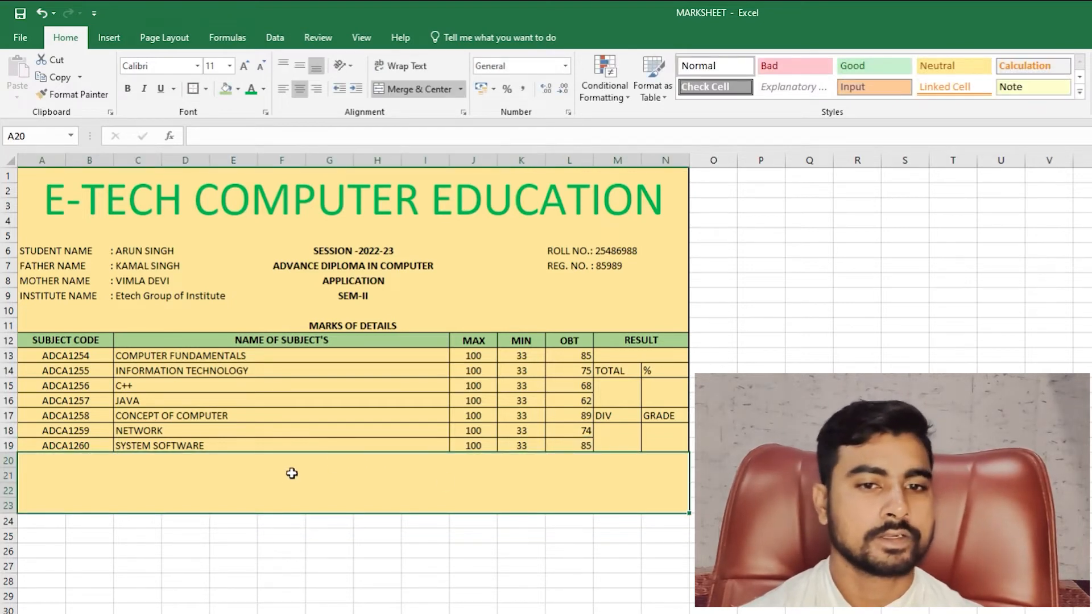
drag(561, 357, 563, 445)
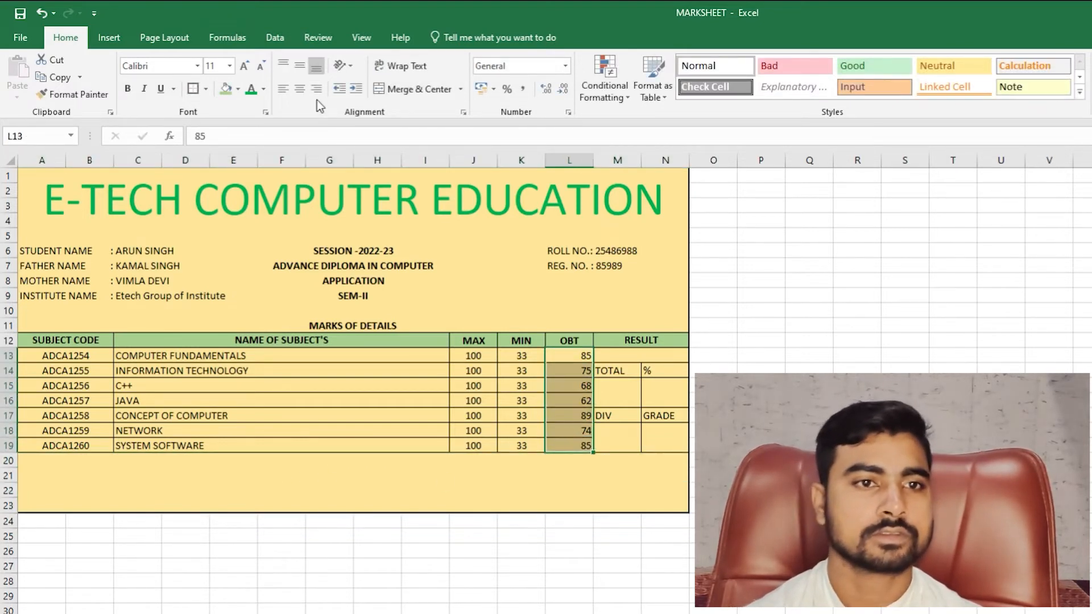
- Centre and bold the obtained marks in L13:L19
click(301, 91)
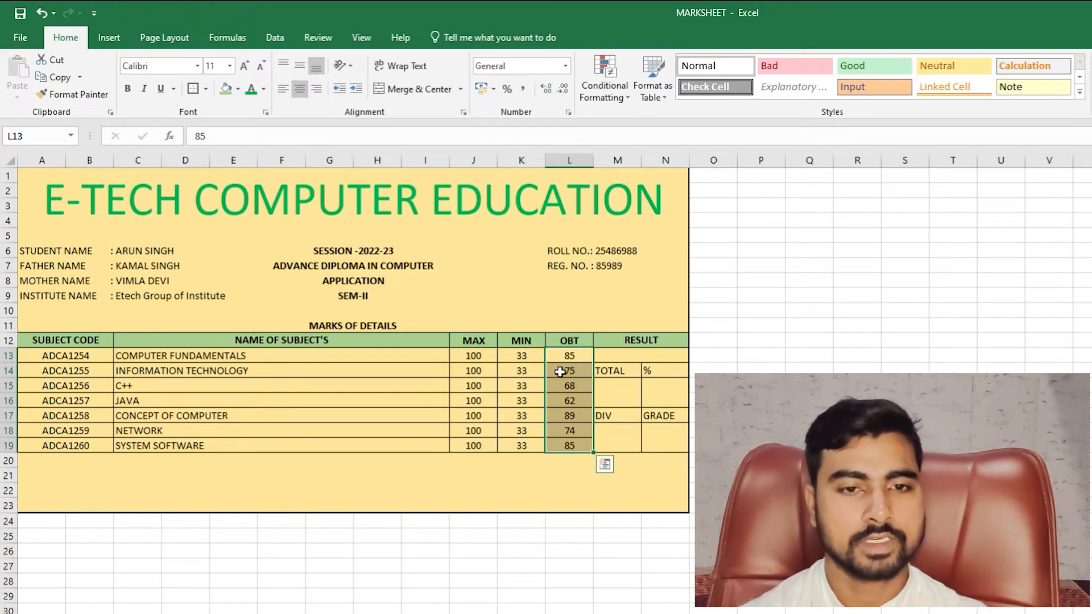
key(ctrl+b)
click(349, 470)
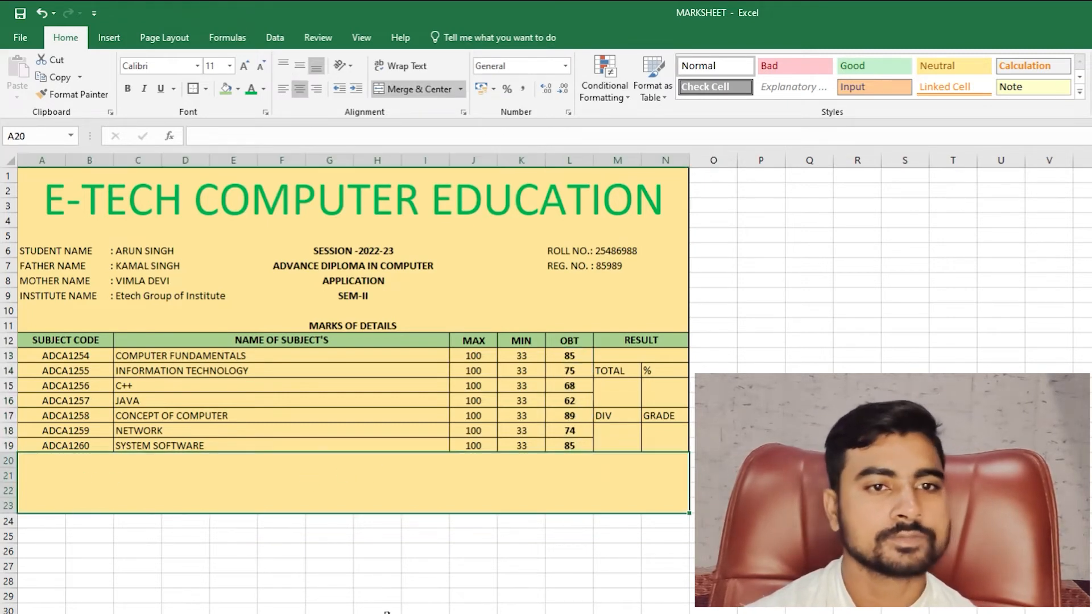
double_click(67, 497)
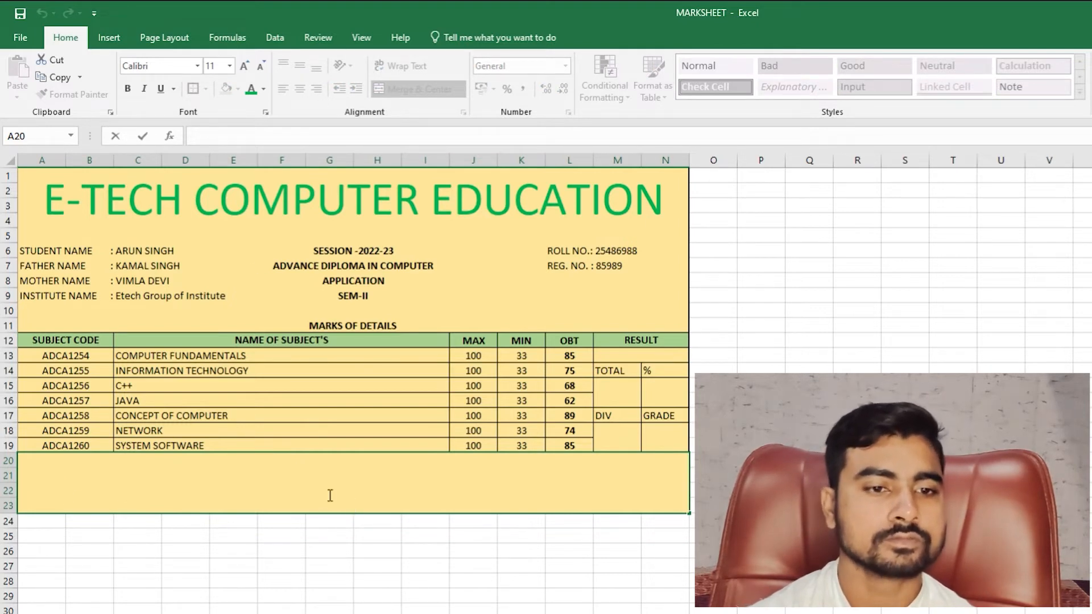
key(Escape)
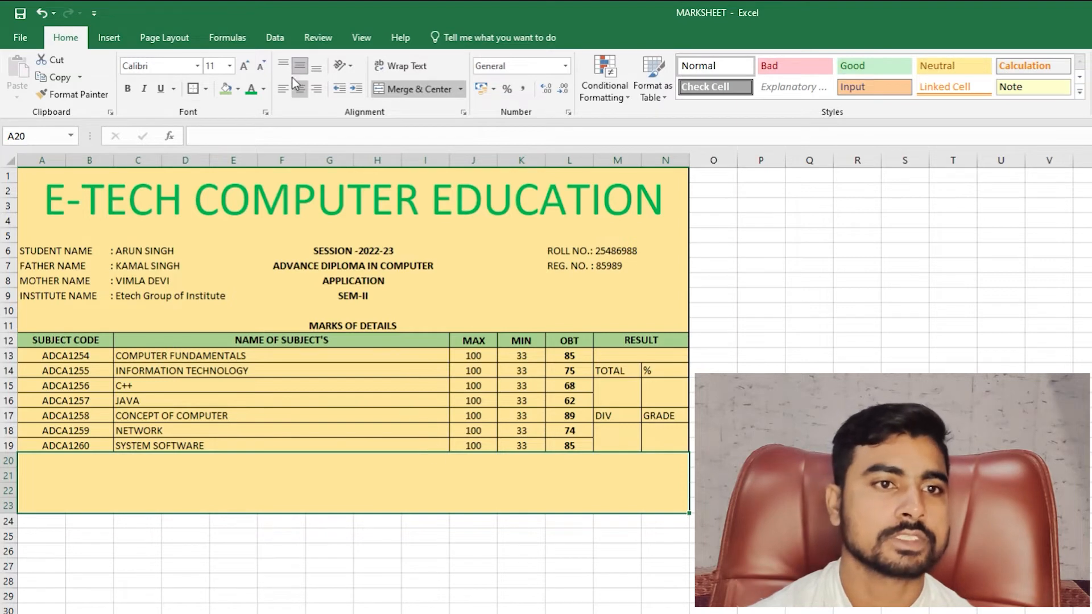
- Type SEAL OF EXAM CENTER into the merged footer cell A20
double_click(117, 462)
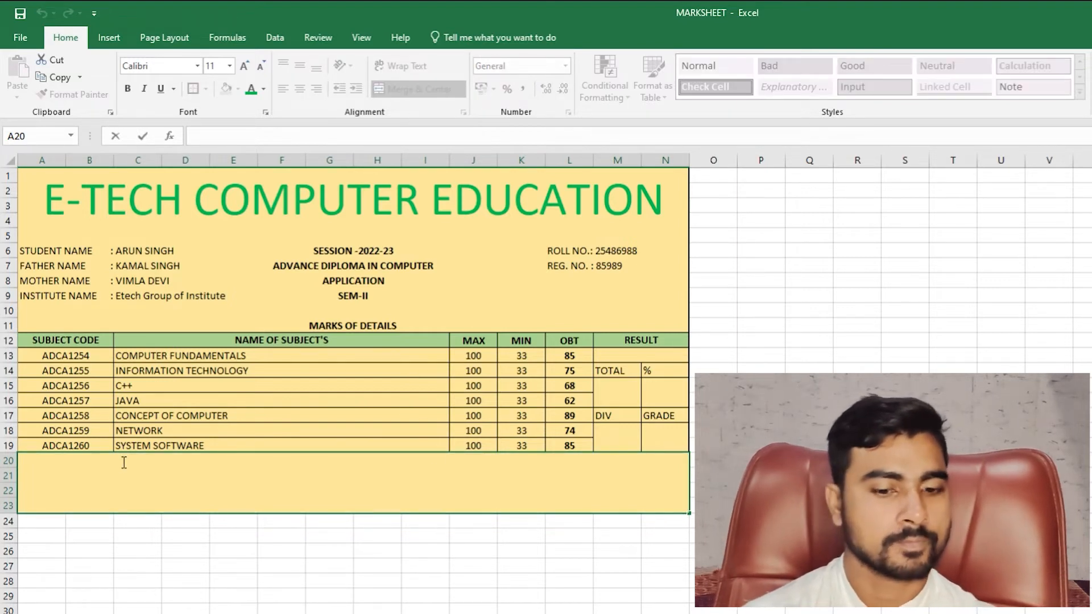
text(SEA)
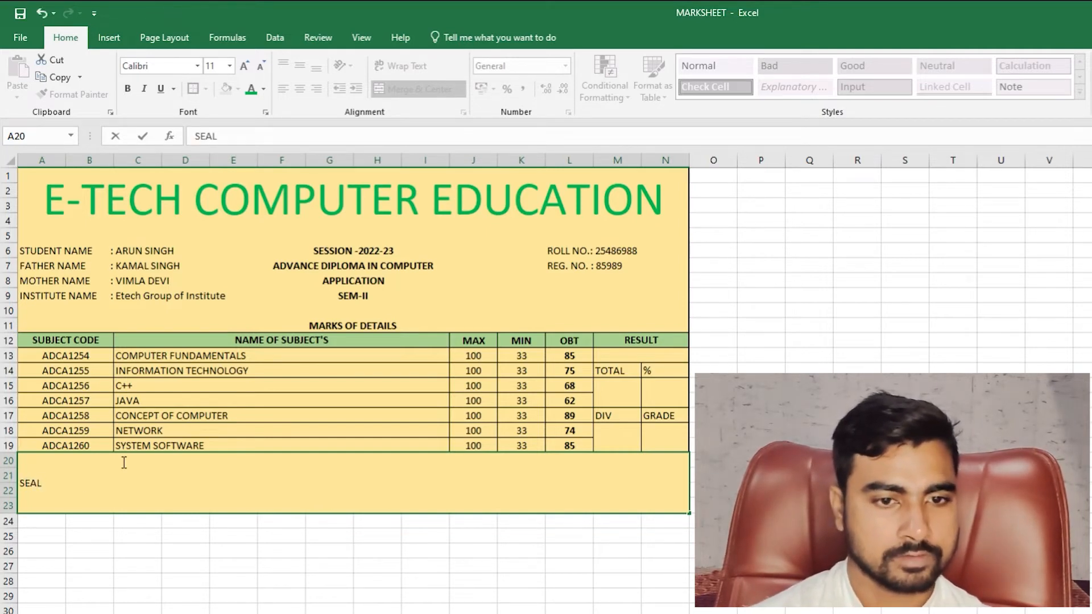
text(L OF )
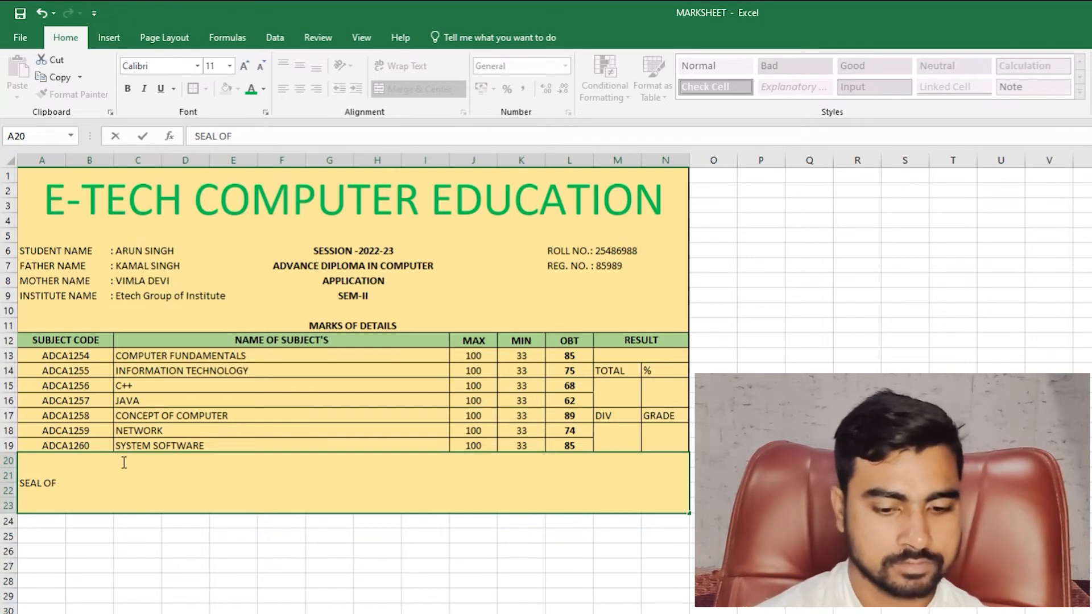
text(E)
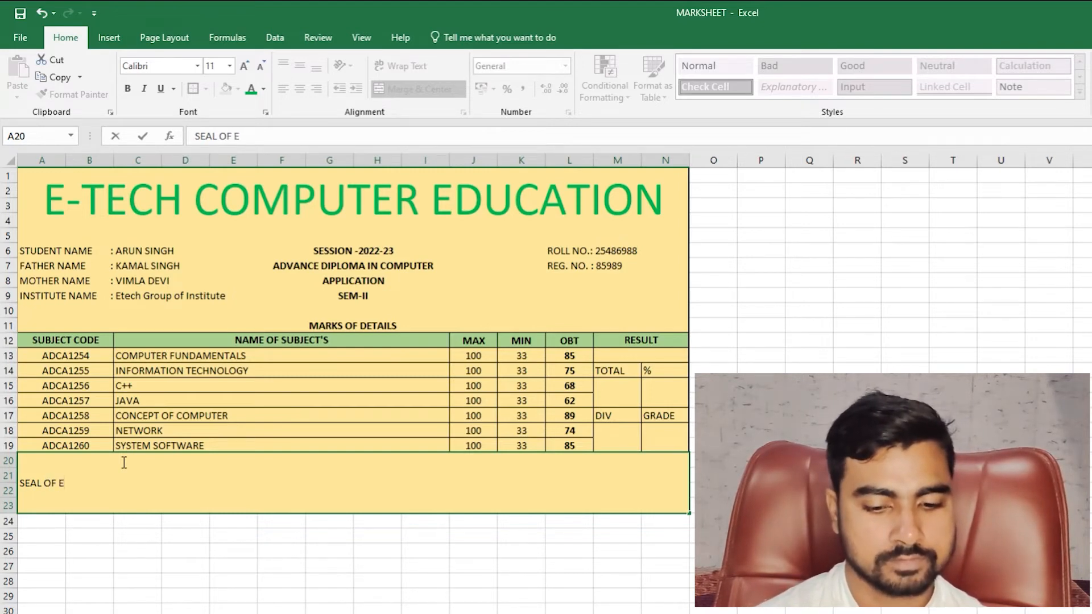
text(XAM C)
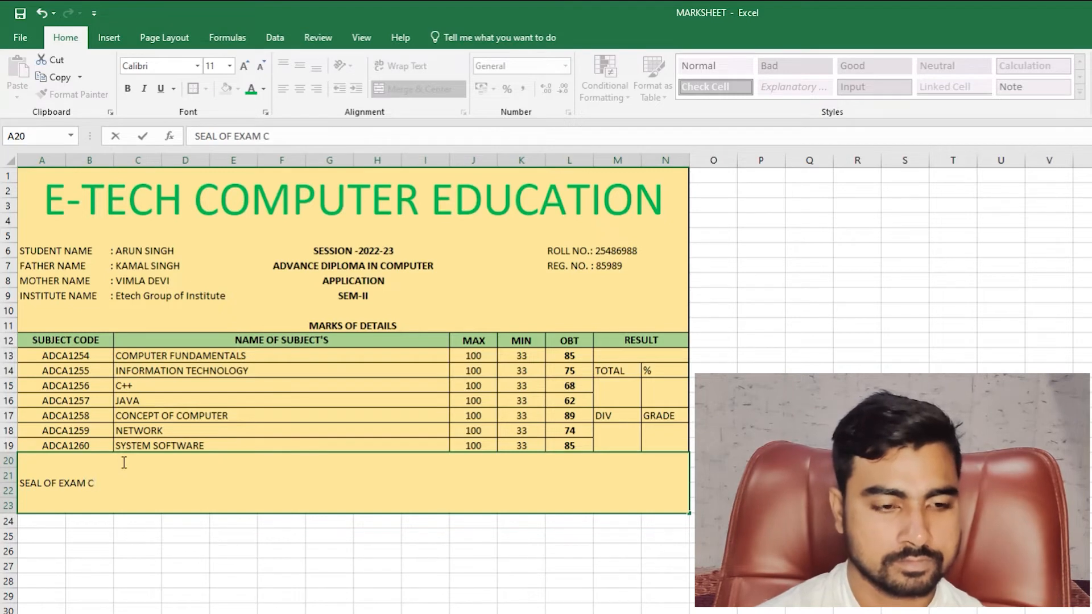
text(ENTER)
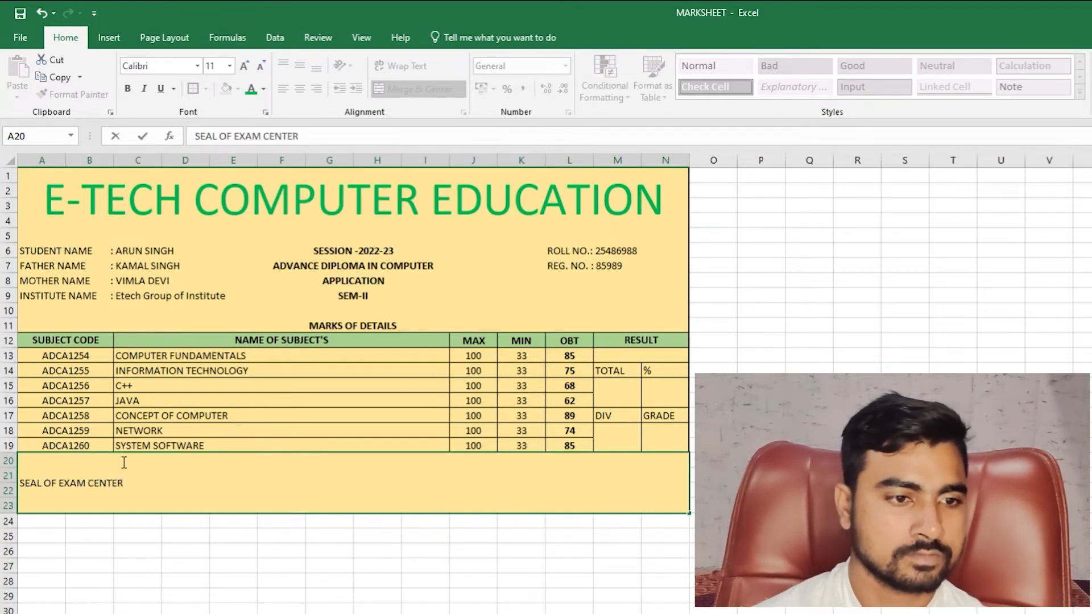
key(Return)
click(122, 461)
double_click(122, 462)
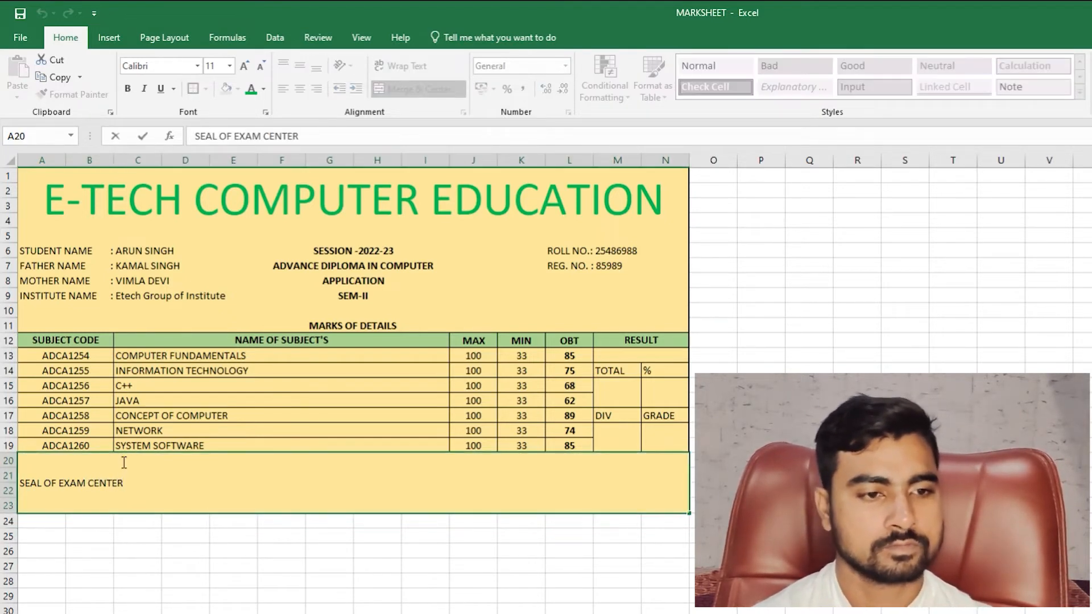
key(Escape)
key(Right)
key(Right)
key(Up)
key(Left)
key(Left)
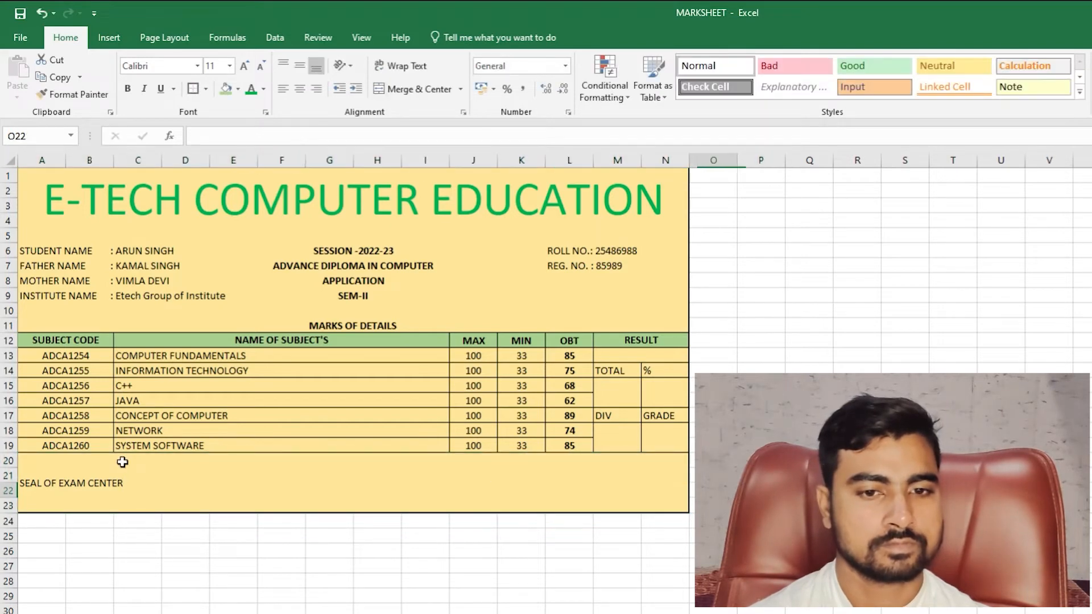
- Append SIGN. OF HOD and DATE: 25-08-2022, spaced along the footer line
double_click(123, 462)
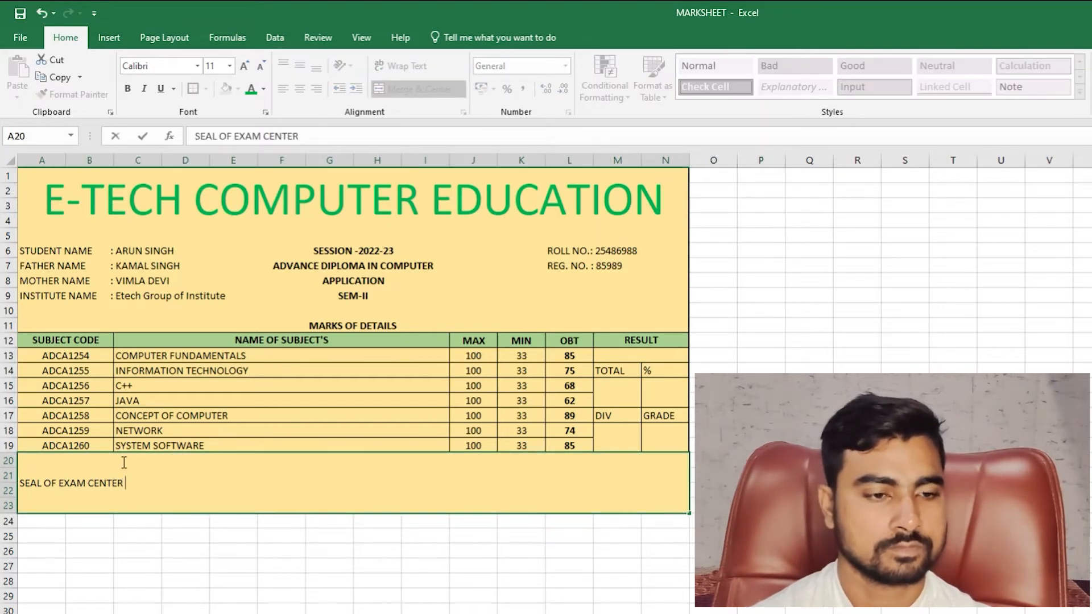
text(S)
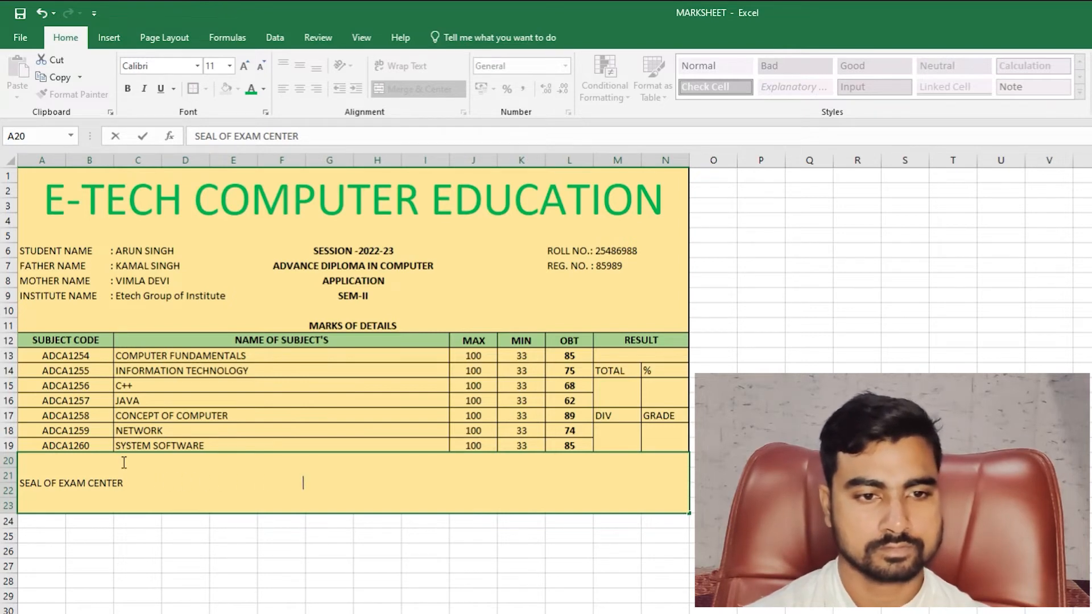
text(OG)
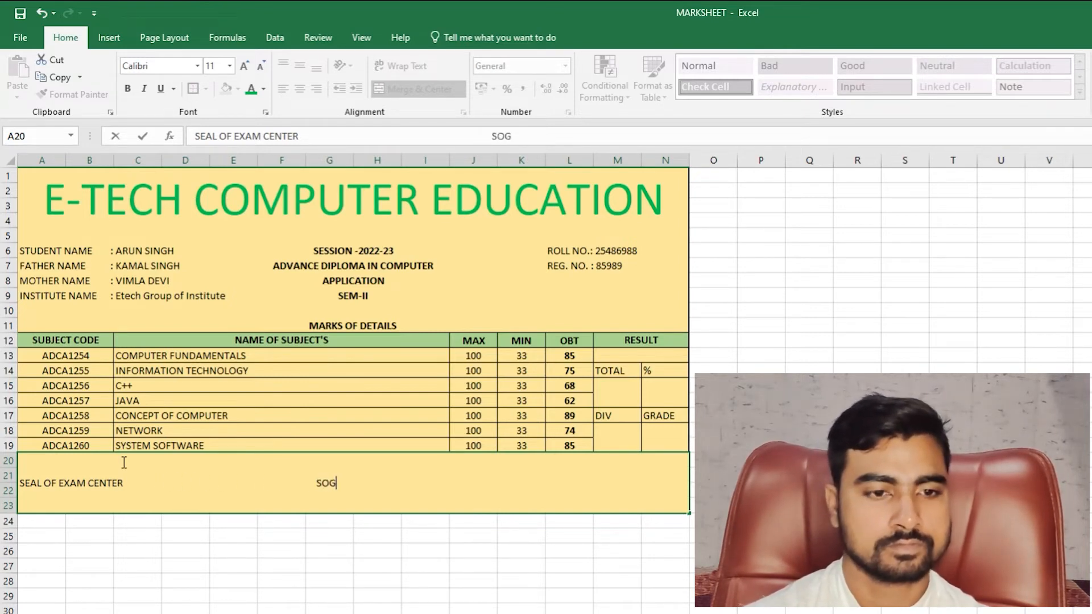
key(BackSpace)
key(BackSpace)
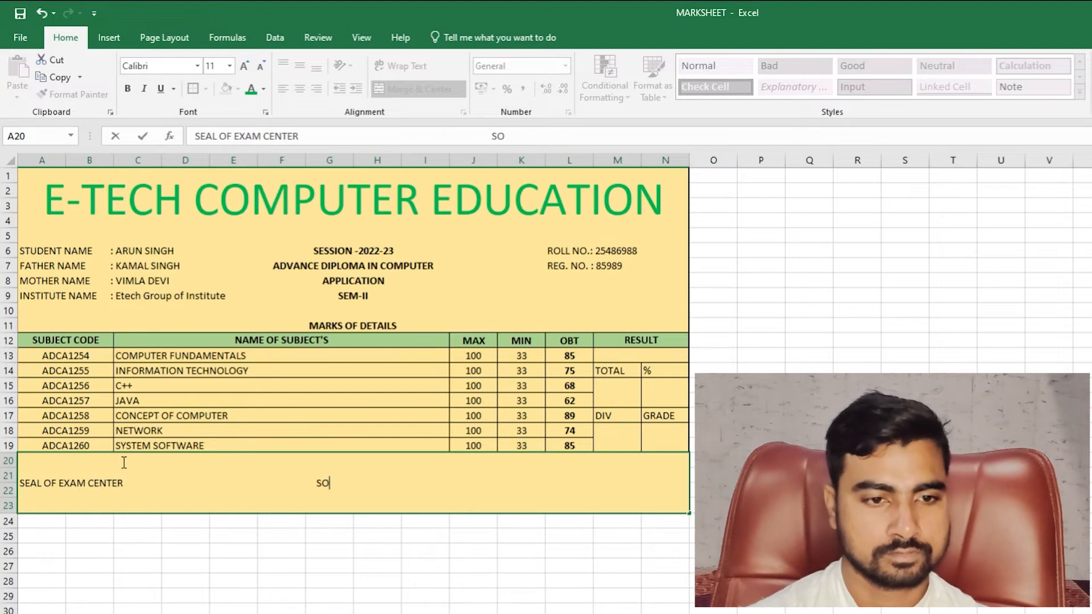
text(IGN. )
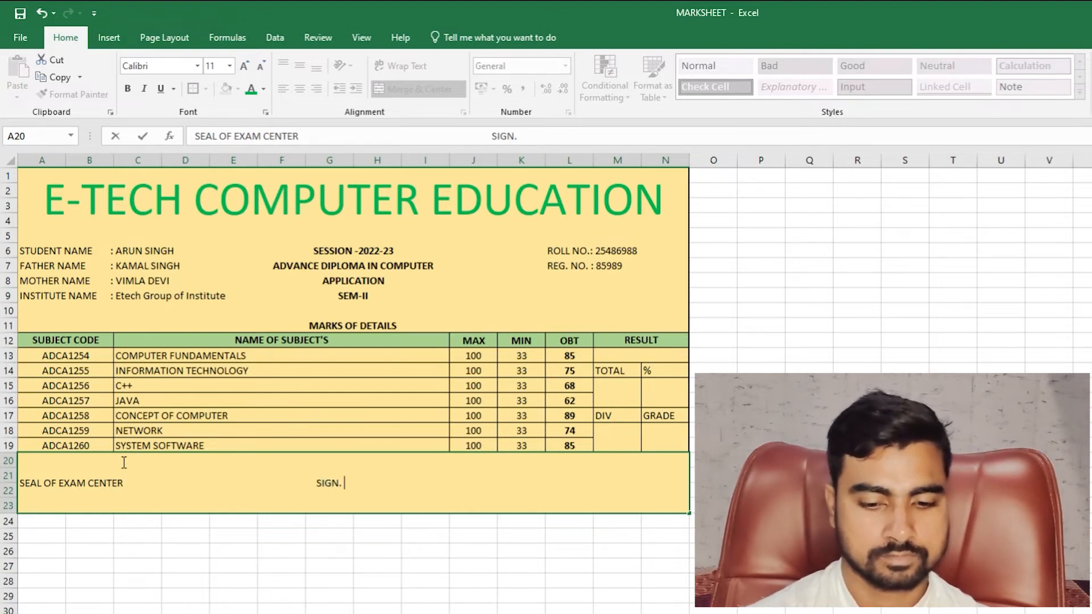
text(OG)
key(BackSpace)
text(H )
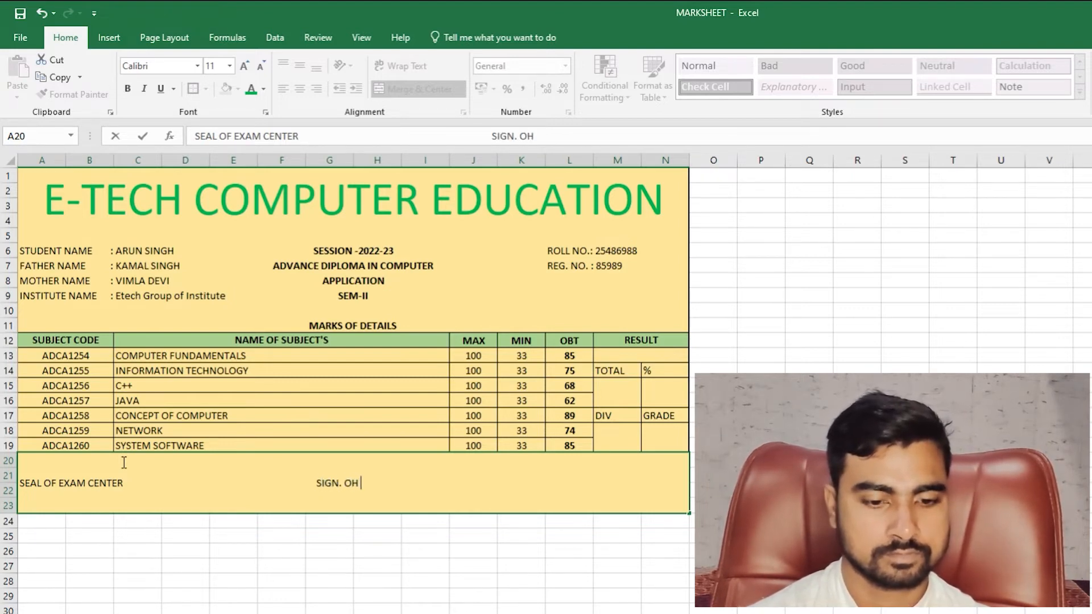
text(F )
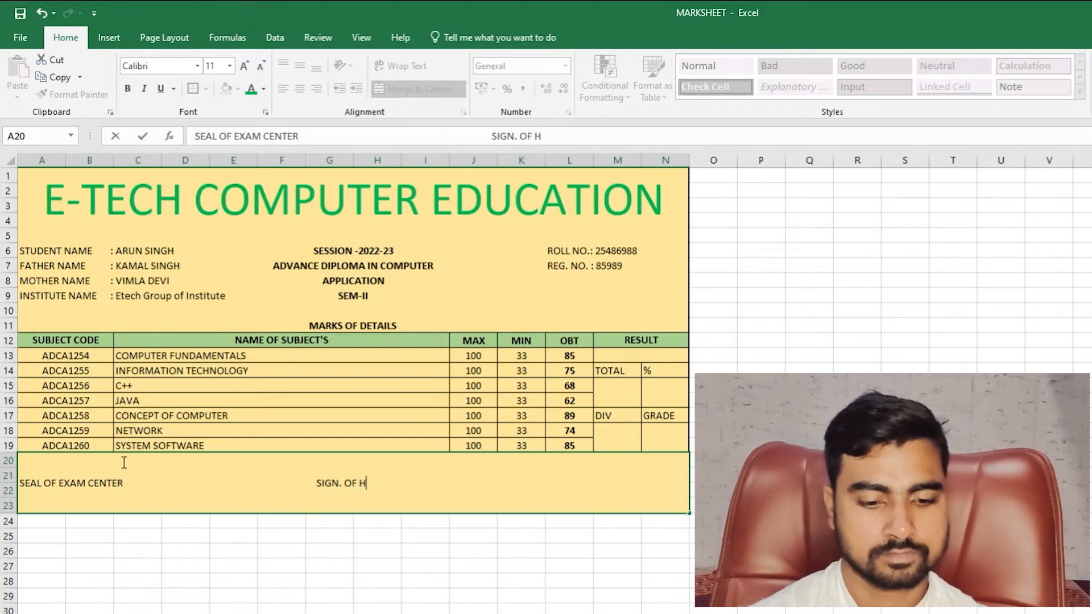
text(HOD           )
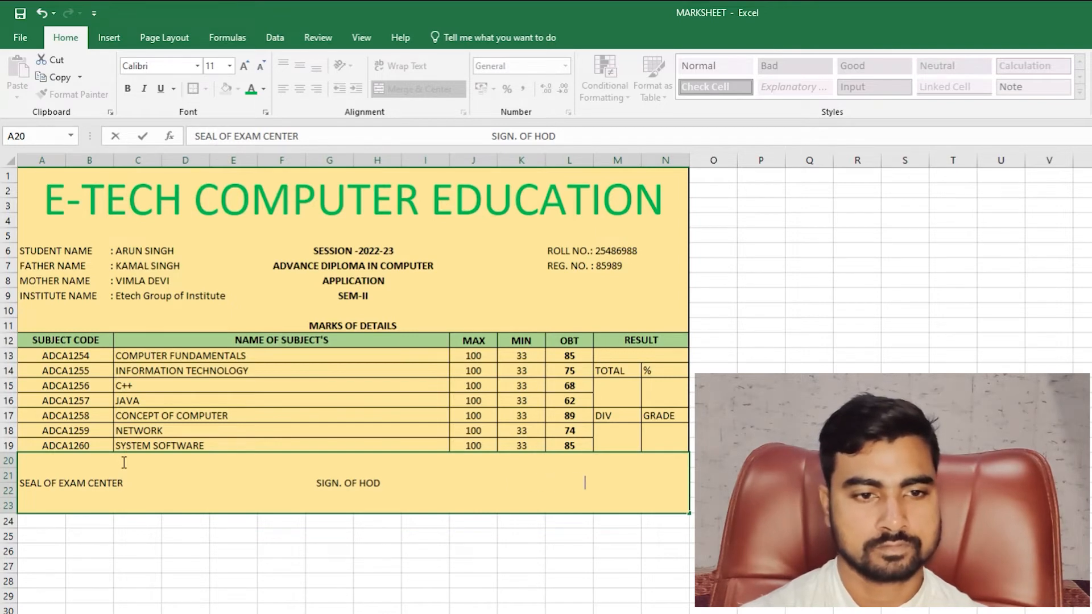
text(       DATE)
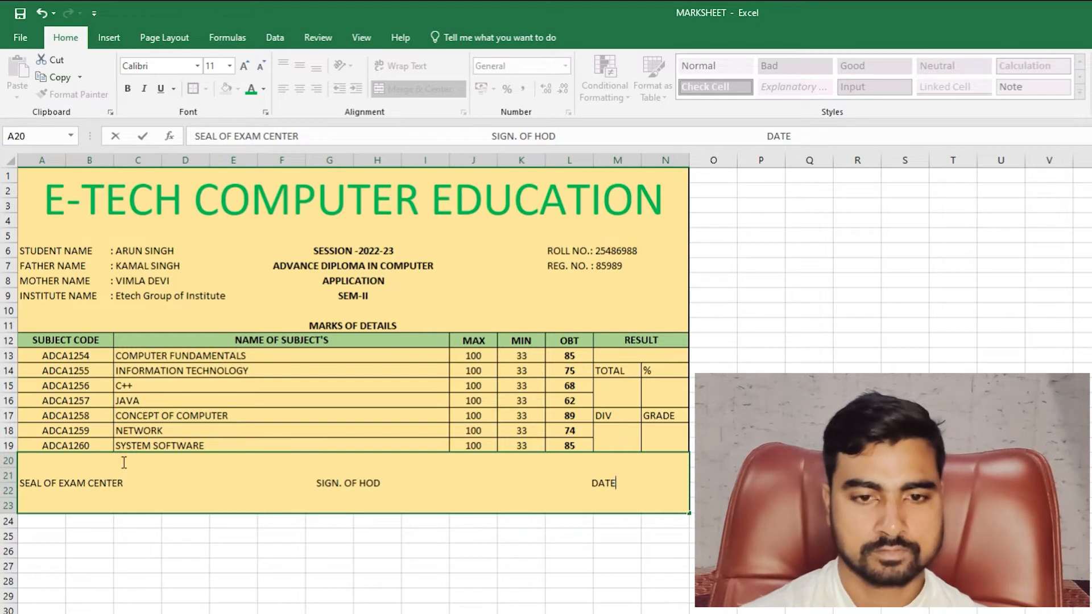
text(: 25-)
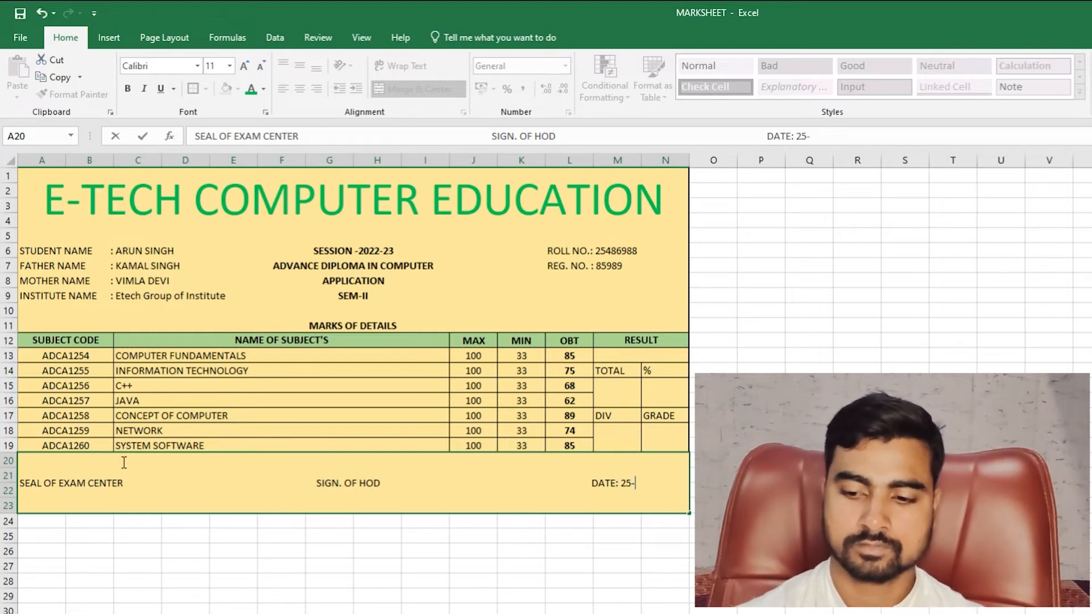
text(08-2)
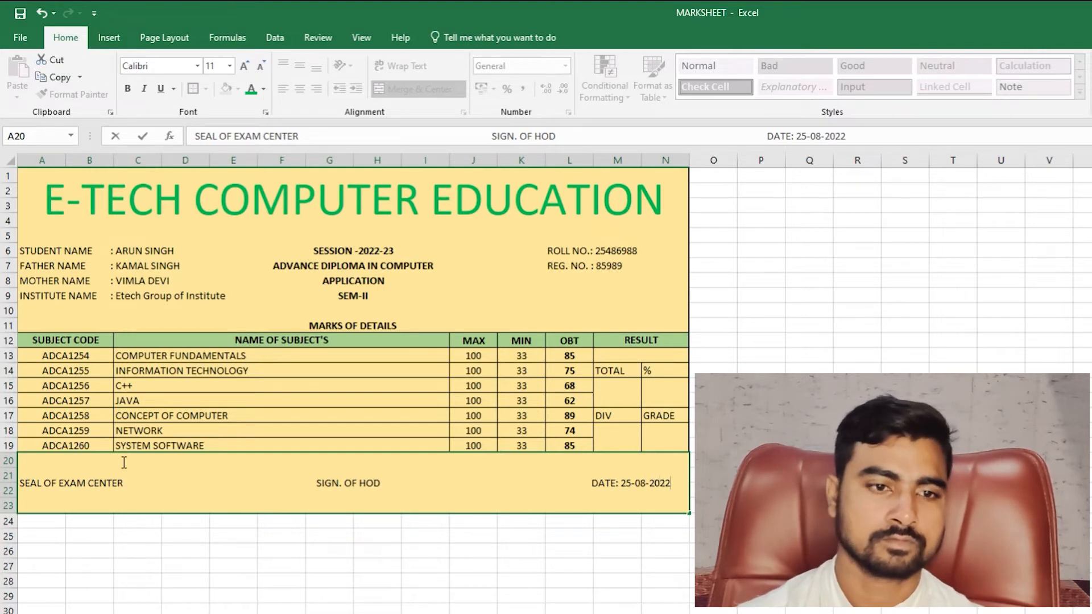
text(022)
click(261, 536)
- Make the footer text bold, horizontally centred and bottom-aligned
click(275, 486)
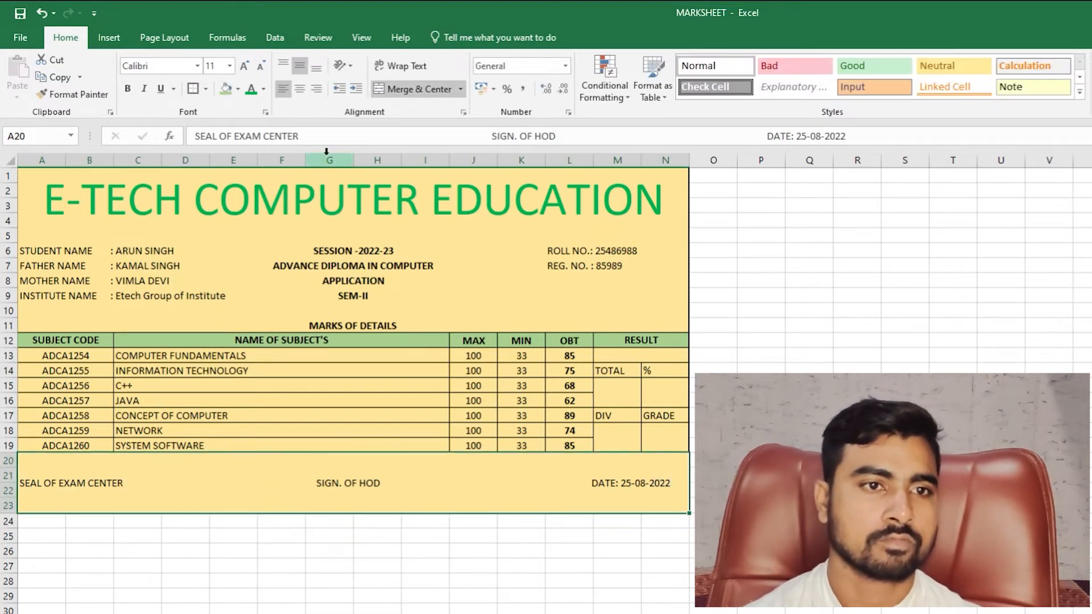
click(284, 65)
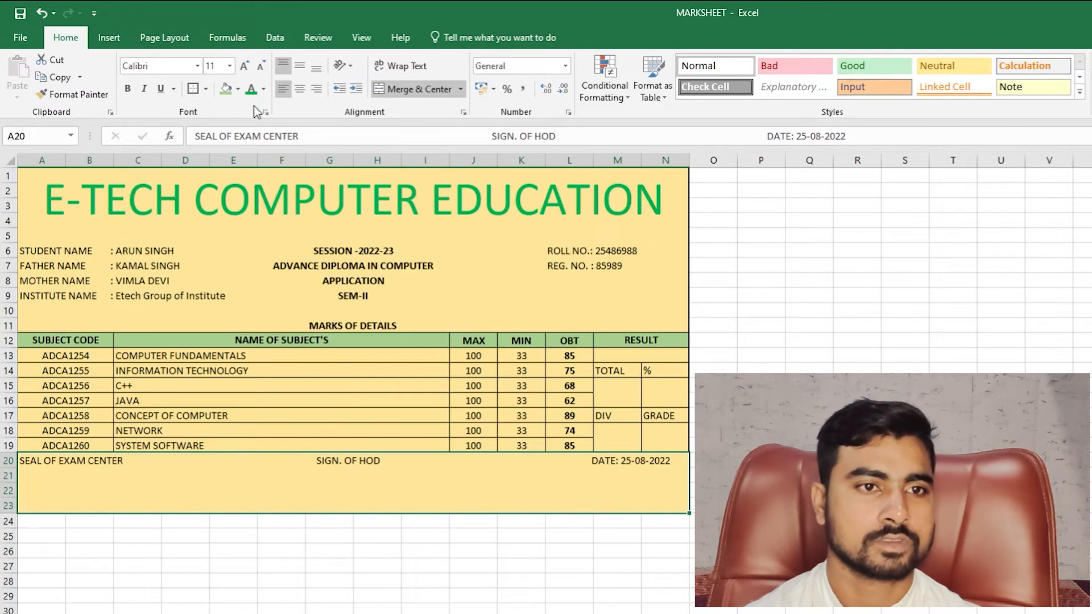
click(127, 88)
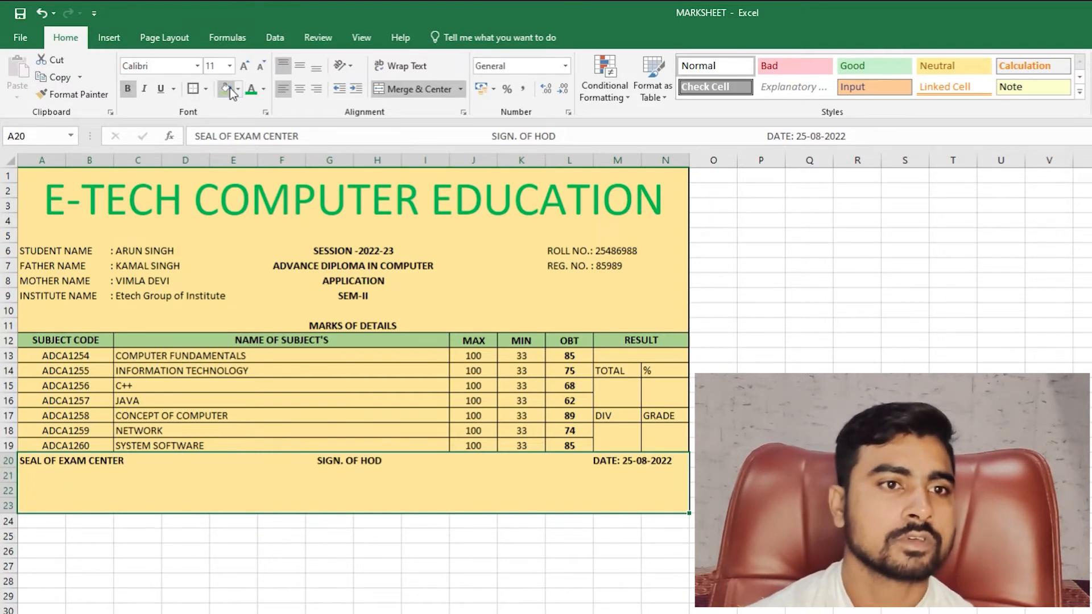
click(317, 89)
click(300, 88)
click(315, 69)
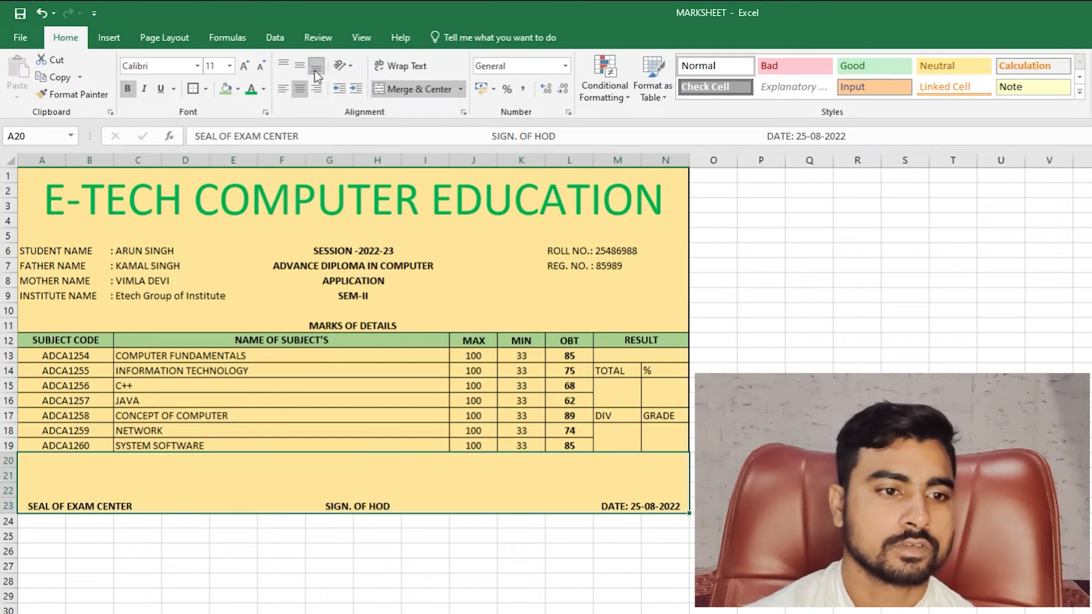
click(714, 535)
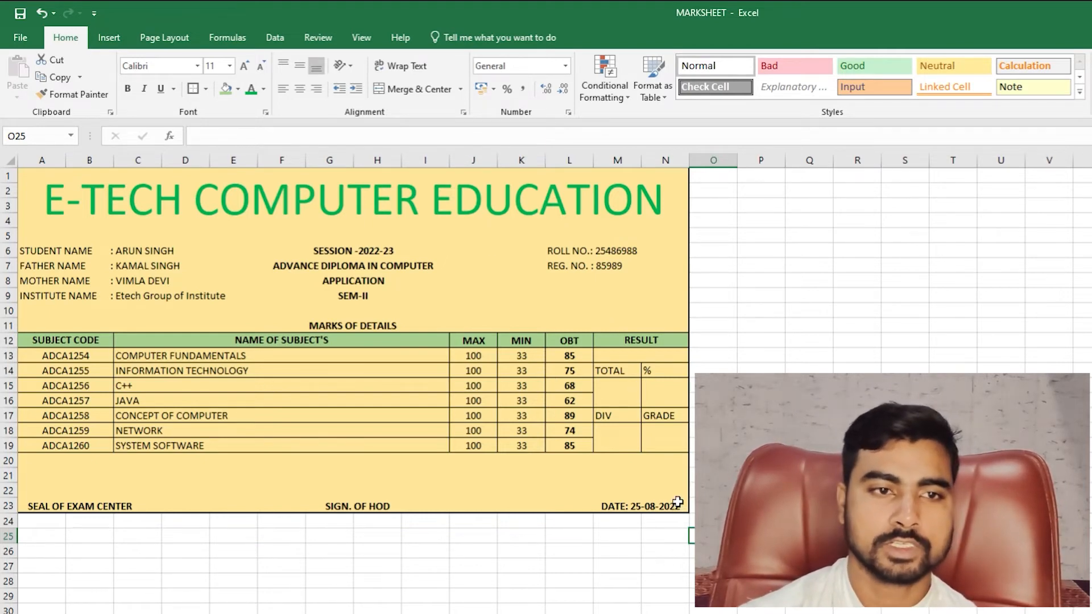
- Enter =SUM(L13:L19) in the merged cell under TOTAL, giving 538
drag(677, 502, 109, 146)
click(521, 386)
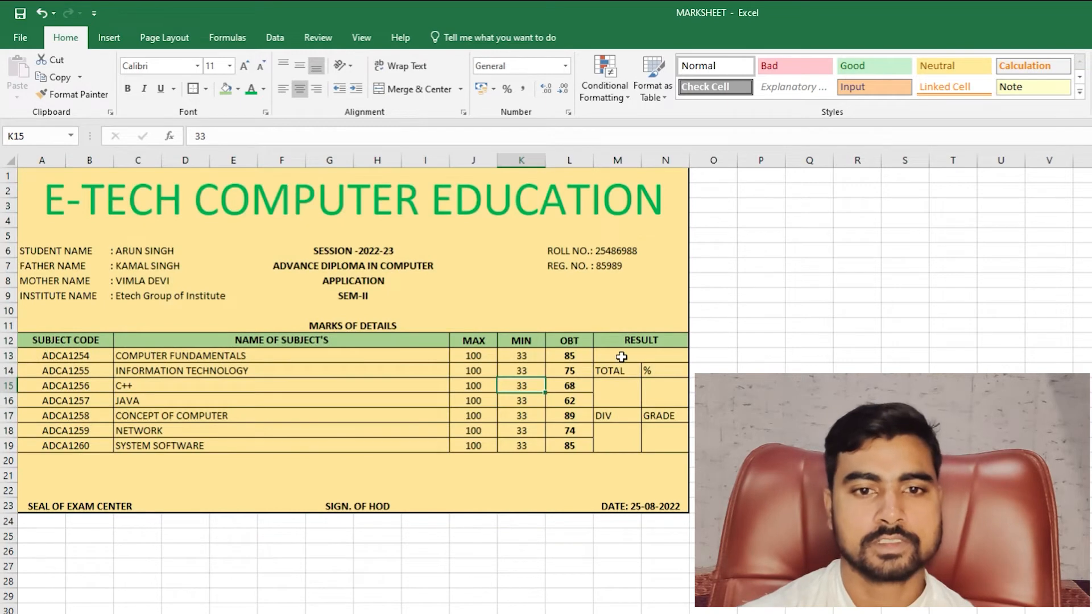
click(622, 356)
click(619, 391)
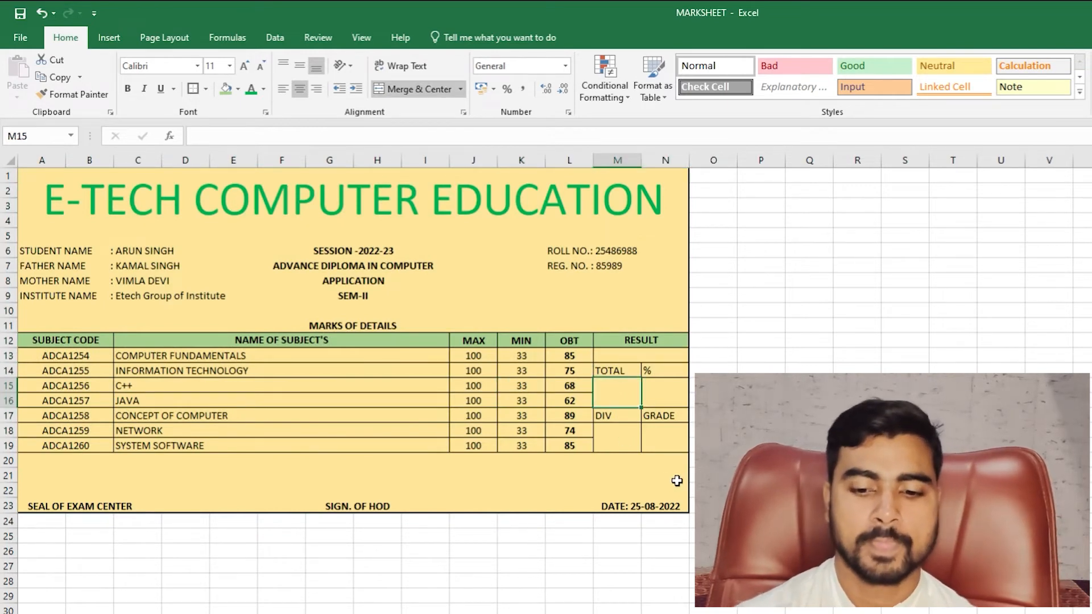
text(=SUM)
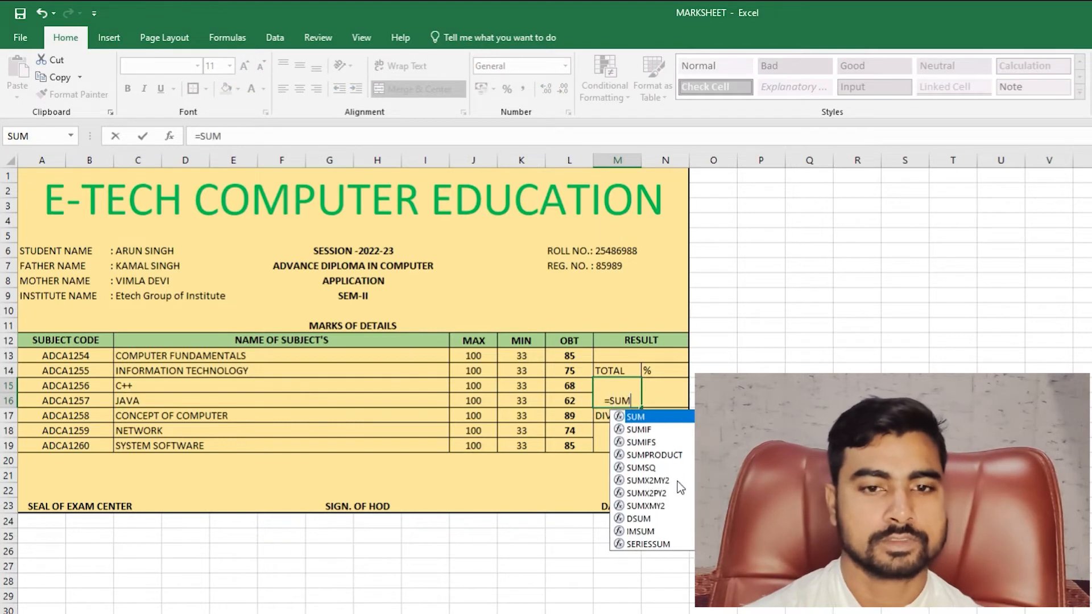
key(Tab)
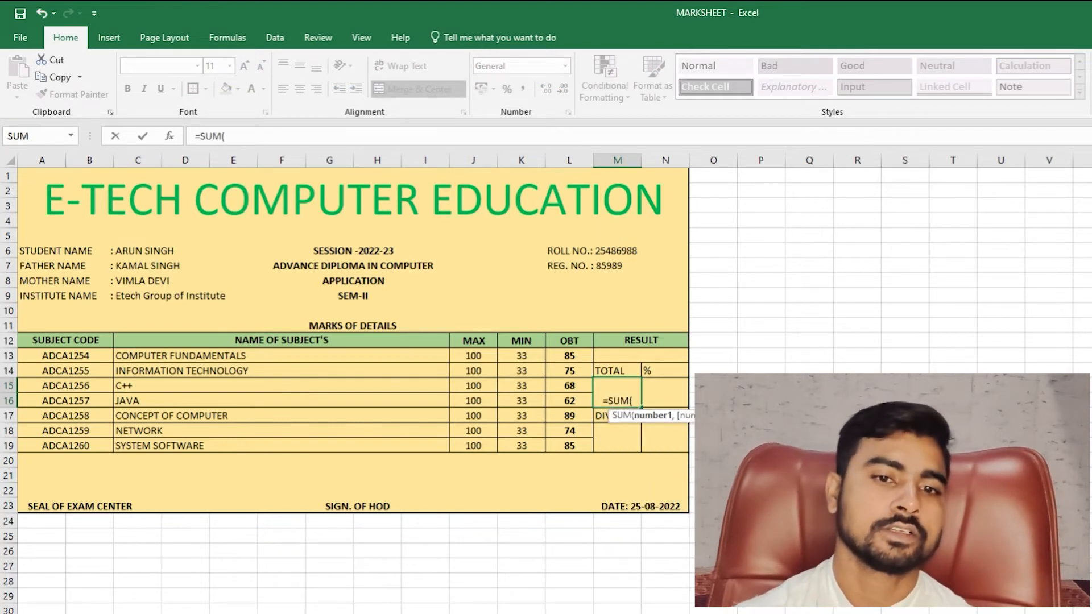
drag(569, 355, 570, 445)
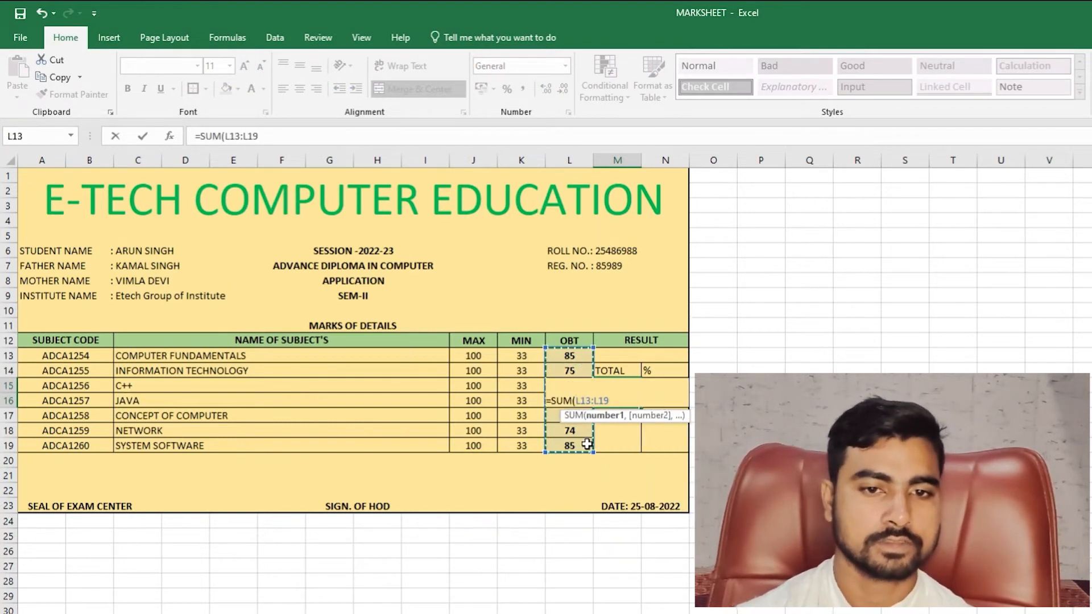
key(Return)
- Middle-align the 538 total and set its font size to 20
click(623, 392)
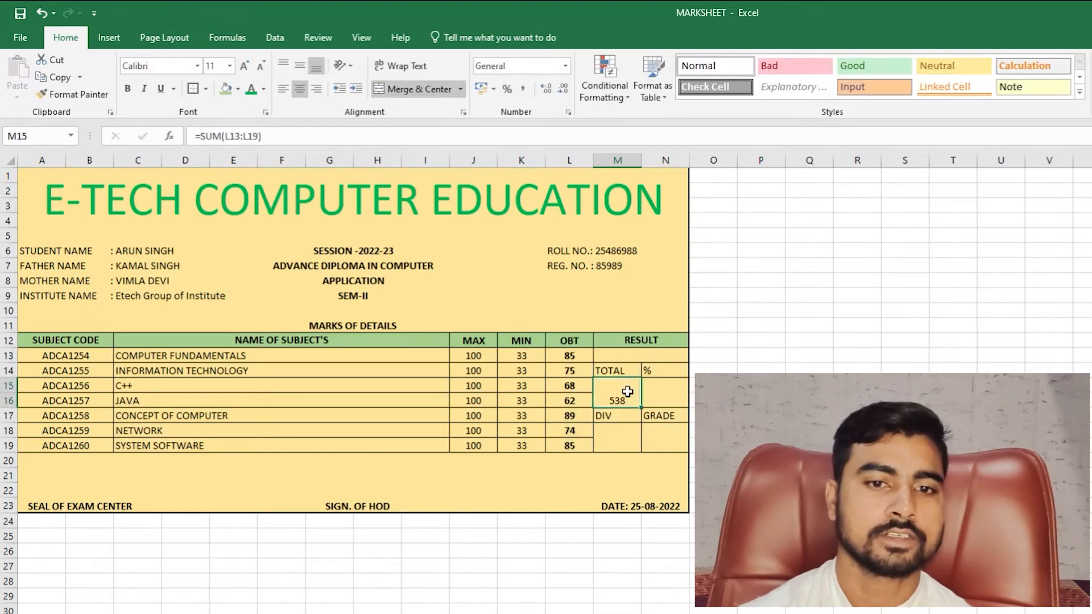
click(300, 67)
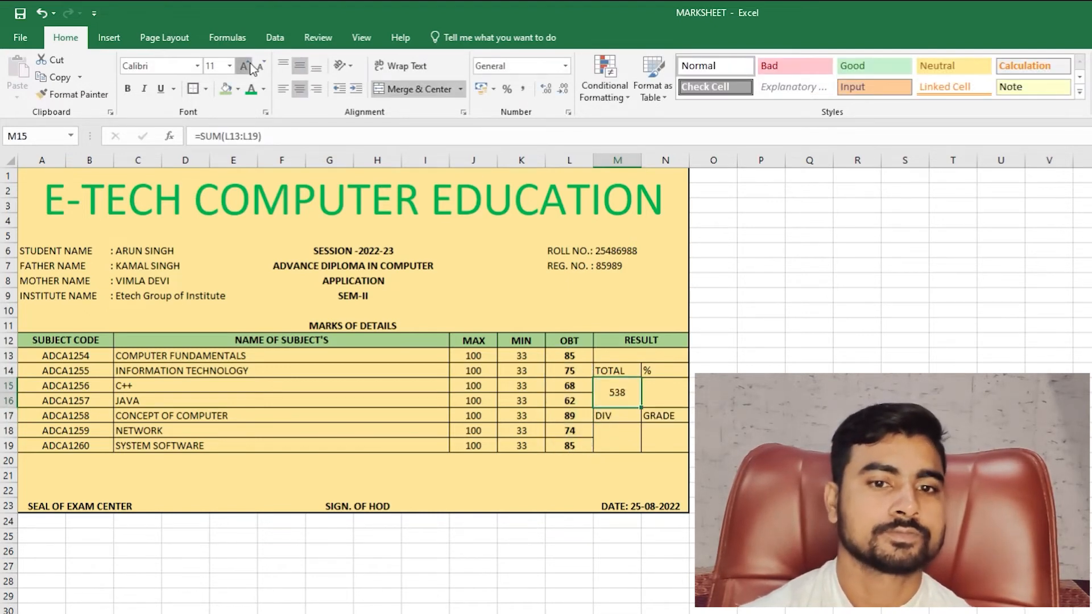
click(250, 67)
click(250, 67)
click(250, 67)
click(250, 67)
click(250, 67)
click(615, 368)
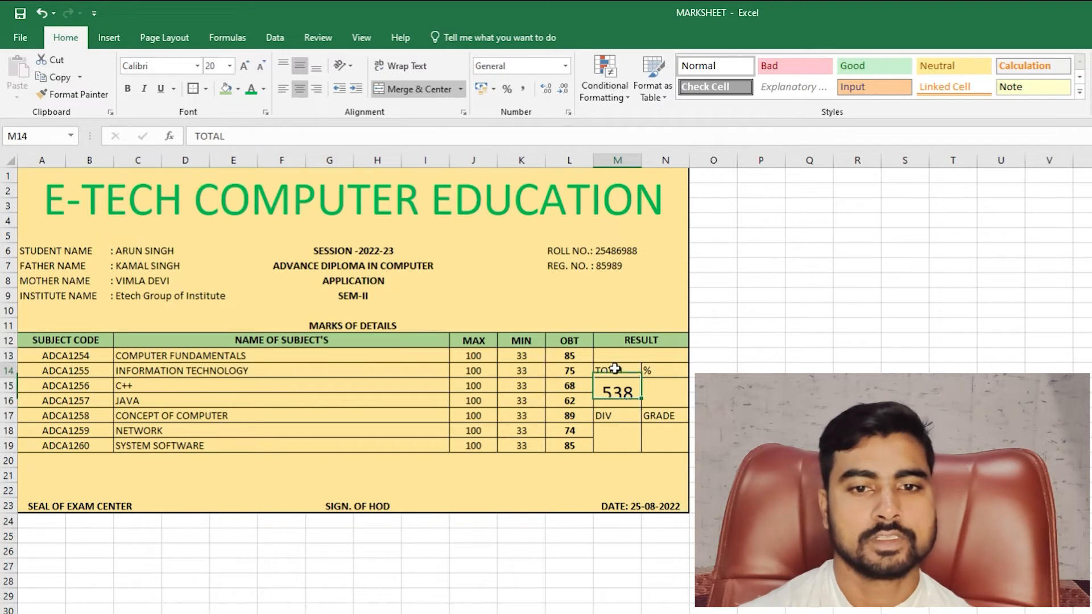
drag(614, 369, 662, 371)
- Make the TOTAL and % headings centred, bold and filled green
click(295, 89)
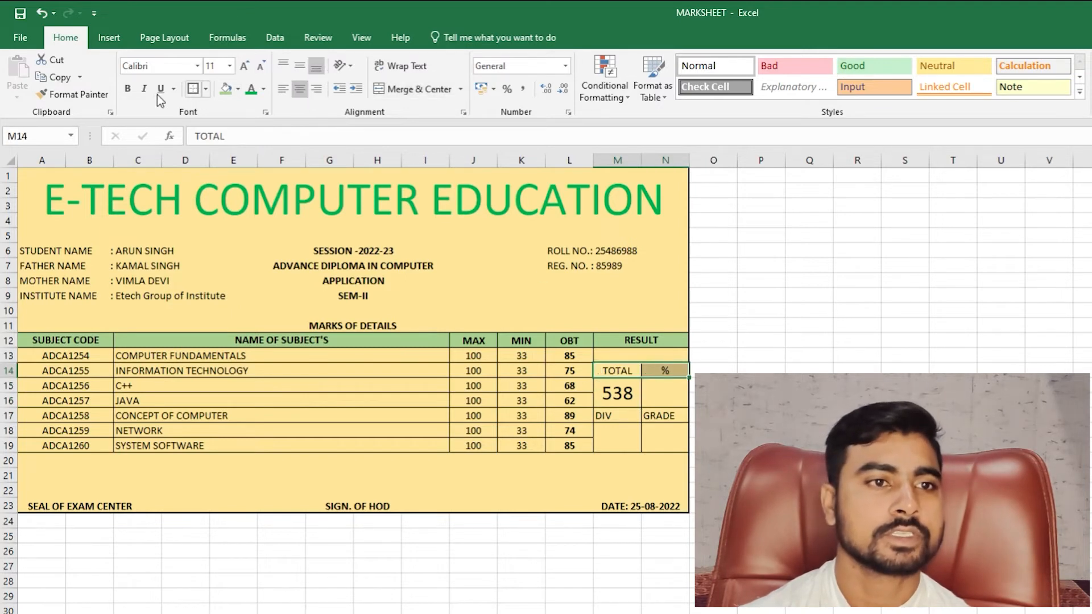
click(129, 88)
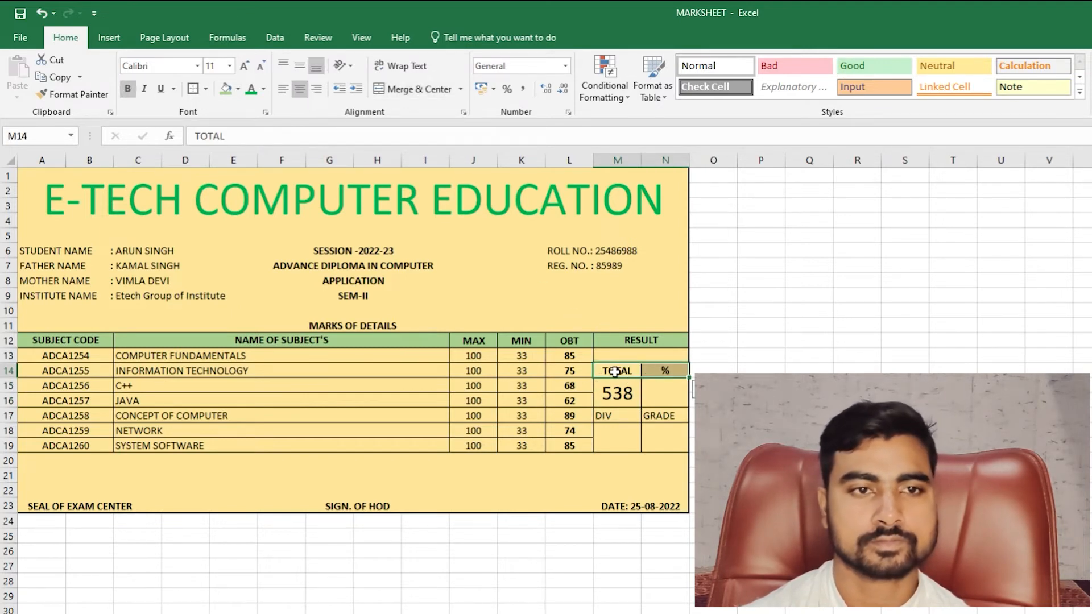
click(250, 89)
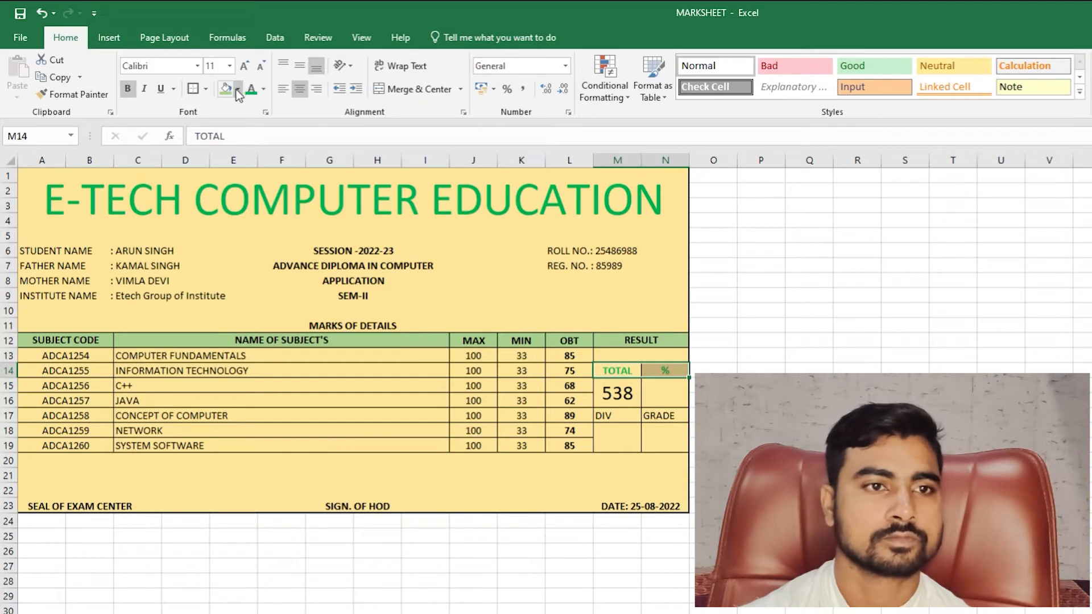
key(ctrl+z)
click(226, 91)
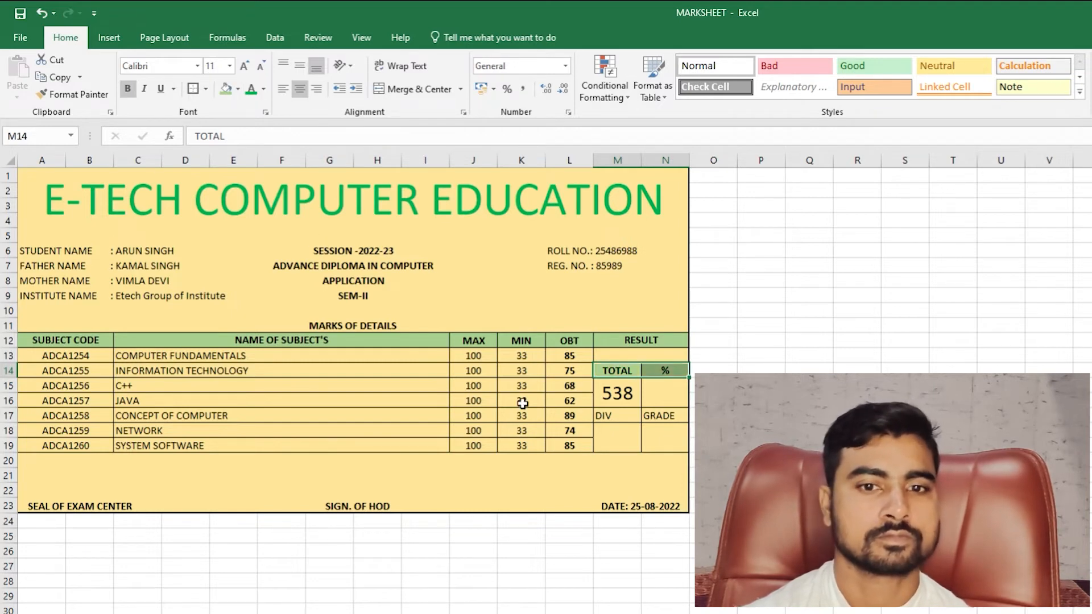
- Centre and bold the DIV and GRADE labels in M17:N17
drag(601, 416, 648, 416)
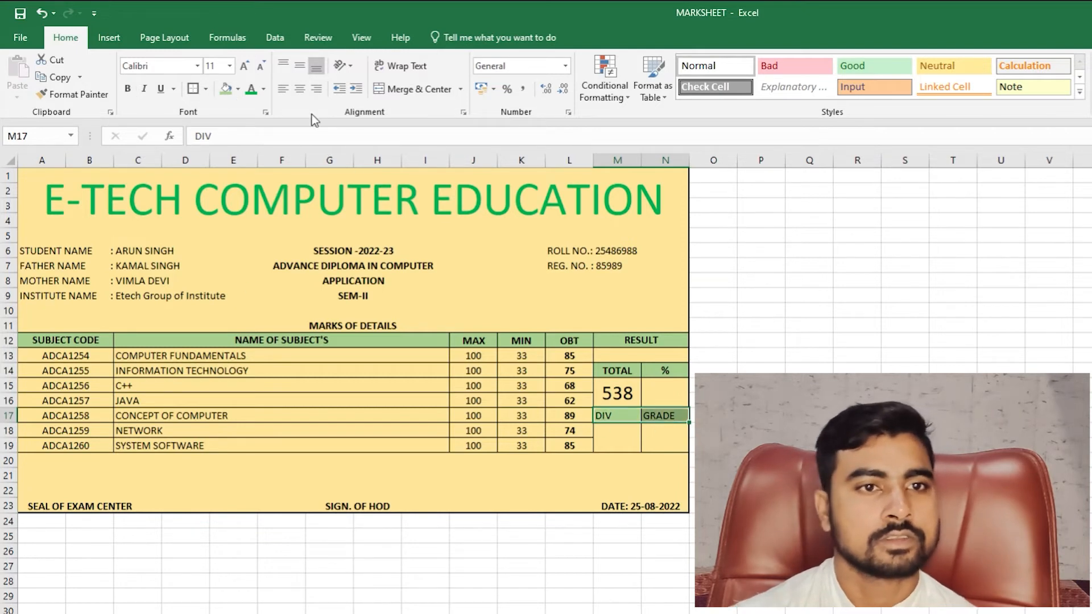
click(300, 89)
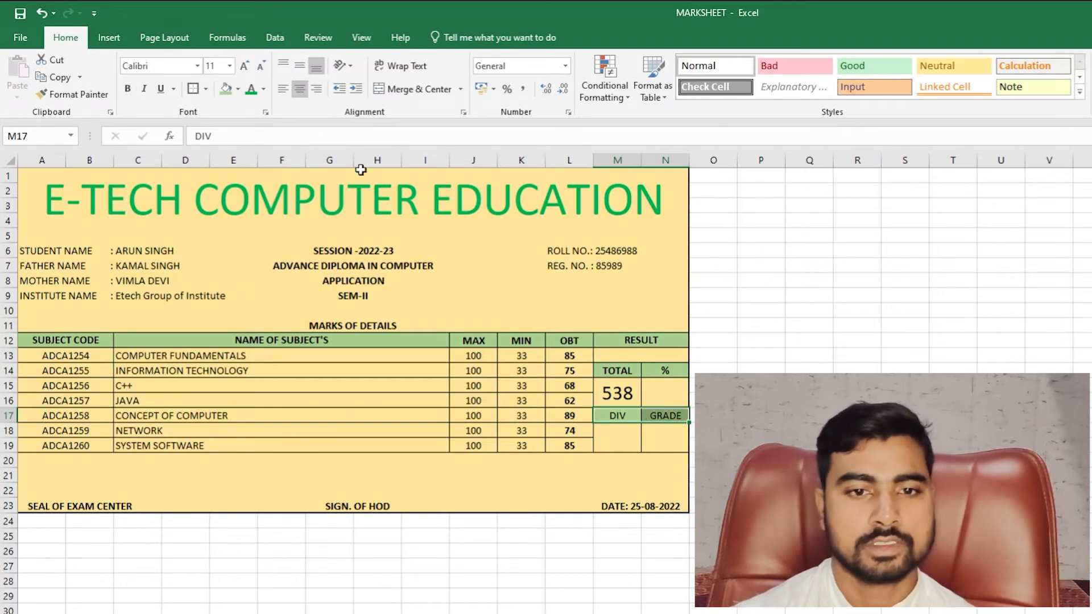
click(129, 89)
click(566, 445)
click(664, 392)
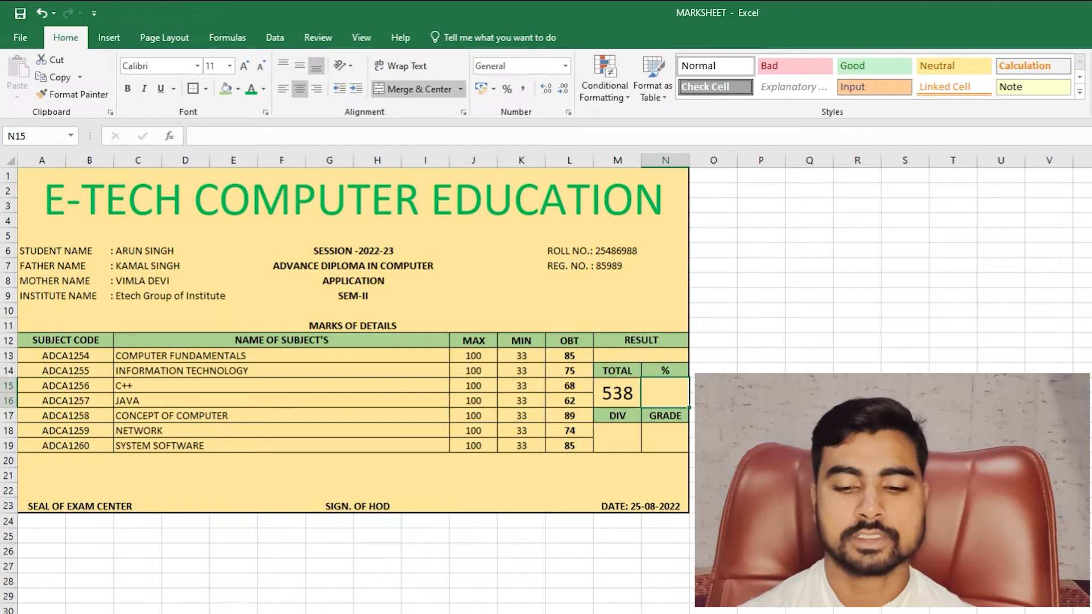
- Enter =M15/7 in the merged cell under %, showing 76.85714, middle-aligned
text(=)
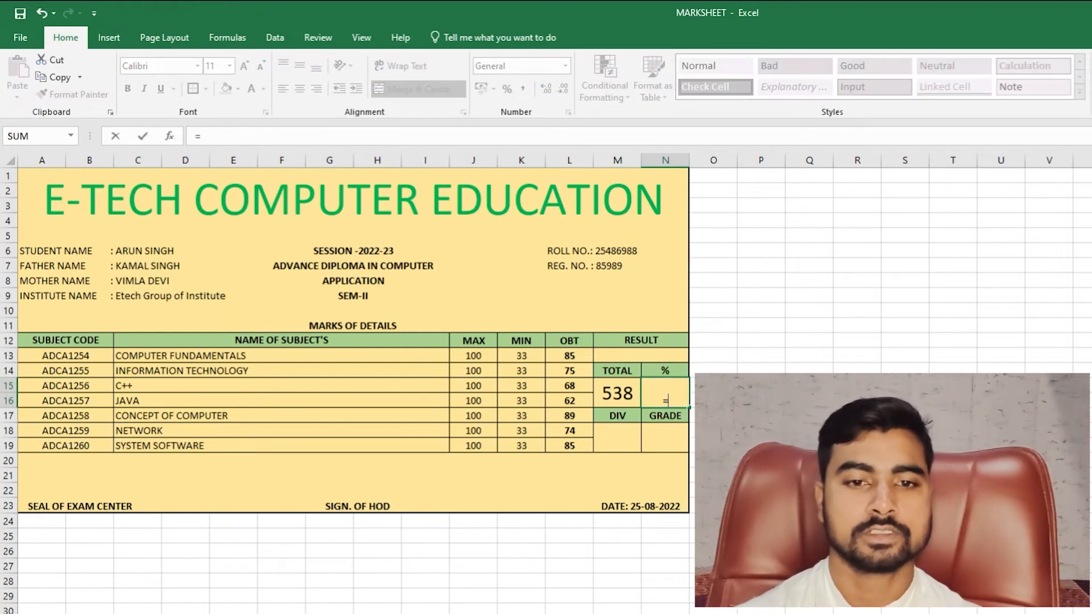
click(617, 393)
text(/)
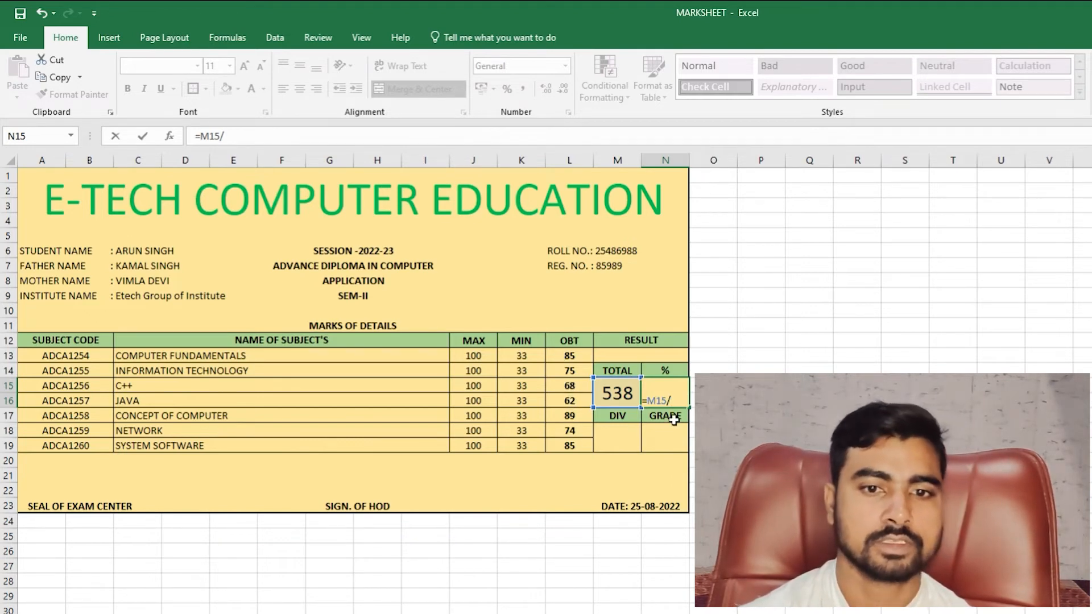
text(7)
key(Return)
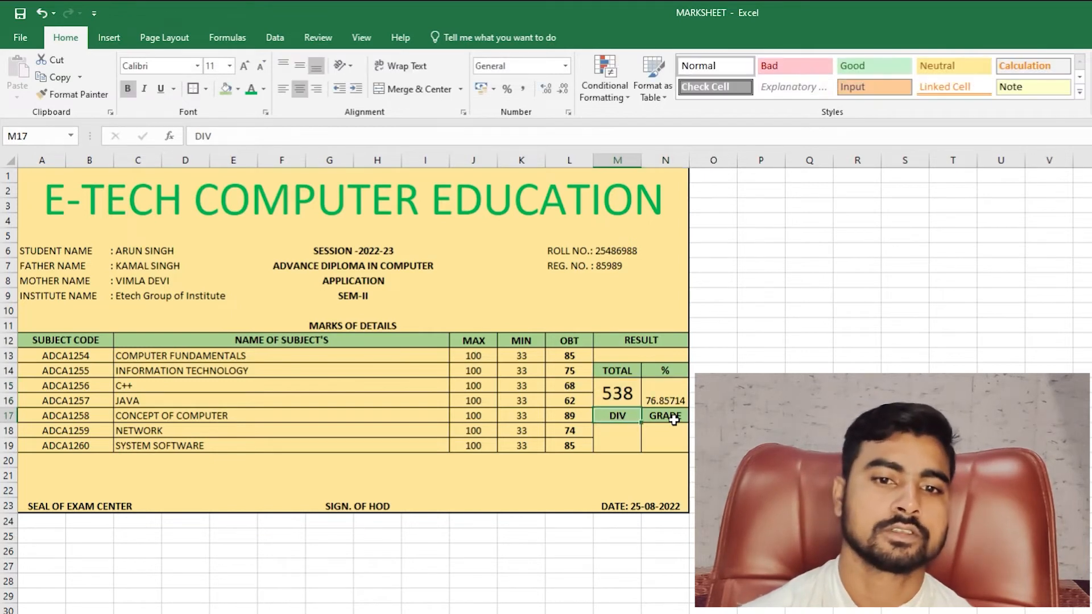
click(666, 401)
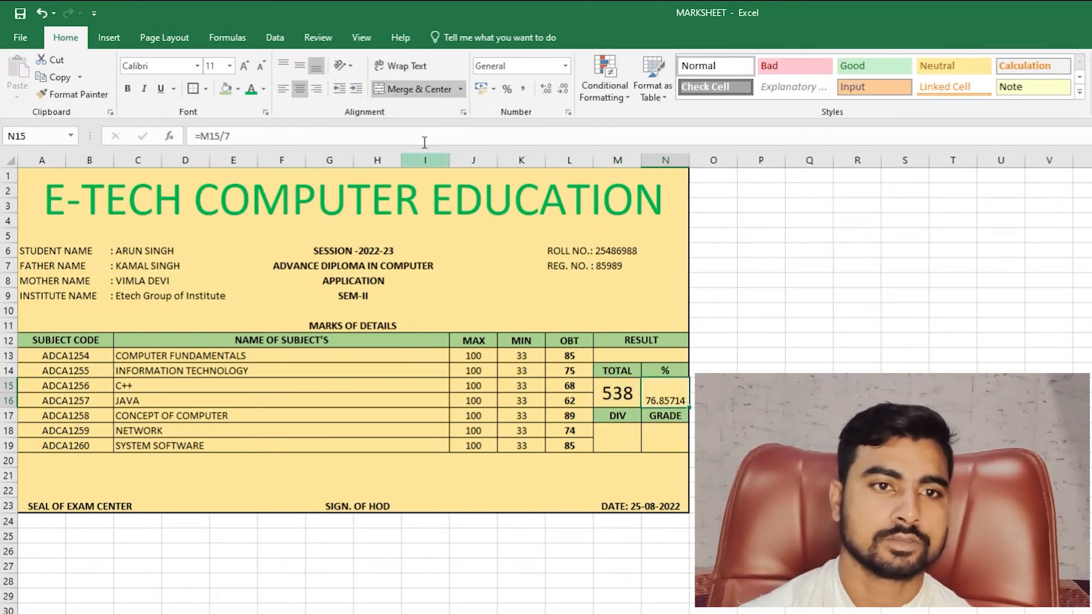
click(300, 65)
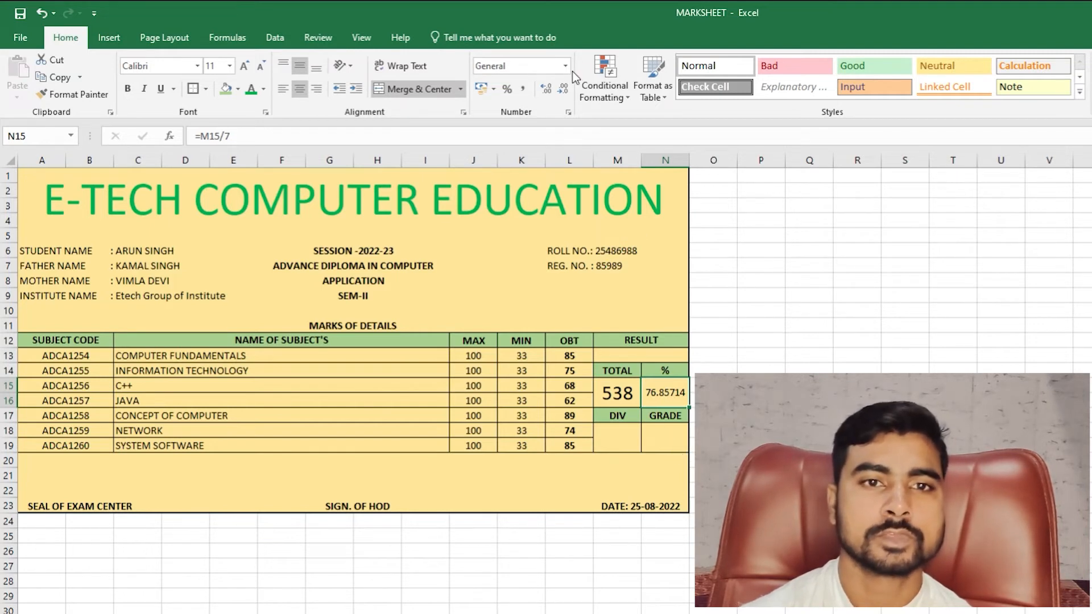
- Round the N15 percentage to 76.86 and enlarge it to match the 538 total's font size
click(562, 91)
click(561, 91)
click(562, 91)
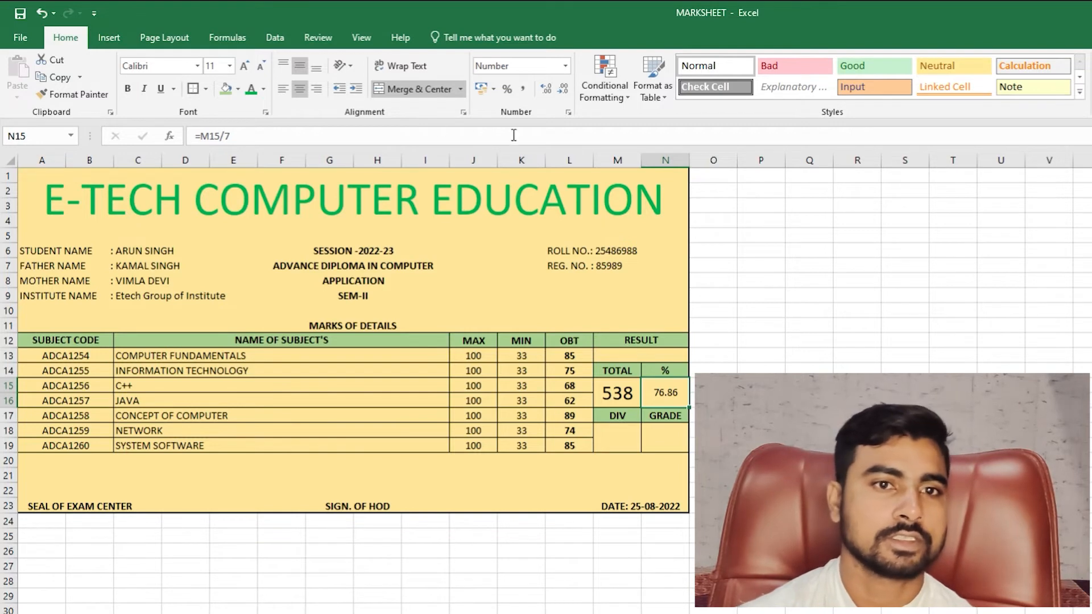
click(245, 66)
click(246, 65)
click(245, 65)
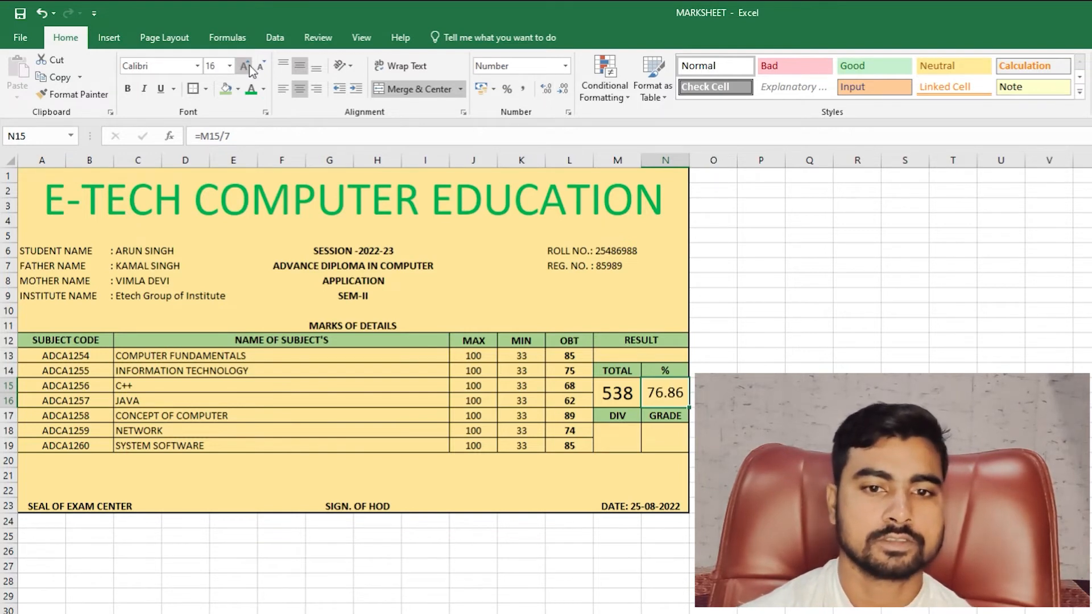
click(245, 66)
click(245, 66)
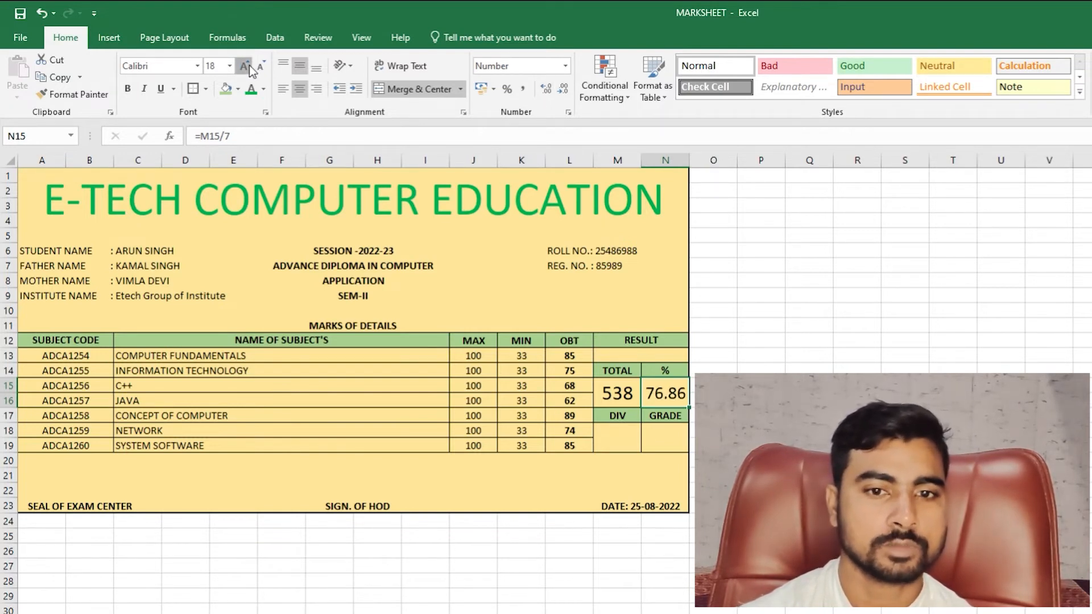
click(261, 67)
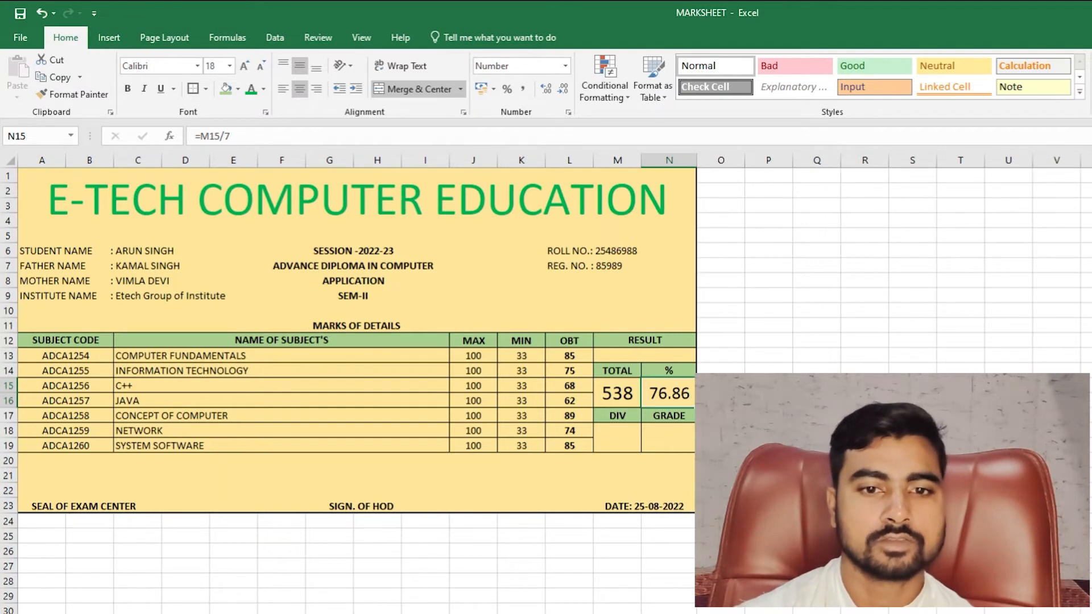
click(617, 394)
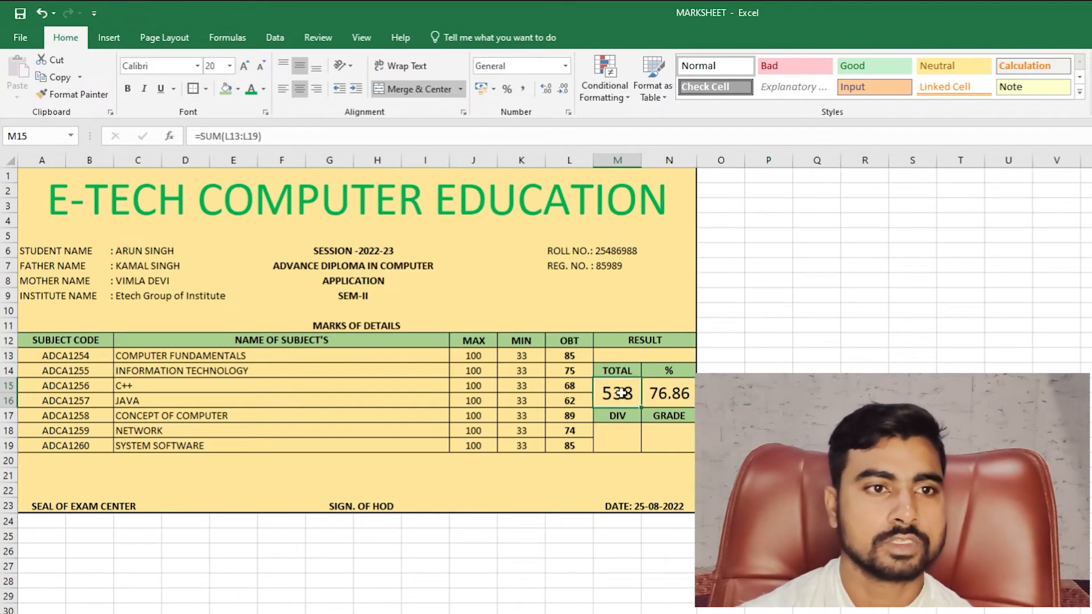
click(681, 400)
click(247, 66)
click(864, 386)
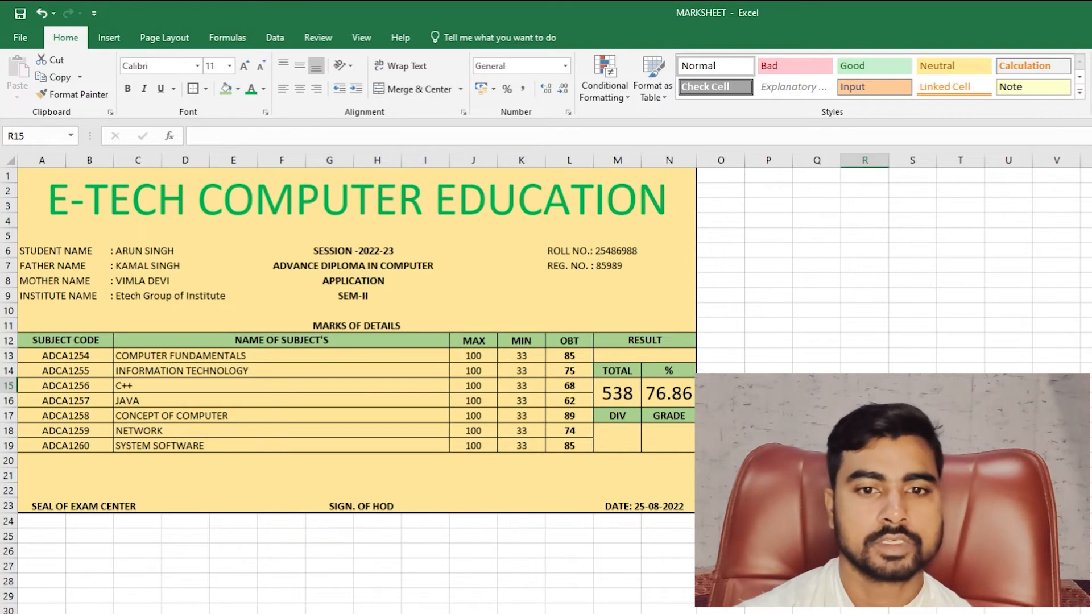
- Abandon the started IF formula in M13 and narrow column B to width 6.14
click(651, 357)
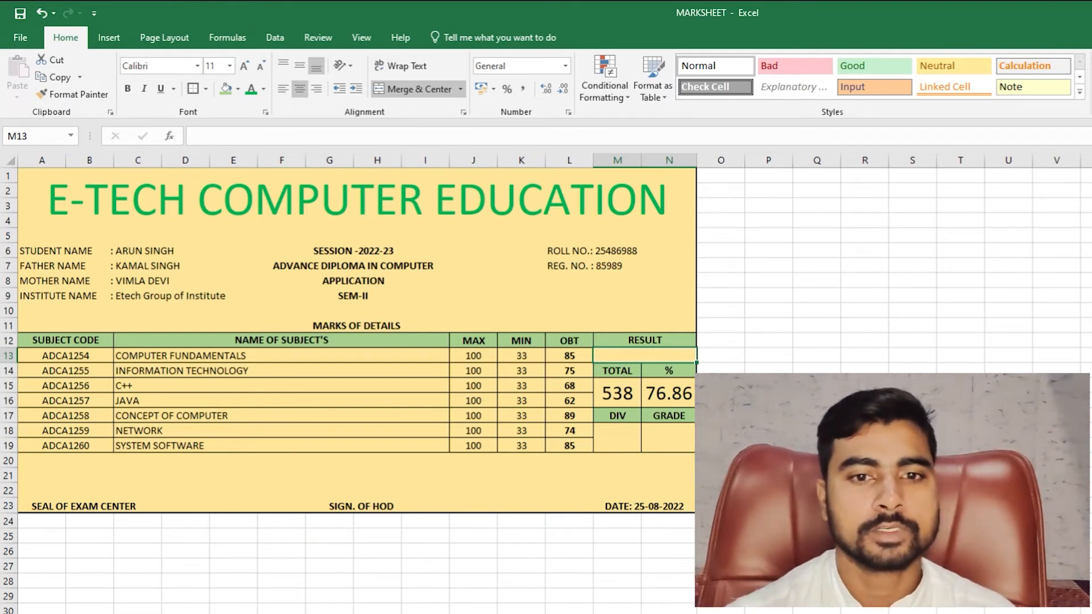
text(=)
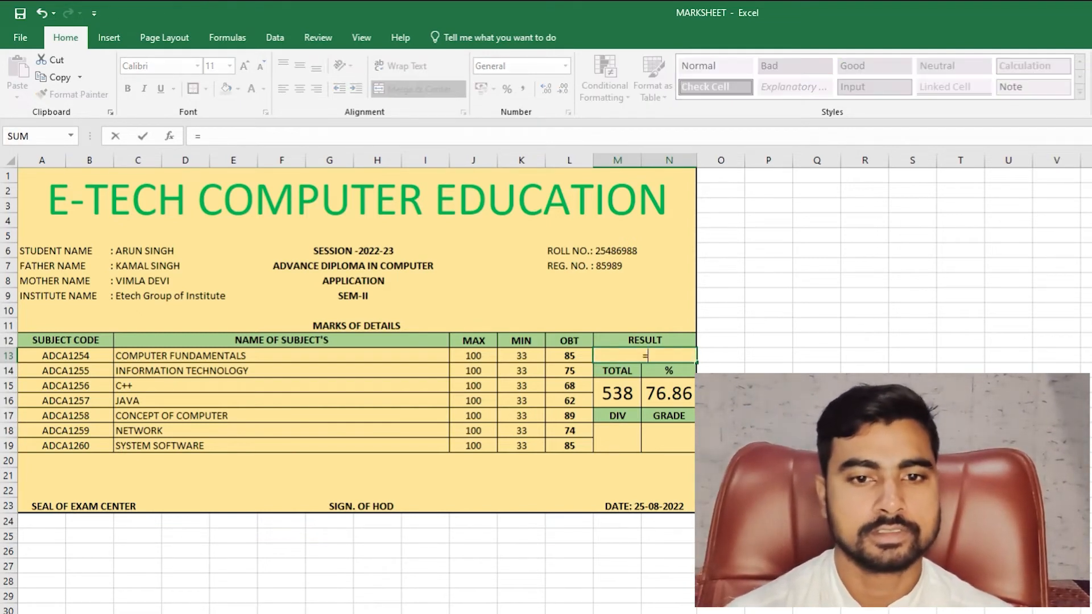
text(IF(AND)
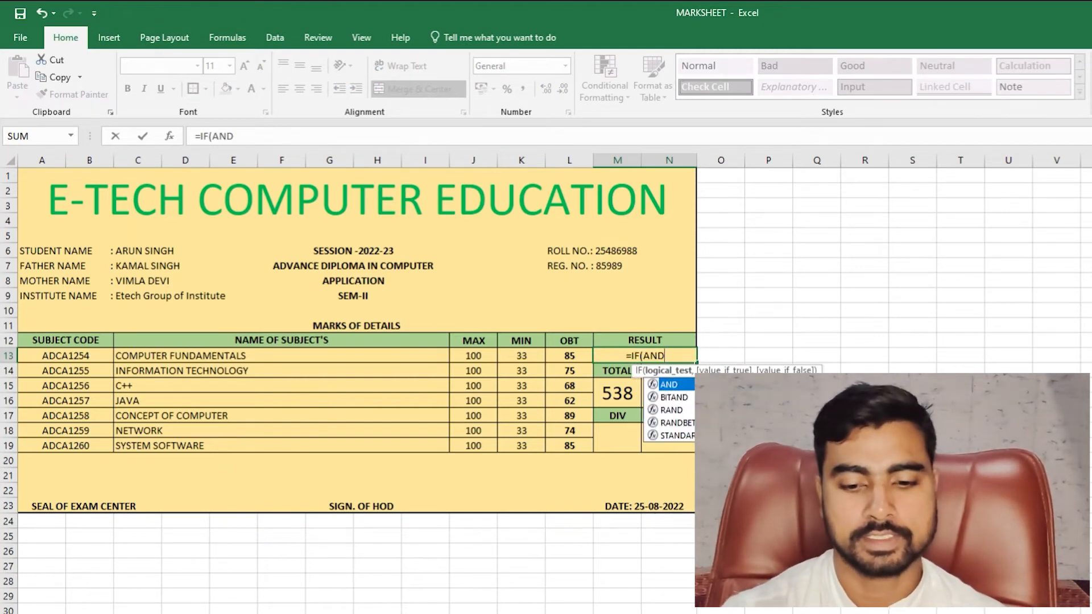
text(()
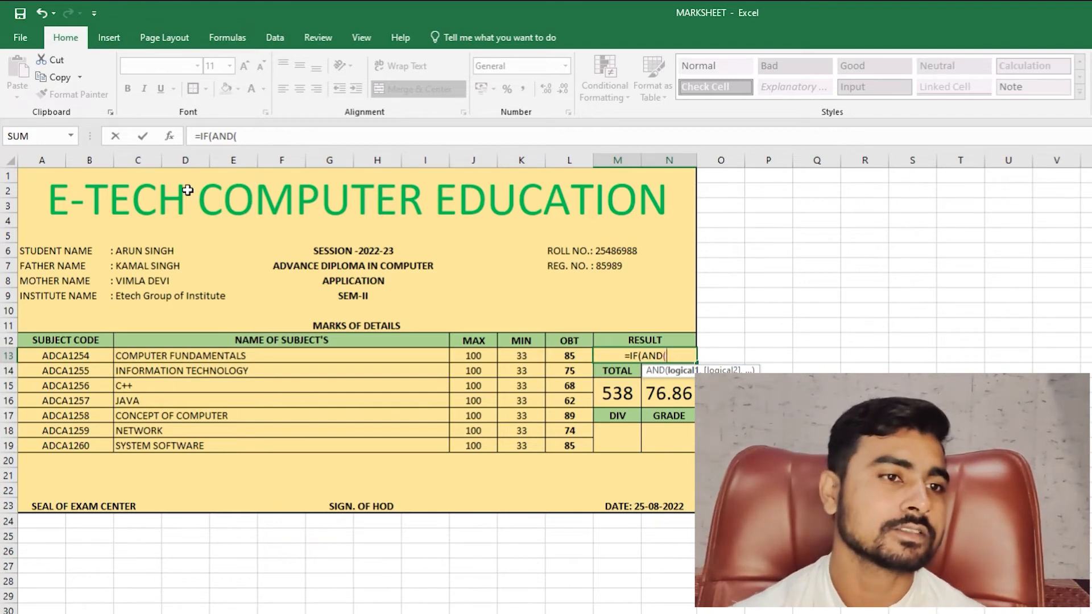
click(115, 161)
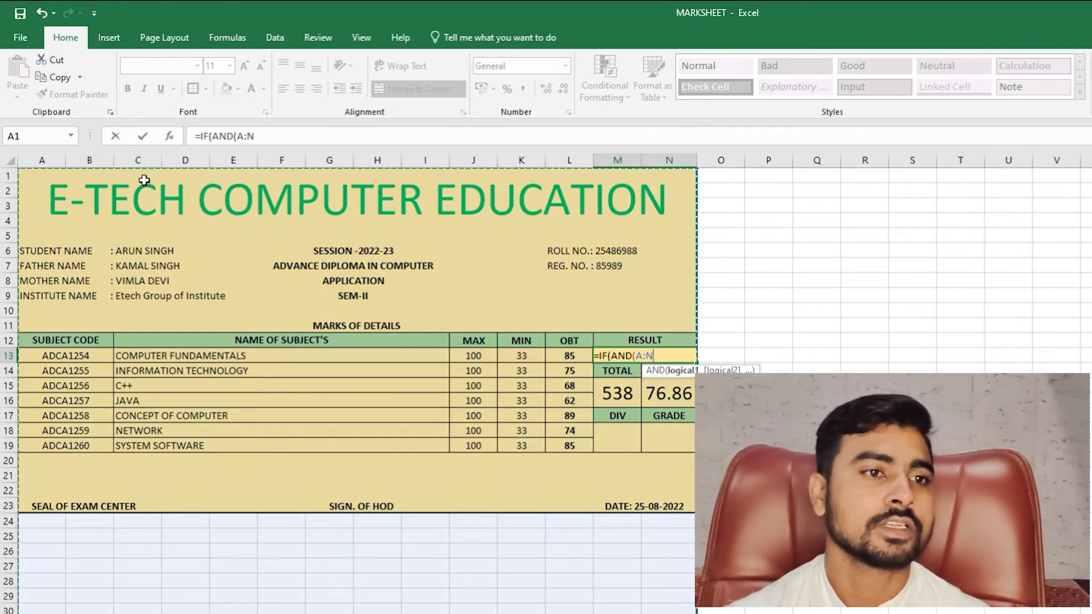
key(Escape)
drag(111, 156, 100, 157)
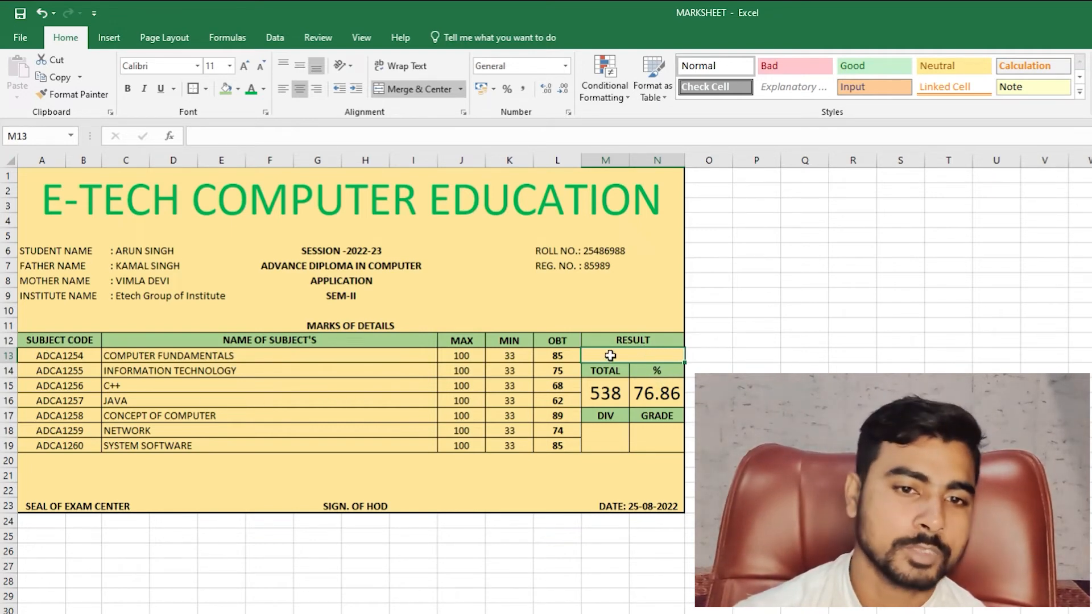
text(=IF)
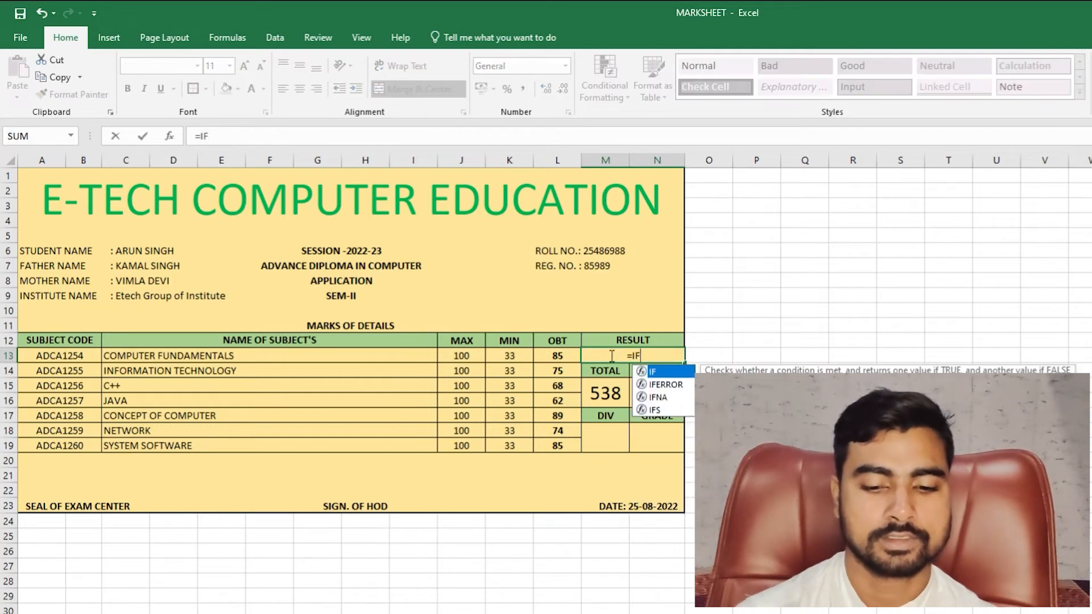
text((AND()
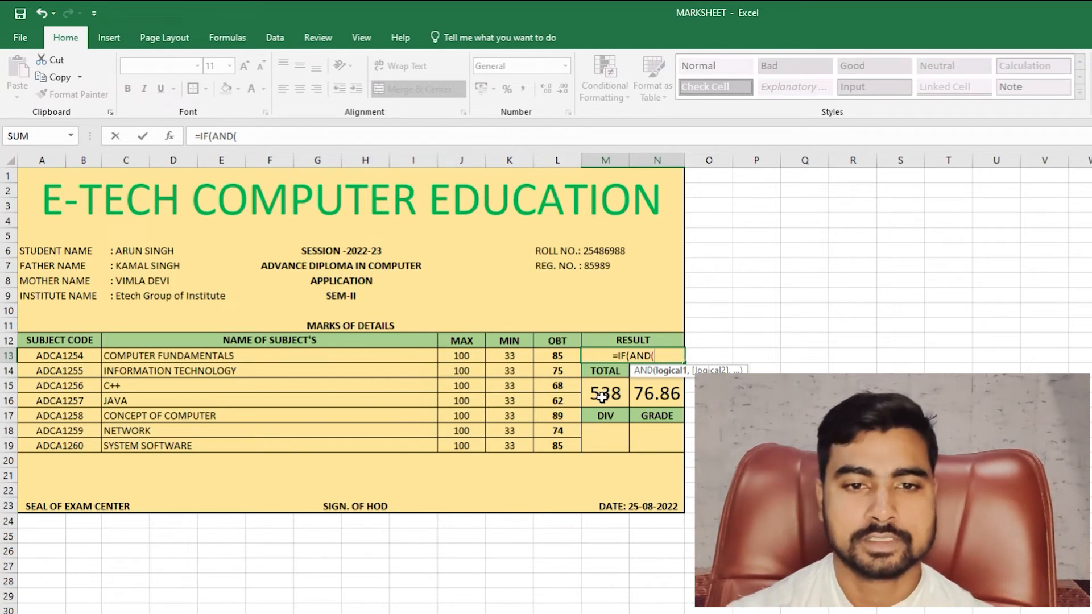
key(Escape)
drag(509, 357, 522, 447)
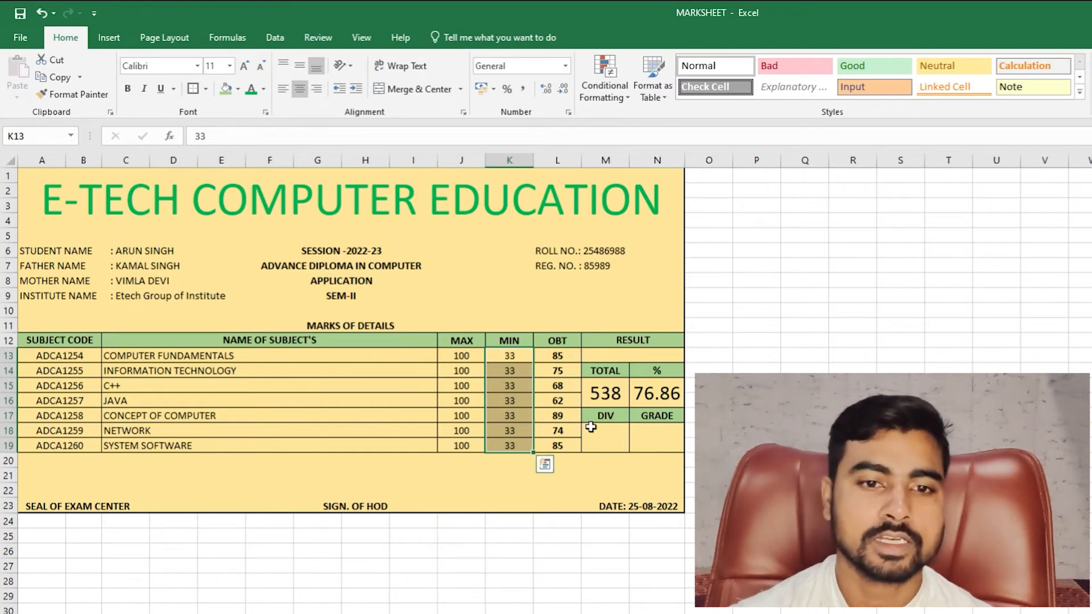
click(606, 392)
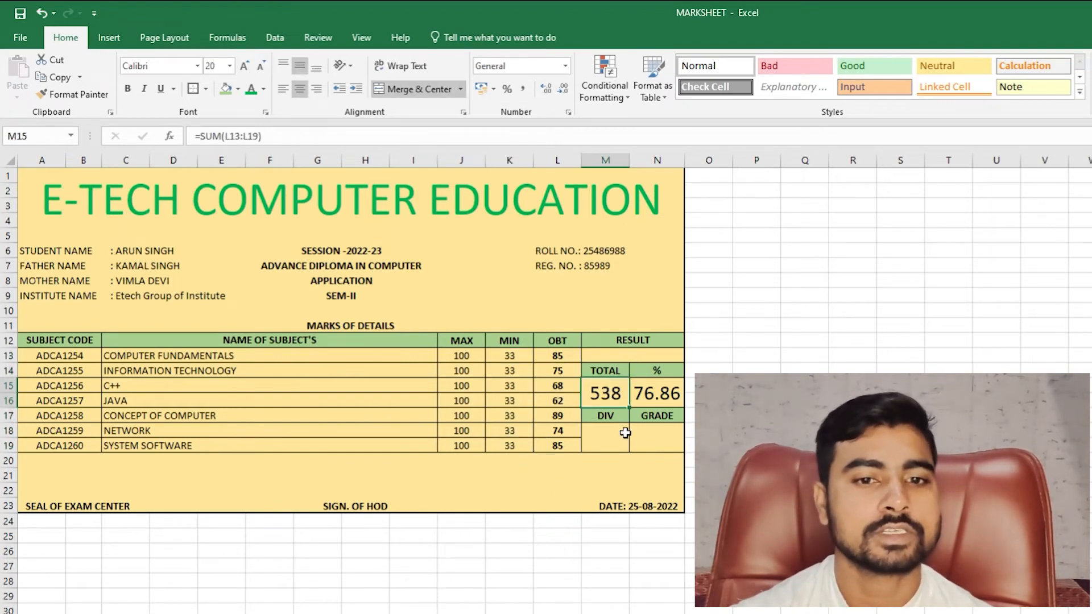
click(639, 356)
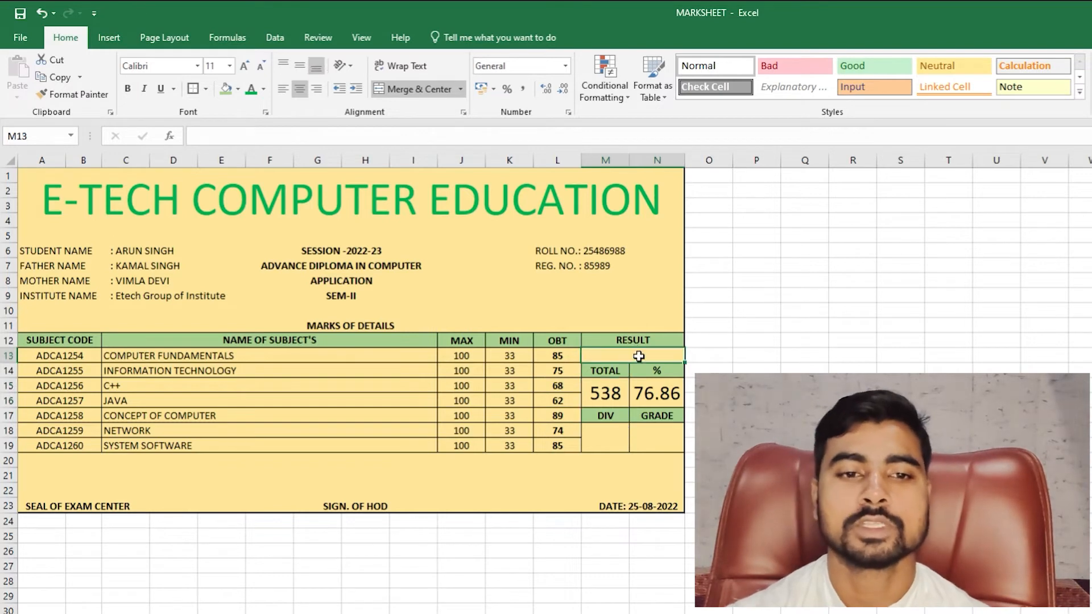
- Try entering =IF(AND(M15>231,"PASS","FAIL") as the RESULT formula in M13
text(=)
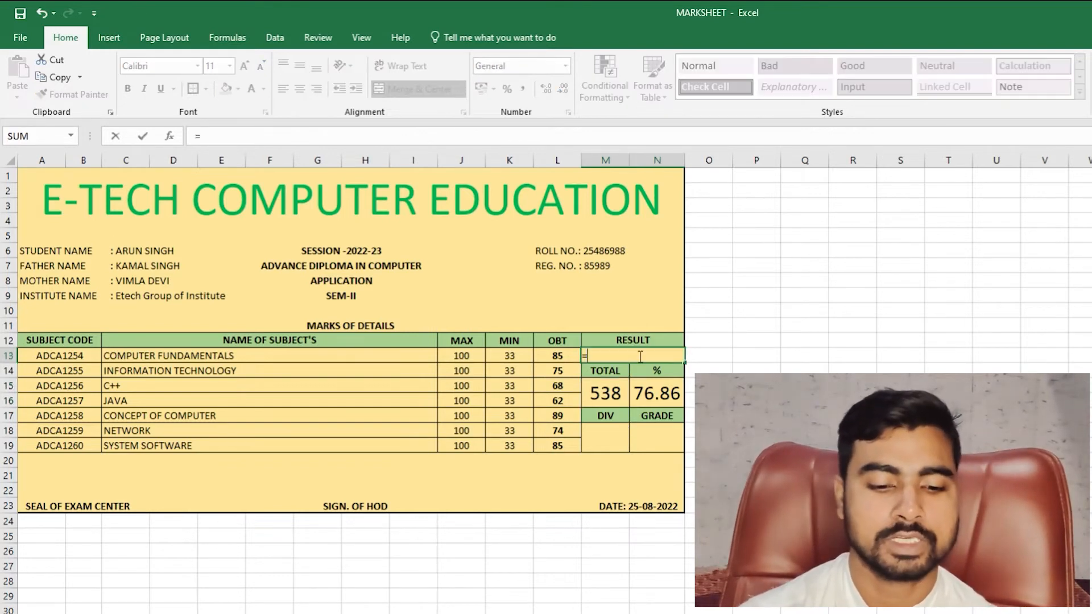
text(IF(AND()
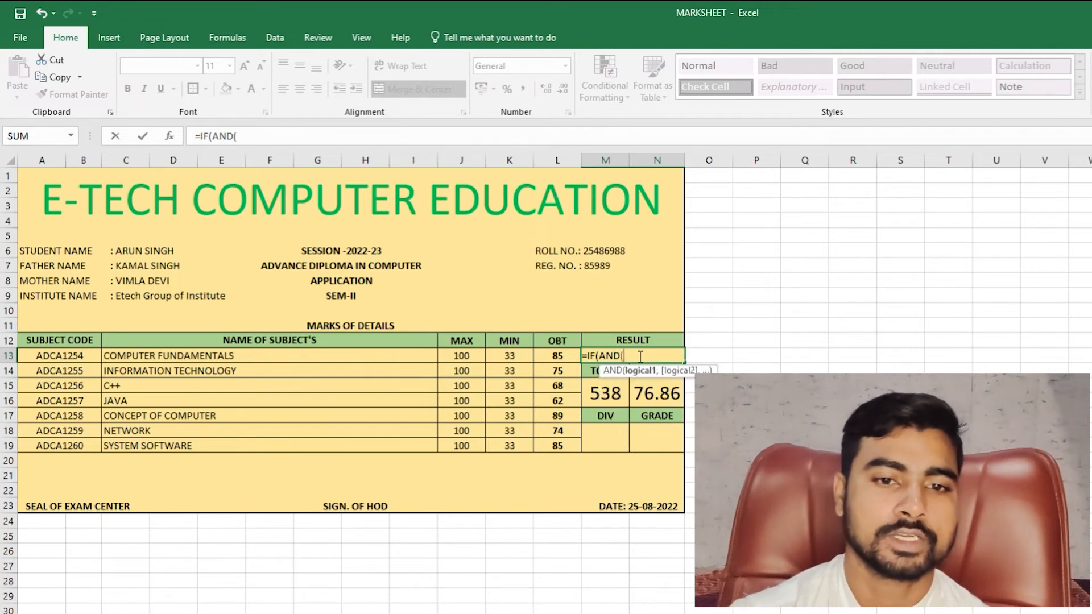
click(618, 395)
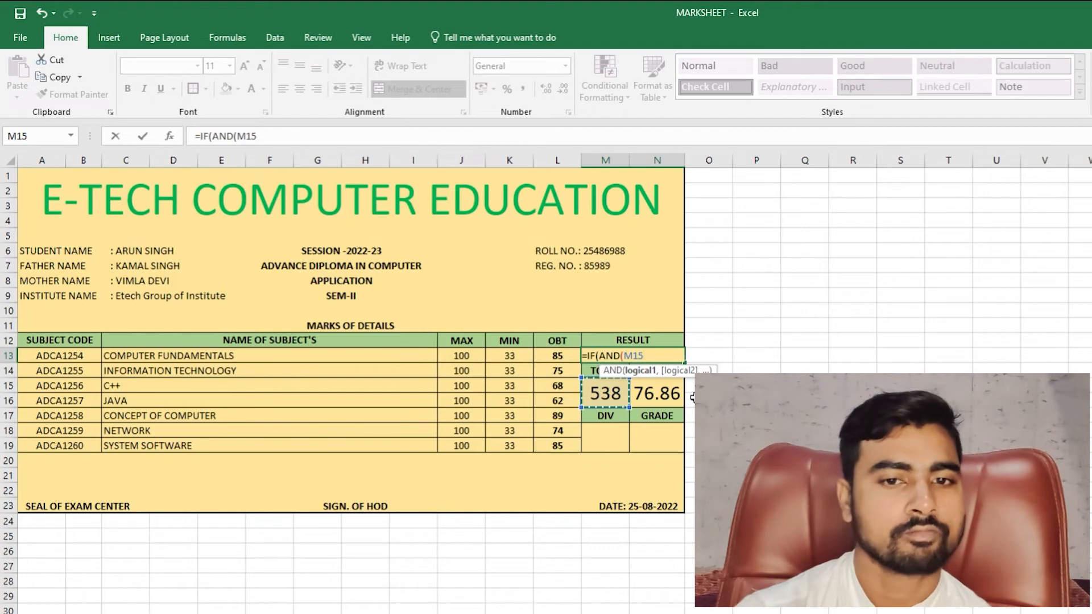
text(>)
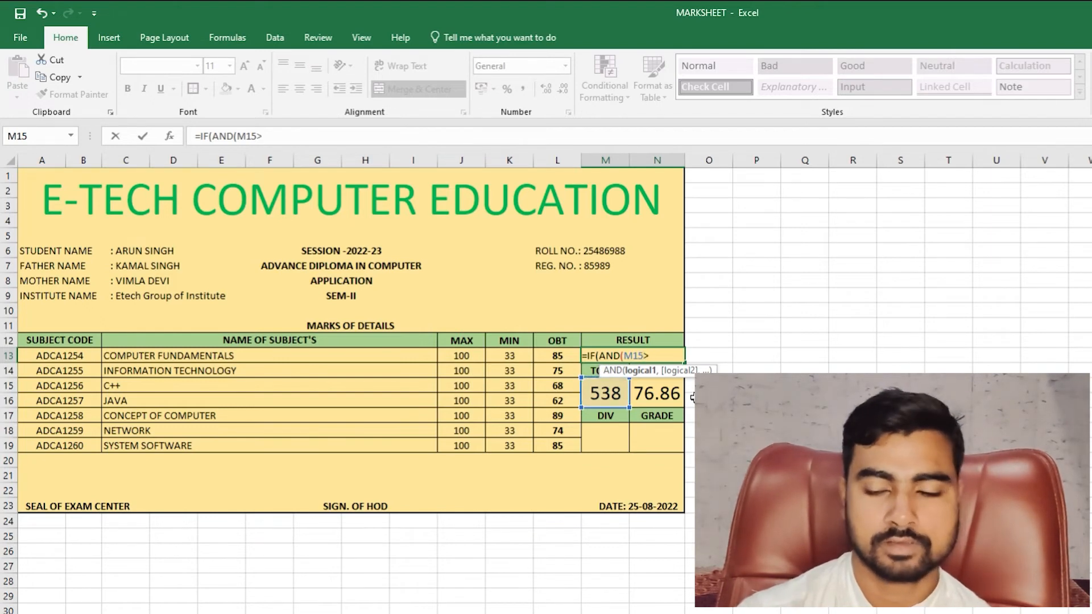
text(231)
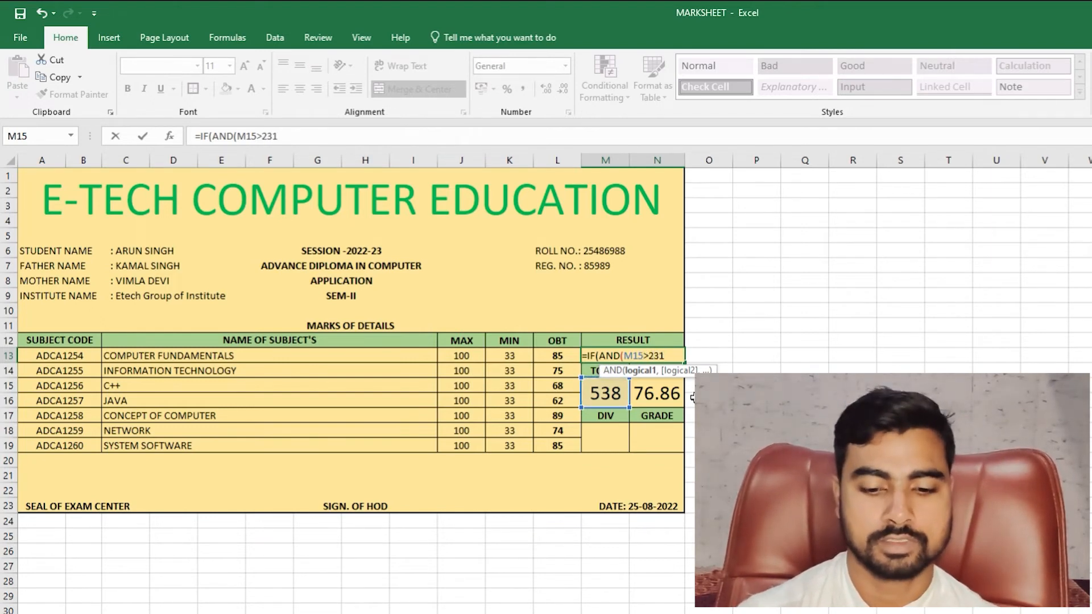
text(,)
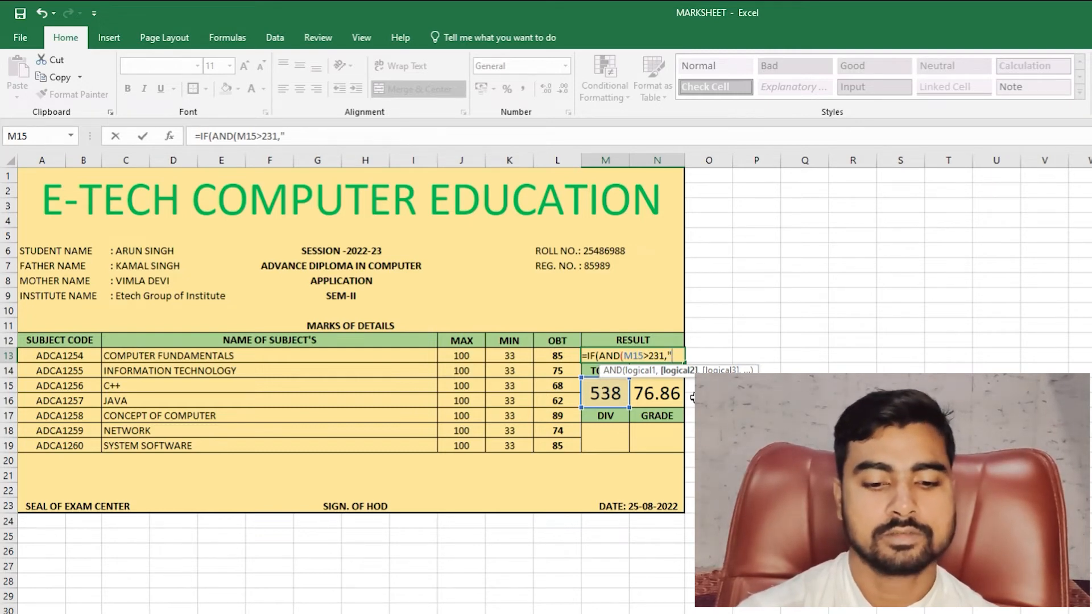
text("PASS)
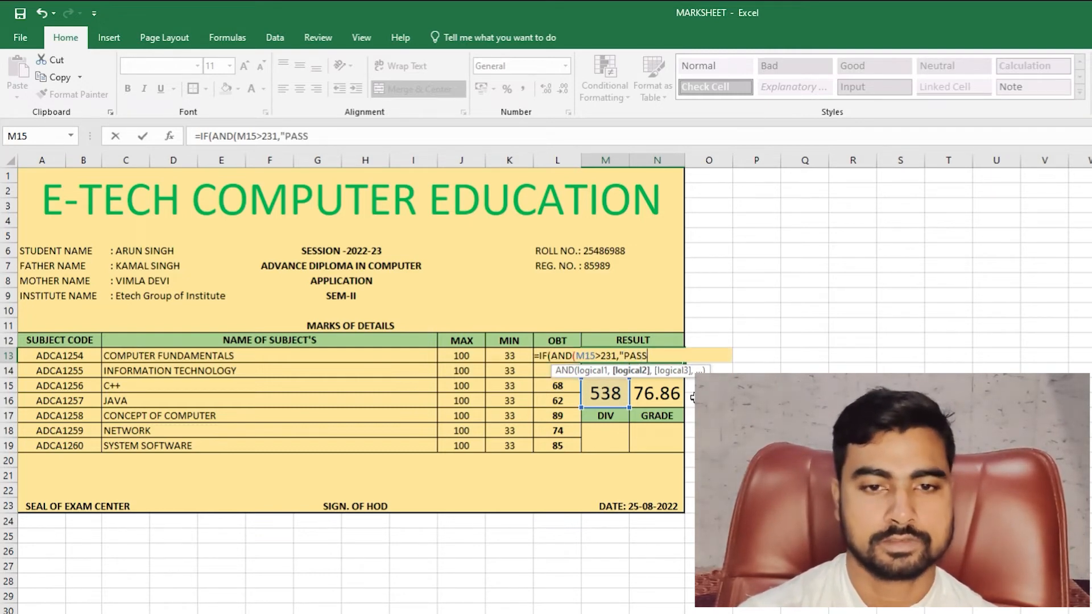
text(",)
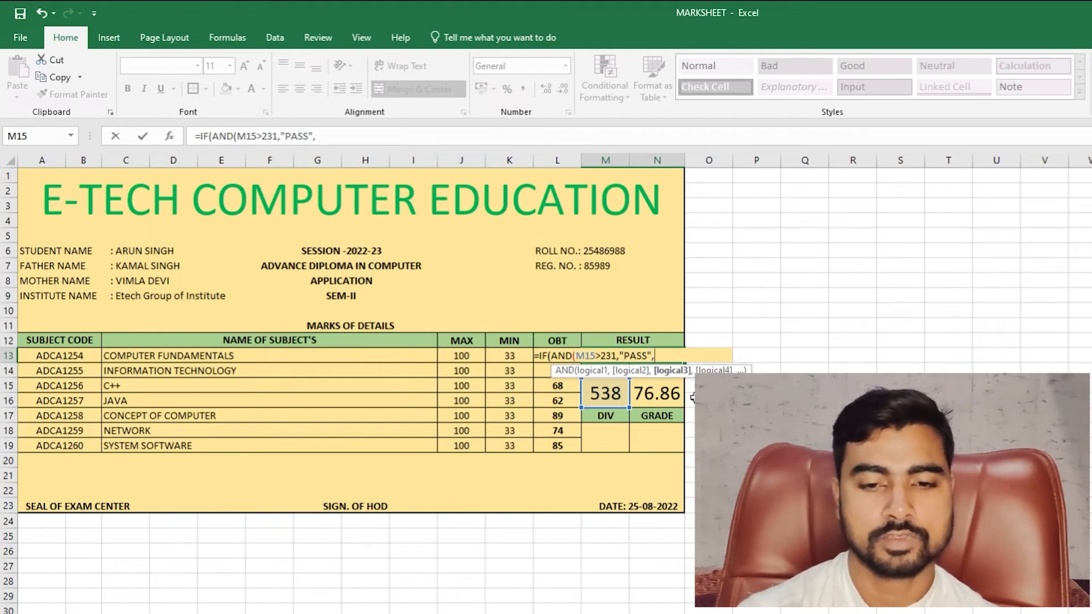
text(")
text(FA)
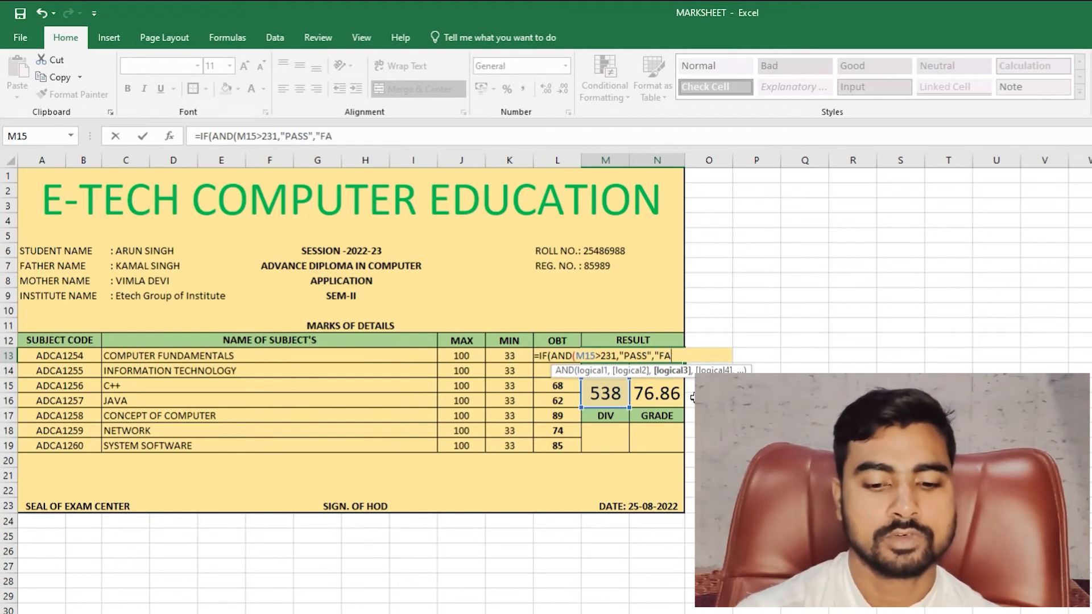
text(IL")
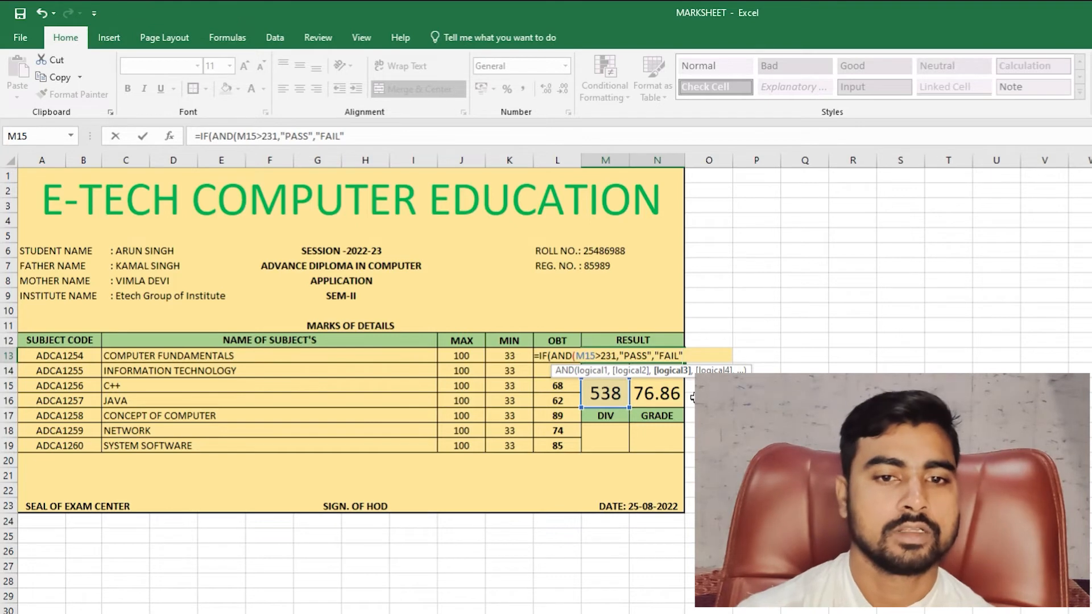
key(Return)
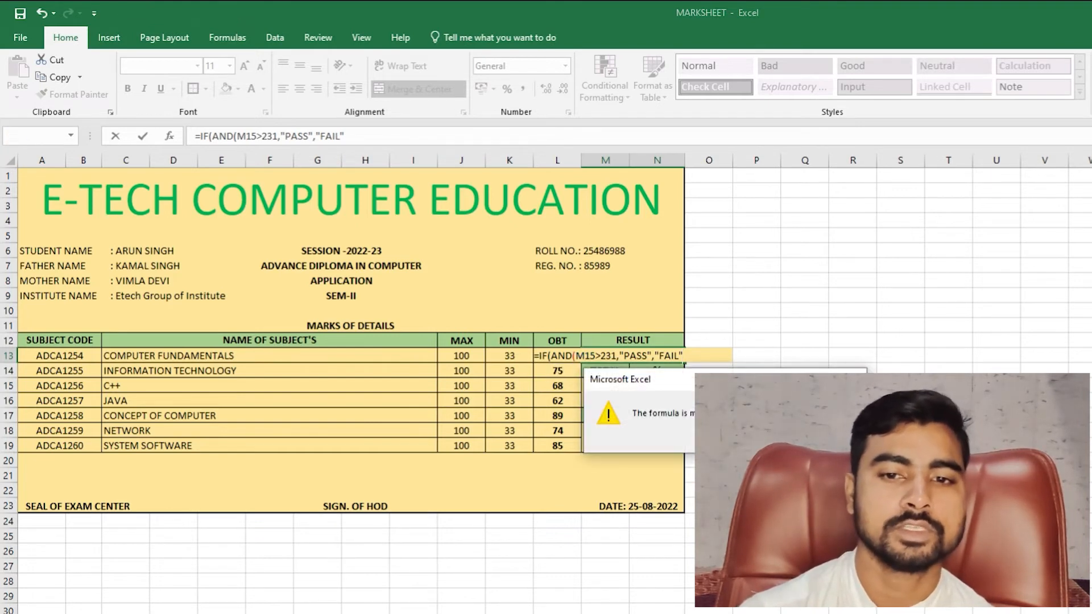
- Add closing parentheses and retry the formula, then cancel the edit, leaving M13 empty
key(Return)
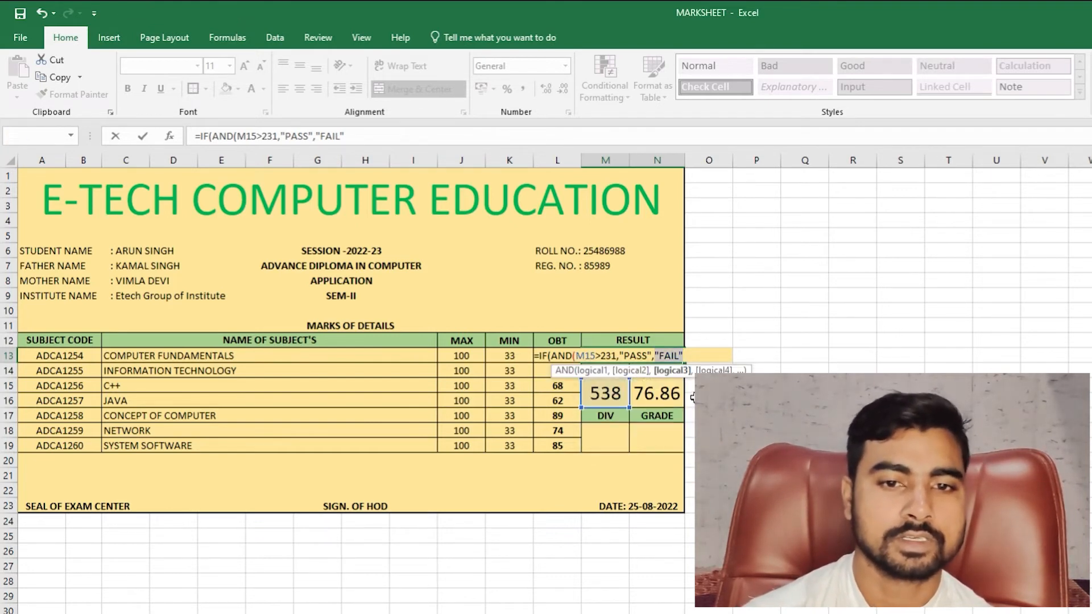
key(Left)
key(Left)
key(Left)
key(Left)
key(Left)
key(Left)
key(Left)
key(Left)
key(Left)
key(Left)
key(Left)
key(Left)
key(Left)
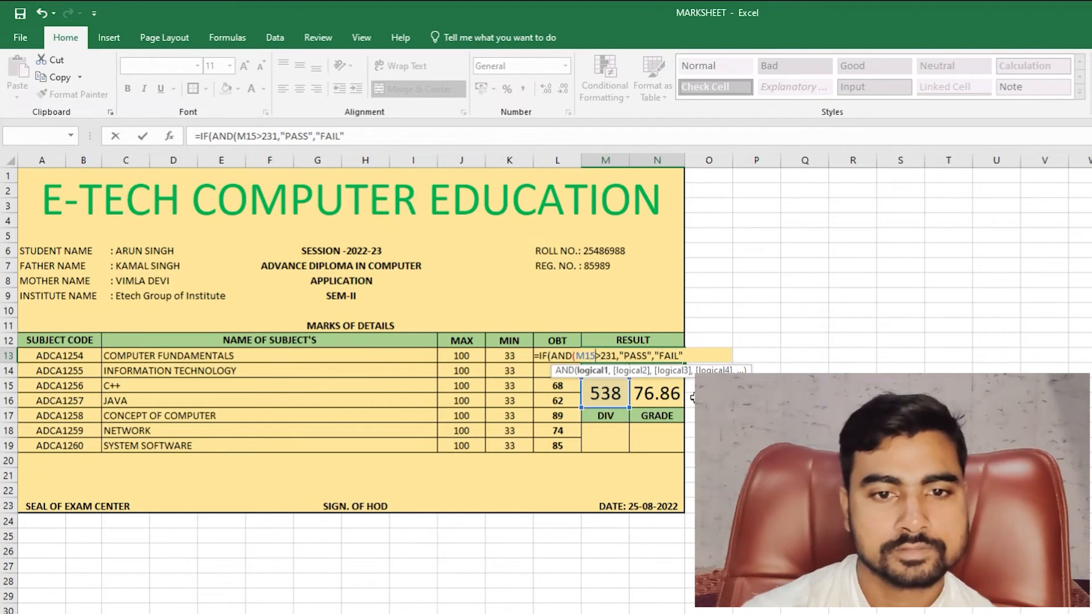
key(Right)
key(Right)
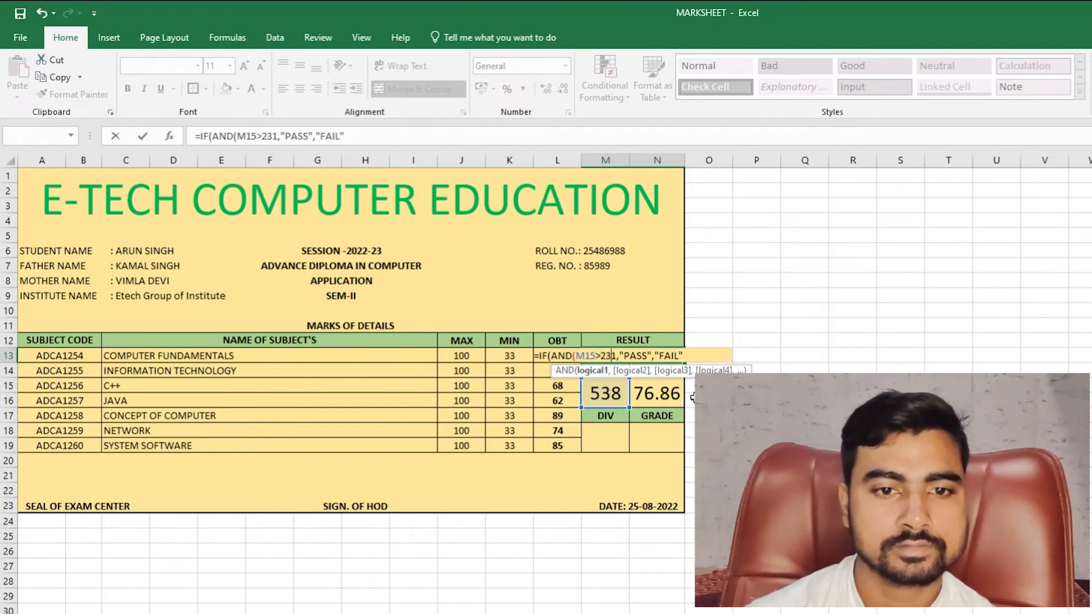
key(Right)
key(Right)
key(Right)
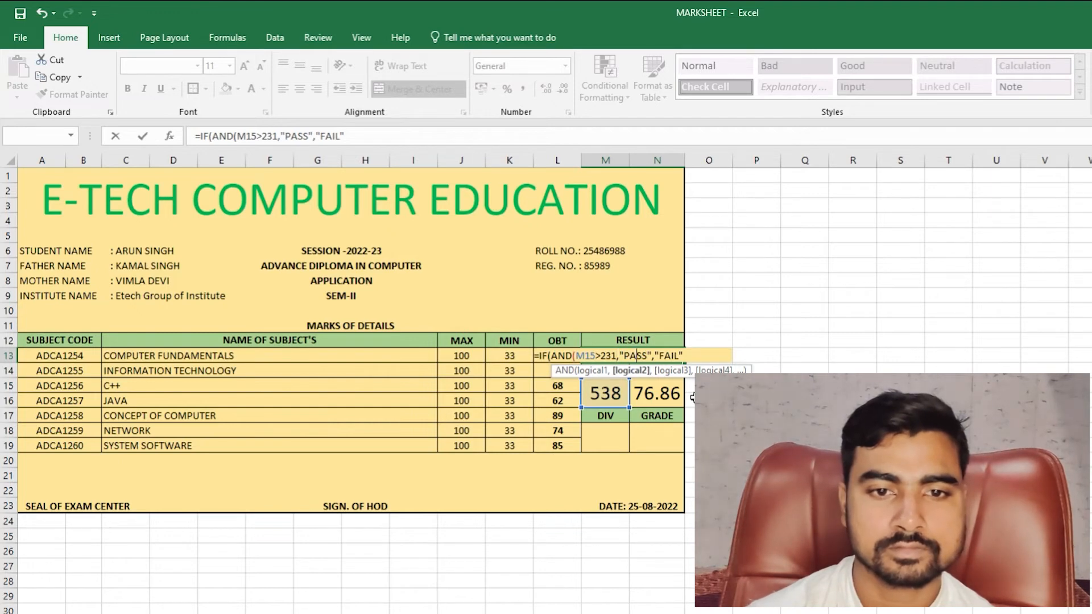
key(Right)
key(Right)
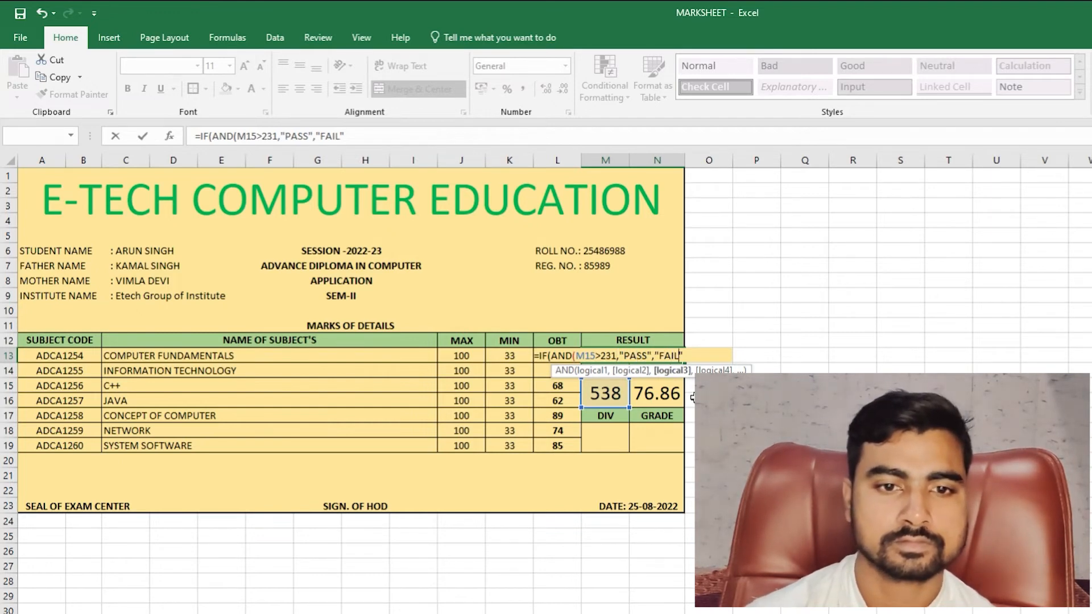
key(Right)
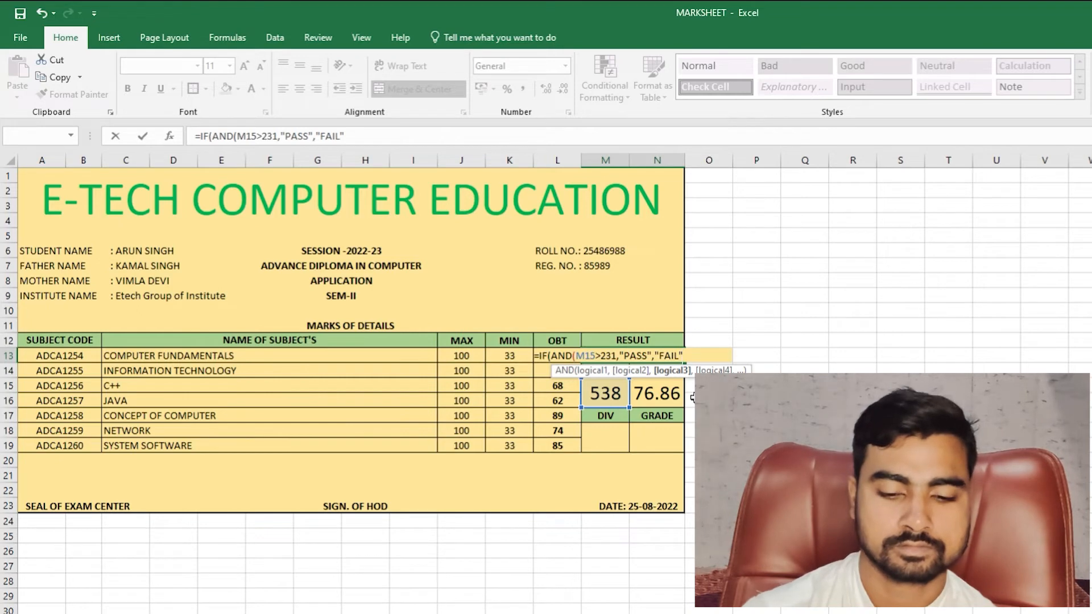
text()))
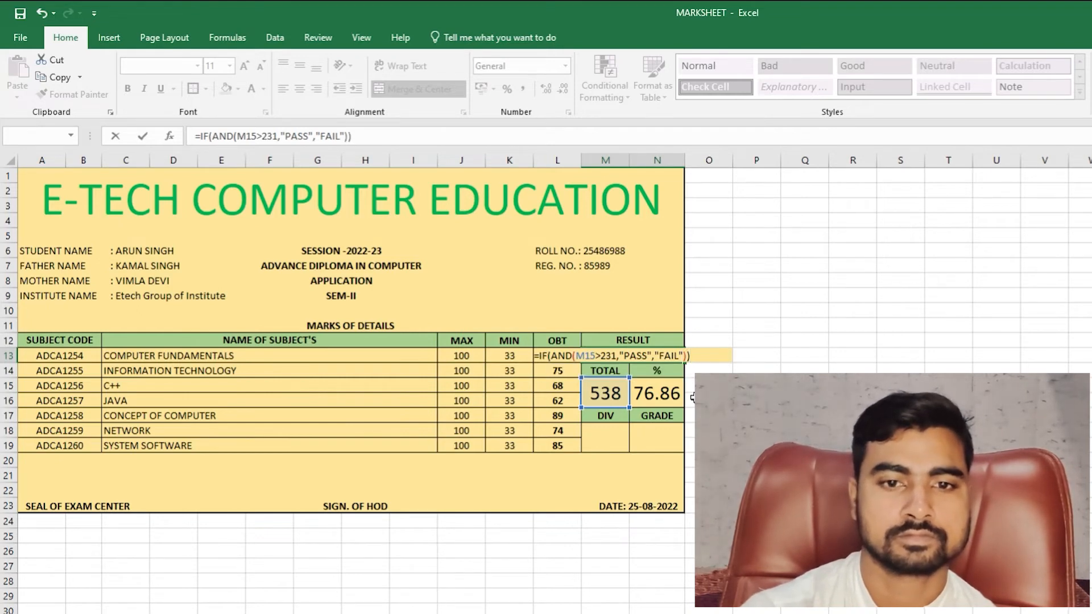
key(Return)
key(Return)
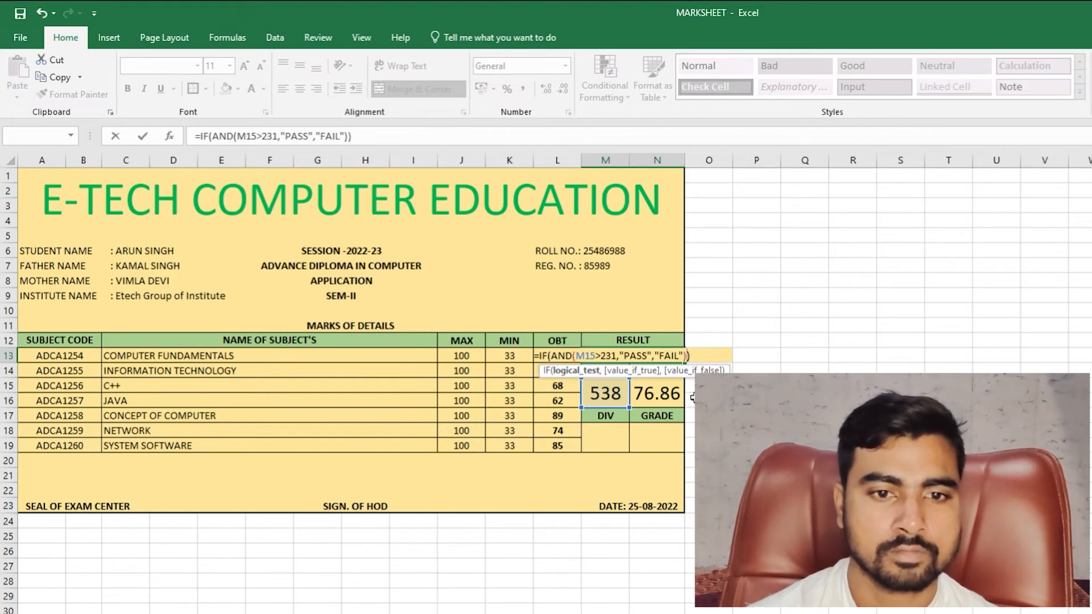
key(Return)
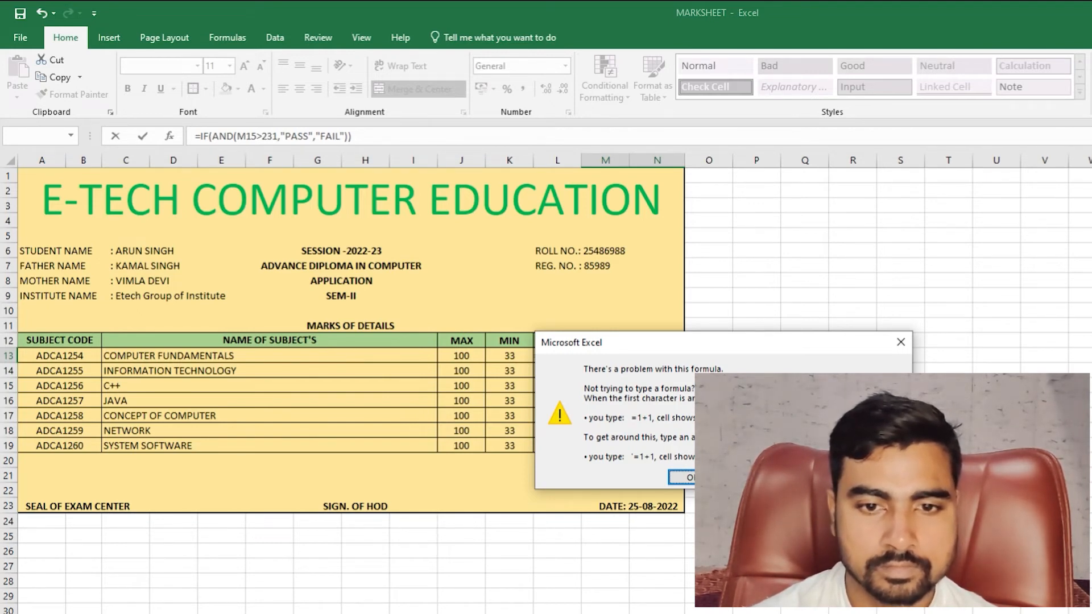
key(Return)
key(Escape)
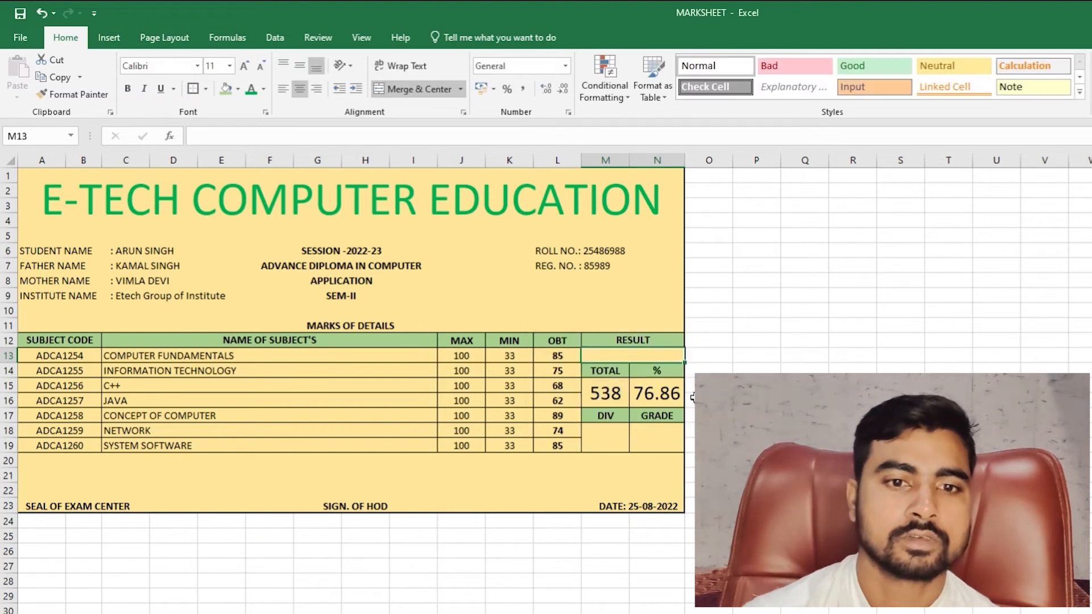
click(604, 395)
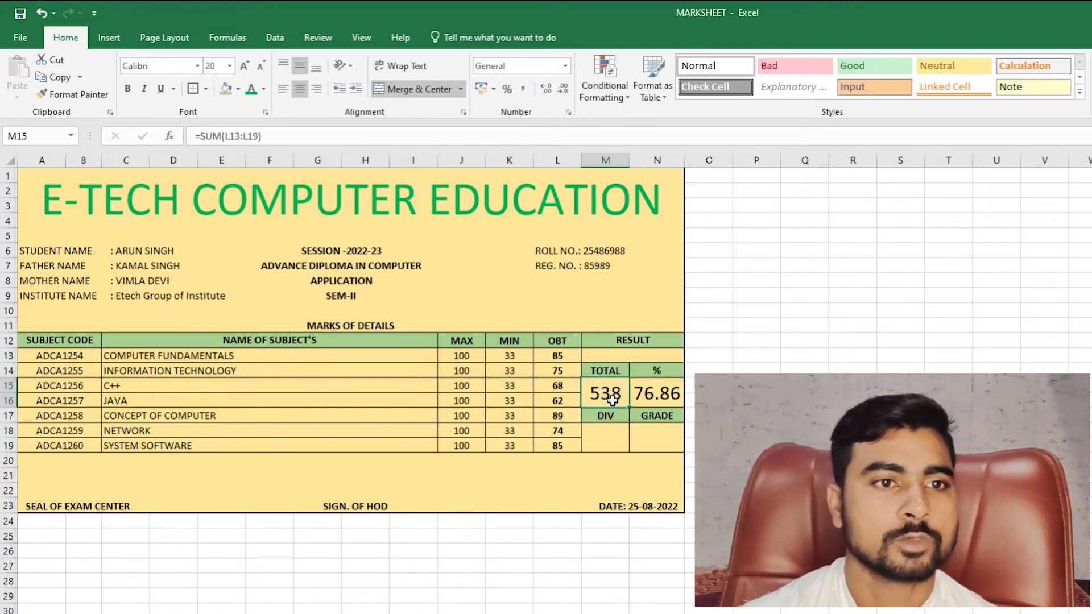
click(623, 357)
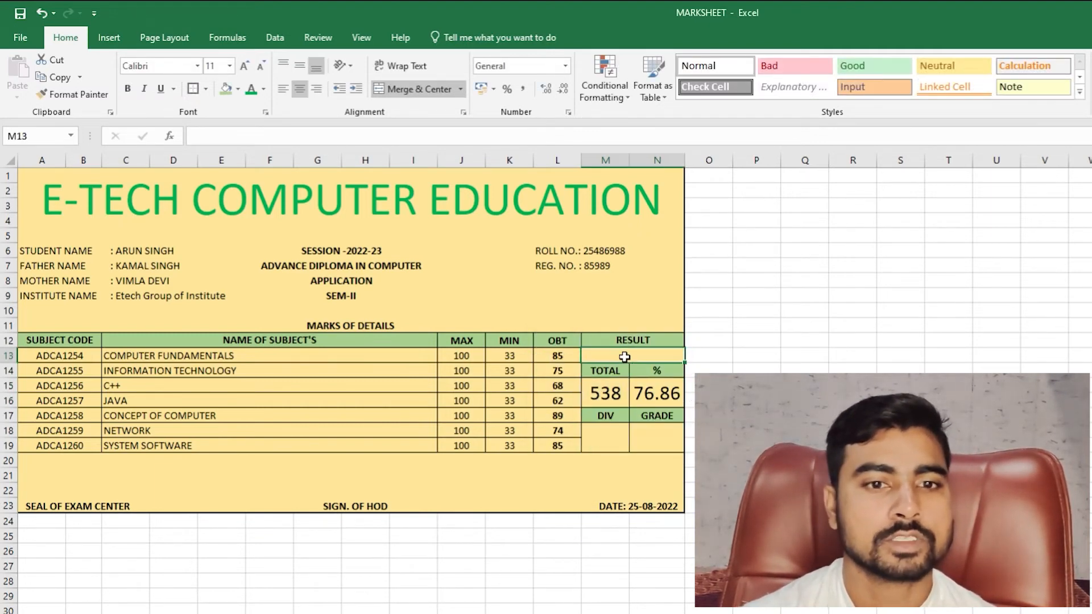
click(604, 397)
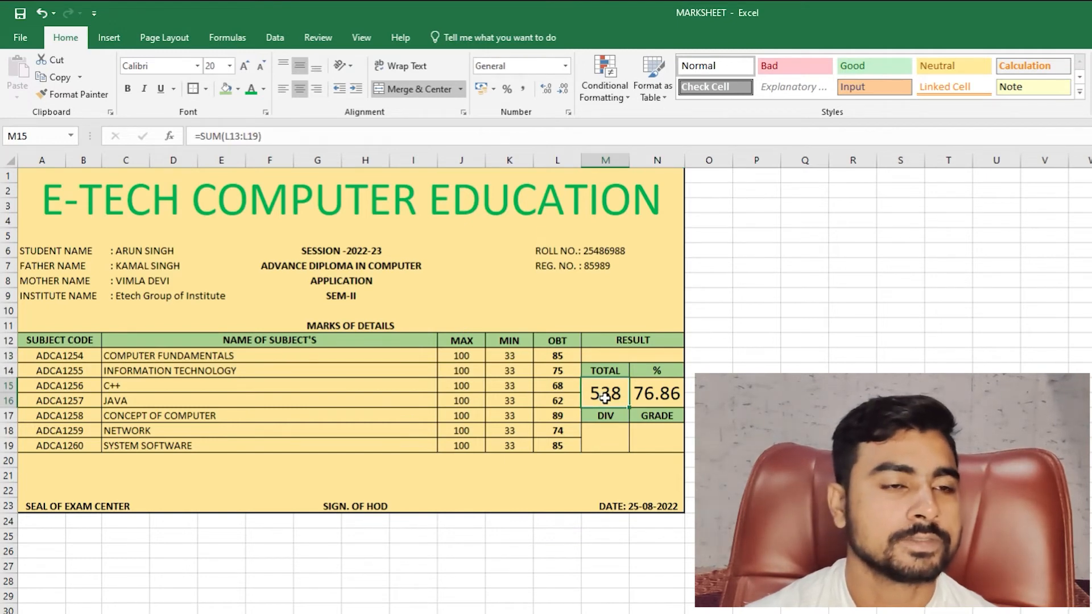
click(670, 398)
click(615, 394)
click(620, 359)
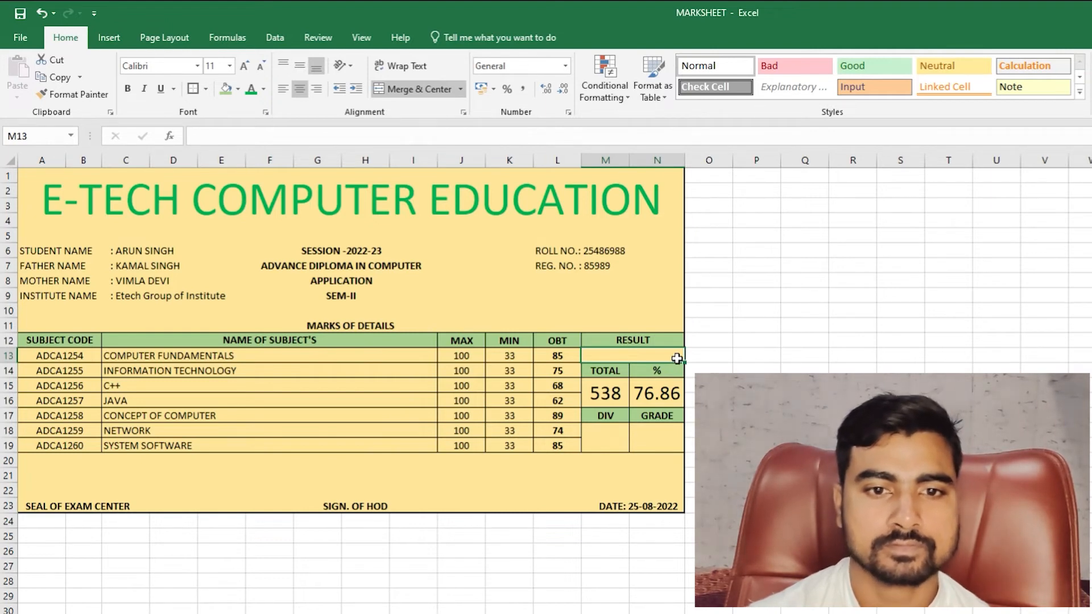
text(=IF)
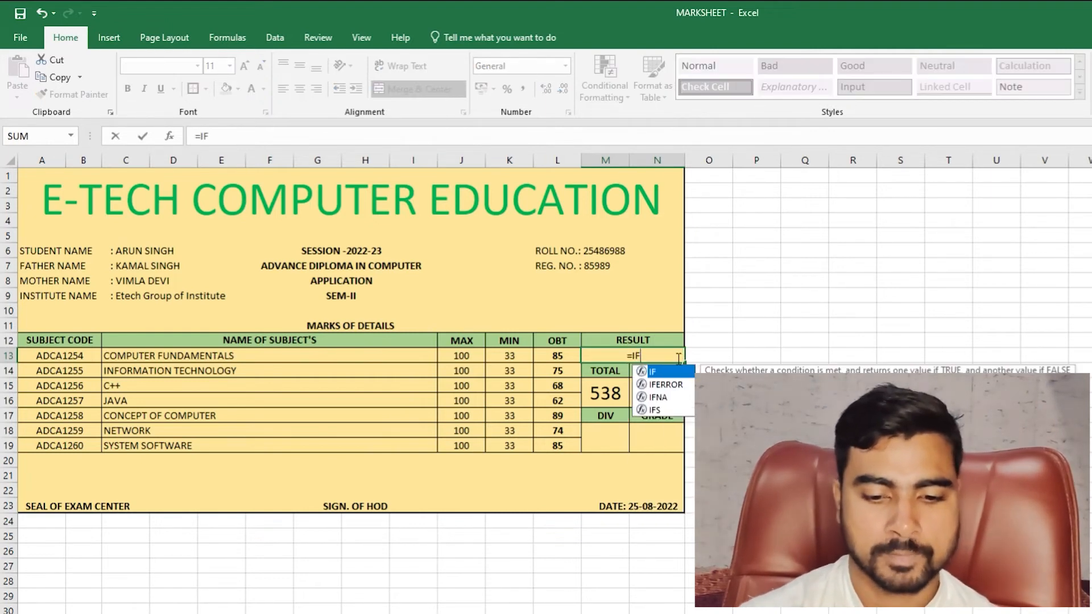
text((AND)
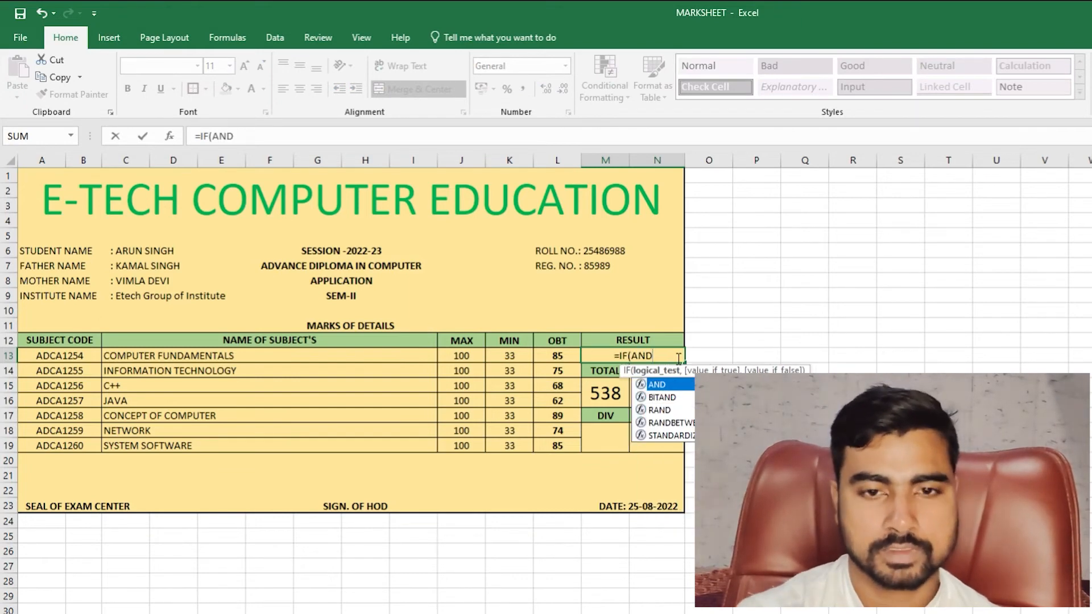
text(()
click(569, 354)
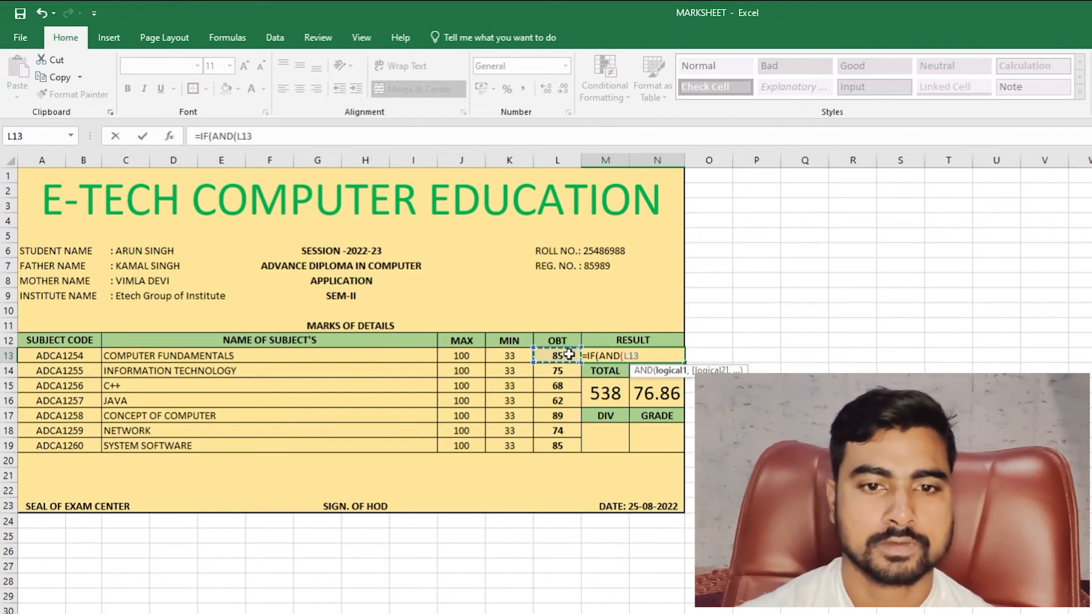
key(BackSpace)
key(BackSpace)
key(BackSpace)
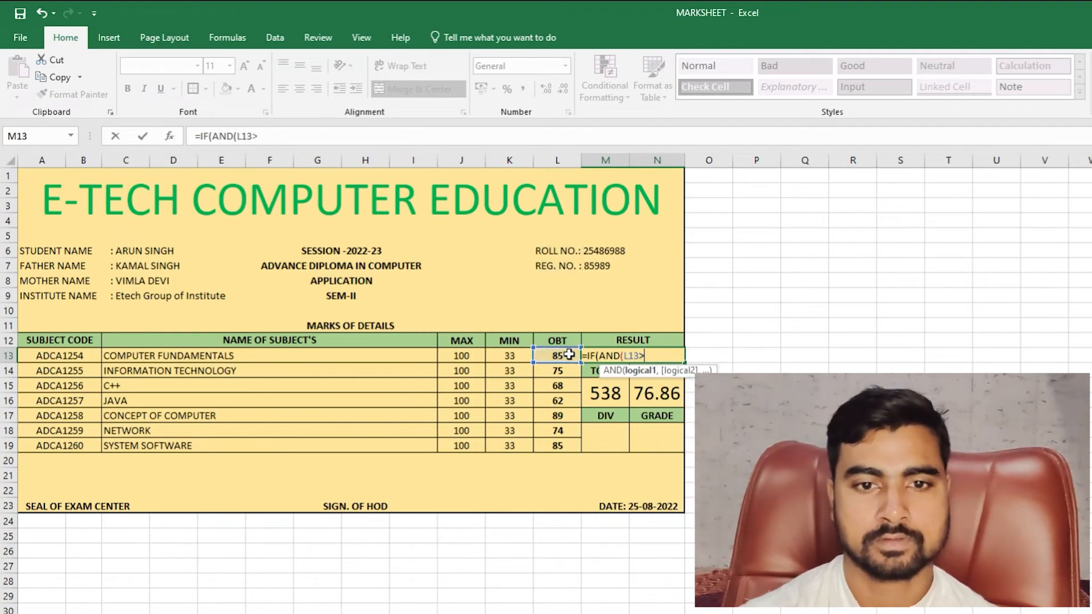
text(33)
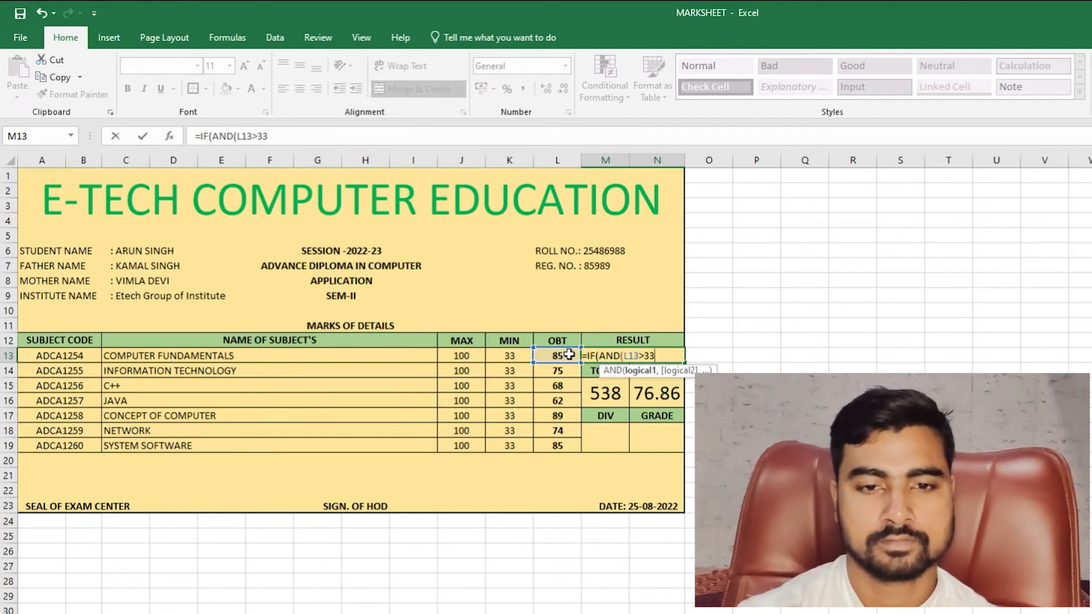
text(),)
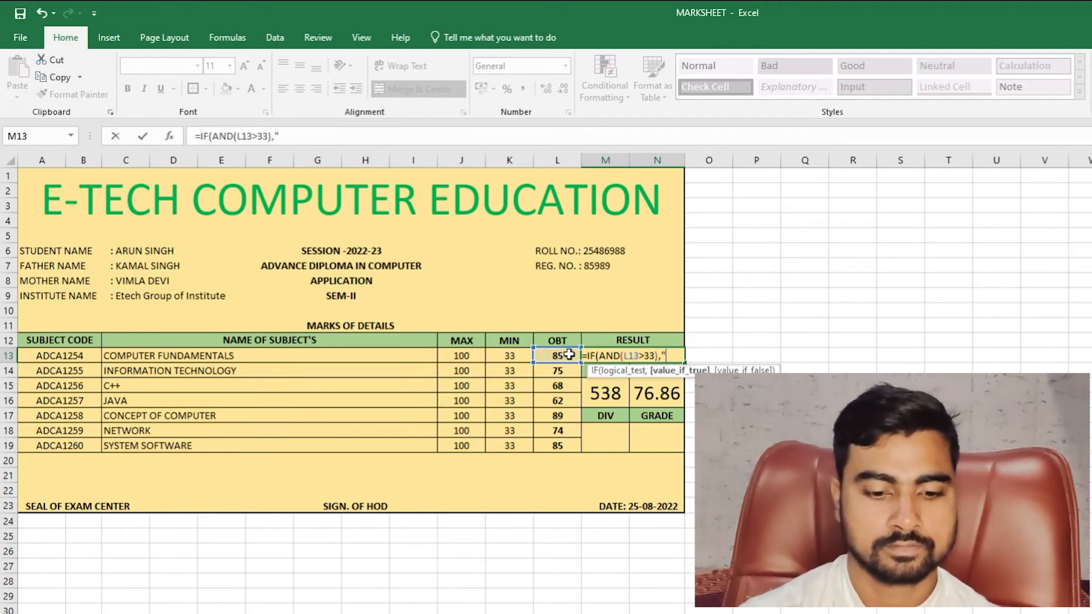
text("PASS)
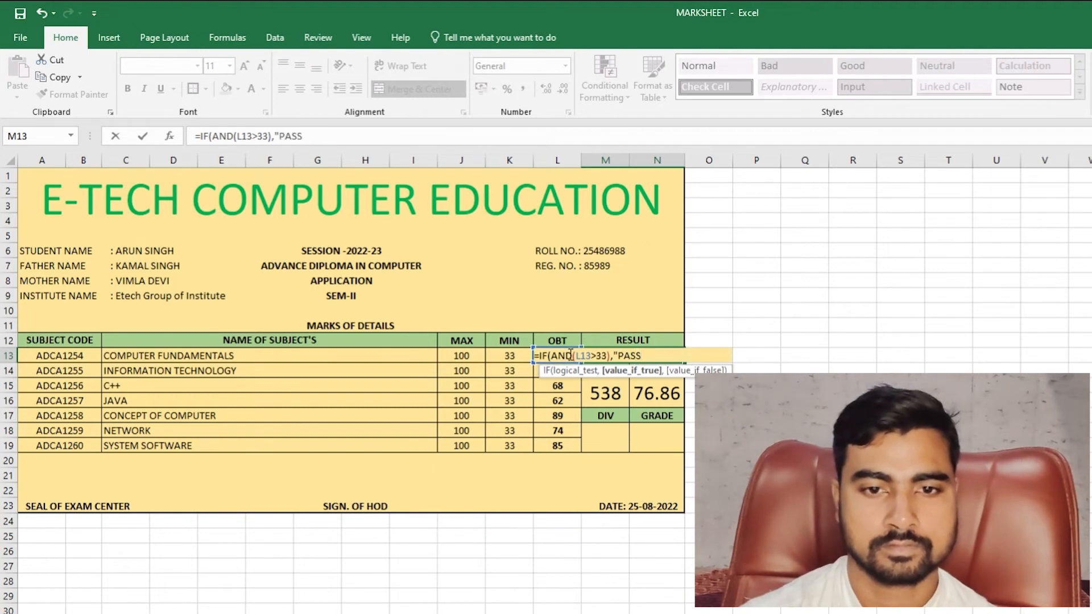
text(",")
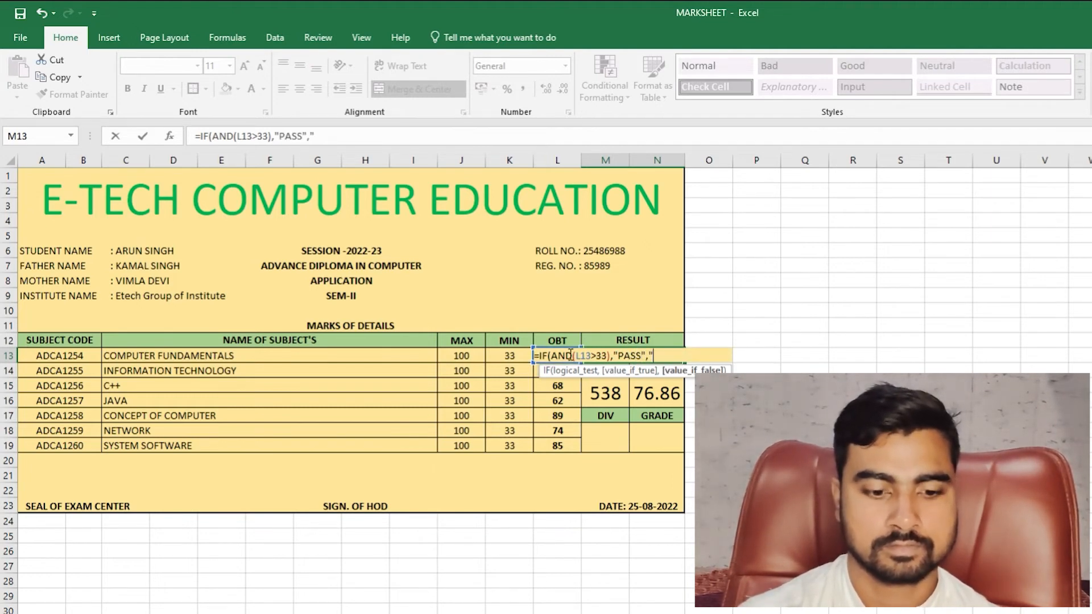
text(FAIL")
key(Return)
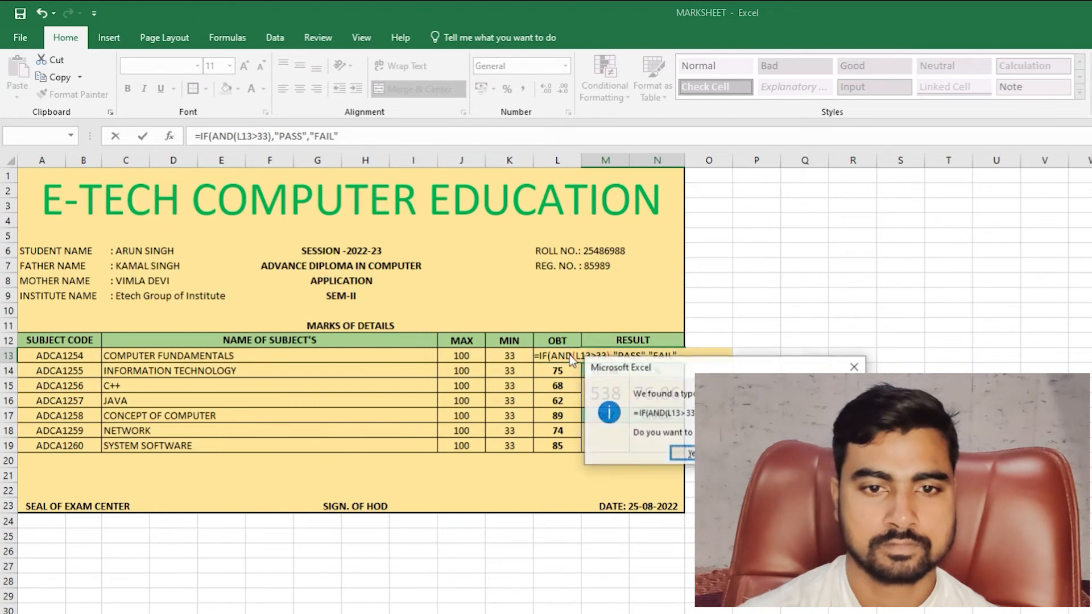
key(Return)
key(Up)
key(Delete)
key(Down)
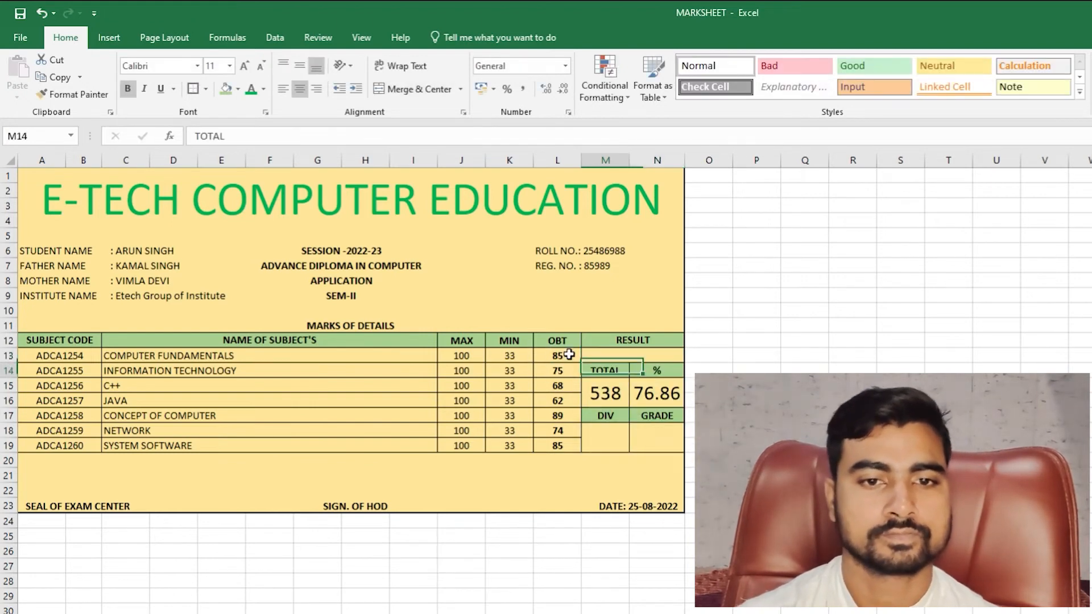
key(Up)
text(=)
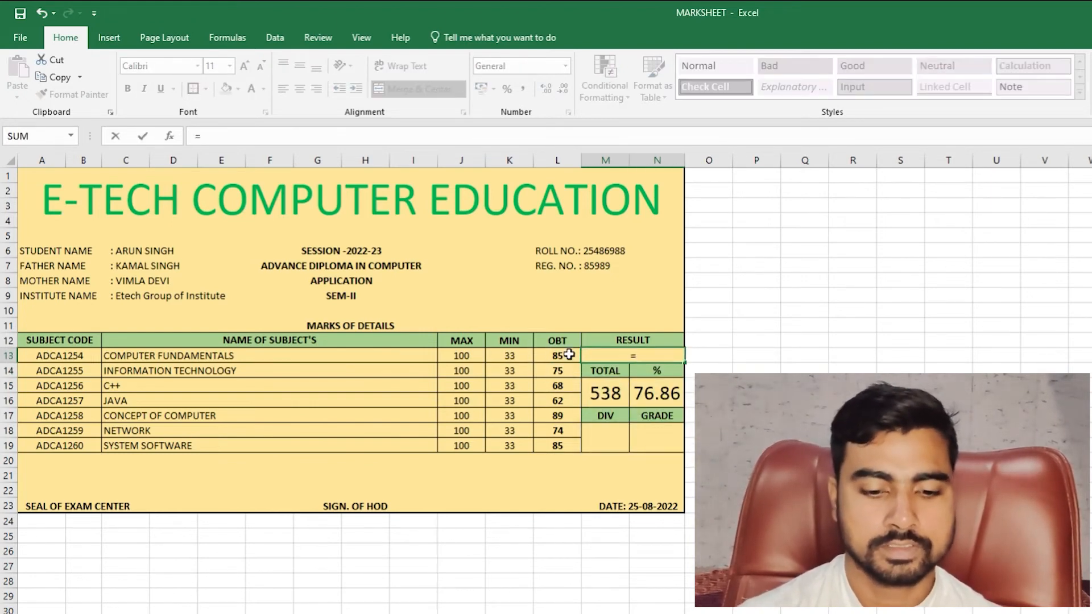
text(IF(A)
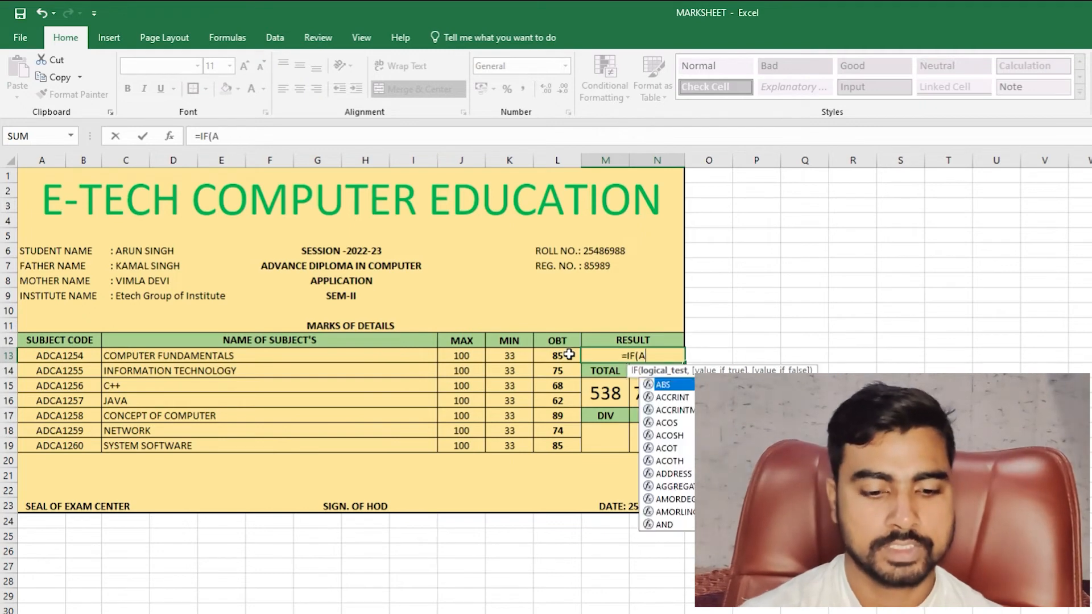
text(ND()
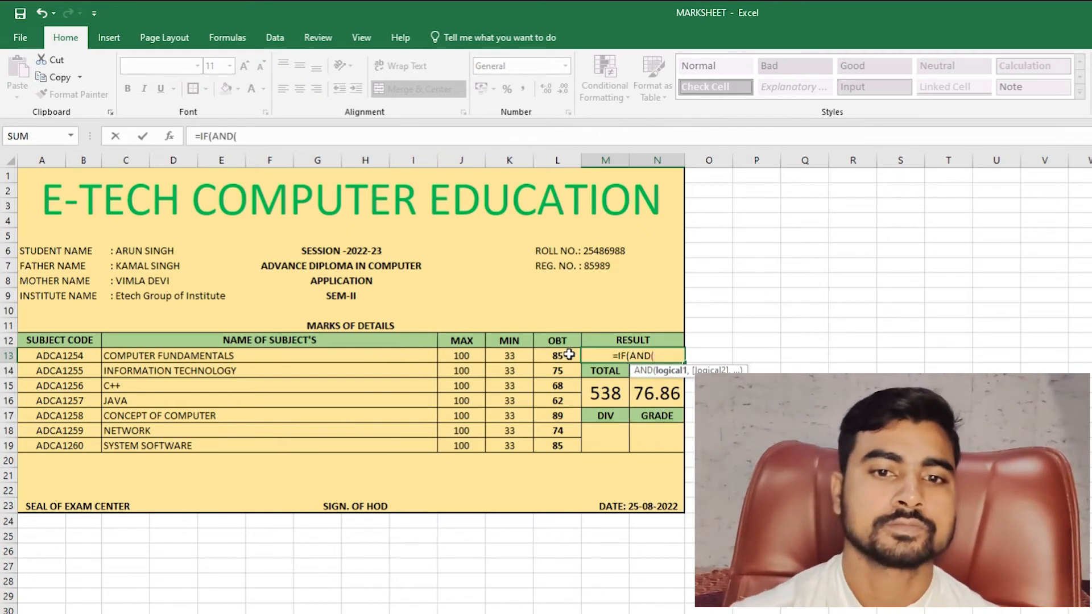
- Complete =IF(AND(M15>231),"PASS","FAIL") in M13 and make the PASS result bold
click(616, 390)
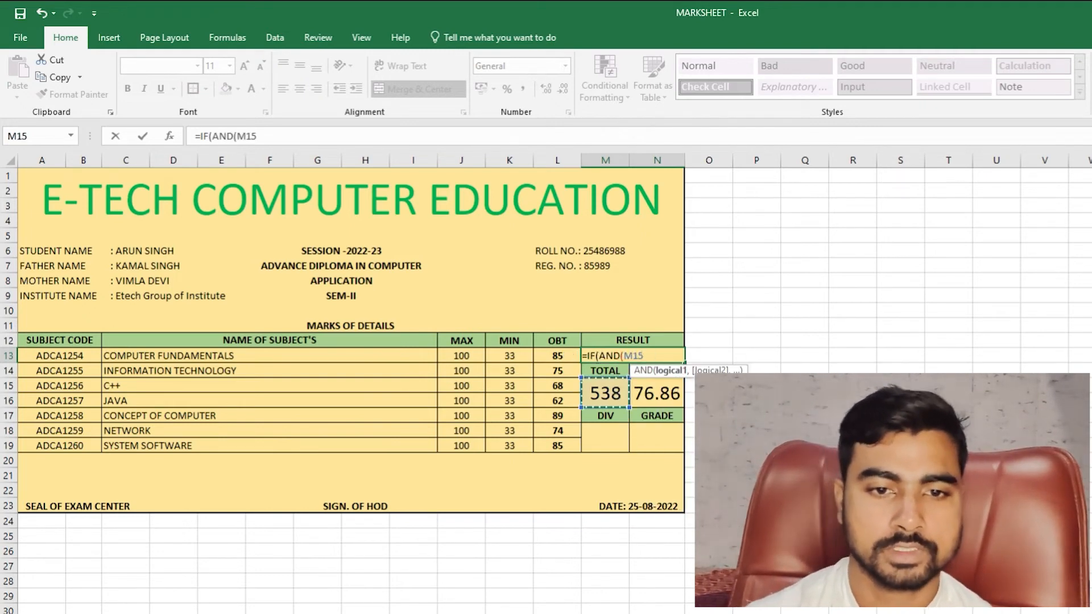
text(>231)
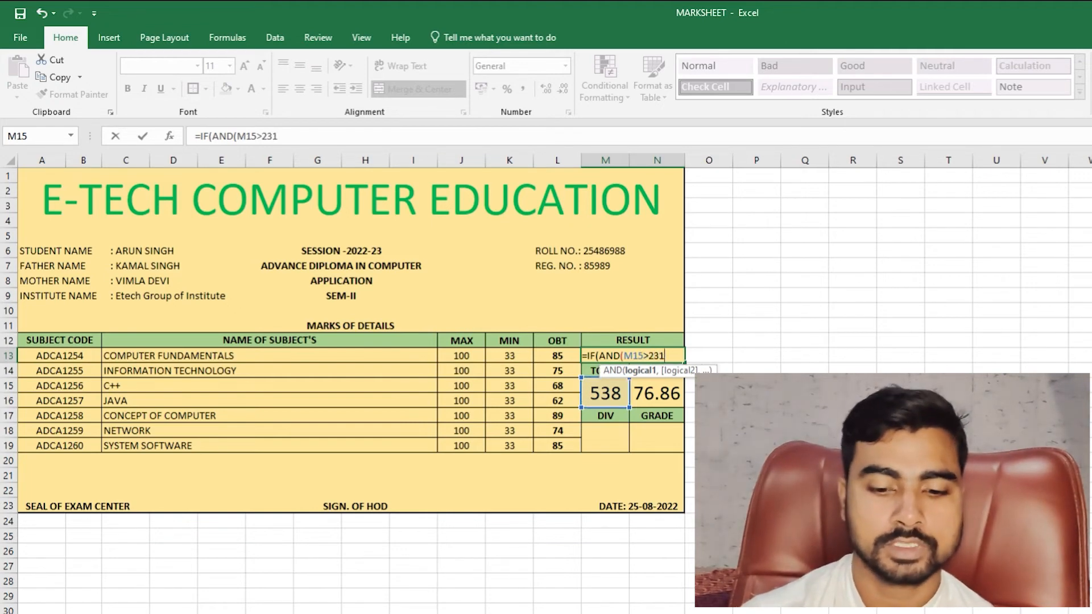
text(,)
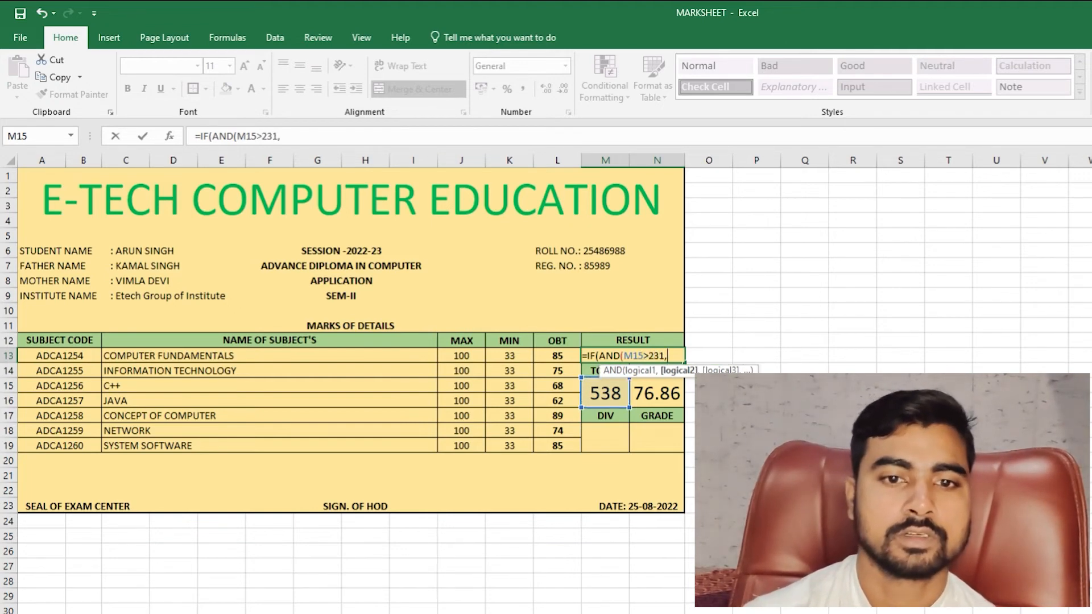
key(BackSpace)
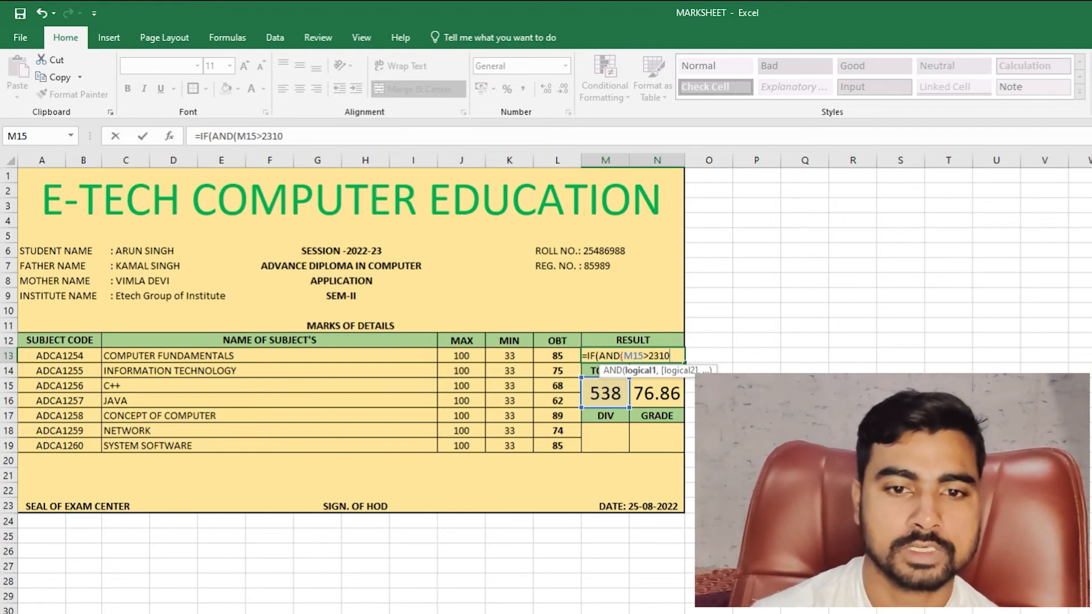
text())
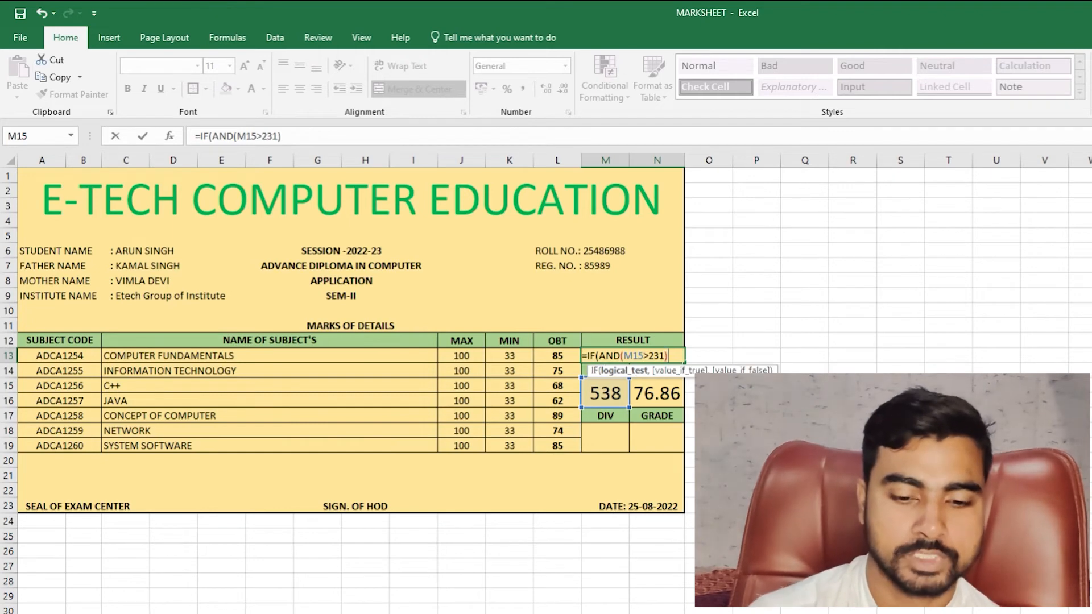
text(,")
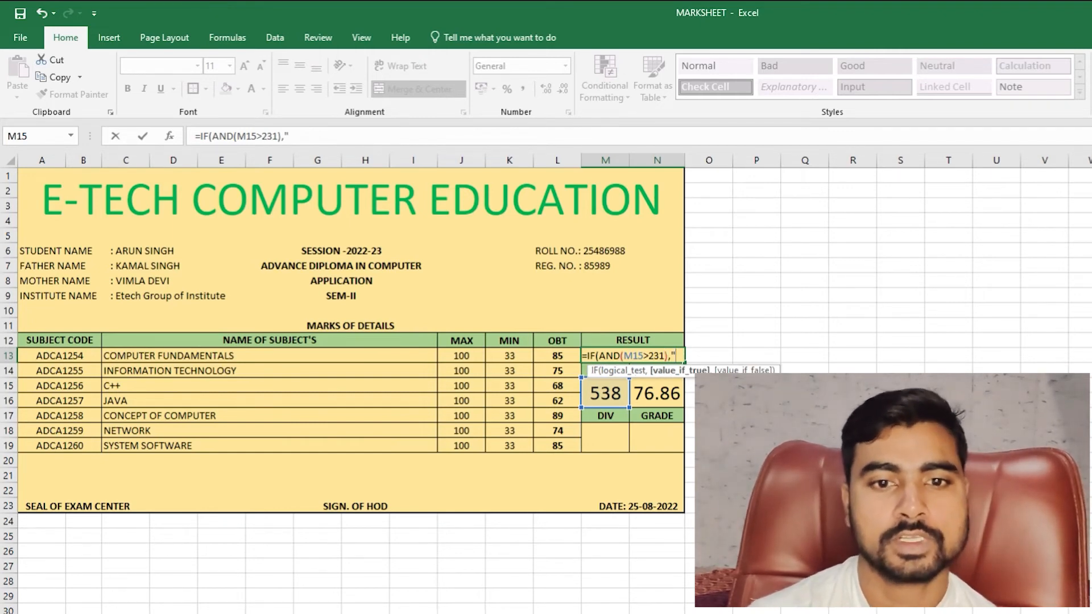
text(PASS)
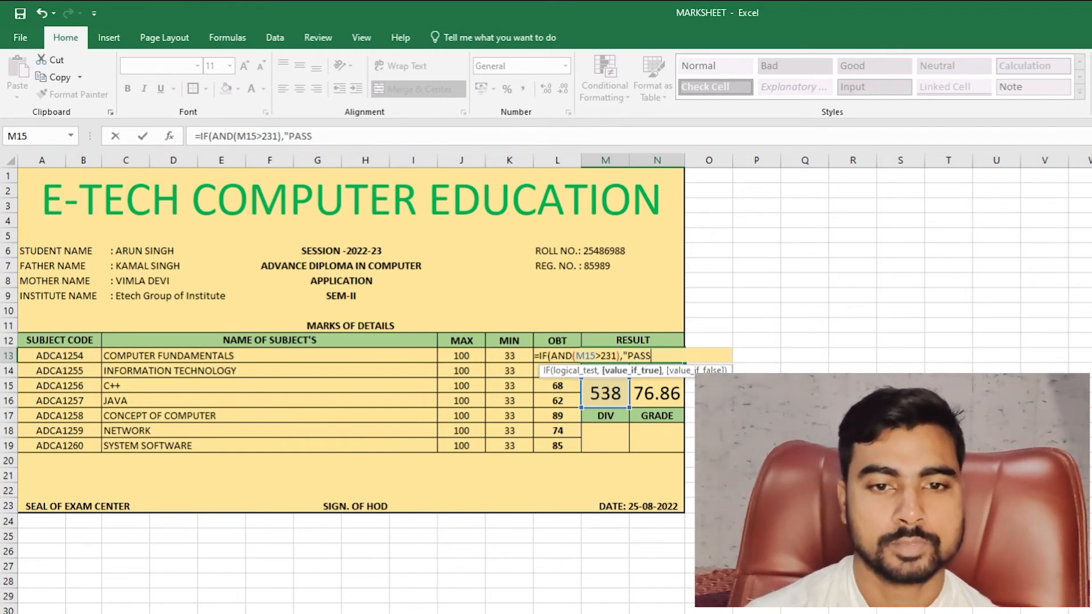
text(",")
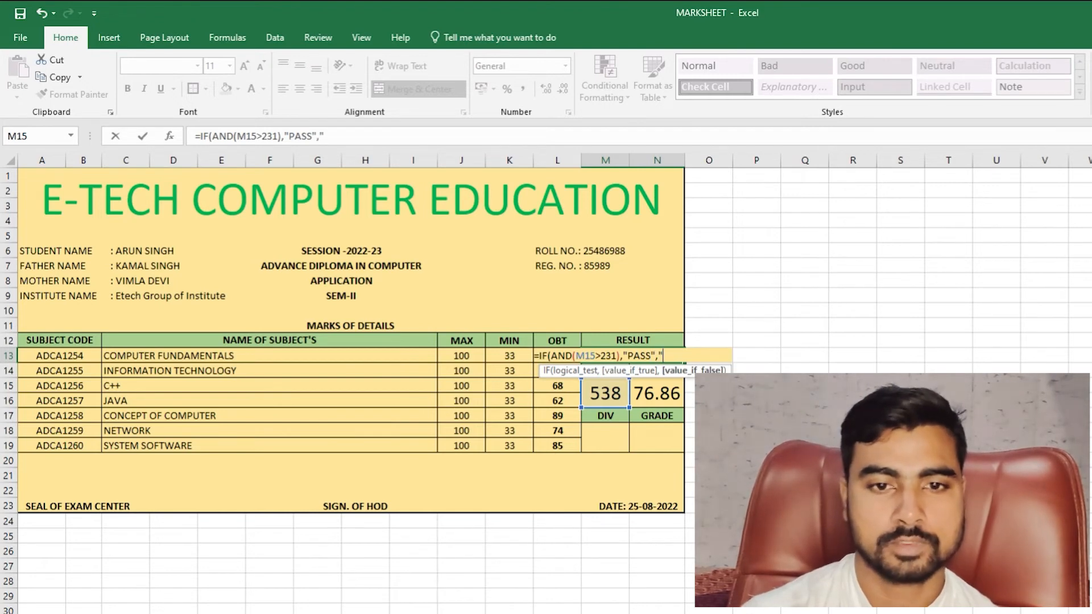
text(FAIL")
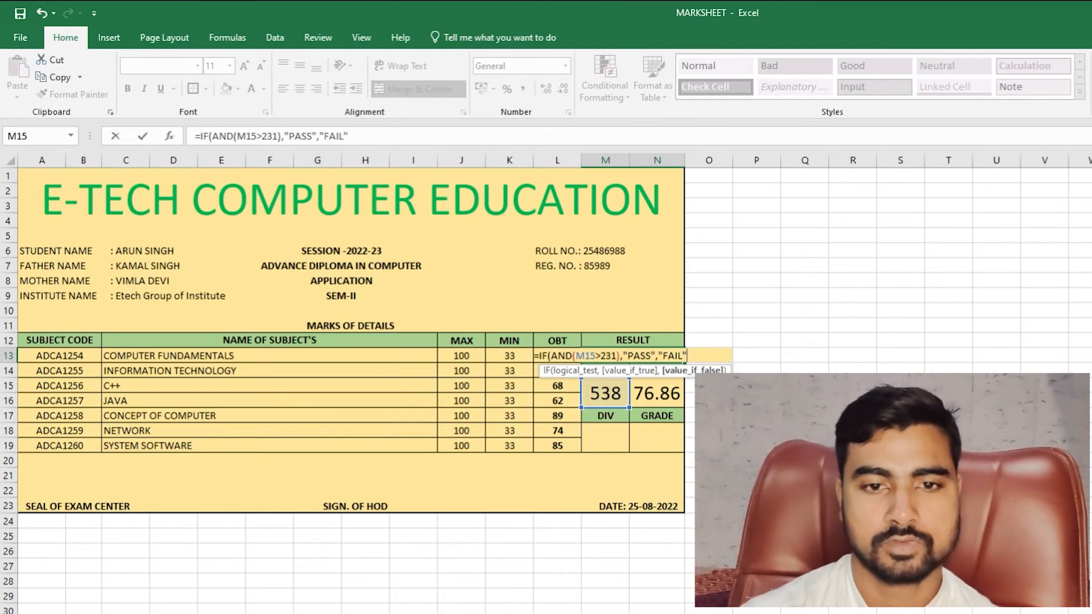
key(Return)
key(Return)
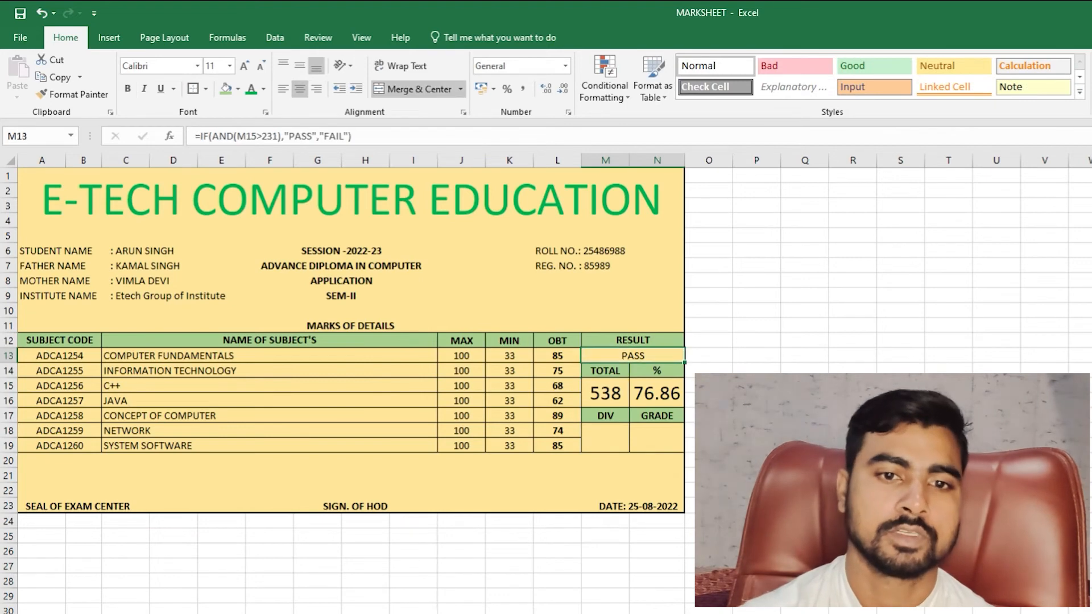
click(128, 91)
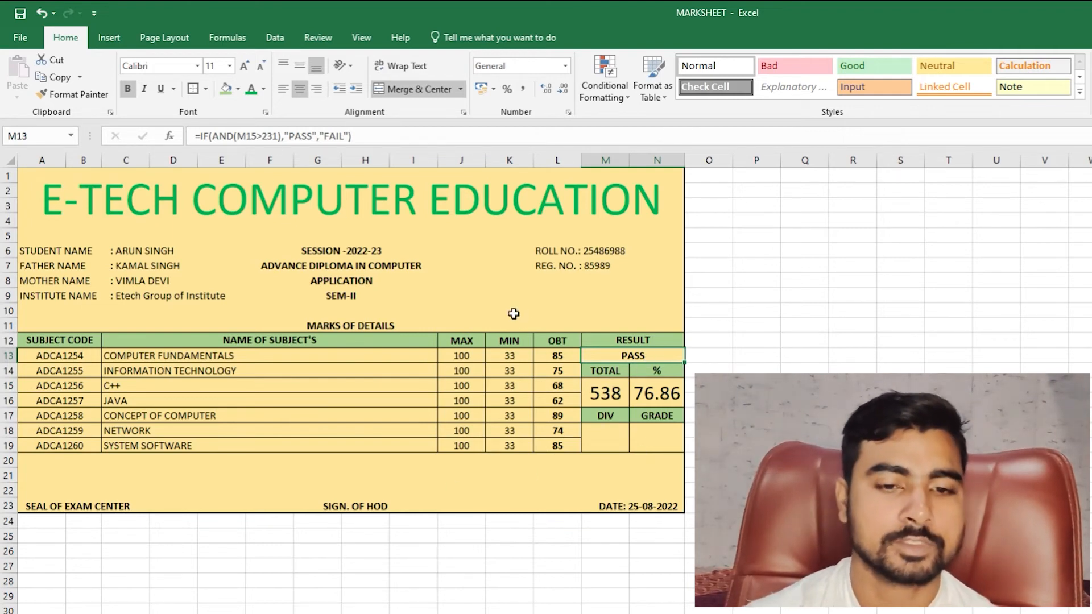
key(F2)
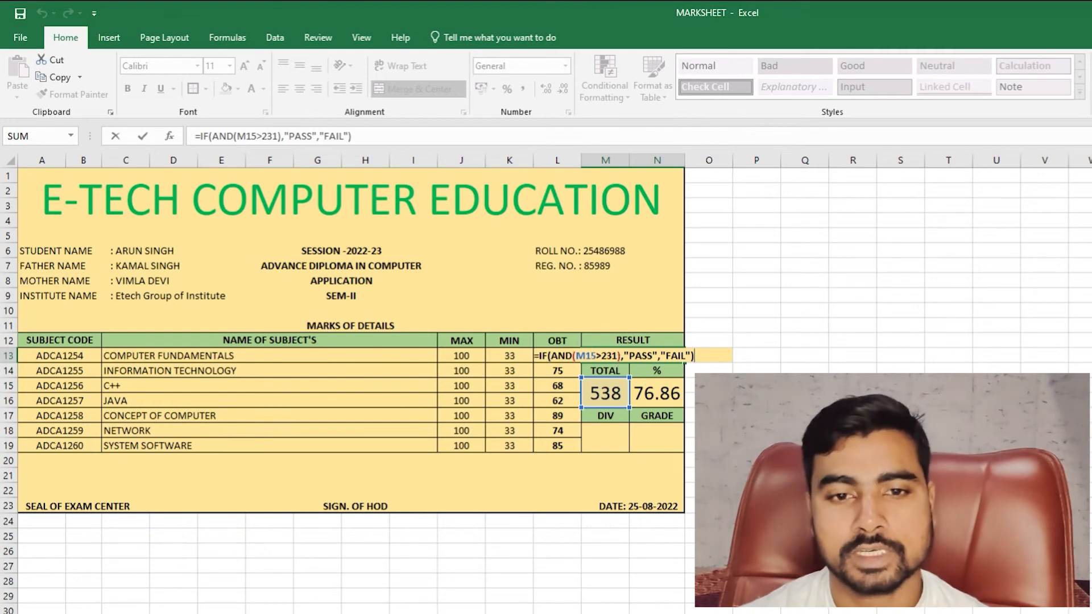
key(ctrl+Return)
click(852, 475)
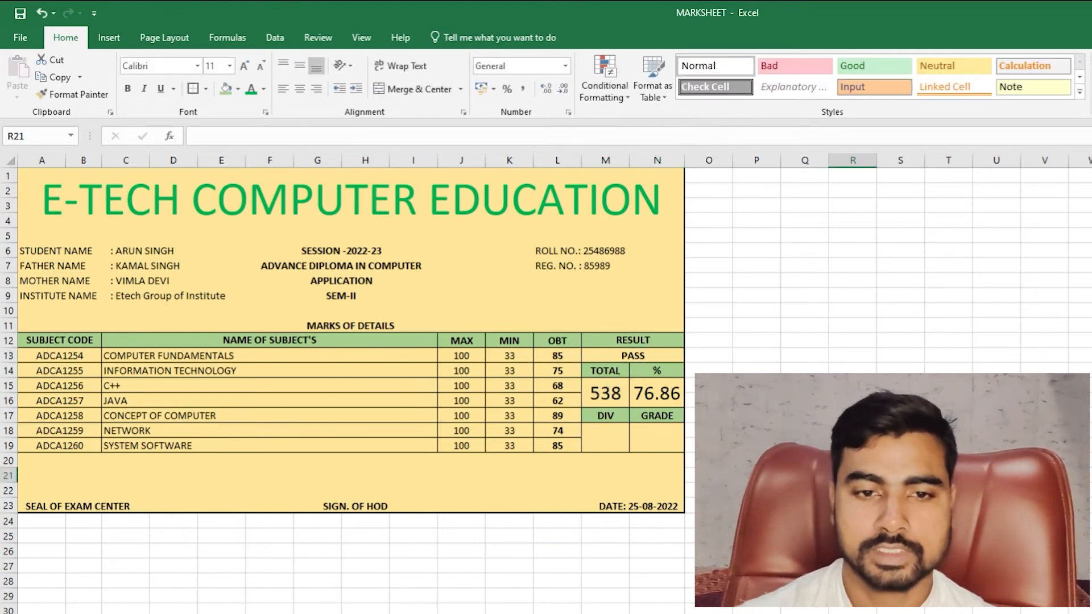
text(=7000)
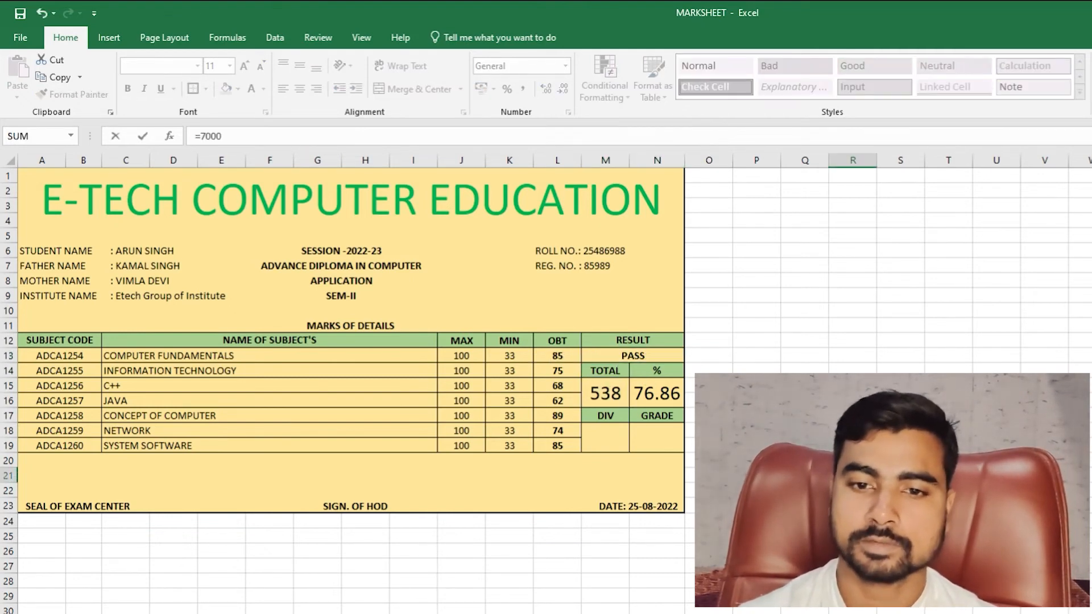
key(BackSpace)
text(*)
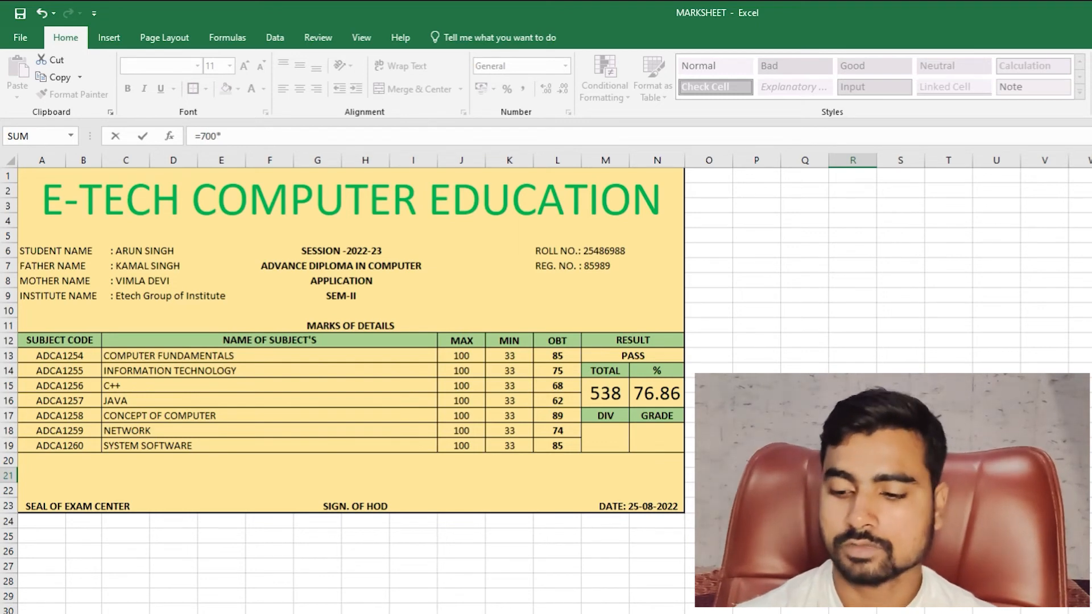
text(33%)
key(Return)
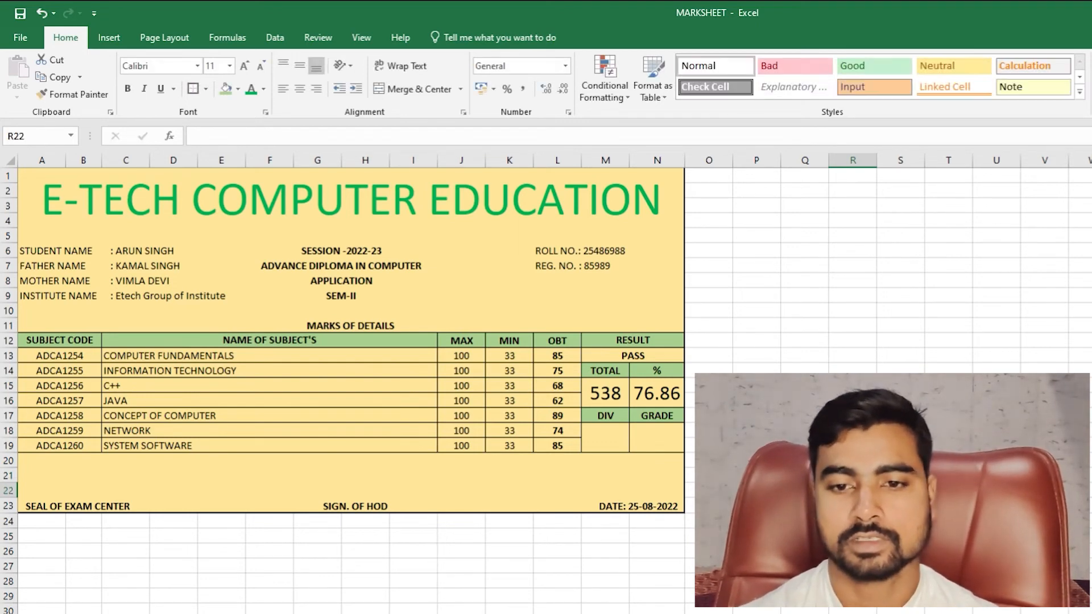
key(Up)
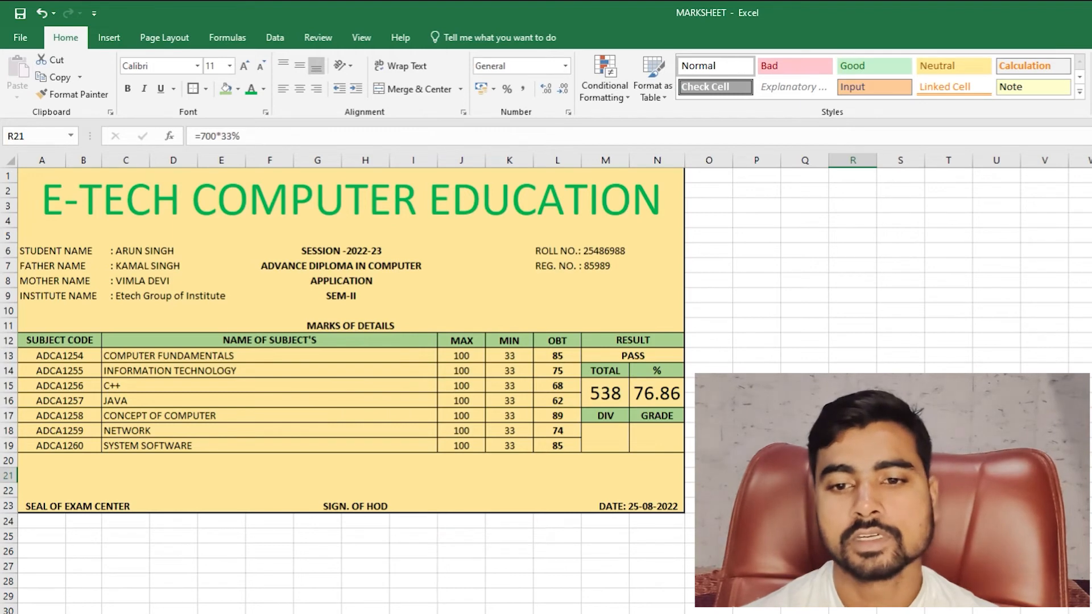
key(Delete)
click(641, 360)
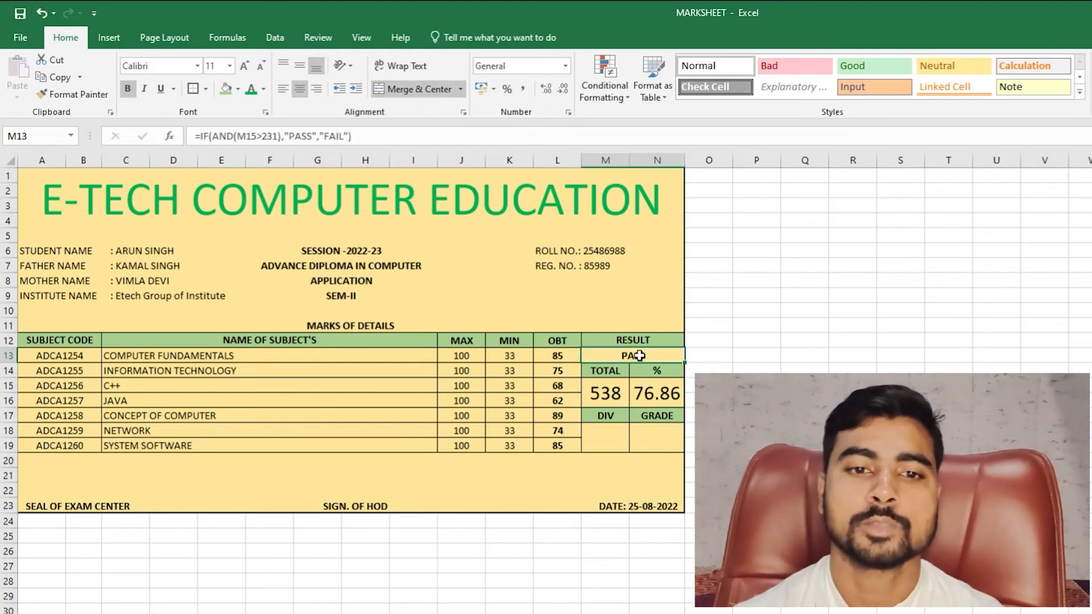
key(F2)
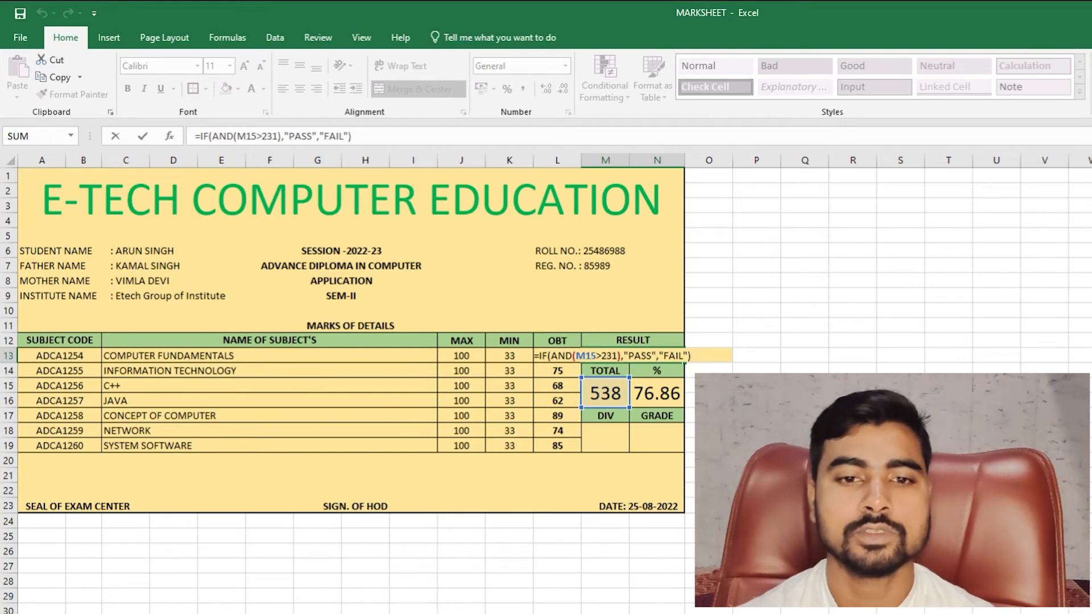
key(Escape)
click(662, 398)
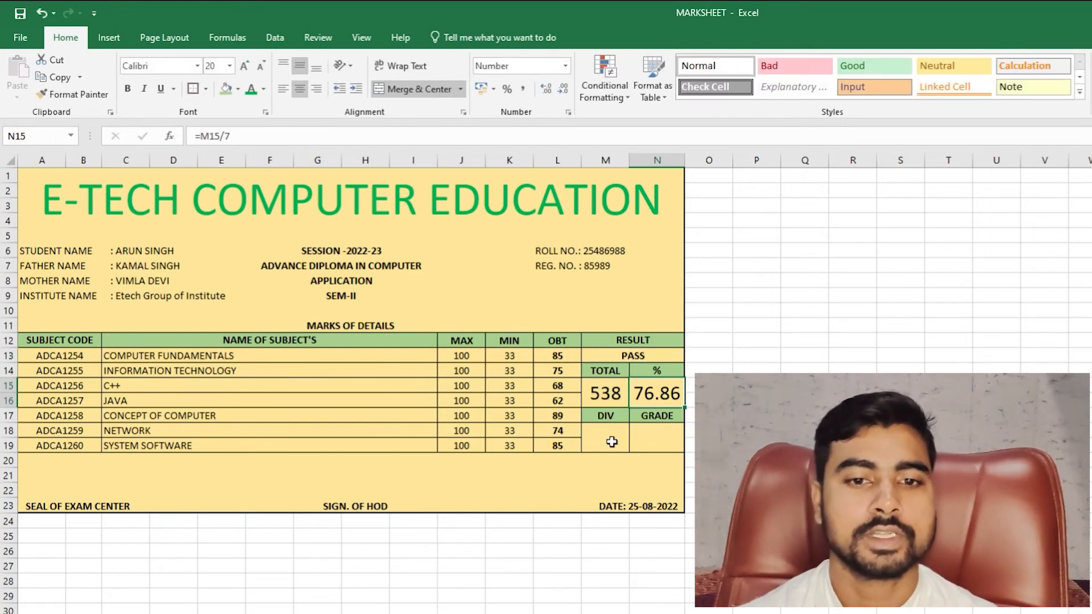
- Start the DIV formula in M18 with =IF(M13=FAIL,"FAIL",IF(
click(611, 441)
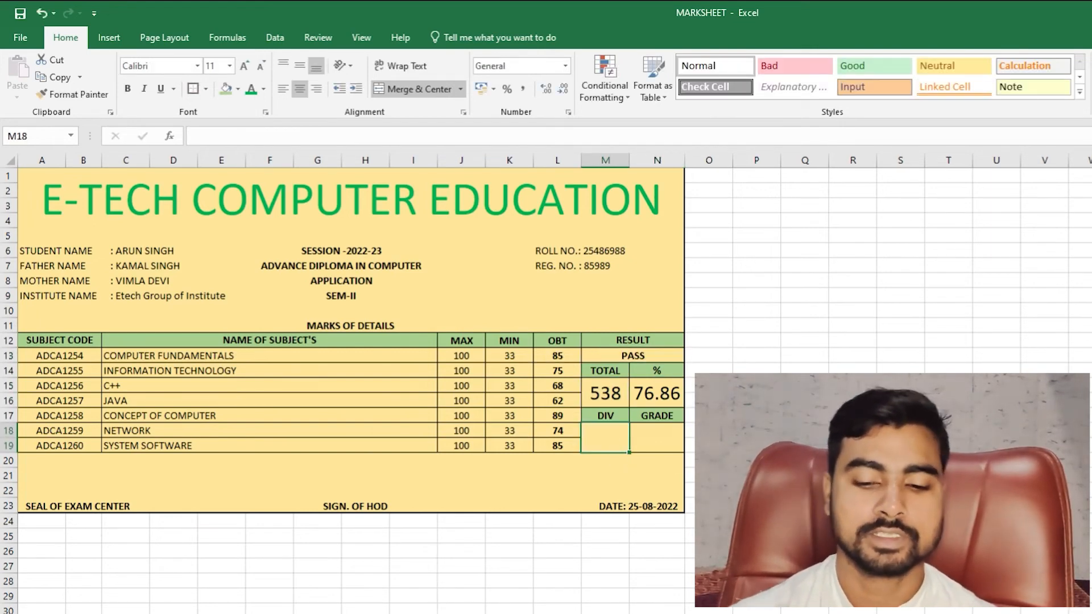
text(=)
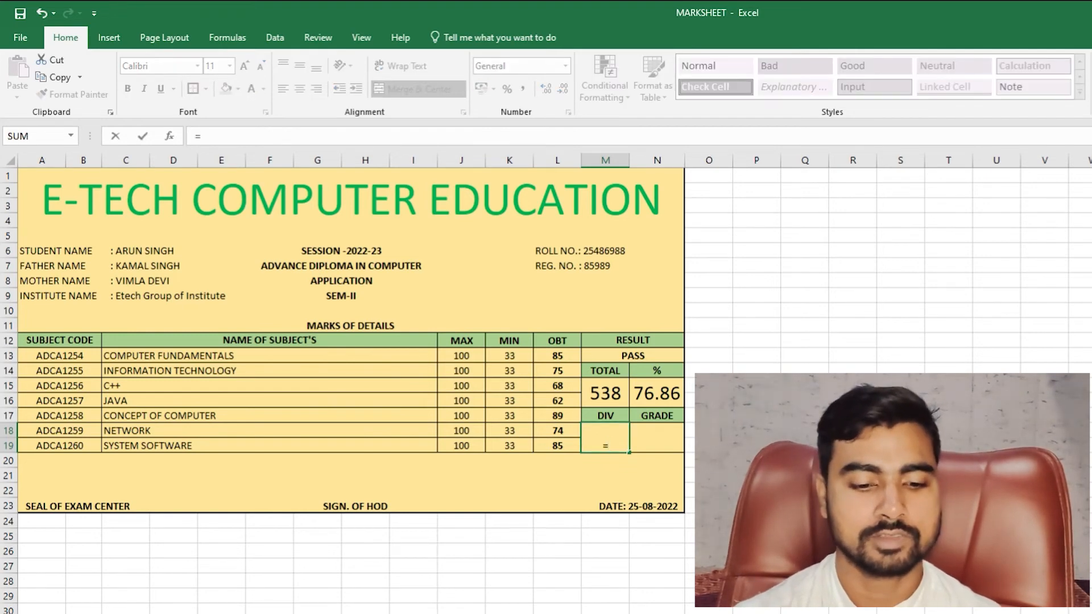
text(IF()
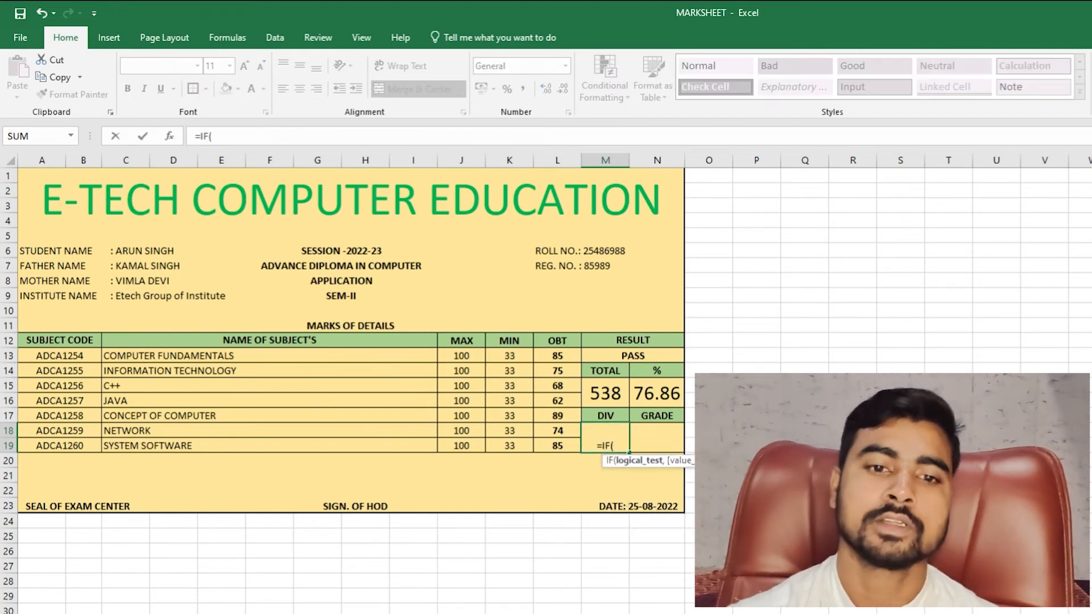
click(650, 358)
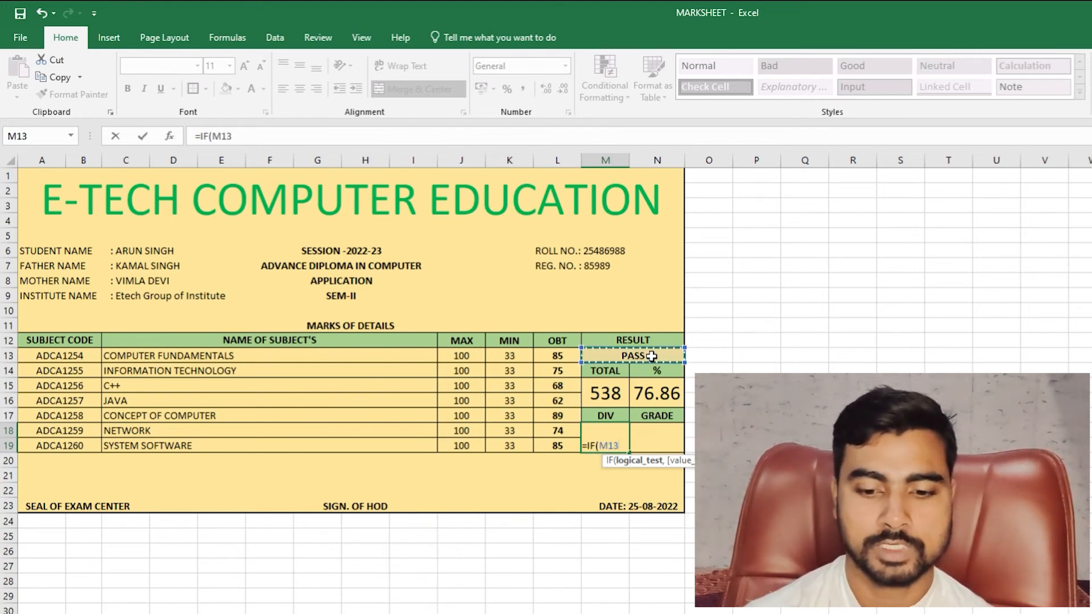
text(=)
text(FA)
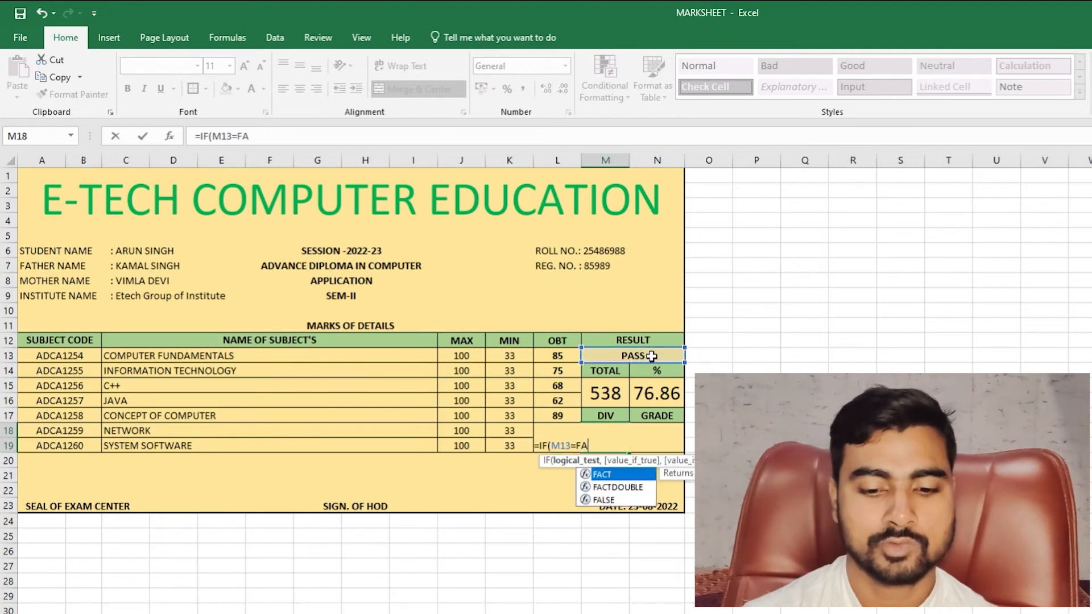
text(IL,")
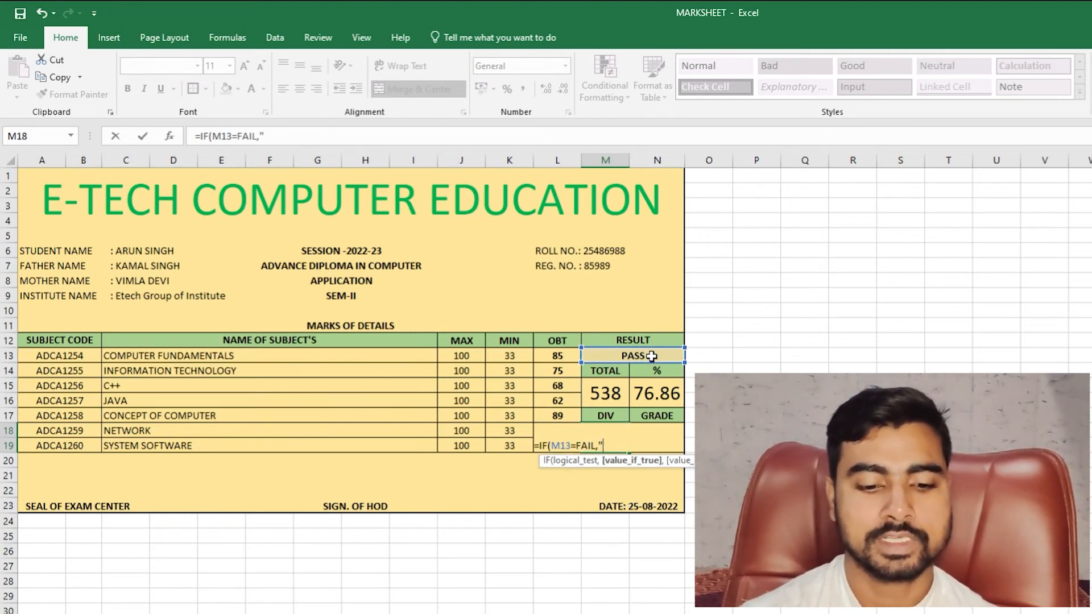
text(FAIL)
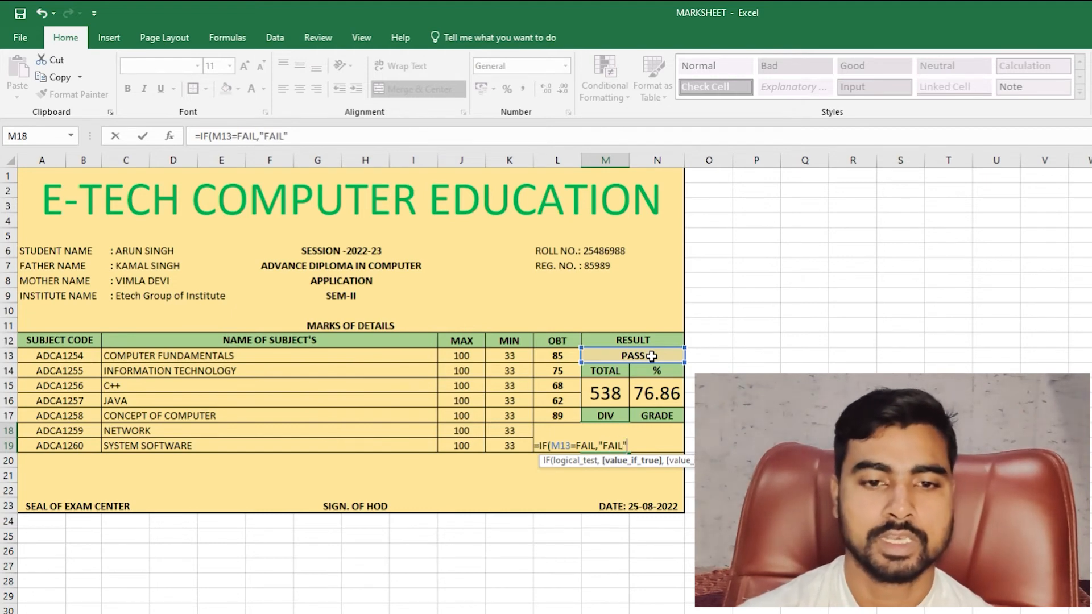
text(",)
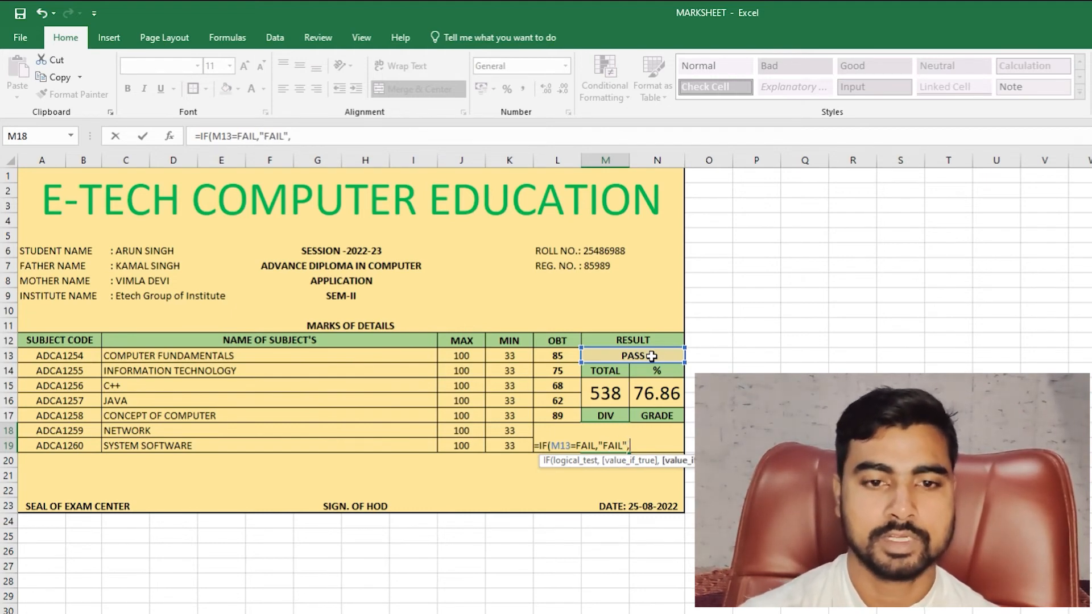
text(IF()
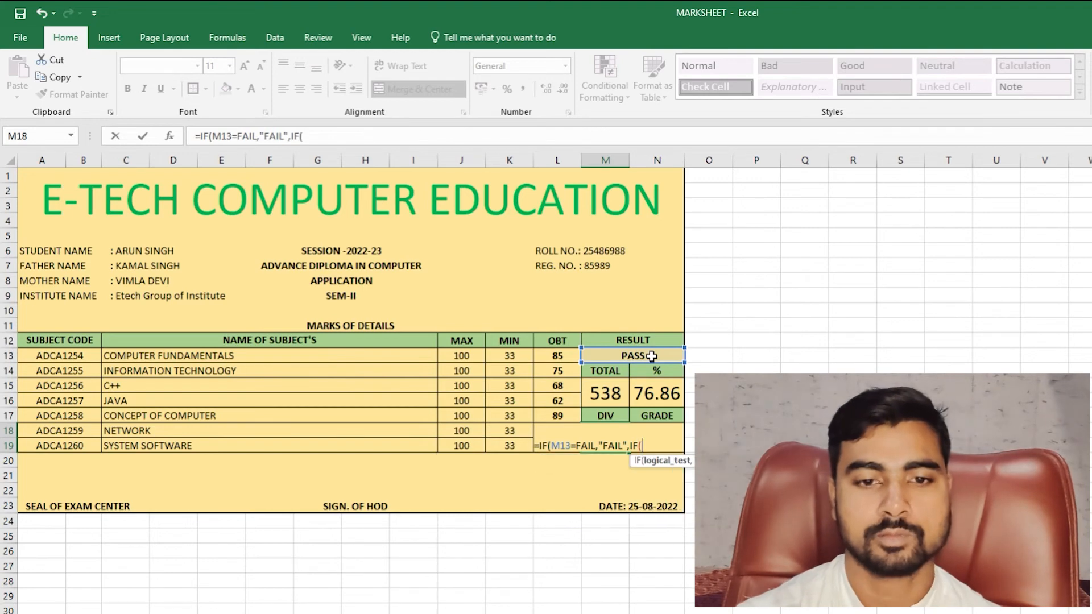
- Add nested N15 tests: FIRST above 60, SECOND above 50, THIRD above 40
click(660, 394)
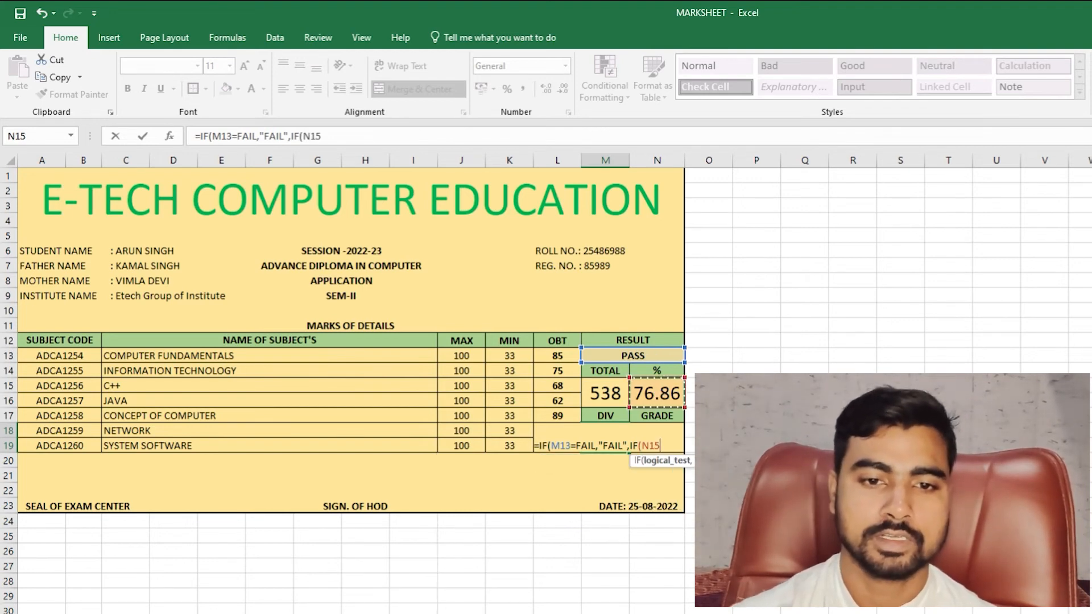
text(>60)
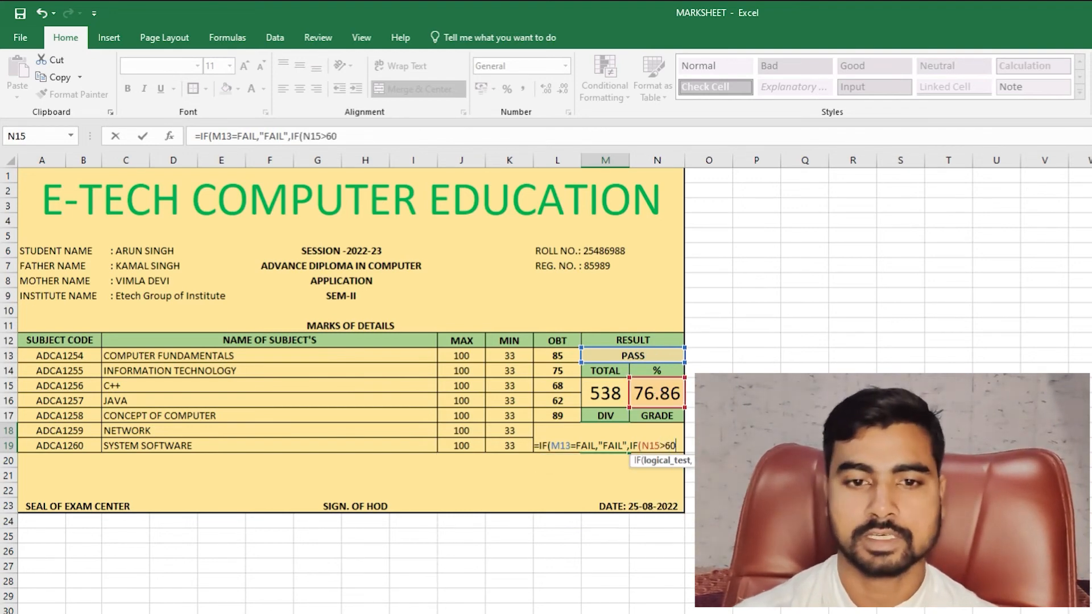
text(,")
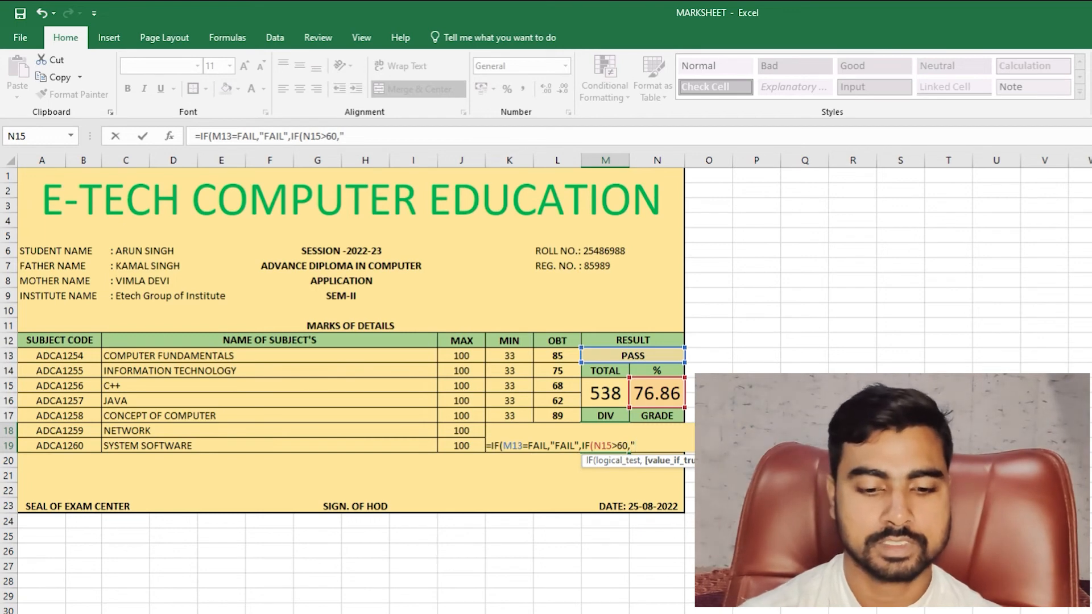
text(FIRST)
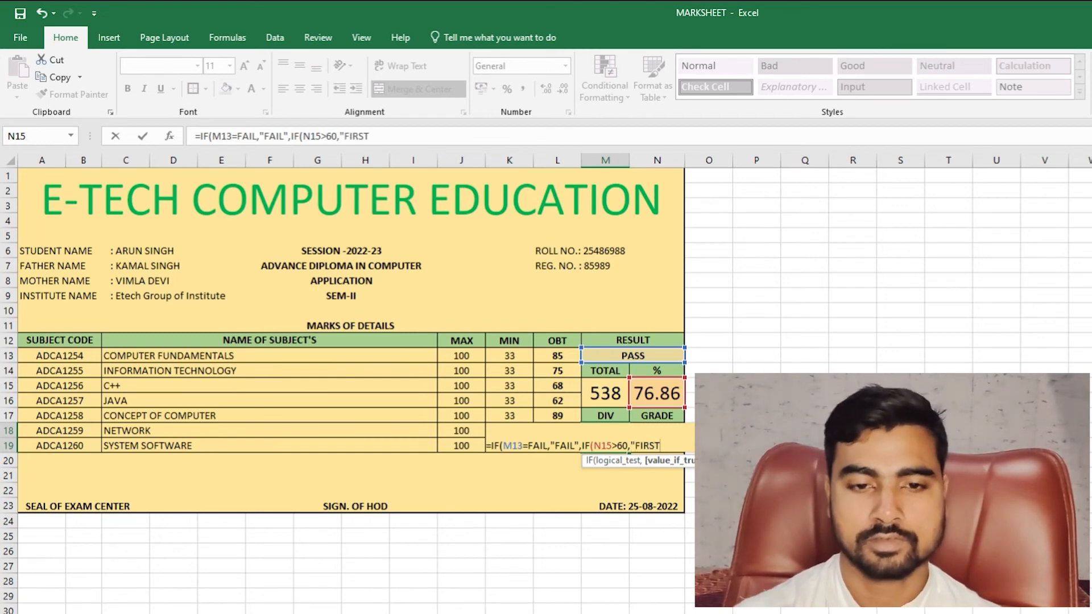
text(",)
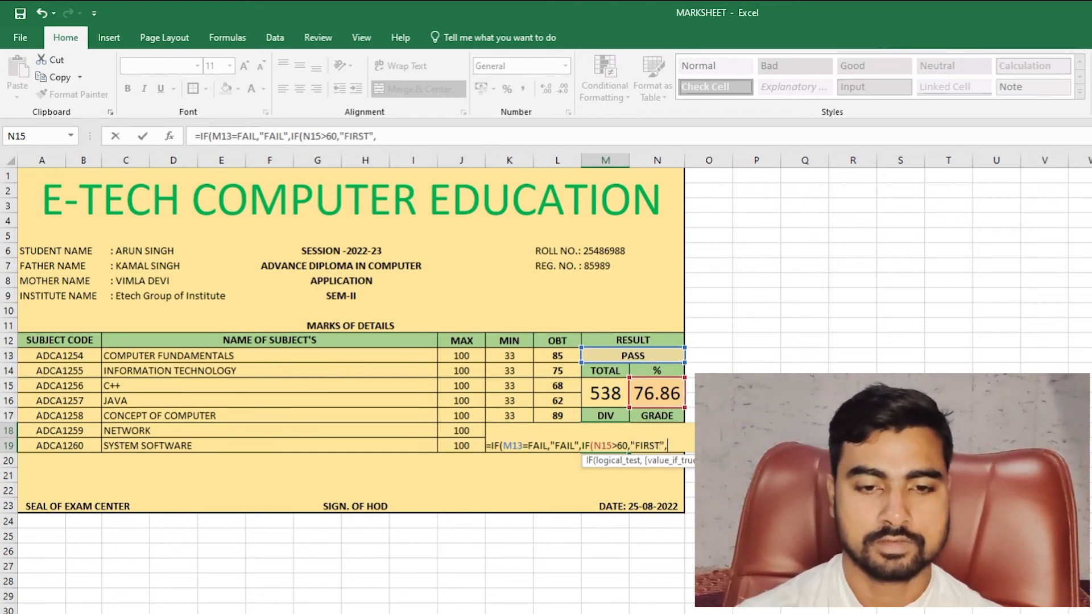
text(IF)
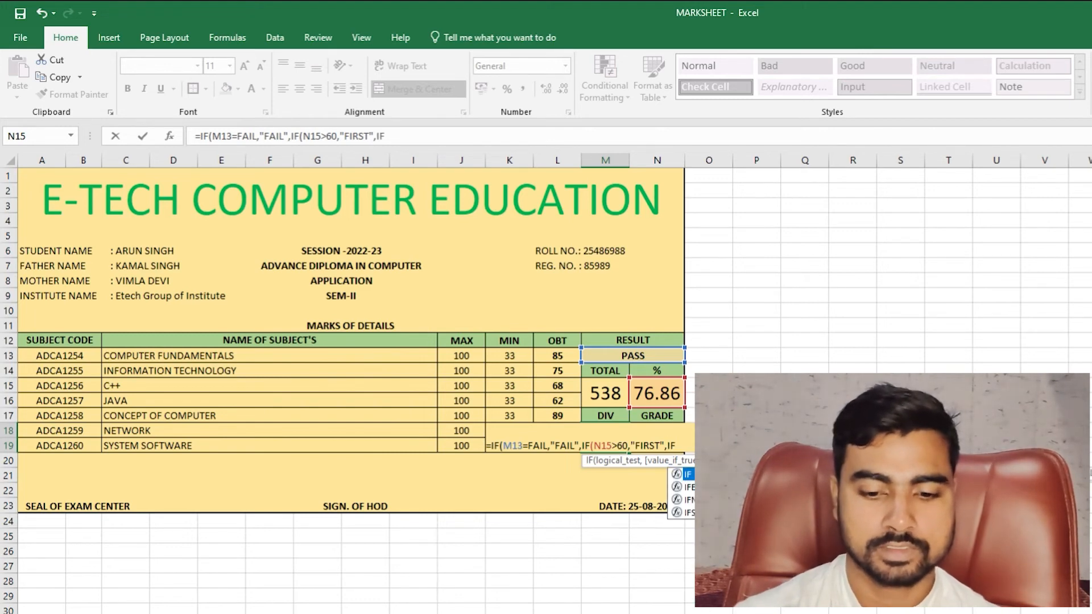
text(()
click(665, 399)
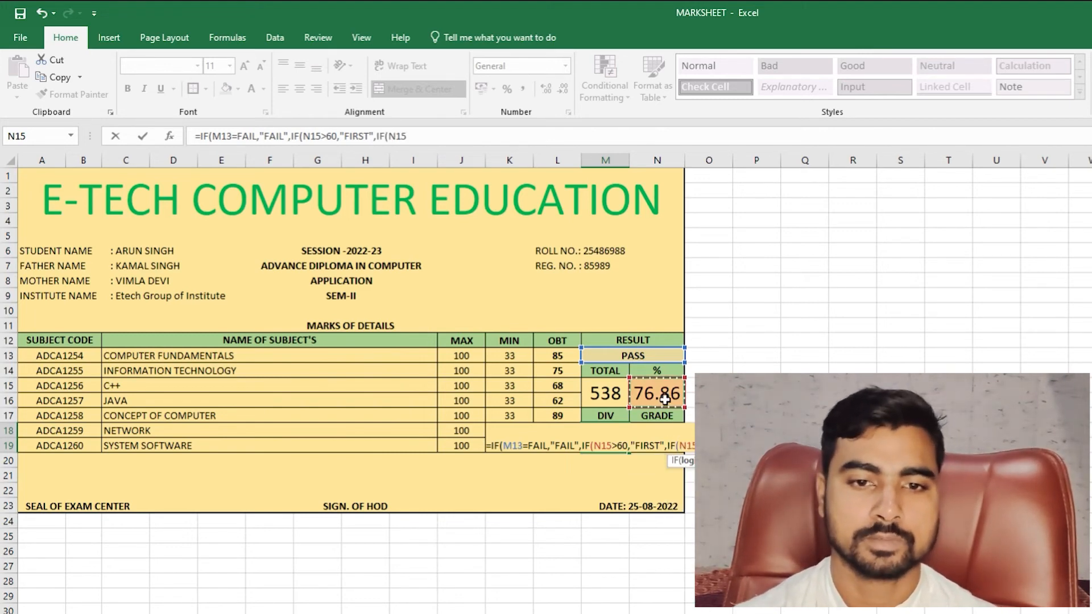
text(>)
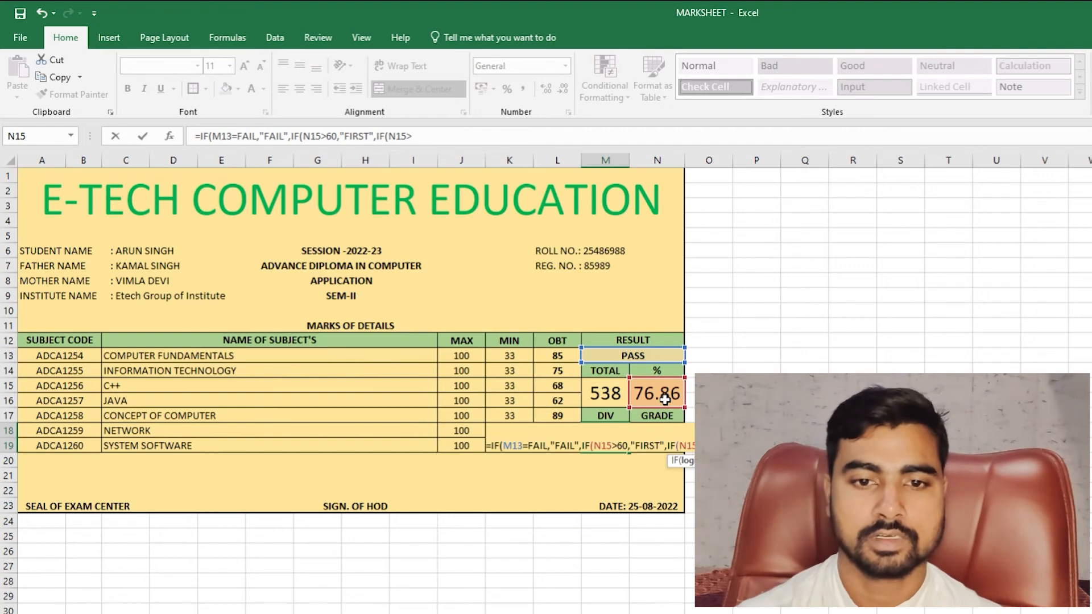
text(50)
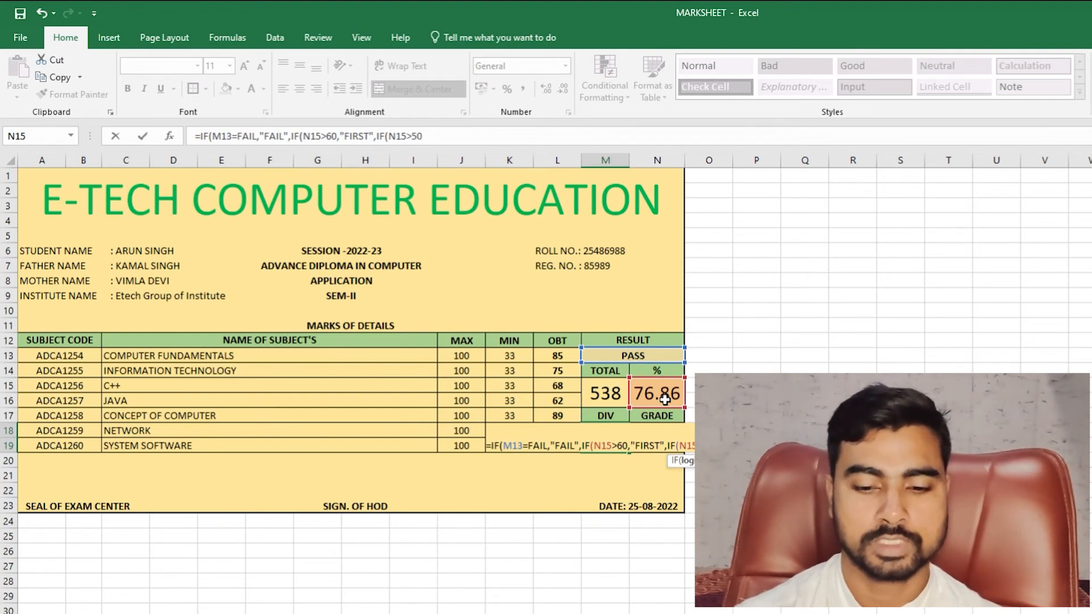
text(,")
text(SE)
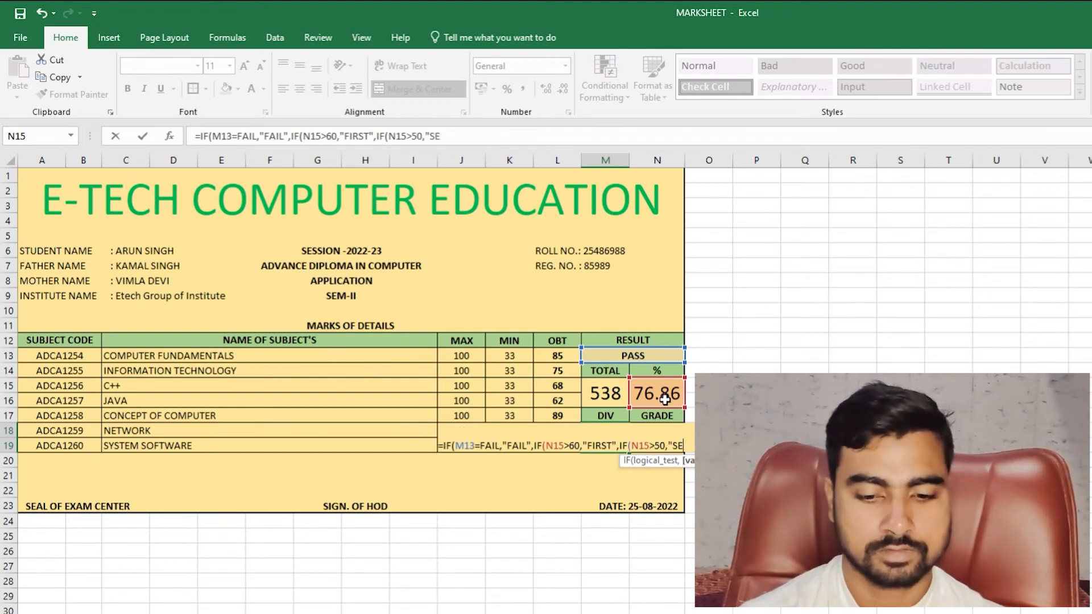
text(COND")
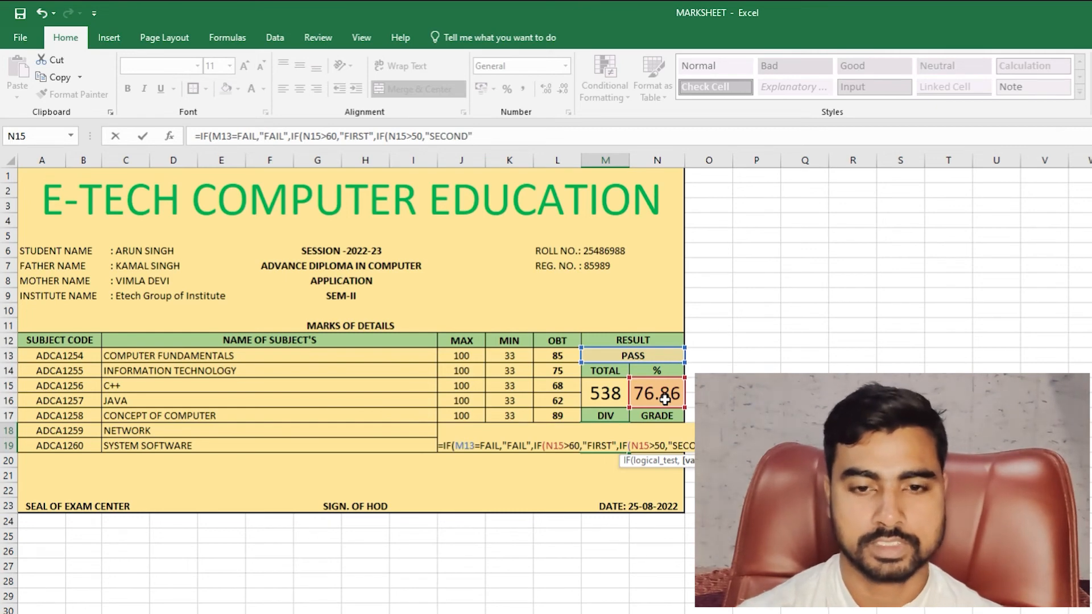
text(,)
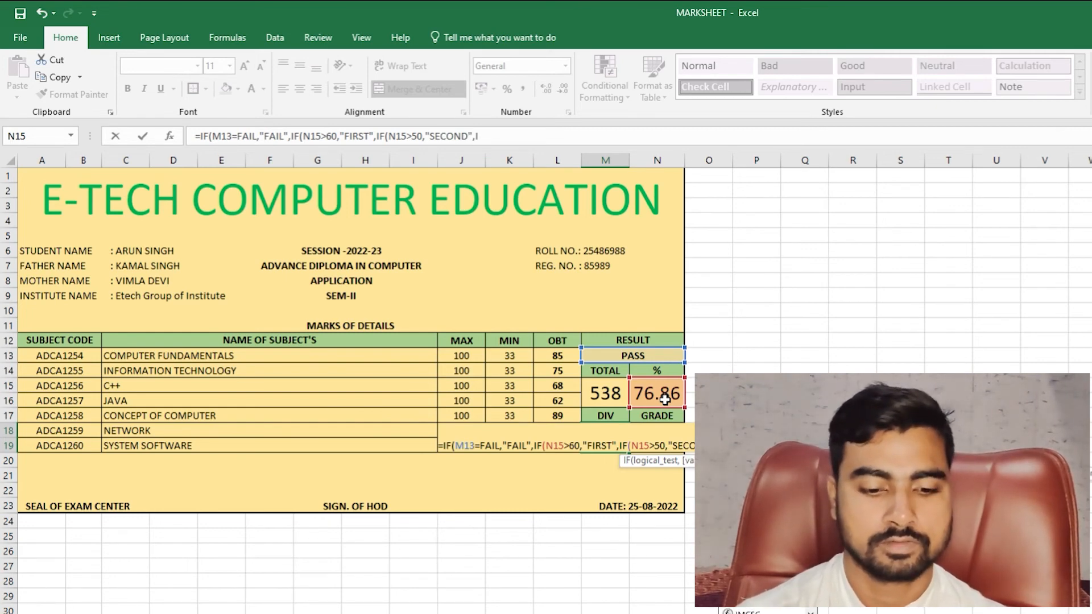
text(IF()
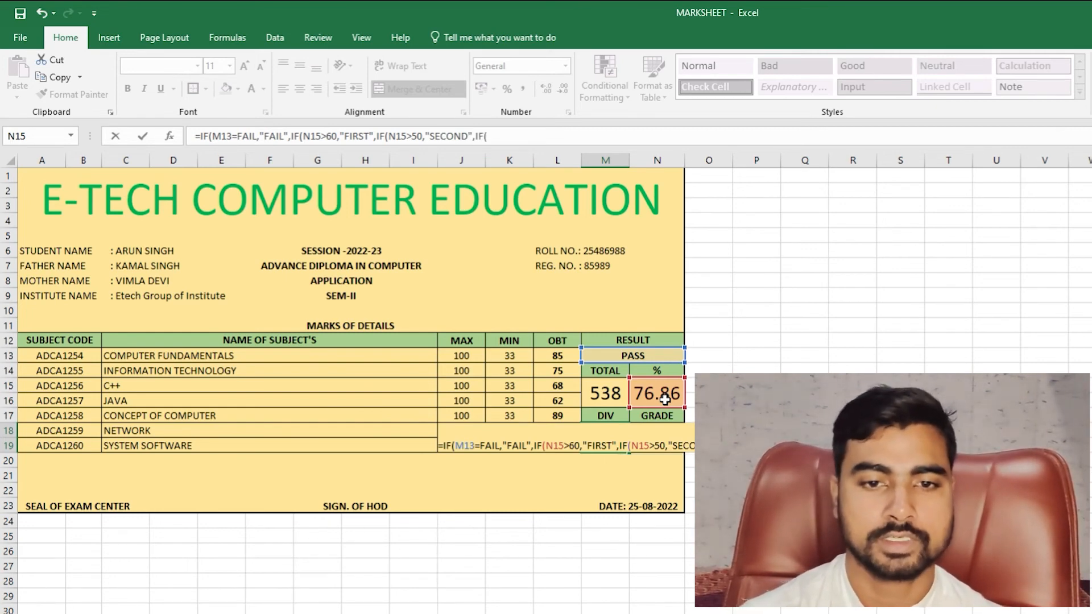
click(665, 399)
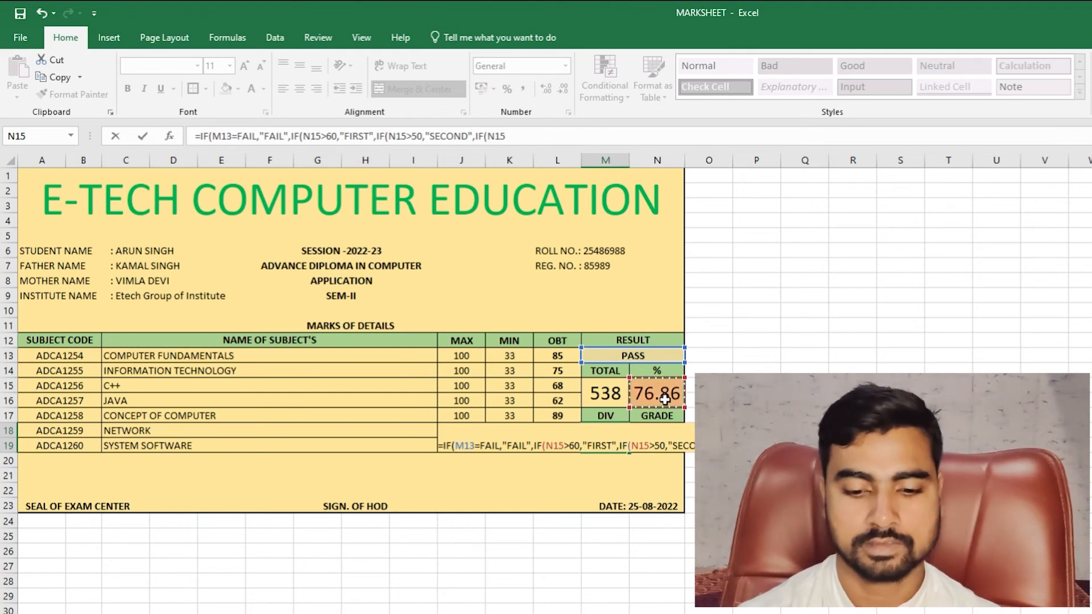
text(>)
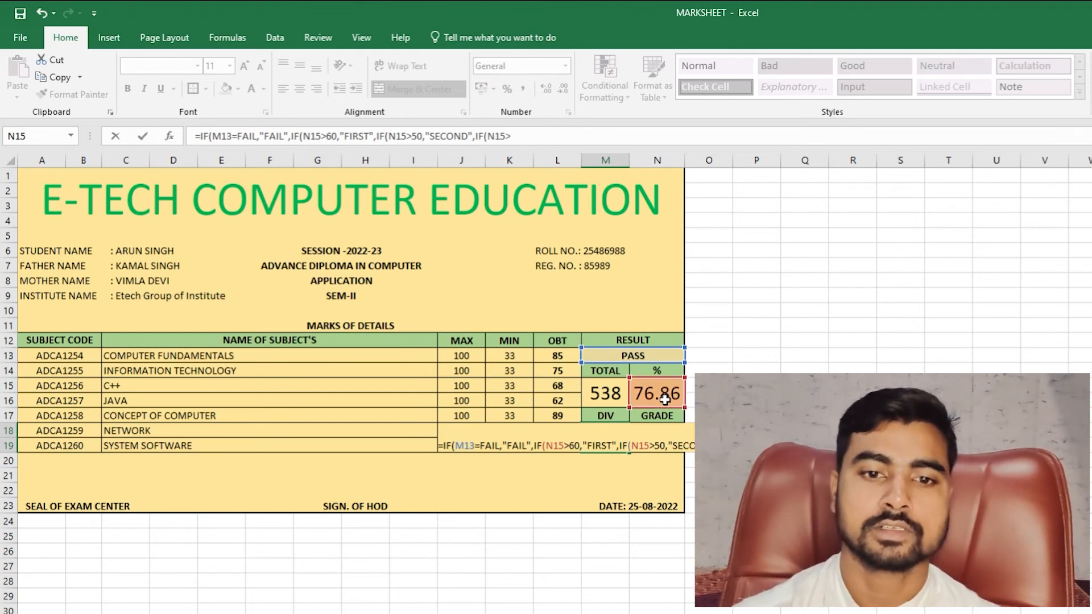
text(40)
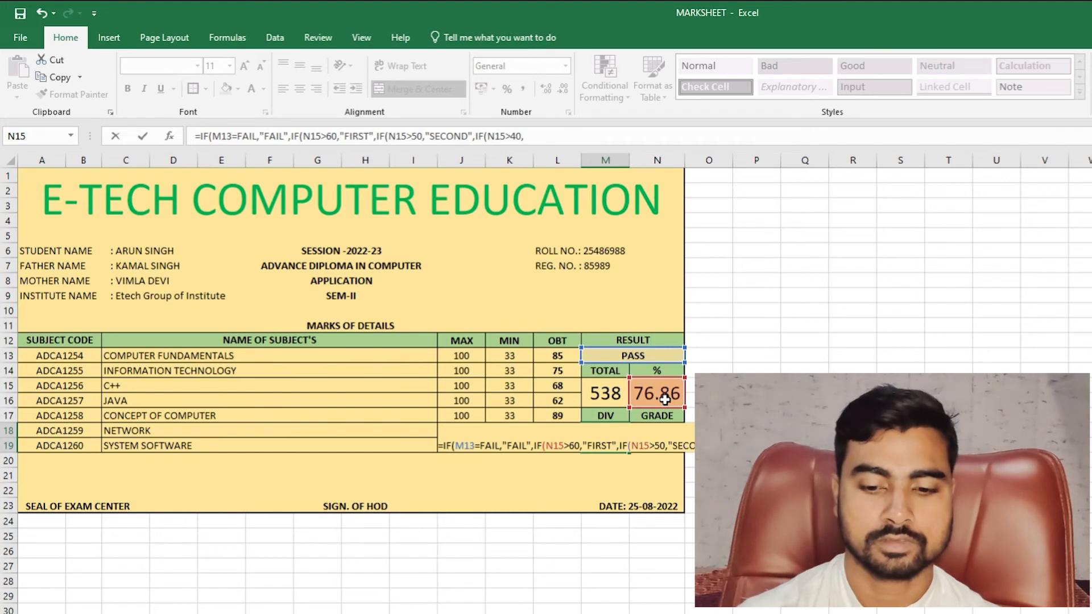
text(,"THIR)
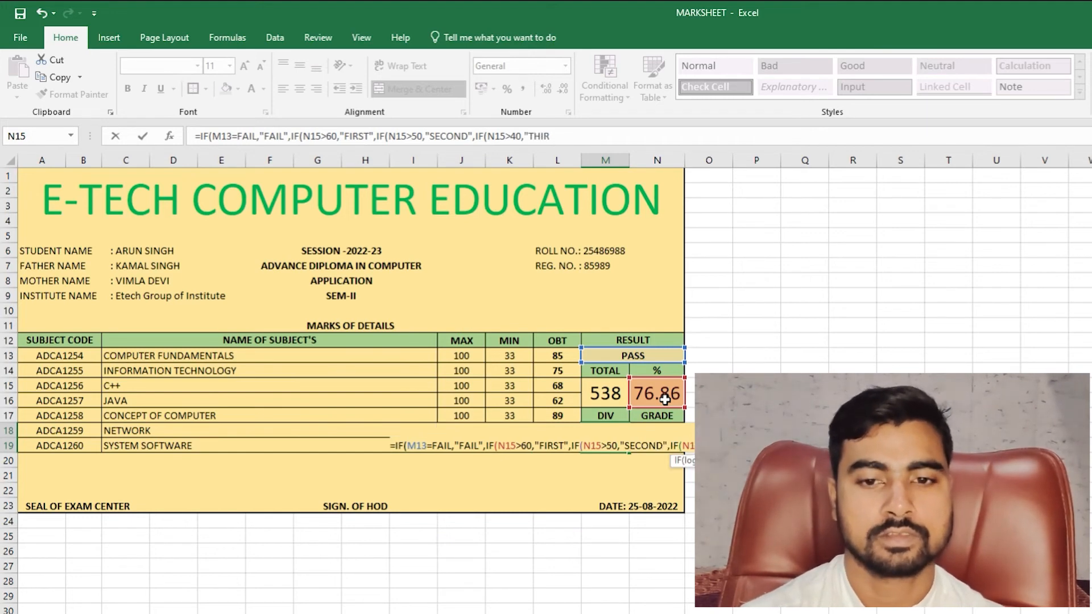
text(D)
- Put quotes around FAIL in the DIV formula and accept Excel's correction so FIRST appears
key(Return)
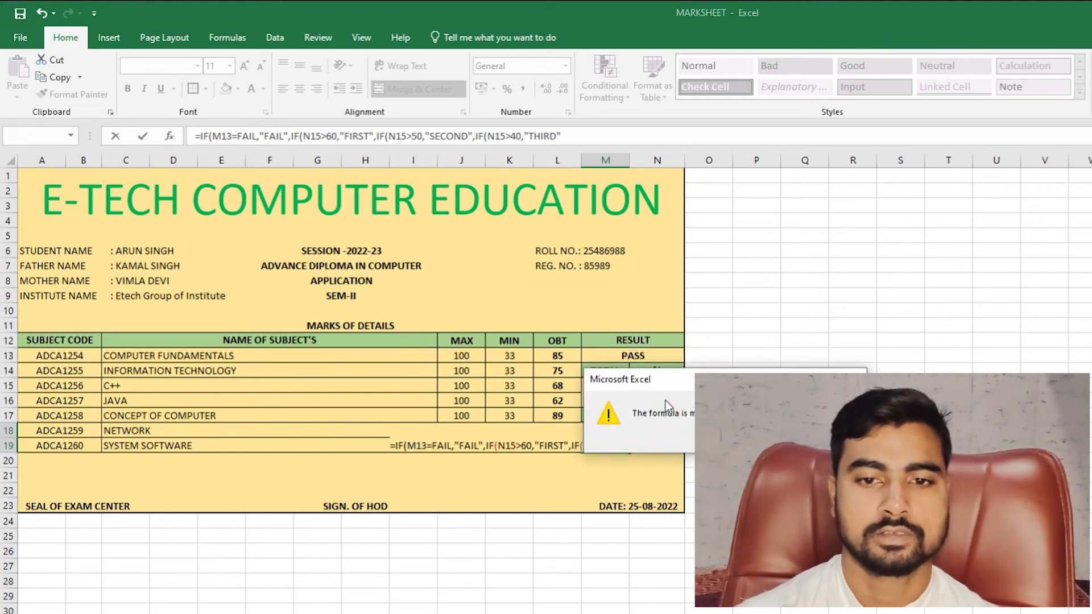
key(Return)
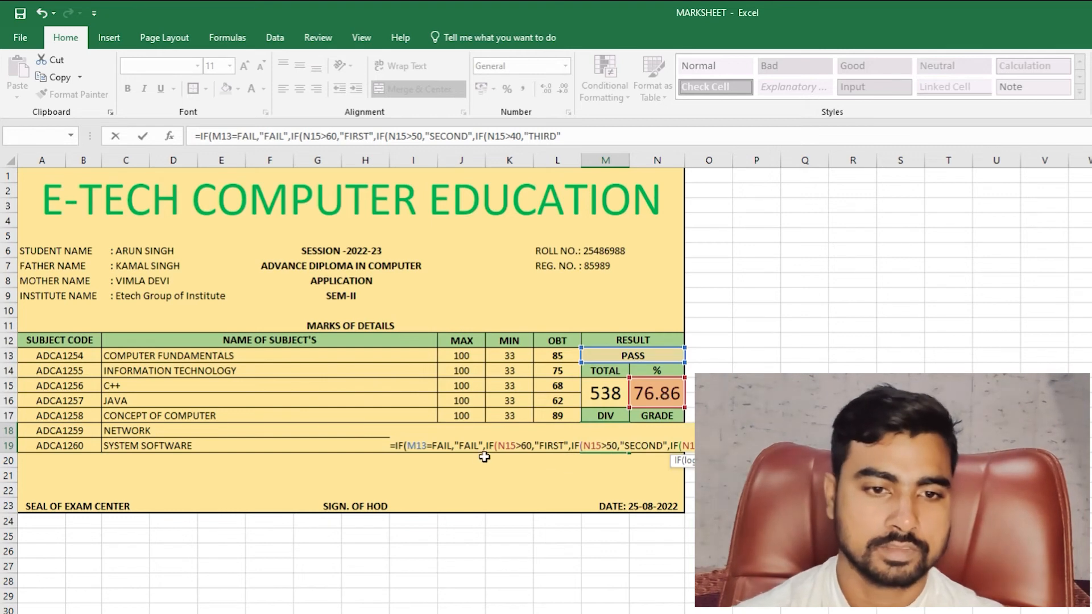
click(476, 446)
click(452, 445)
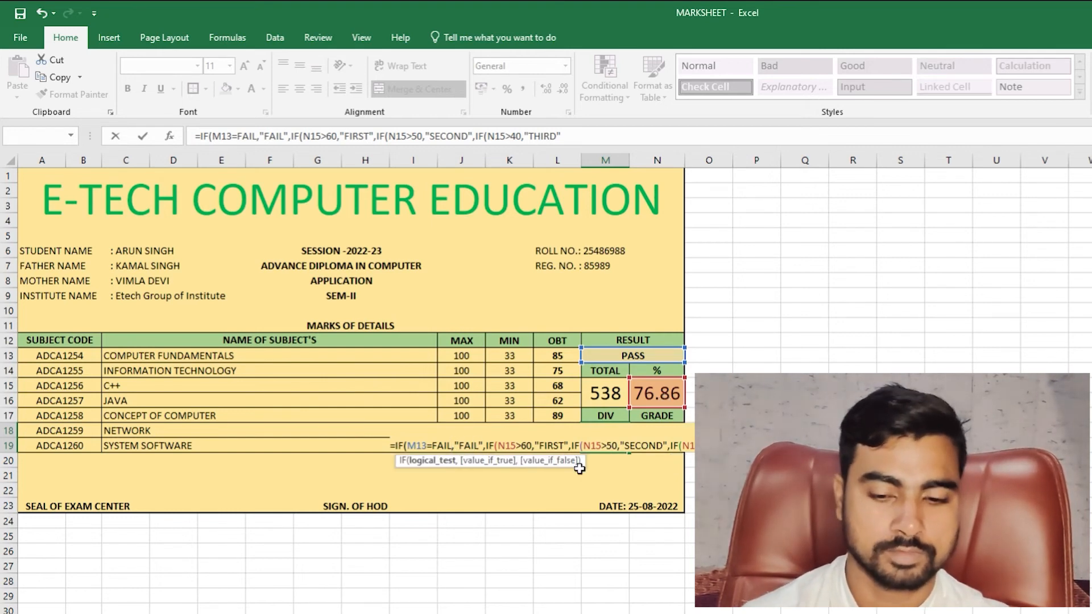
text(")
key(Left)
key(Left)
key(Left)
key(Left)
key(Left)
key(Left)
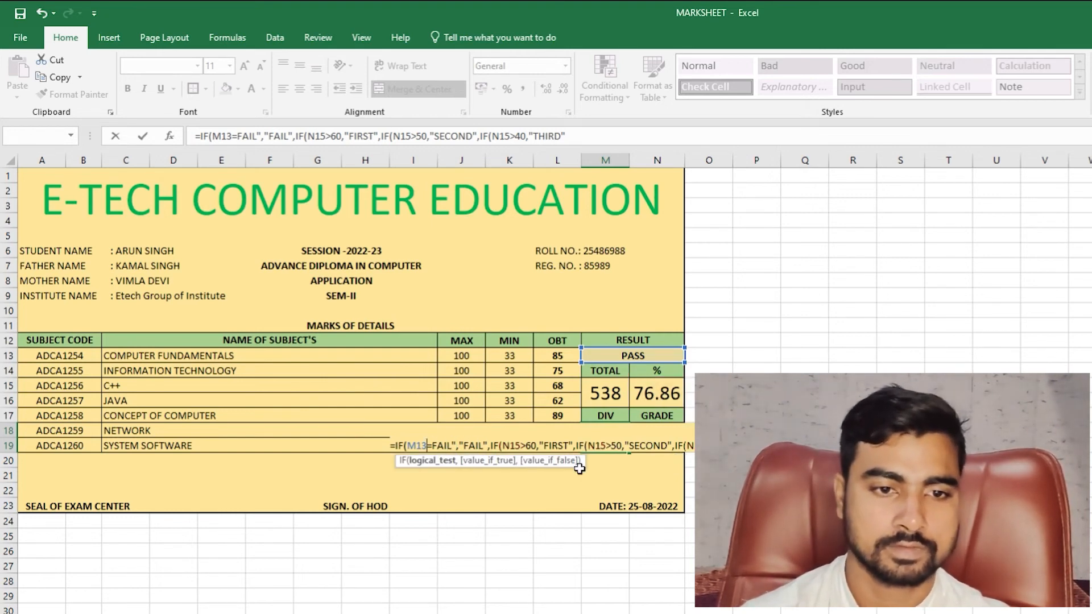
key(Right)
text(")
key(Return)
key(Return)
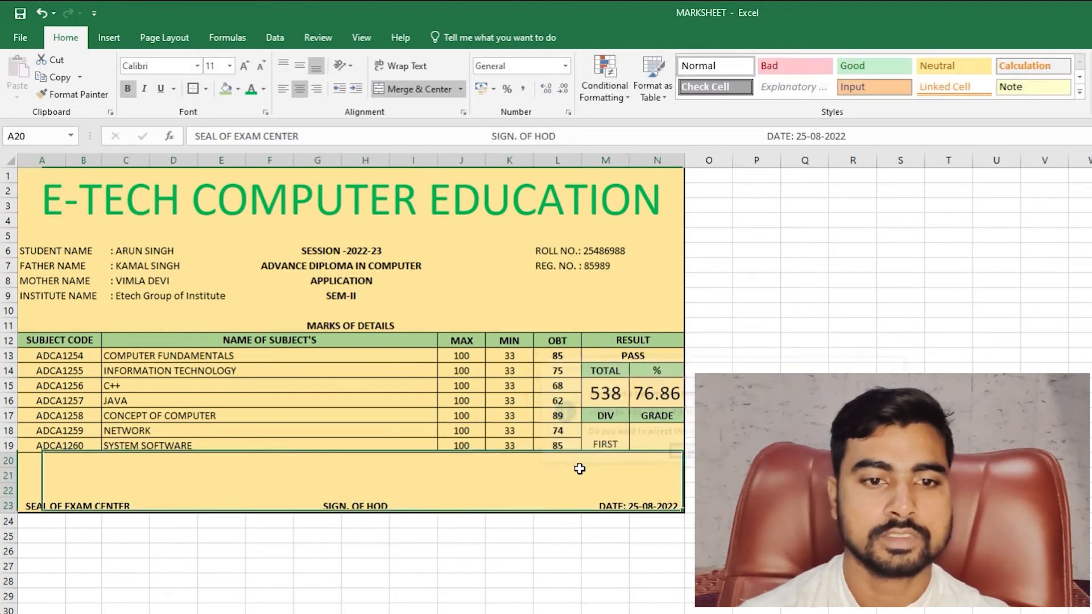
- Enlarge the DIV result FIRST to font size 14
click(605, 443)
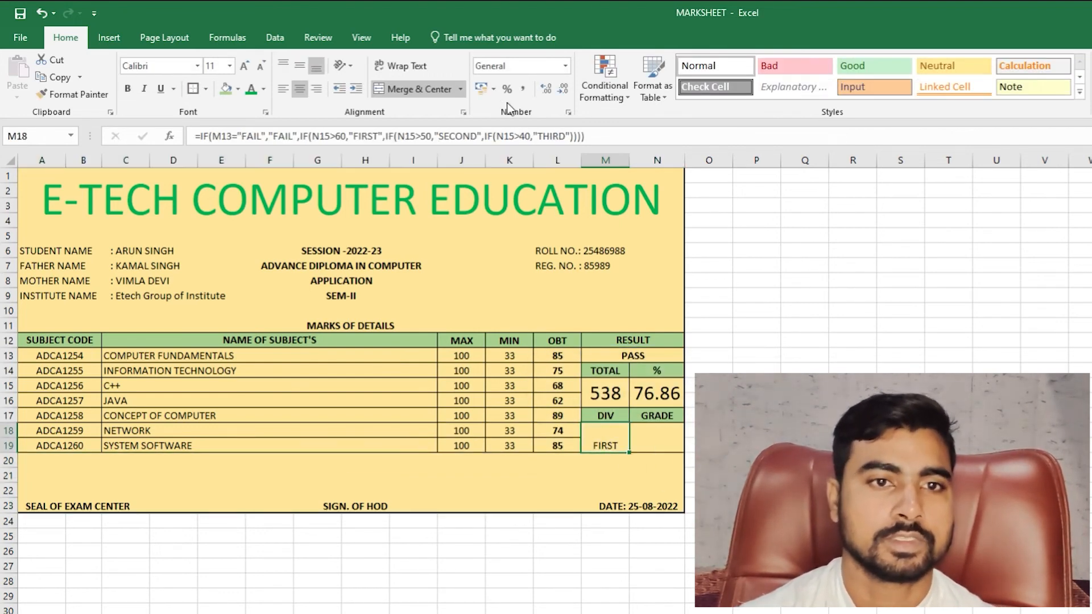
click(244, 66)
click(242, 67)
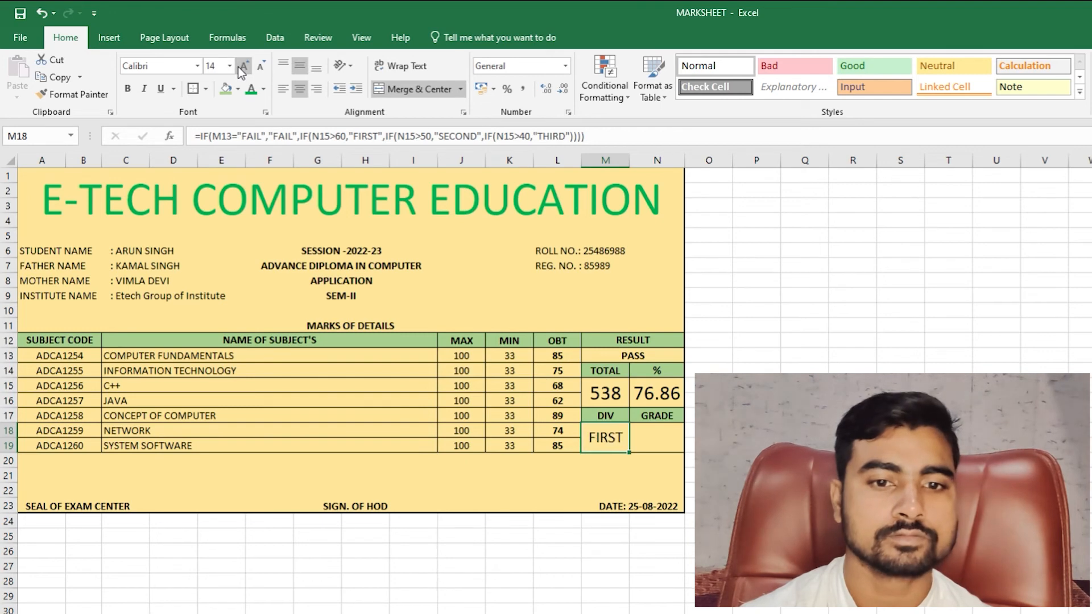
click(660, 449)
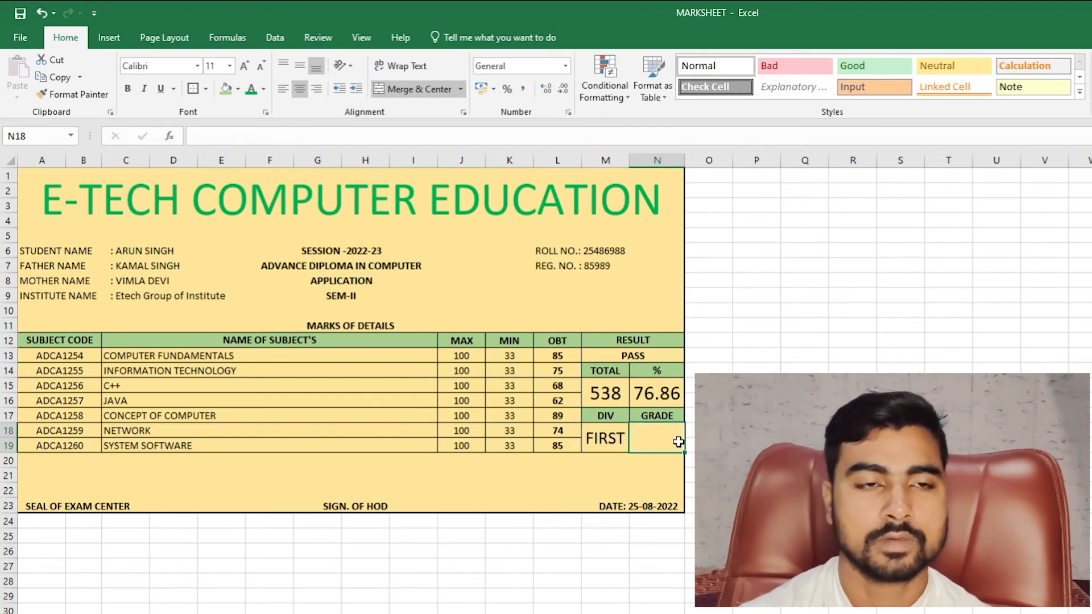
- Set the GRADE cell's font size to 16 and begin an =IF( formula
click(244, 66)
click(244, 66)
click(244, 66)
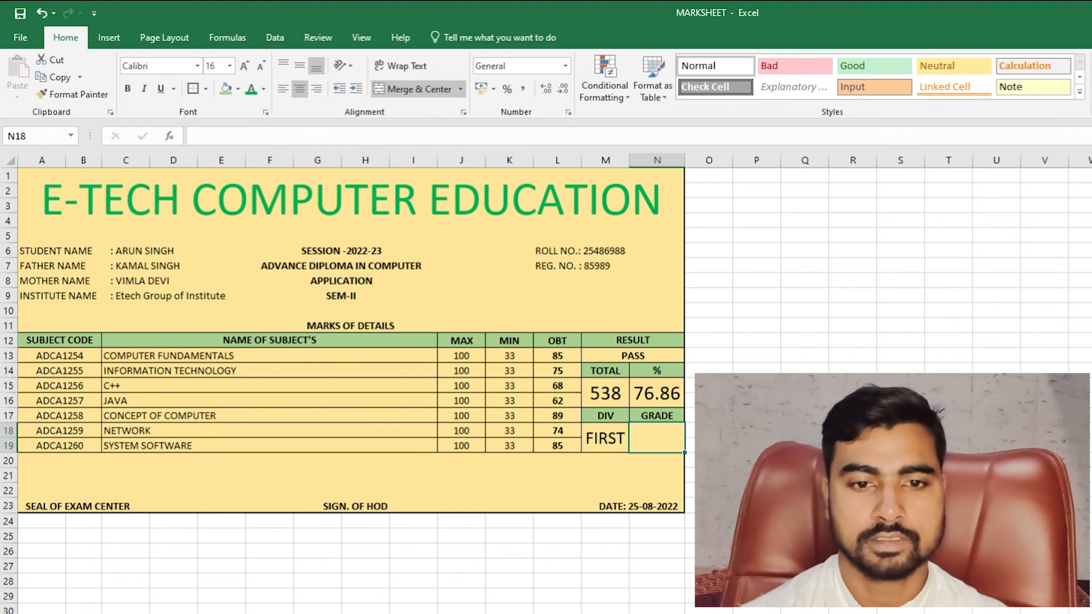
text(=IF()
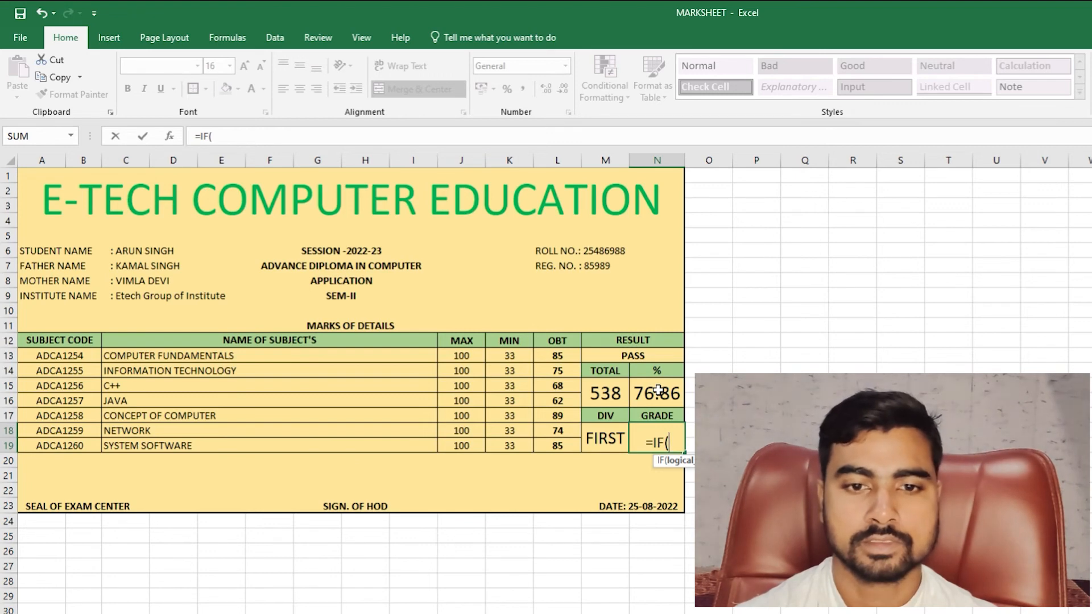
- Extend the GRADE formula: FAIL if M13=FAIL, then N15 above 80 for A, 60 for B, 40 for C
click(646, 356)
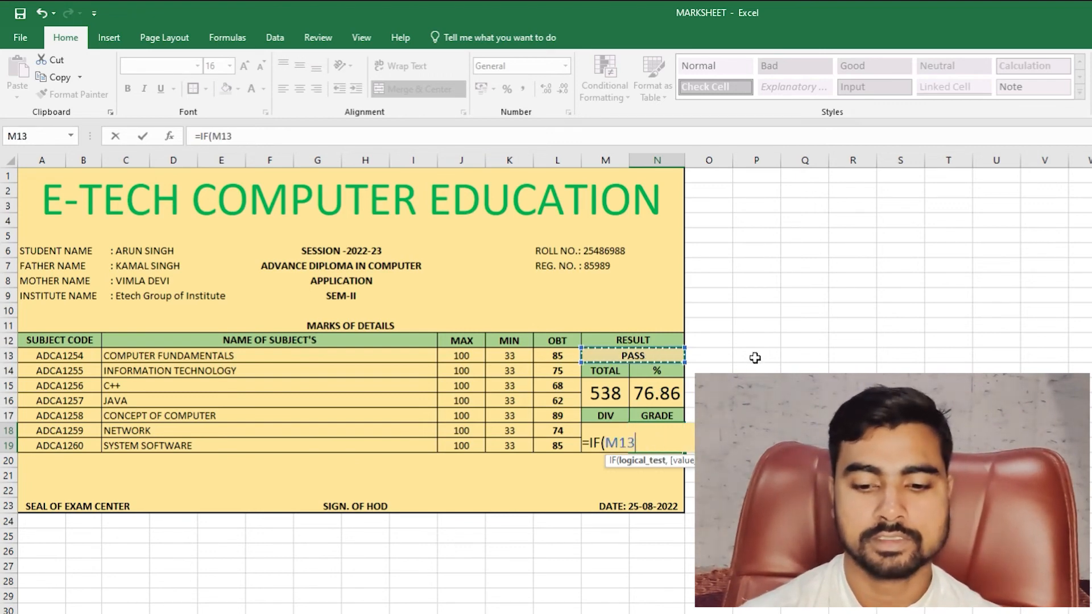
text(=FAIL)
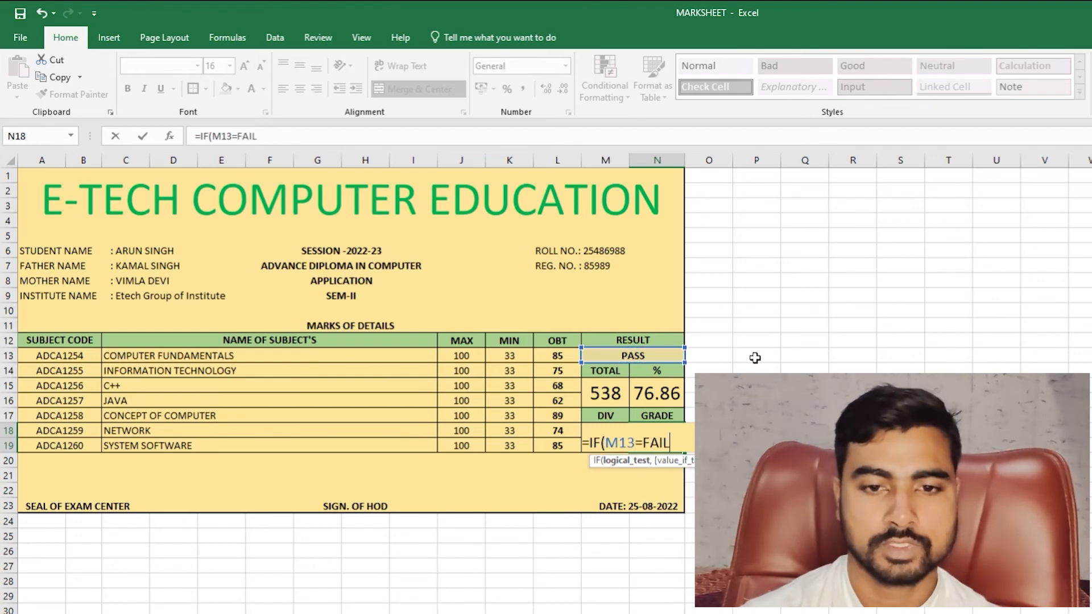
text(,")
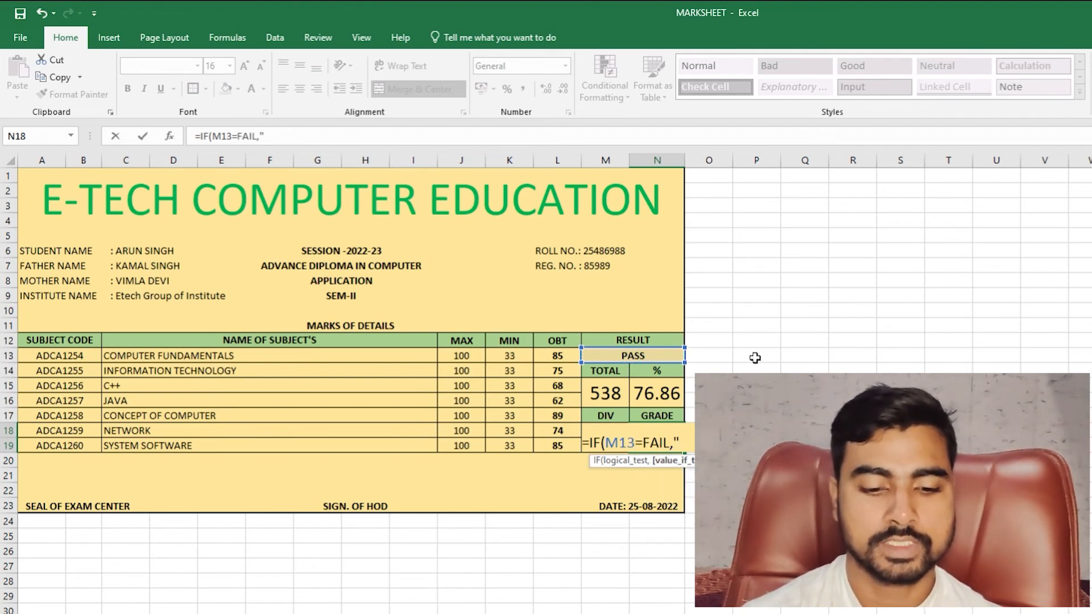
text(FAIL")
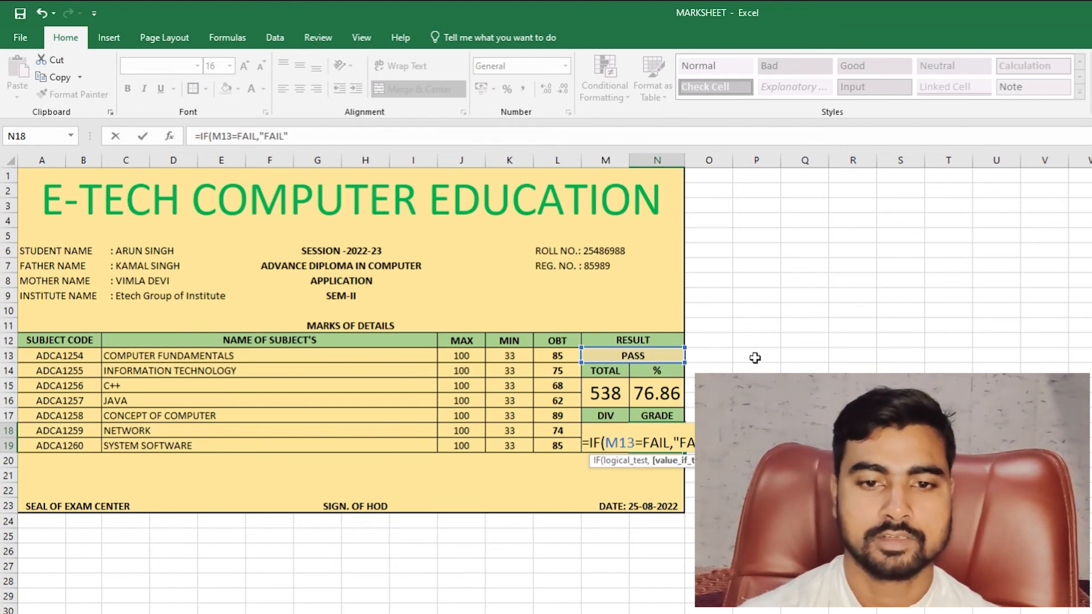
text(,IF)
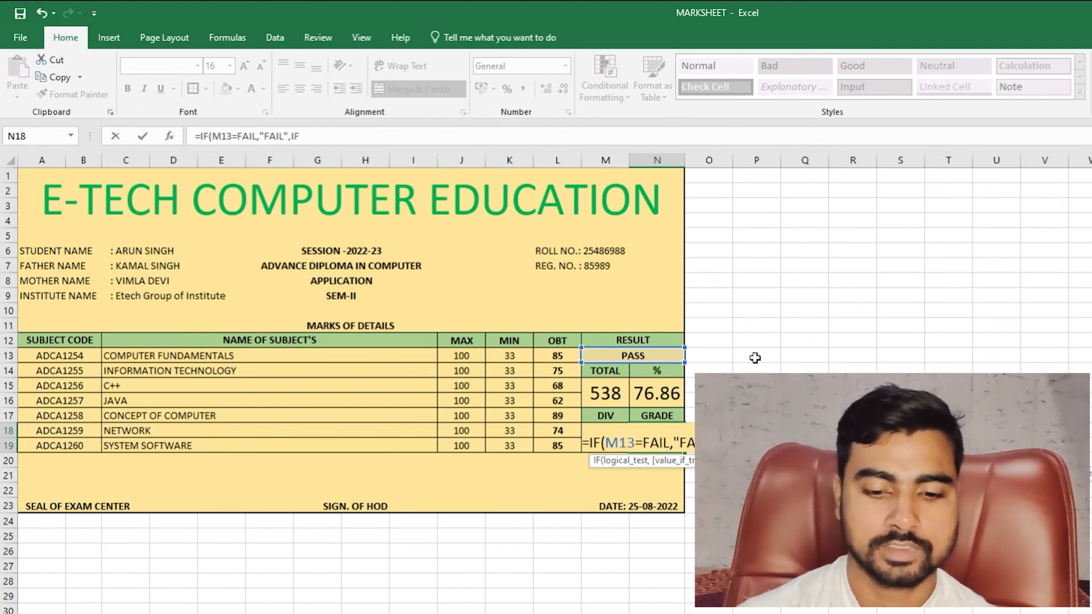
text(()
click(650, 393)
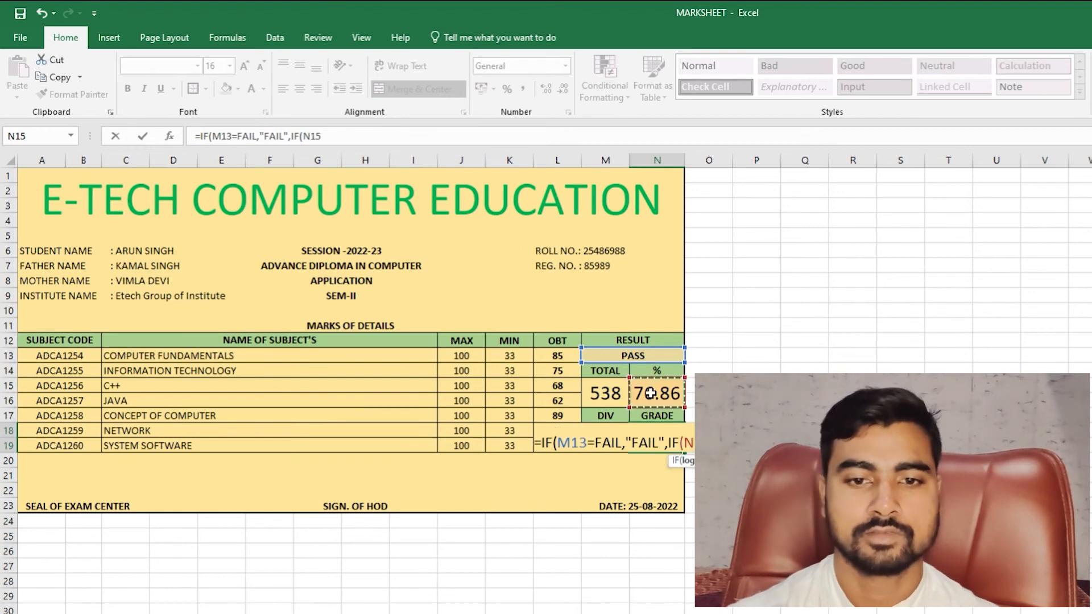
text(>80,"A",IF()
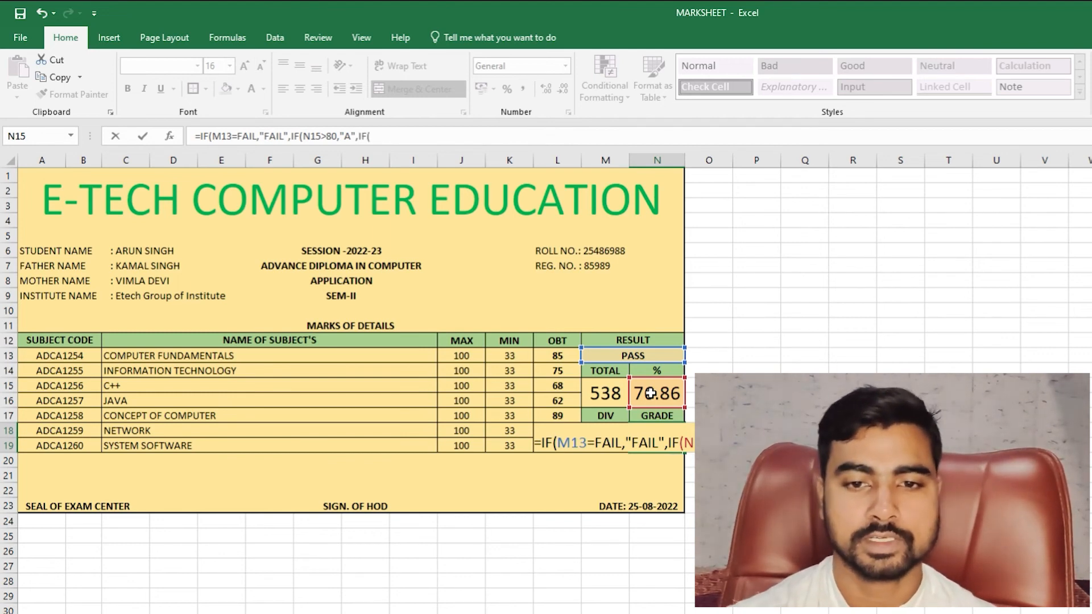
click(650, 393)
text(>60,"B",IF(N15)
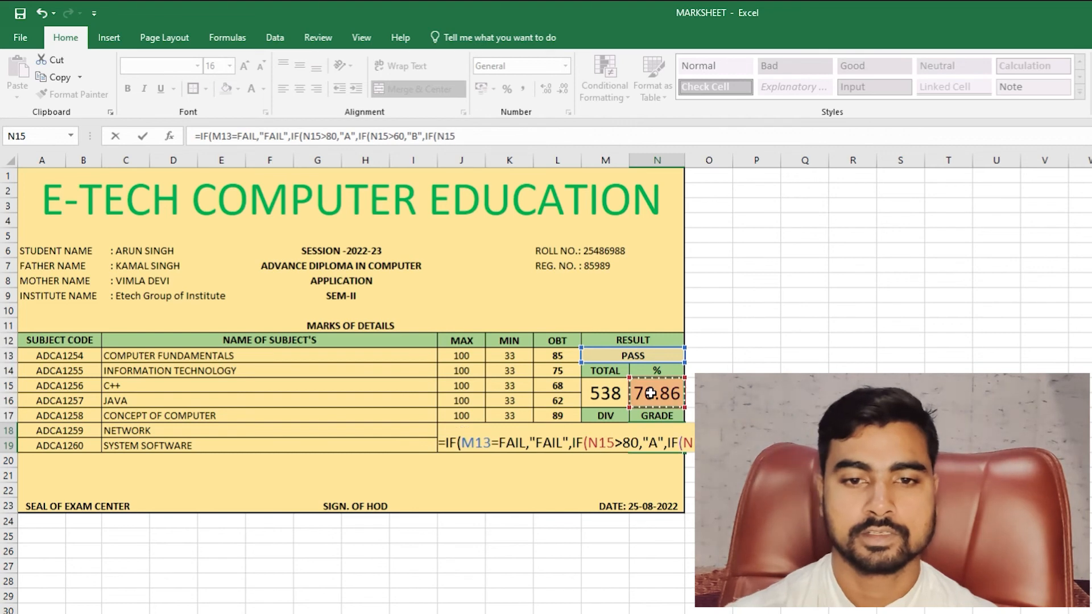
click(650, 393)
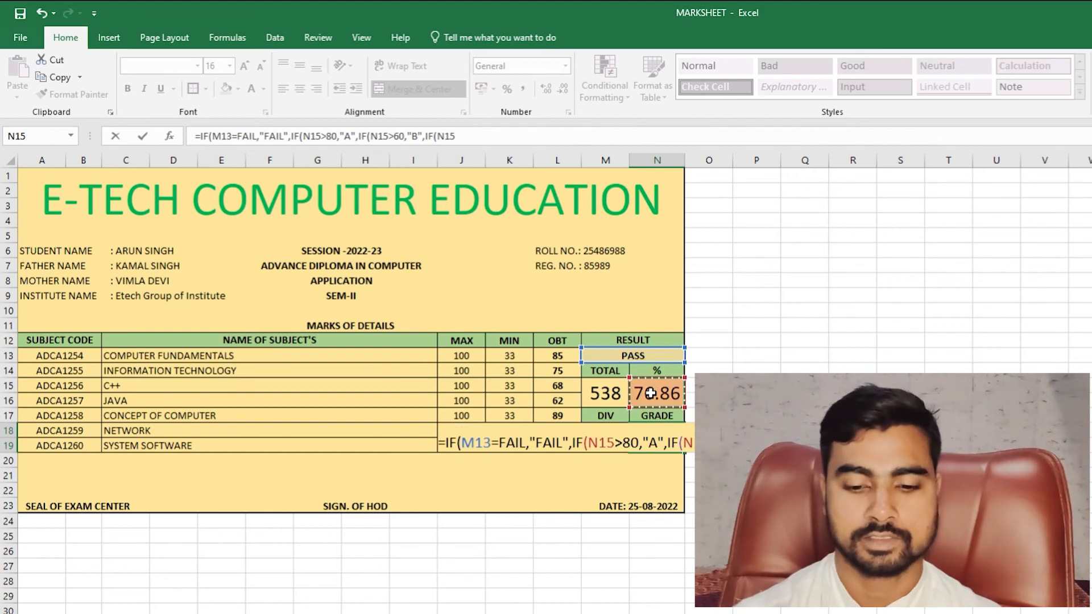
text(>40,"C)
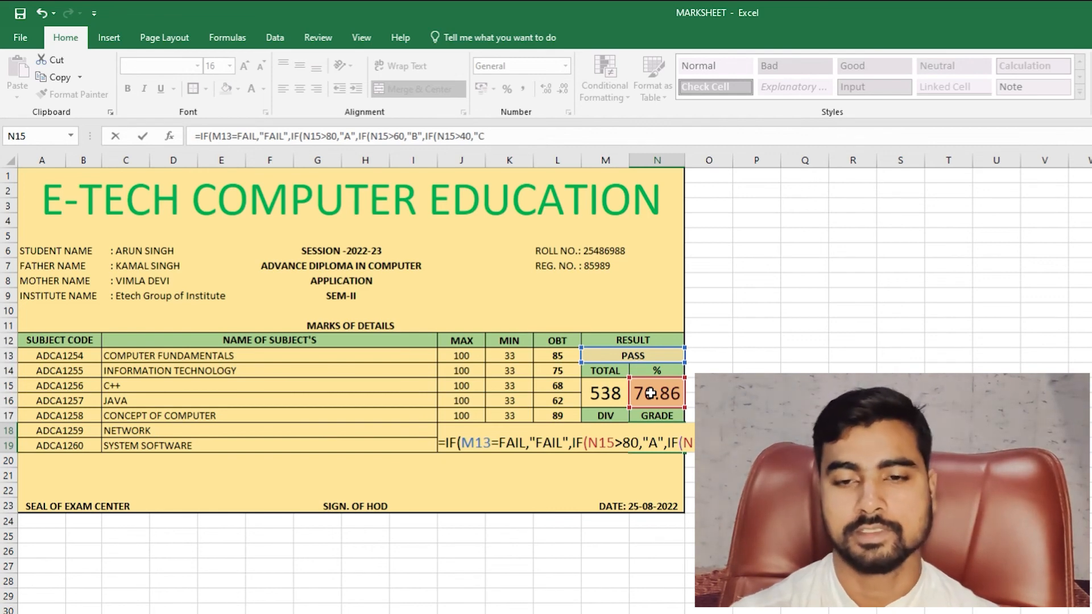
- Quote FAIL in the grade formula and accept the correction so the GRADE cell shows B
key(Return)
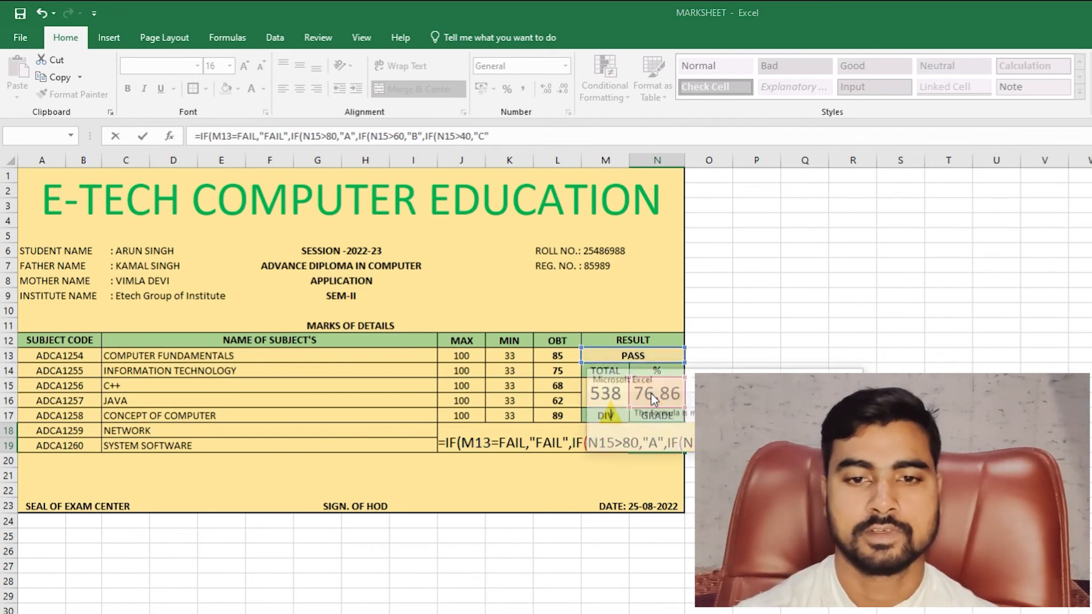
key(Return)
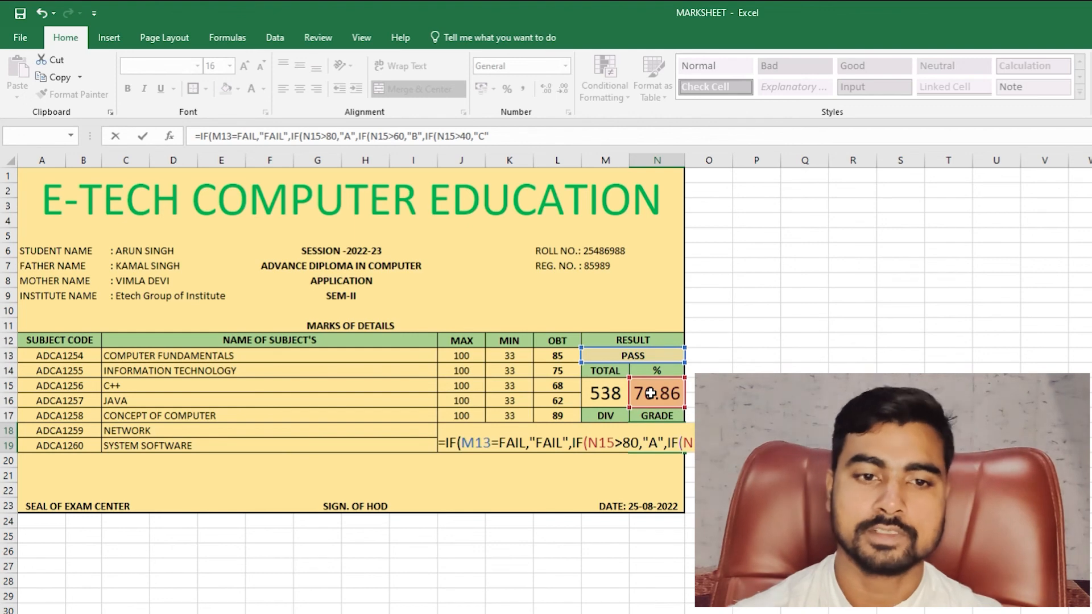
click(502, 443)
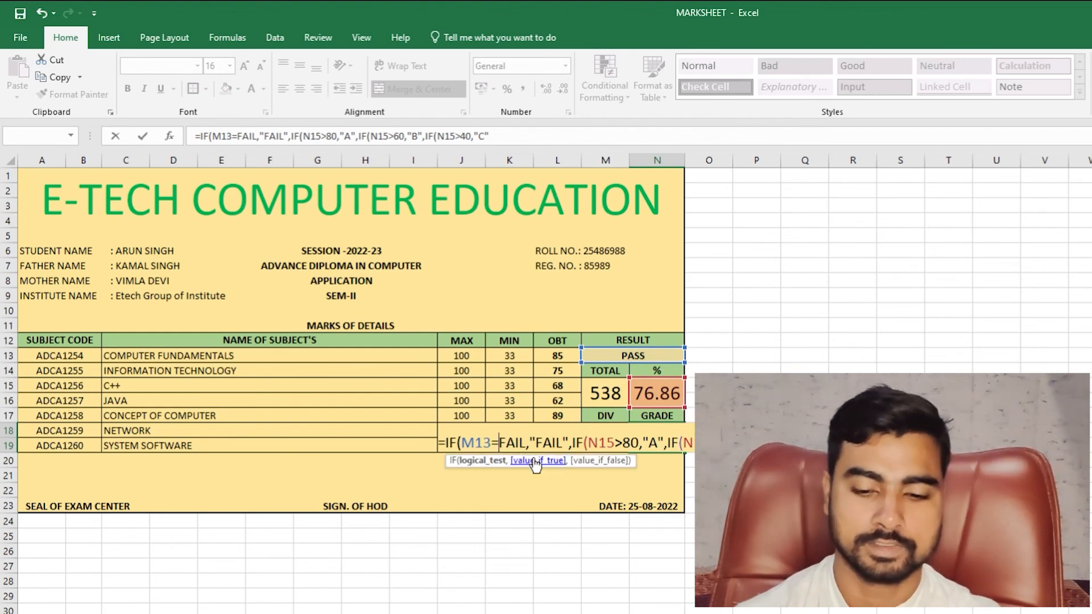
text(")
key(Right)
key(Right)
key(Right)
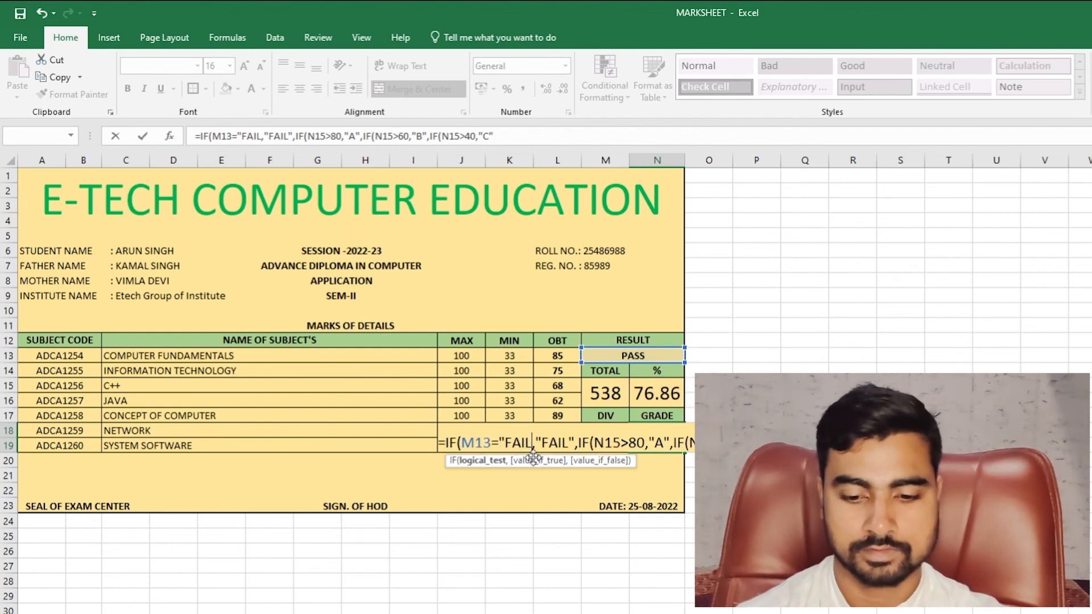
key(Right)
text(")
key(Return)
key(Return)
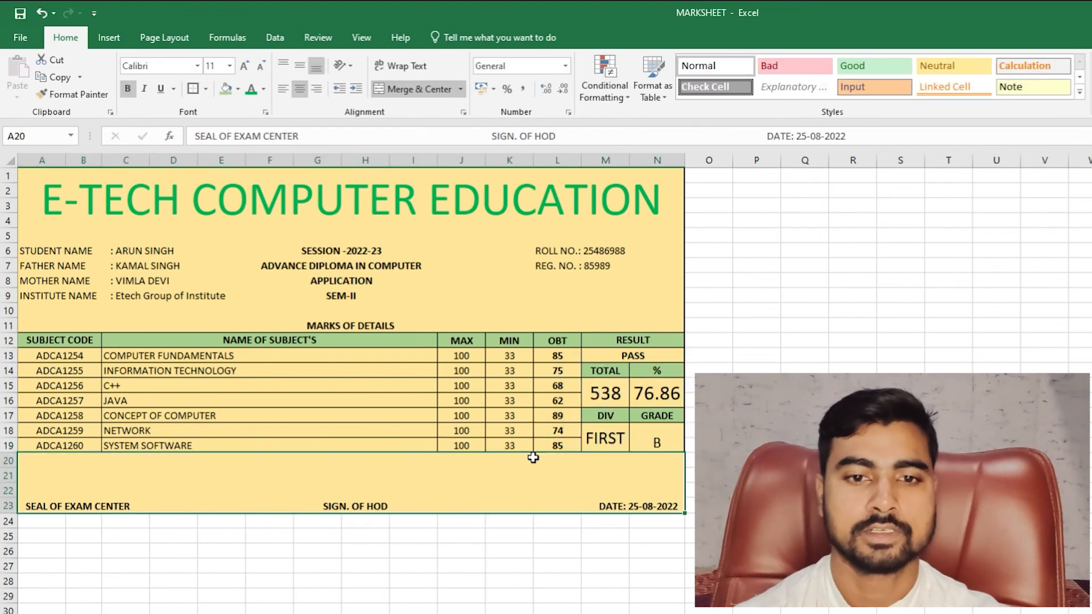
click(657, 437)
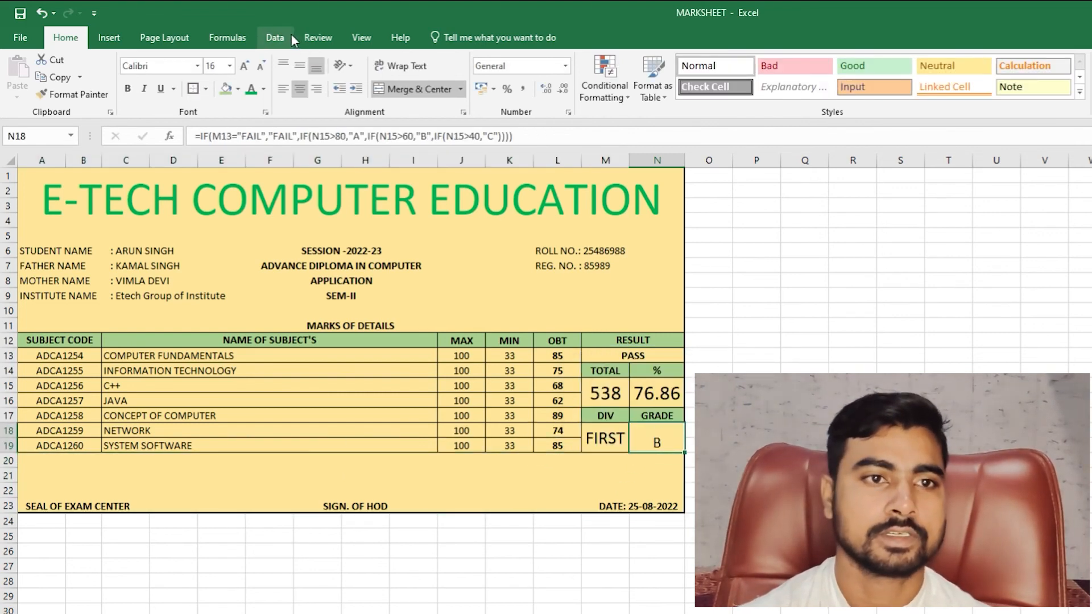
- Middle-align the grade B and set its font size to 18
click(300, 65)
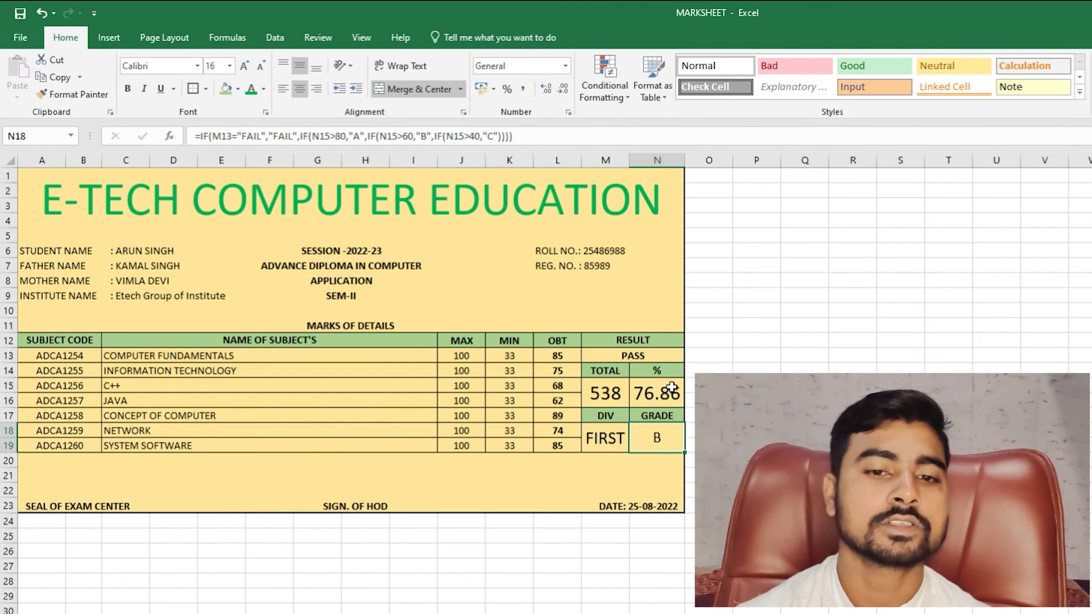
click(257, 67)
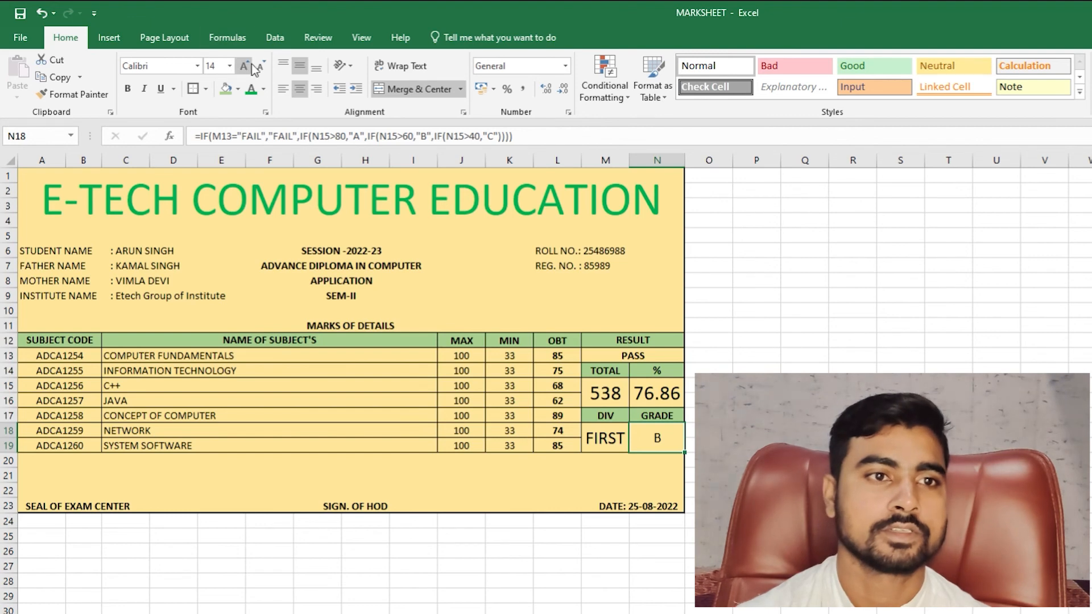
click(244, 66)
click(244, 66)
click(604, 449)
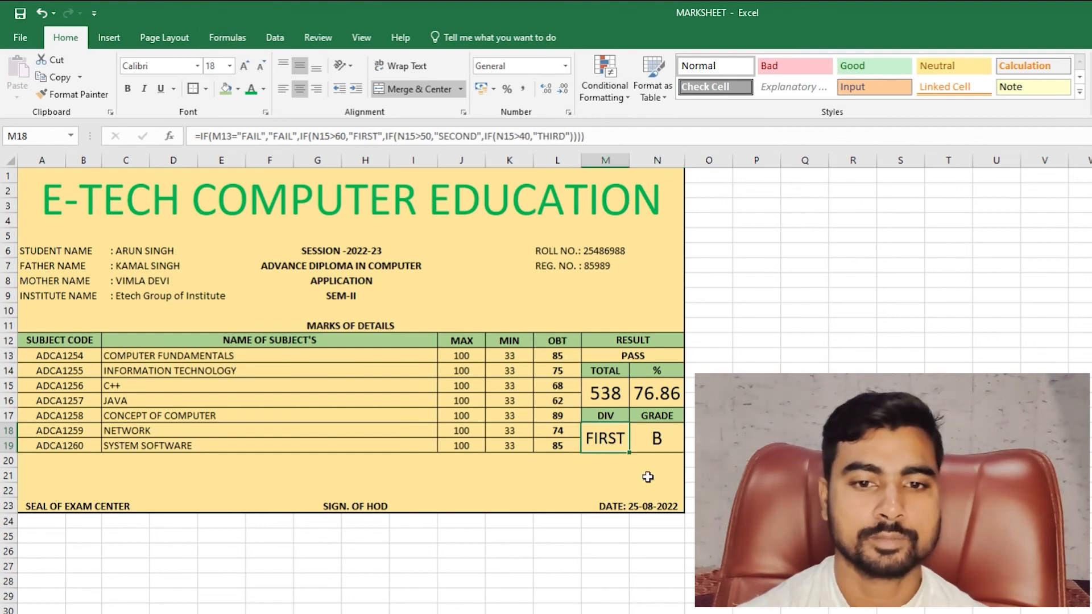
mouse_move(79, 188)
mouse_down()
mouse_move(511, 290)
mouse_move(563, 471)
mouse_up()
scroll(342, 341, up, 5)
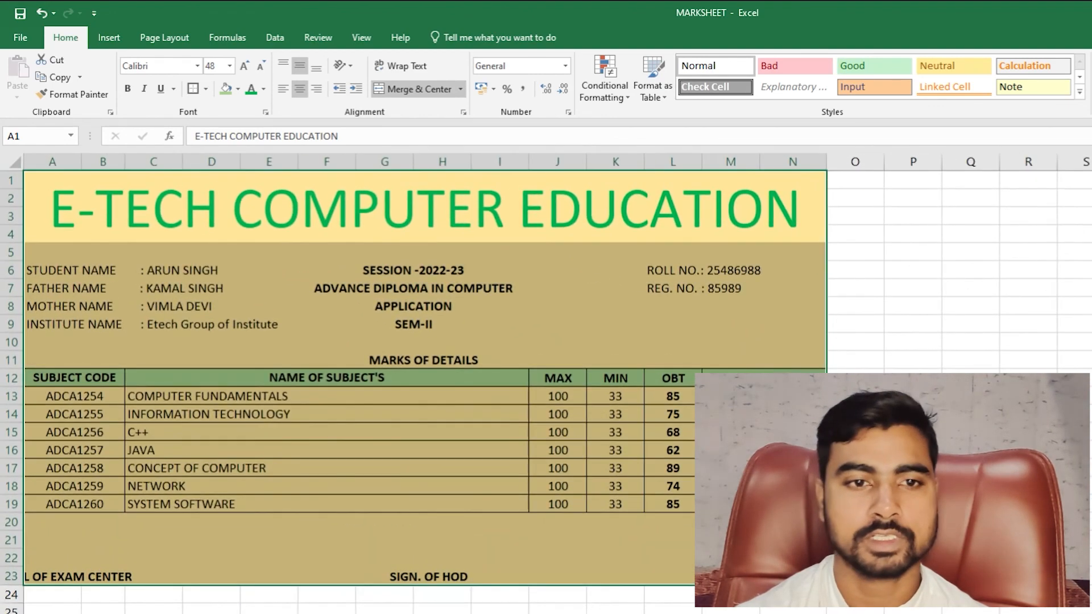
click(853, 609)
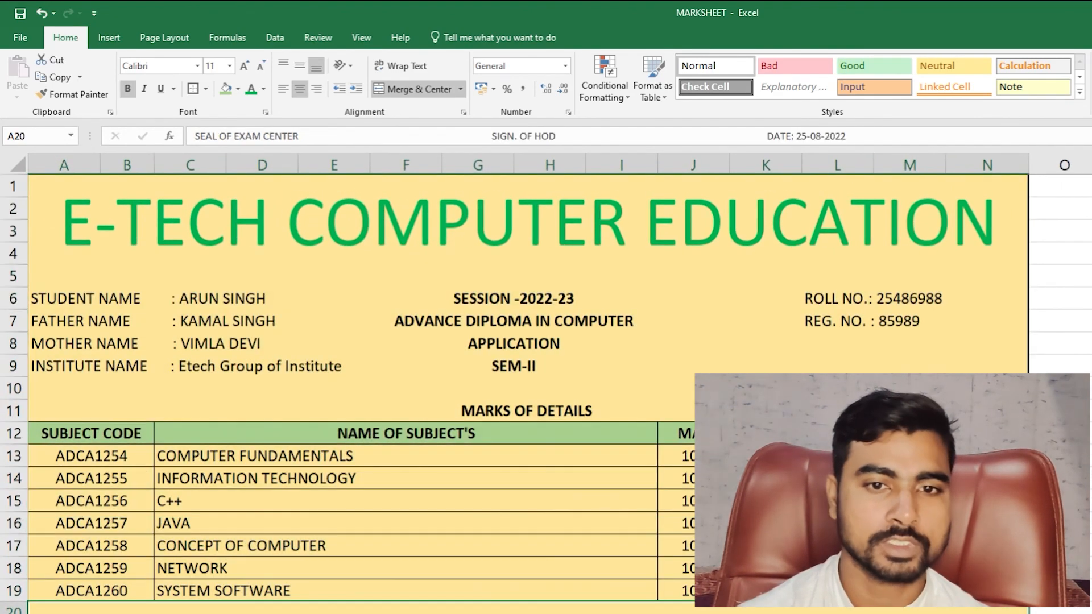
click(905, 510)
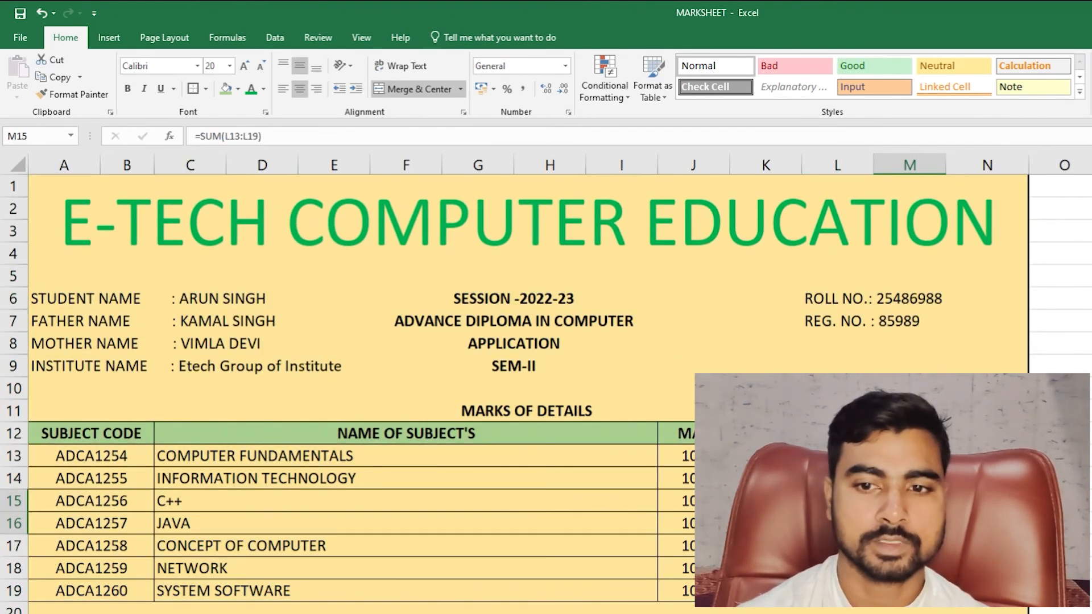
click(938, 457)
drag(352, 135, 193, 136)
text(=N15)
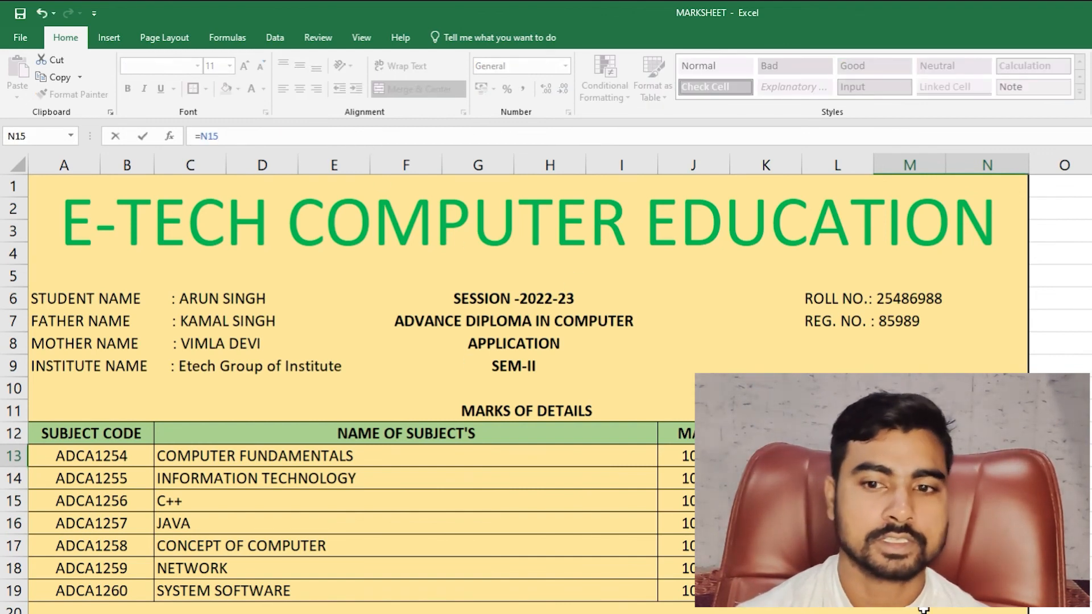
key(Escape)
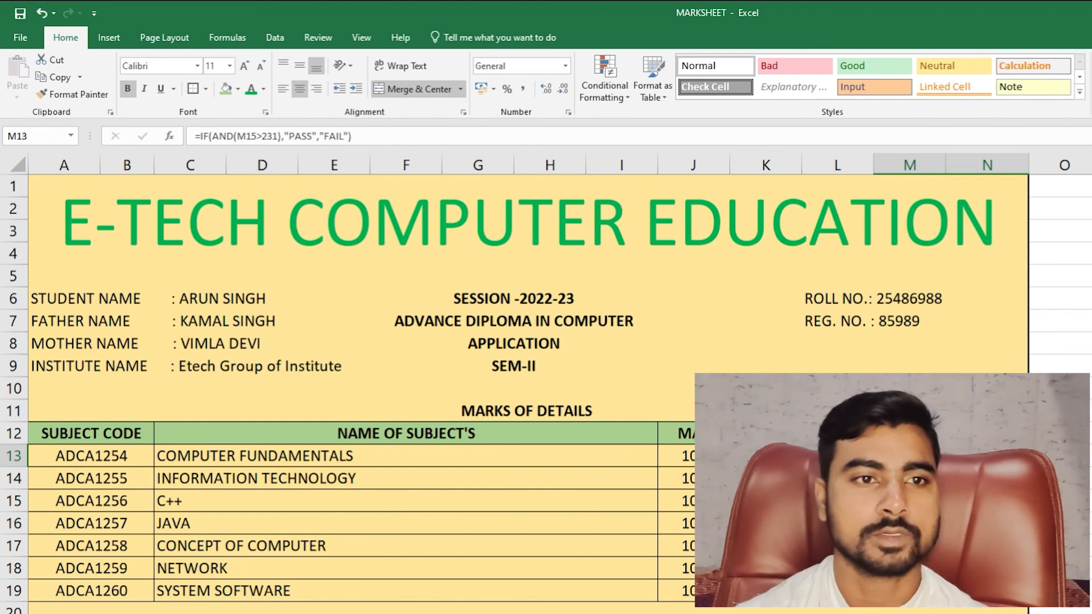
key(Down)
key(Down)
key(Right)
key(Down)
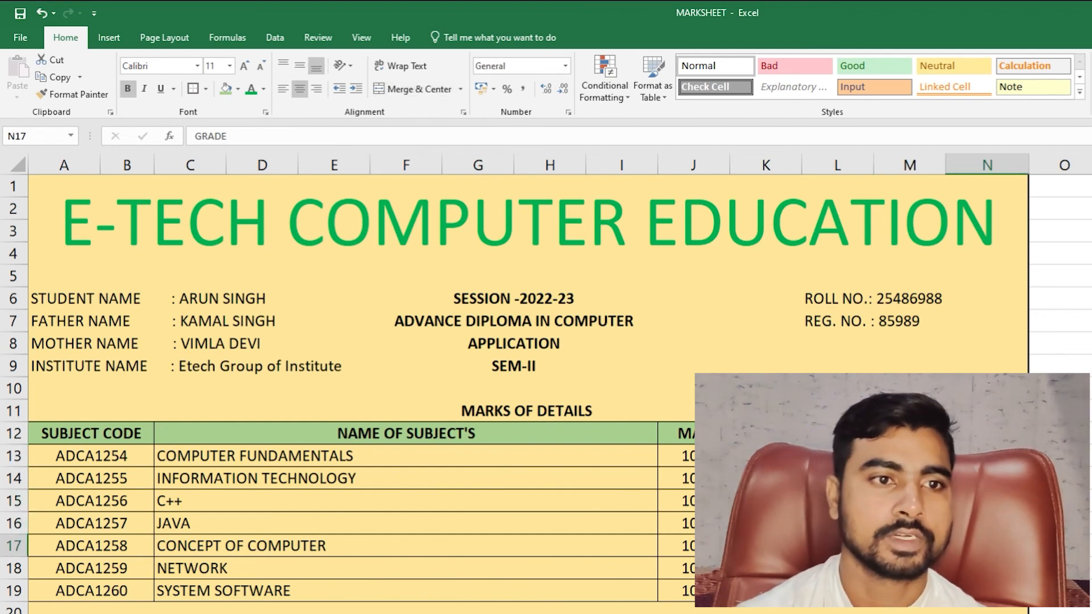
key(Down)
key(Left)
key(Right)
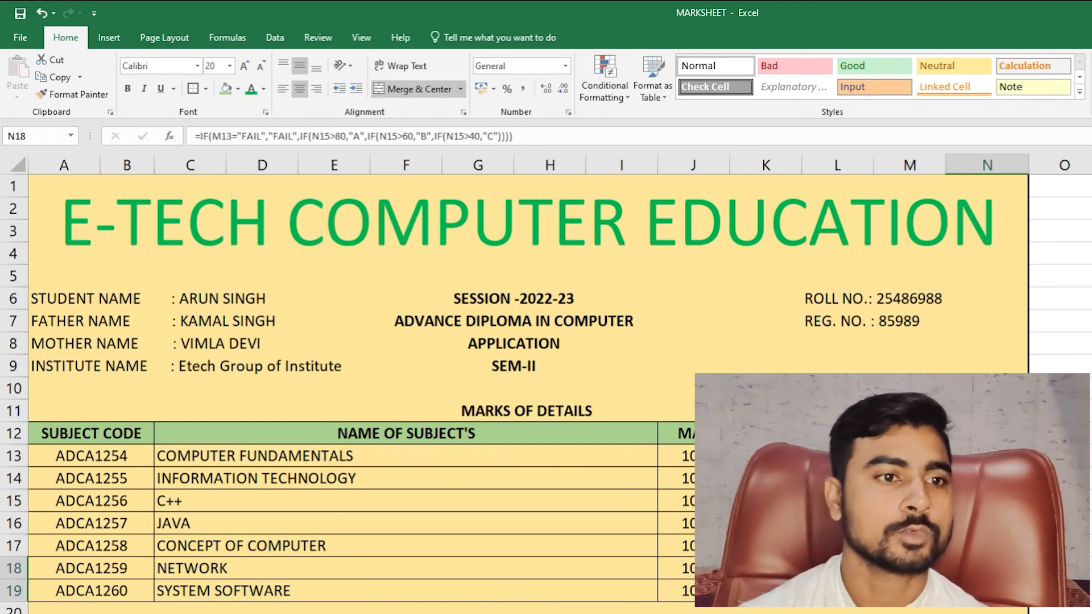
mouse_move(81, 203)
mouse_down()
mouse_move(987, 387)
mouse_move(986, 611)
mouse_up()
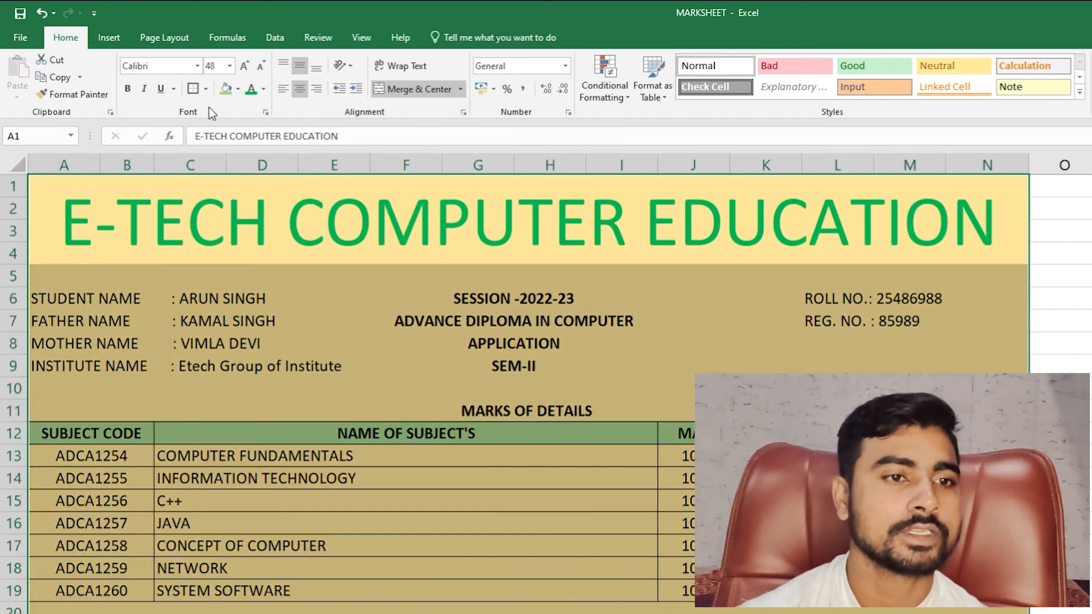
- Apply and undo All Borders, then reselect A1:N20 and open the print preview
click(205, 88)
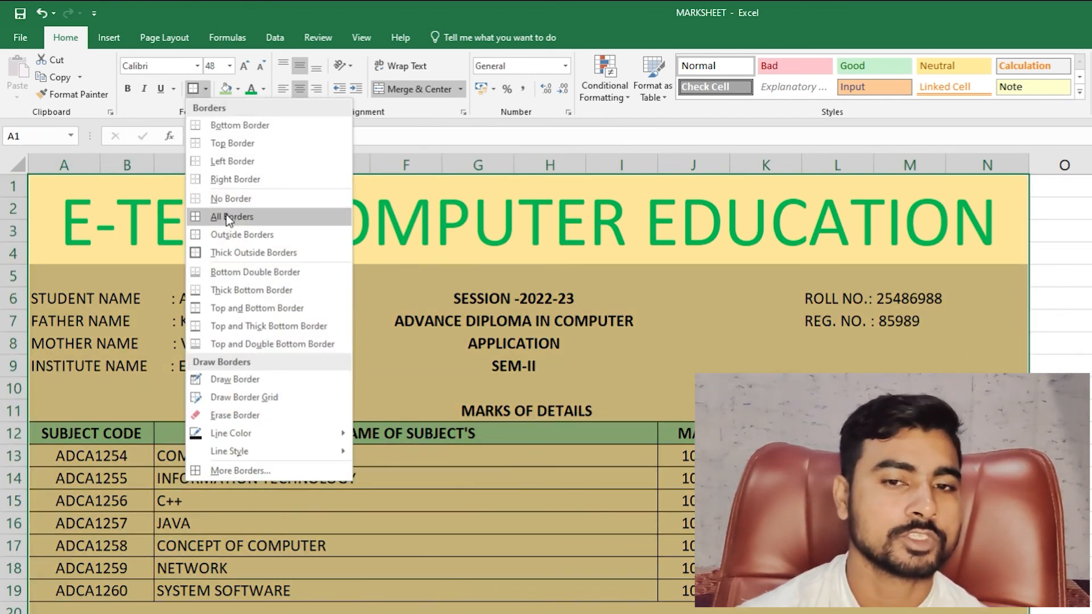
click(229, 216)
key(ctrl+z)
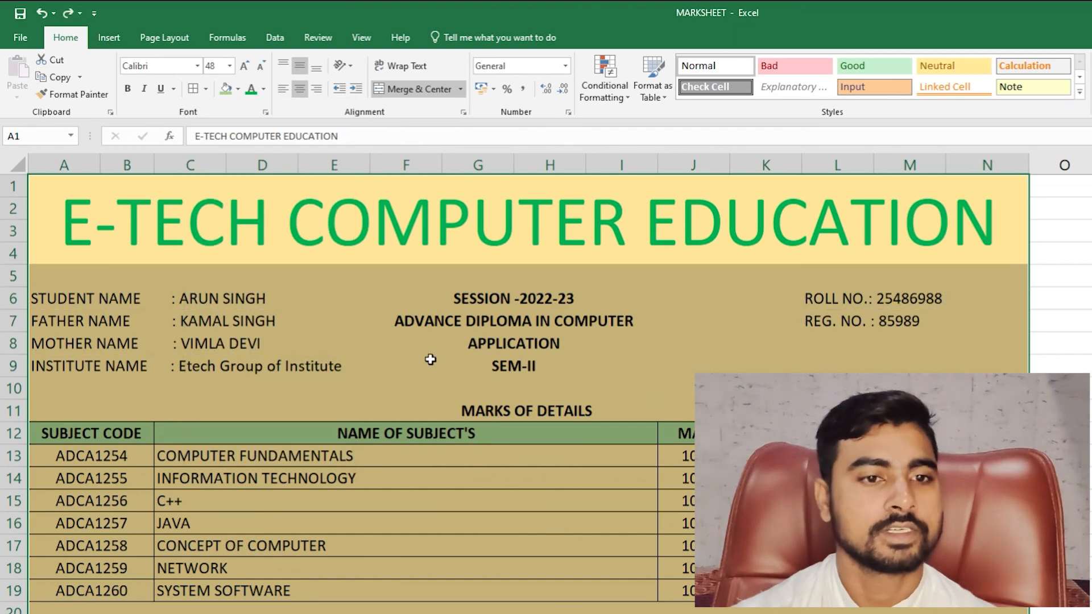
click(838, 389)
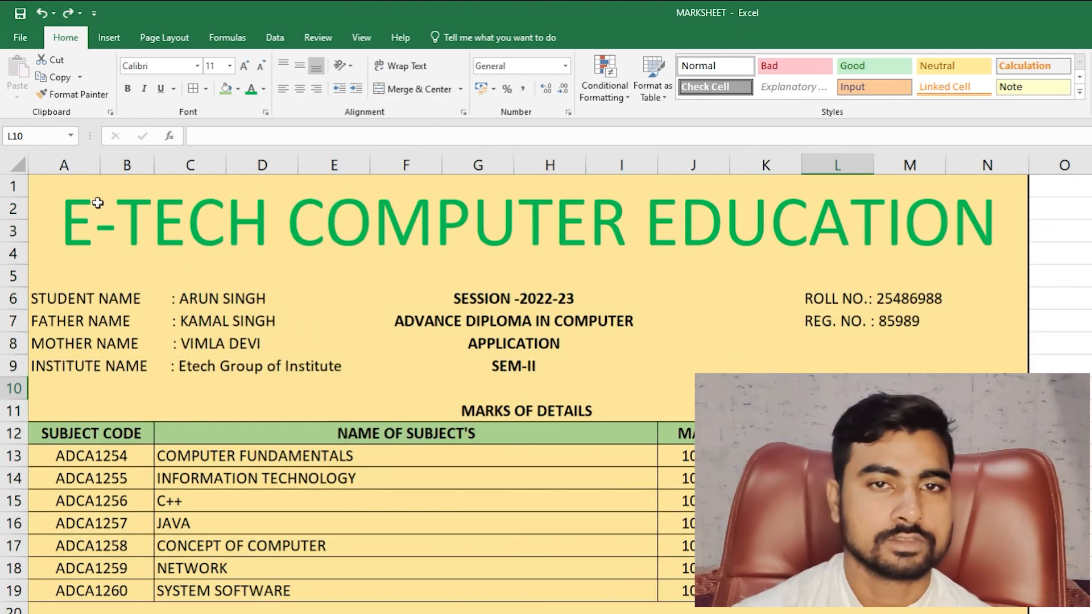
drag(98, 203, 96, 606)
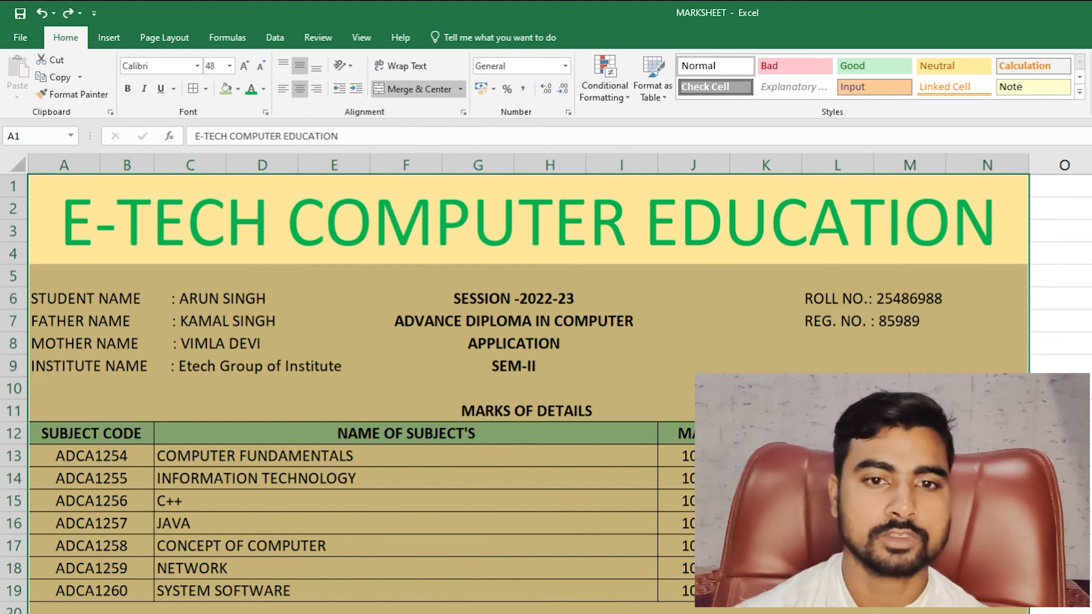
key(ctrl+p)
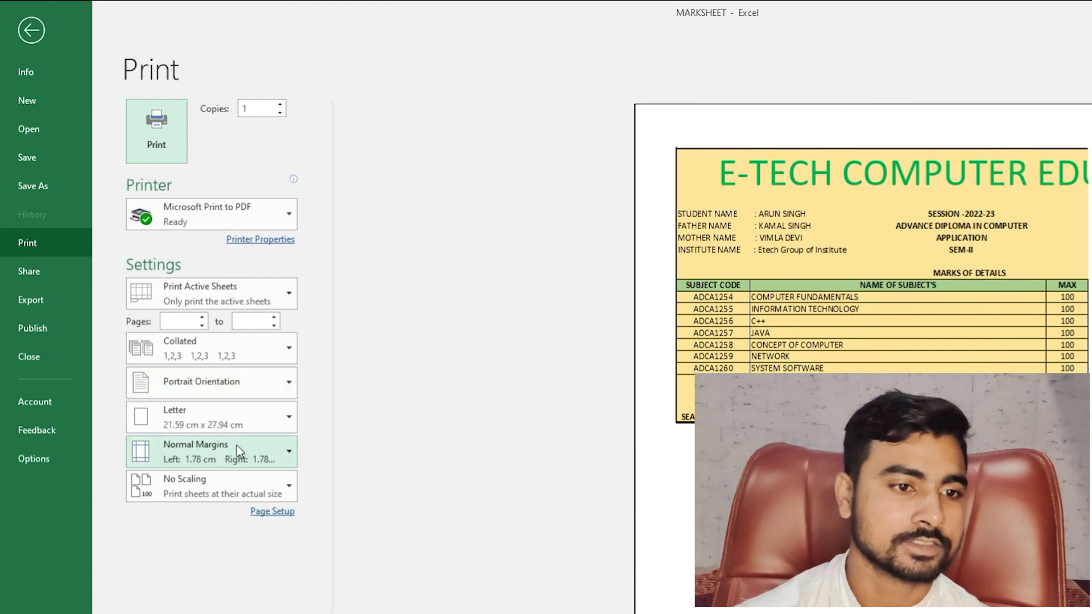
- Set the marksheet printout to Landscape with Fit Sheet on One Page, then return to the worksheet
click(257, 394)
click(251, 438)
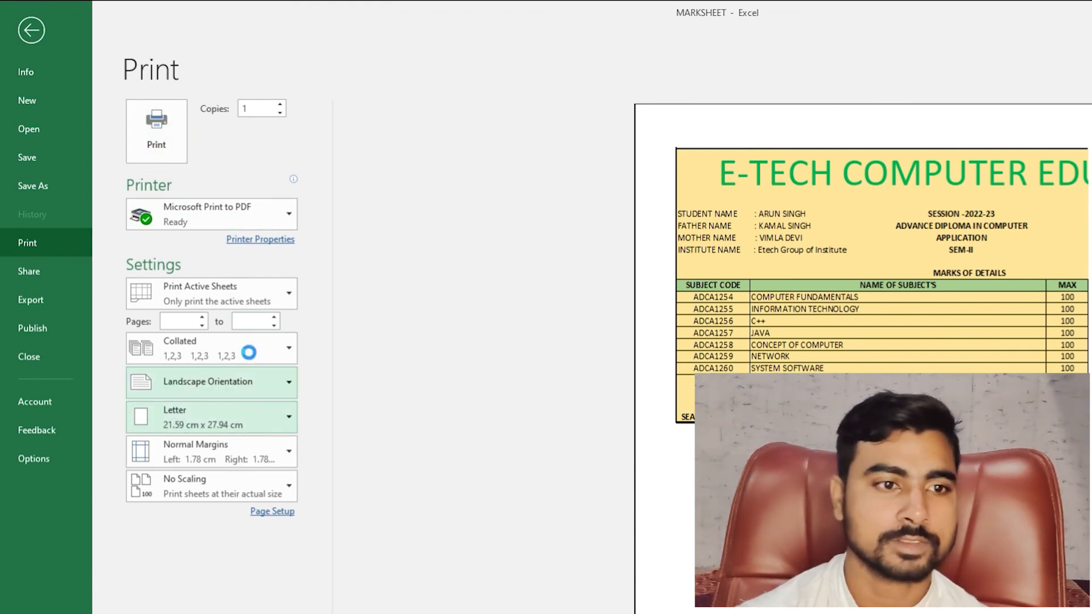
click(234, 484)
click(183, 574)
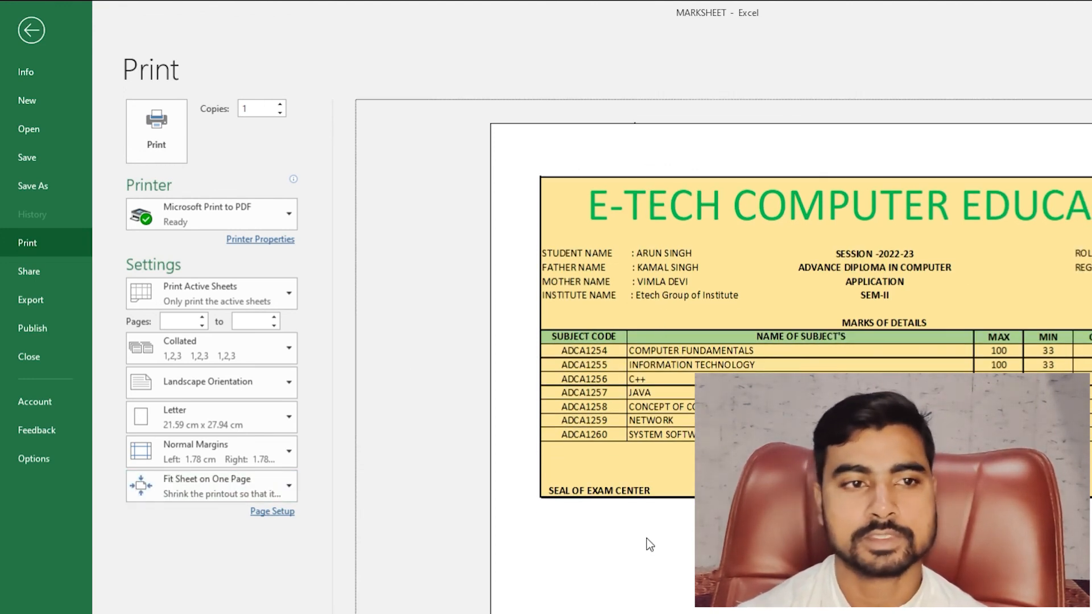
click(31, 30)
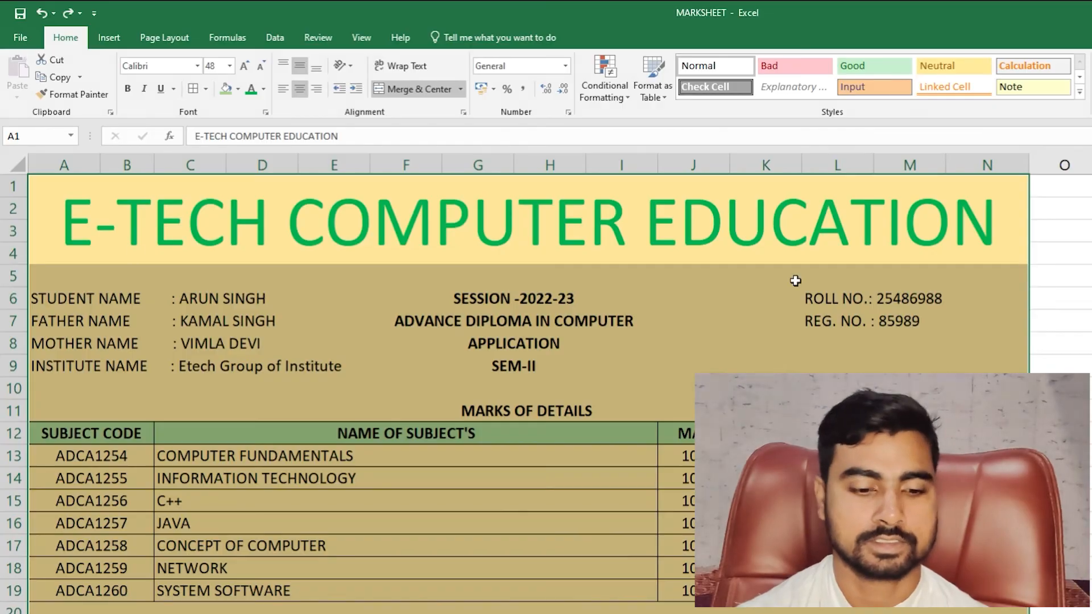